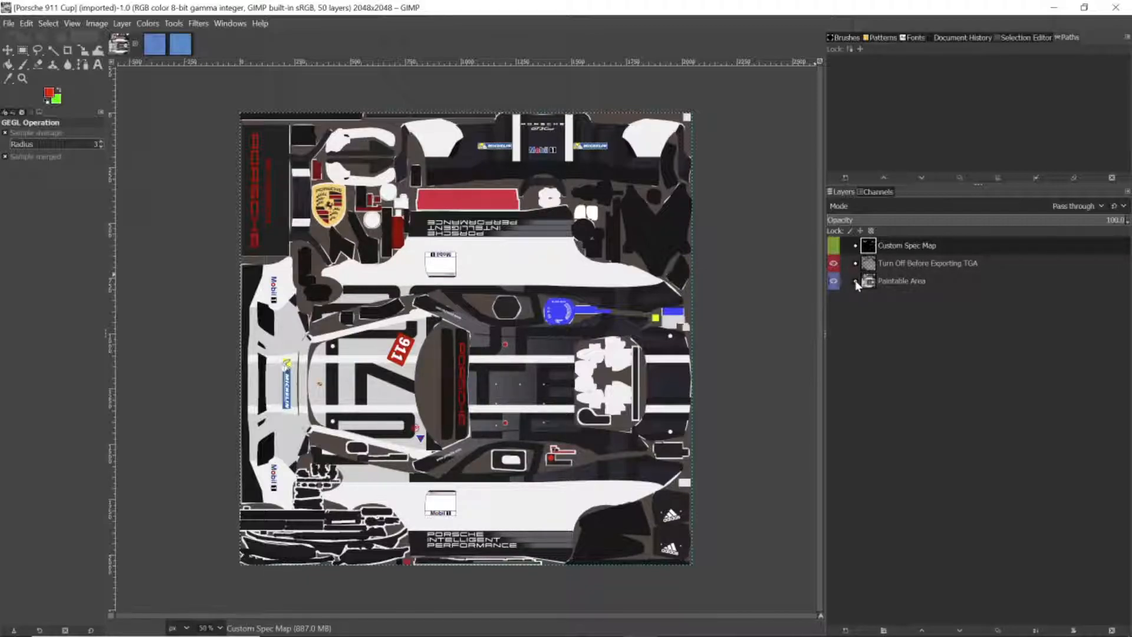
# - Expand the Paintable Area group, briefly check Car Decal, and hide the Number color layer
pyautogui.click(856, 282)
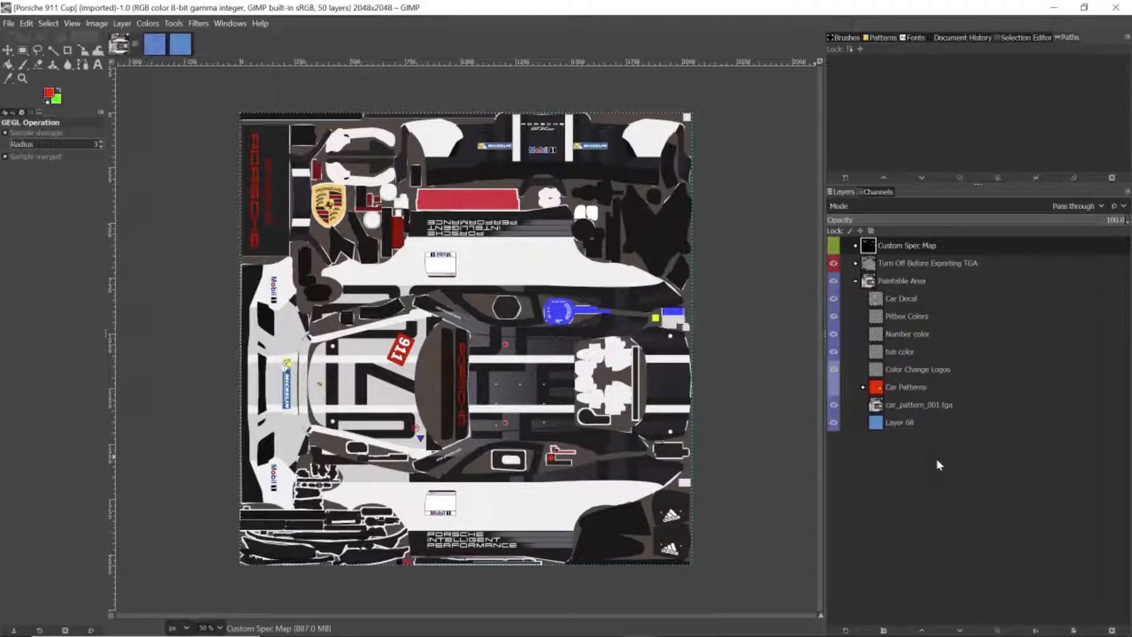
pyautogui.click(834, 299)
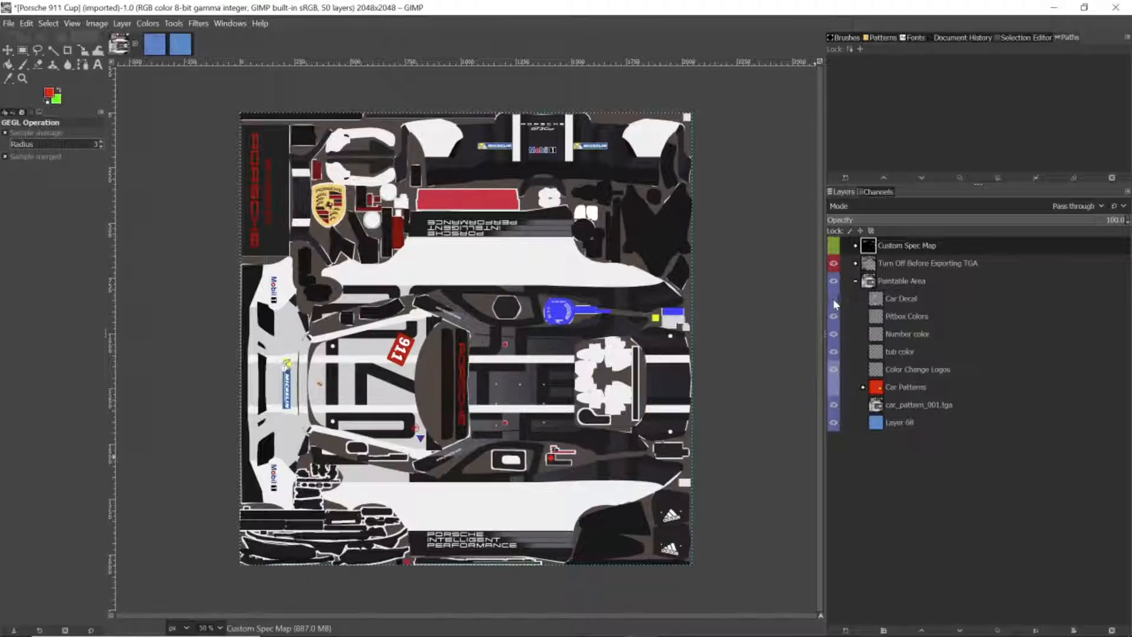
pyautogui.click(834, 300)
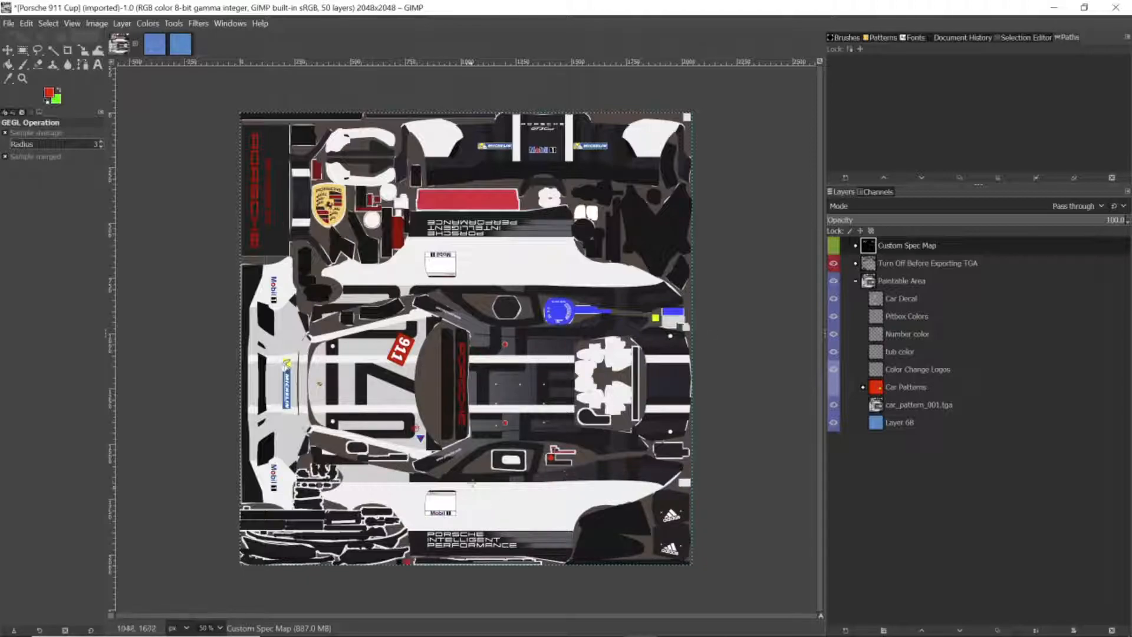
pyautogui.click(834, 335)
# - Hide the car_pattern_001.tga layer to reveal the solid blue Layer 68 underneath
pyautogui.click(833, 405)
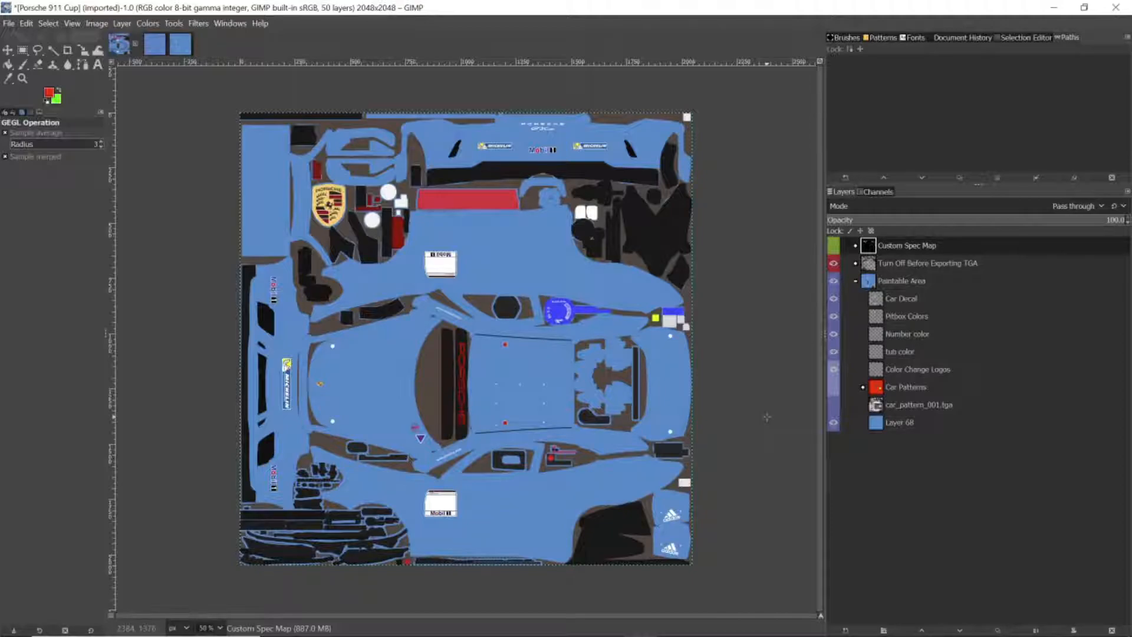
pyautogui.hotkey('alt', 'Tab')
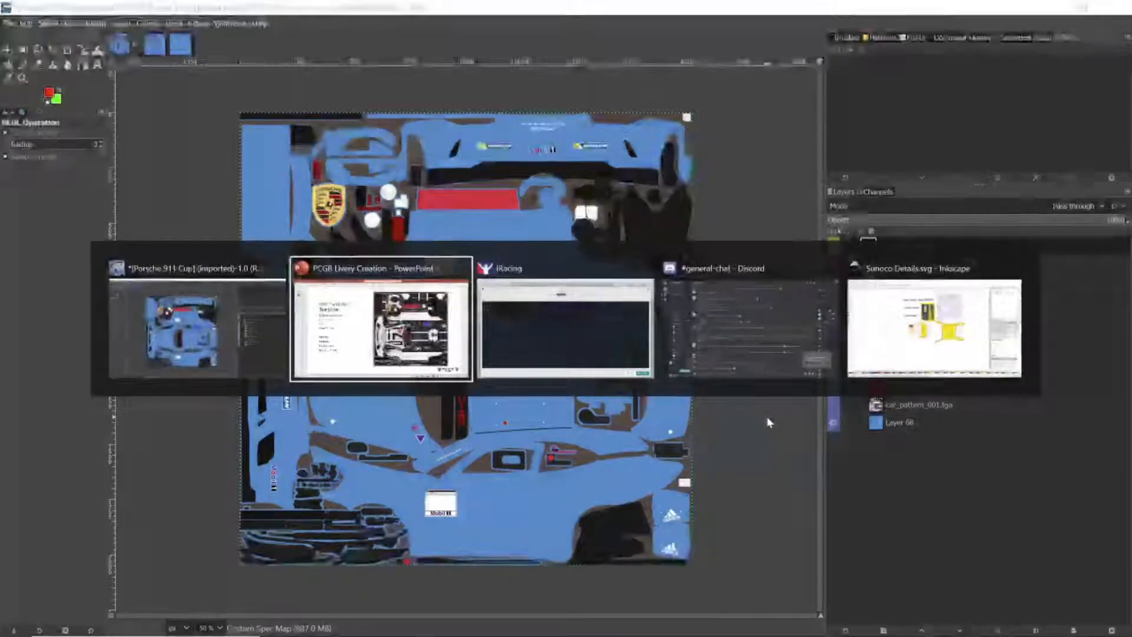
# - Orbit the 3D Porsche in iRacing to a lower frontal angle to view the blue paint
pyautogui.hotkey('alt', 'Tab')
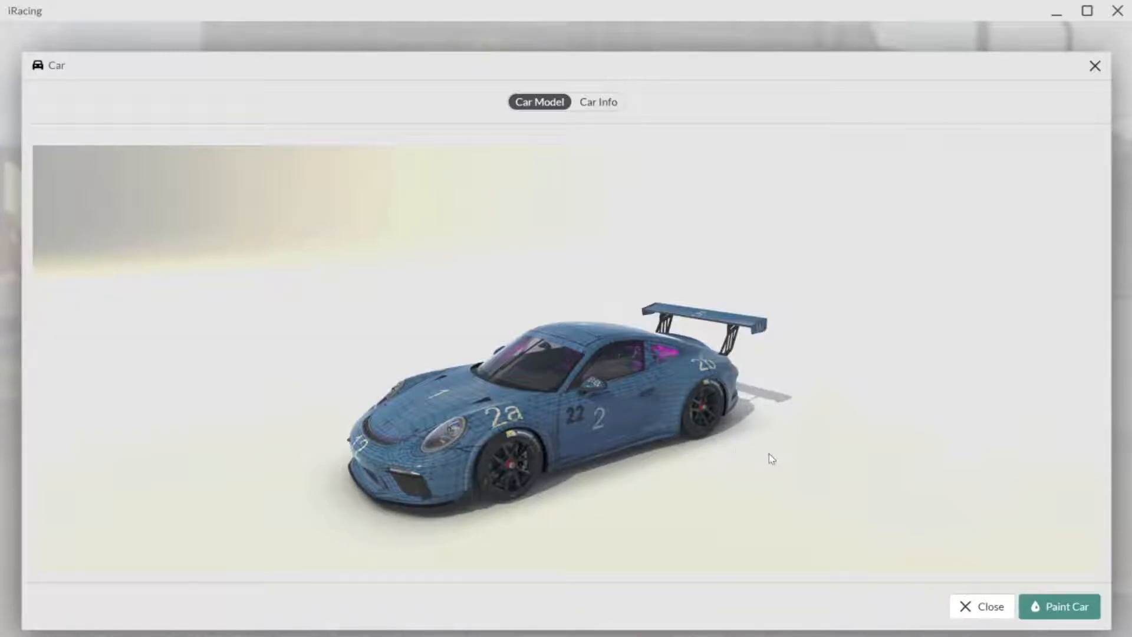
pyautogui.moveTo(750, 457)
pyautogui.mouseDown()
pyautogui.moveTo(771, 435)
pyautogui.moveTo(811, 442)
pyautogui.moveTo(738, 445)
pyautogui.mouseUp()
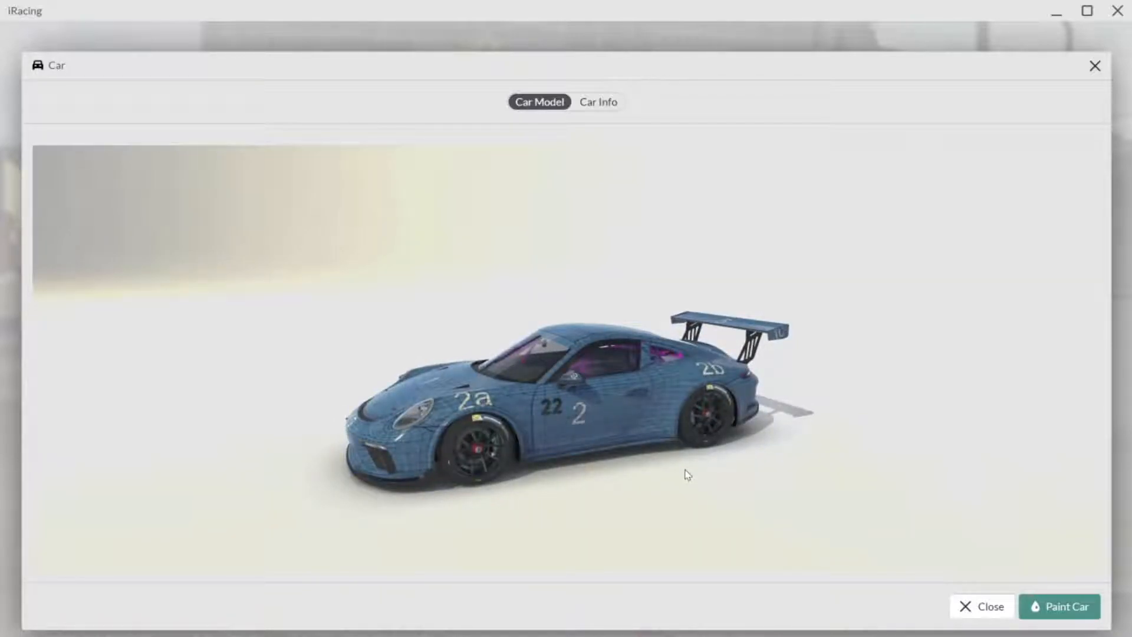
pyautogui.hotkey('alt', 'Tab')
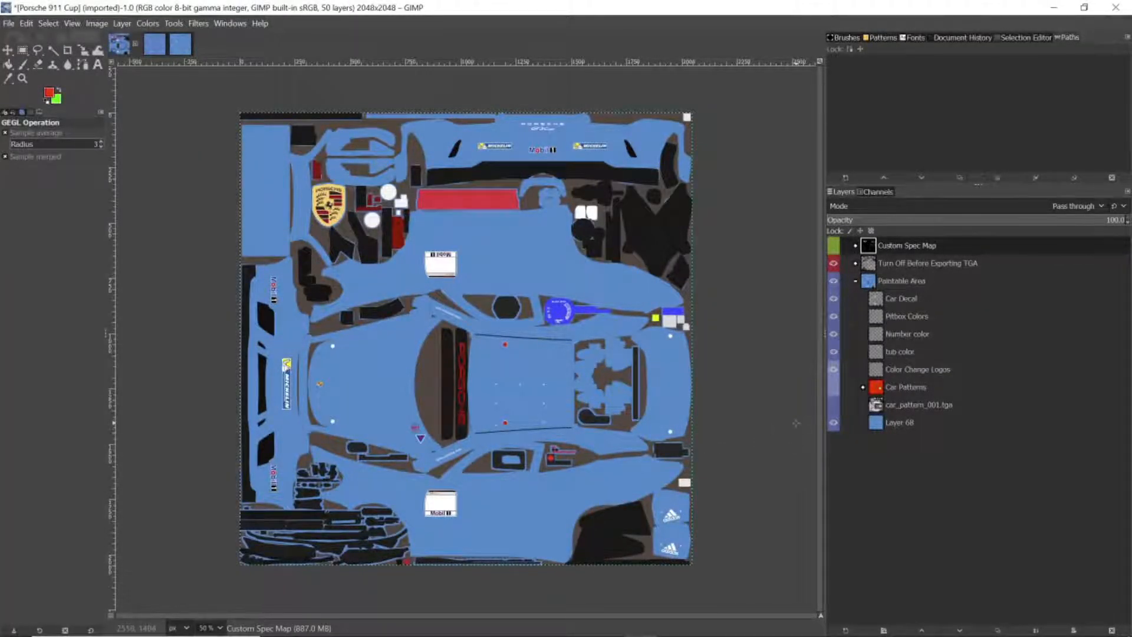
# - Expand Turn Off Before Exporting TGA and show the Wire layer, briefly checking Car Mandatory
pyautogui.click(855, 266)
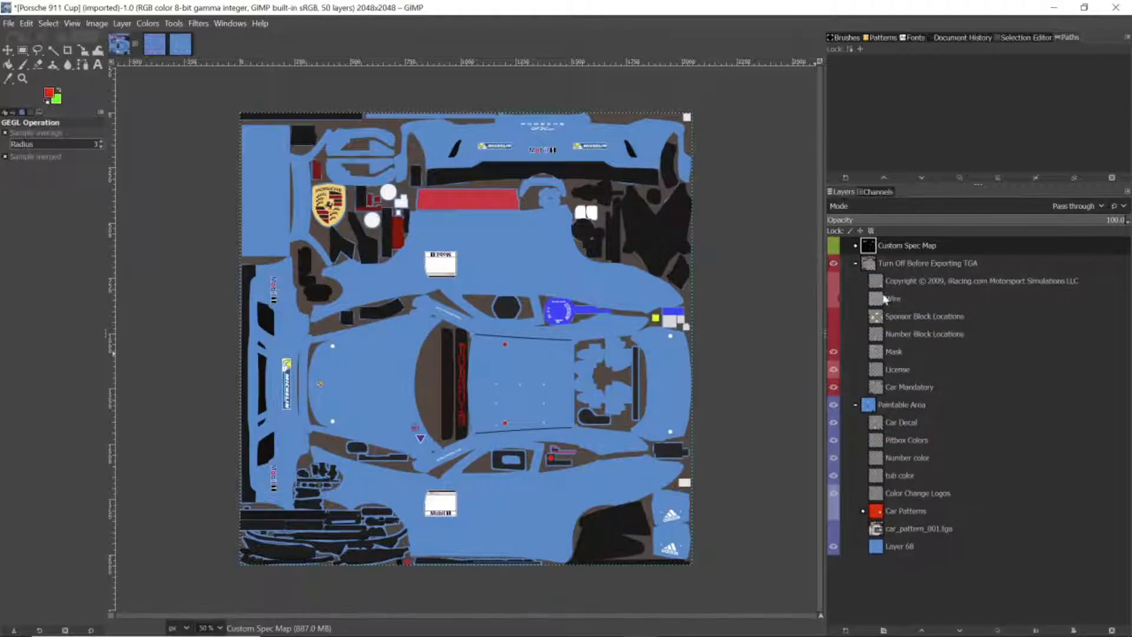
pyautogui.click(832, 298)
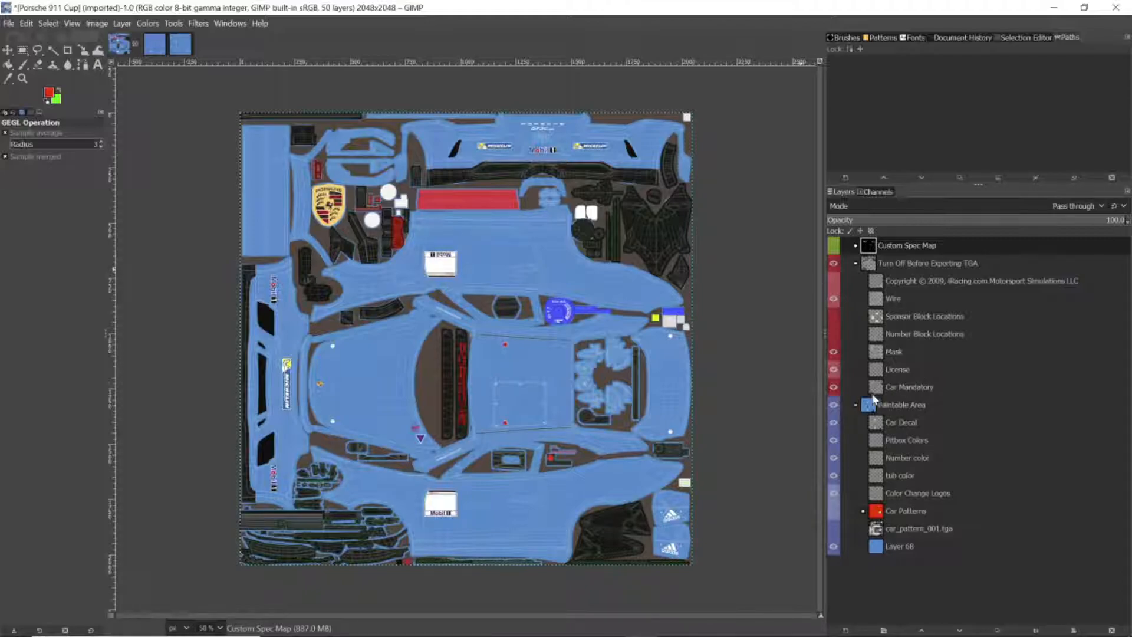
pyautogui.click(834, 388)
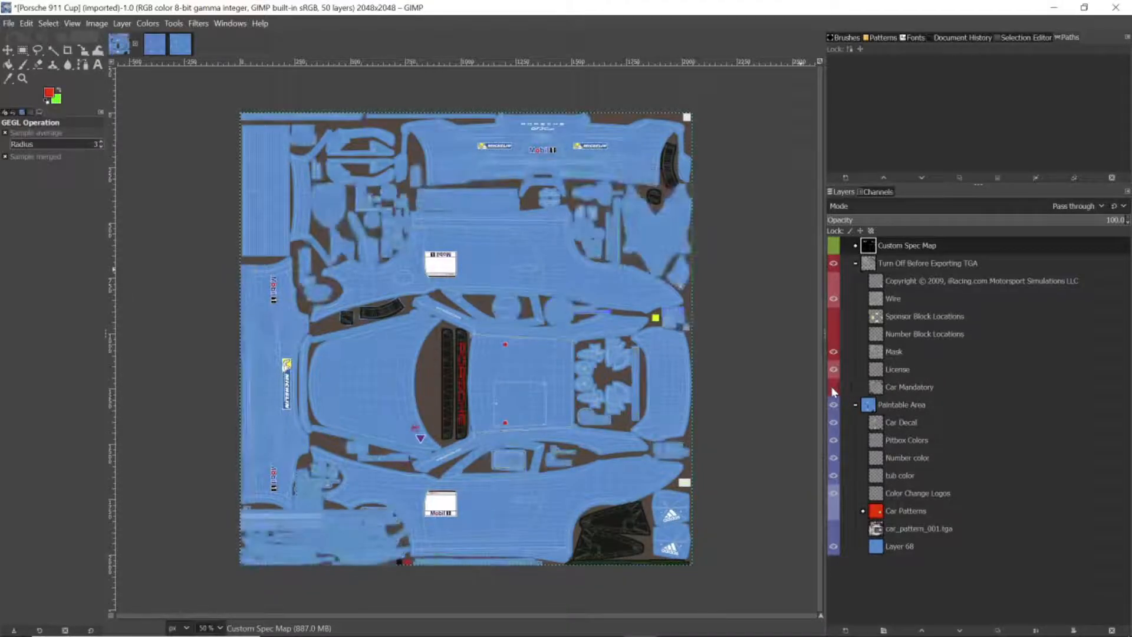
pyautogui.click(834, 388)
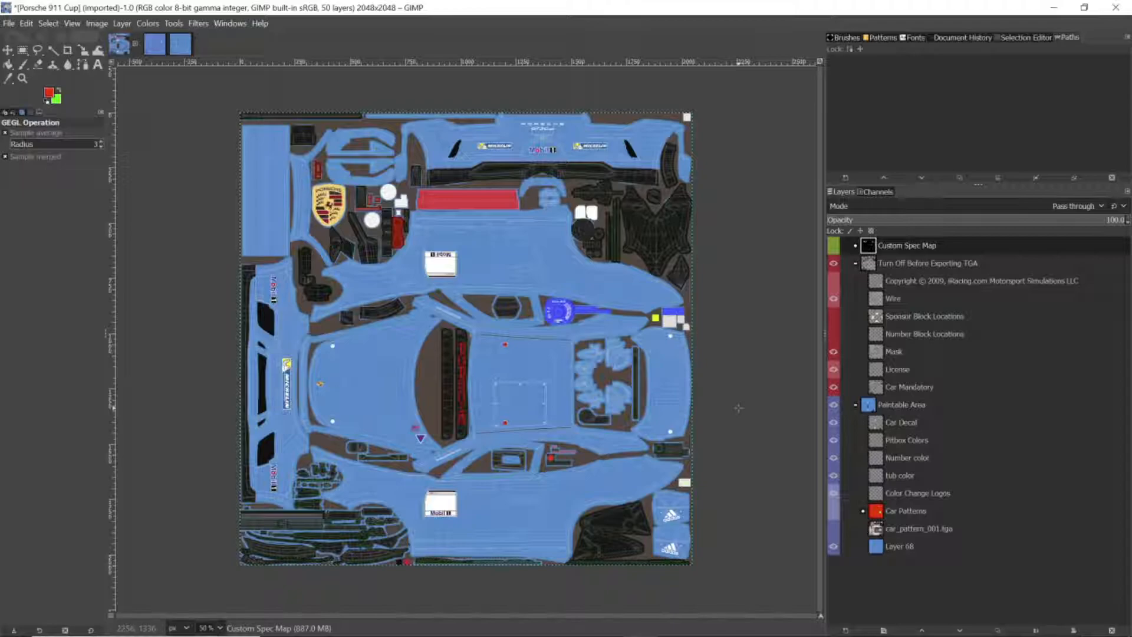
pyautogui.hotkey('alt', 'Tab')
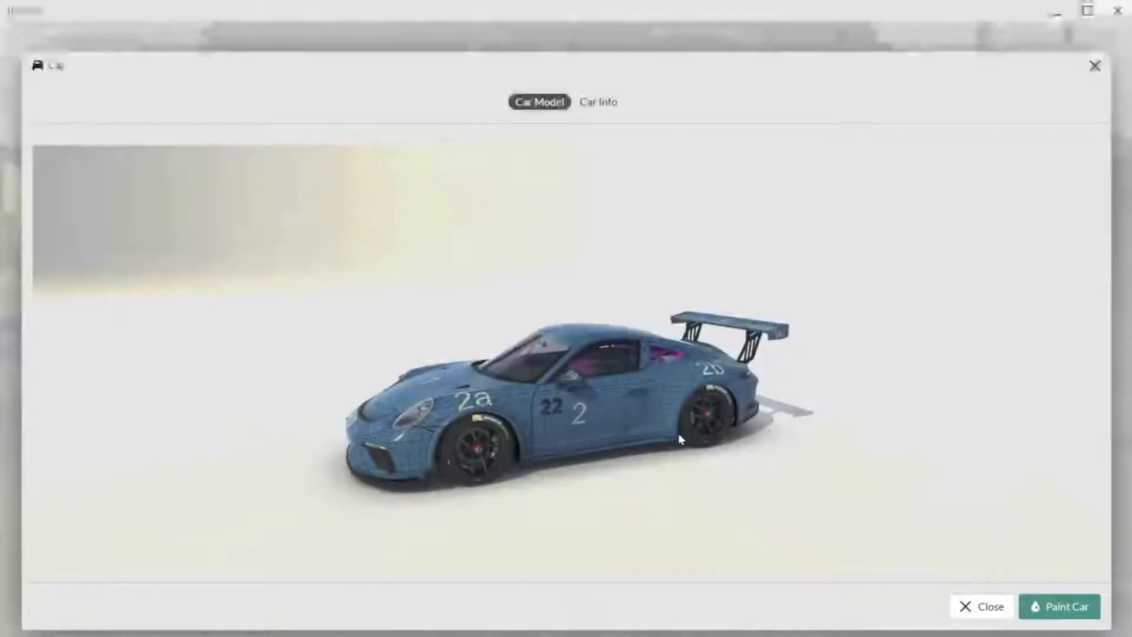
# - Orbit the 3D Porsche to an elevated front view and around its nose to inspect the wireframe
pyautogui.moveTo(668, 443); pyautogui.dragTo(644, 432)
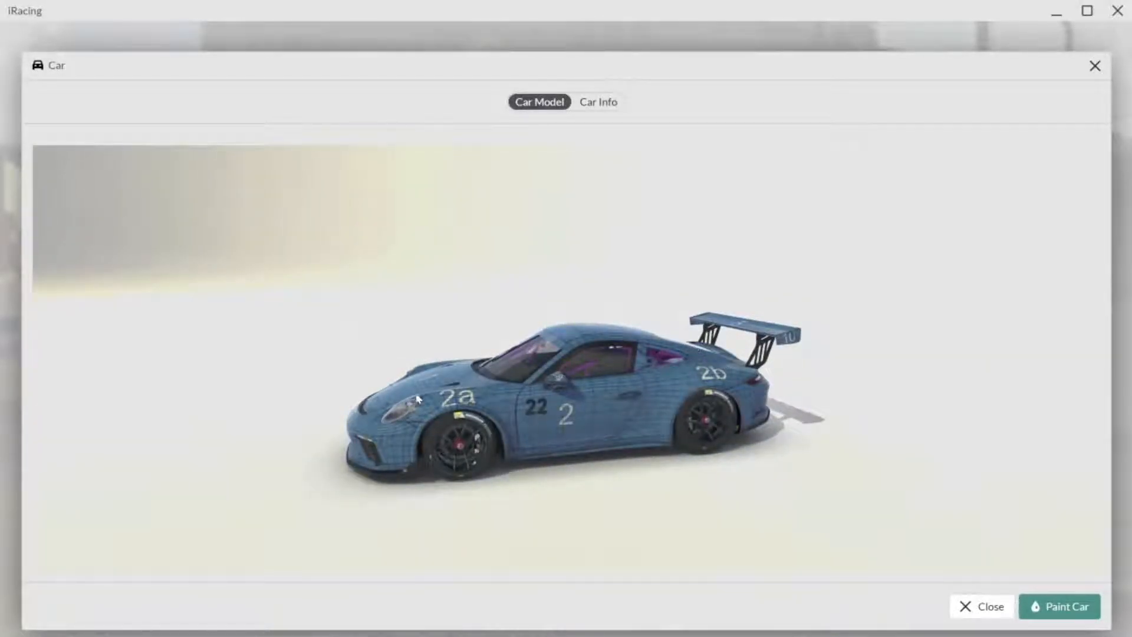
pyautogui.moveTo(411, 453)
pyautogui.mouseDown()
pyautogui.moveTo(482, 440)
pyautogui.moveTo(432, 444)
pyautogui.moveTo(463, 475)
pyautogui.moveTo(454, 454)
pyautogui.moveTo(428, 452)
pyautogui.mouseUp()
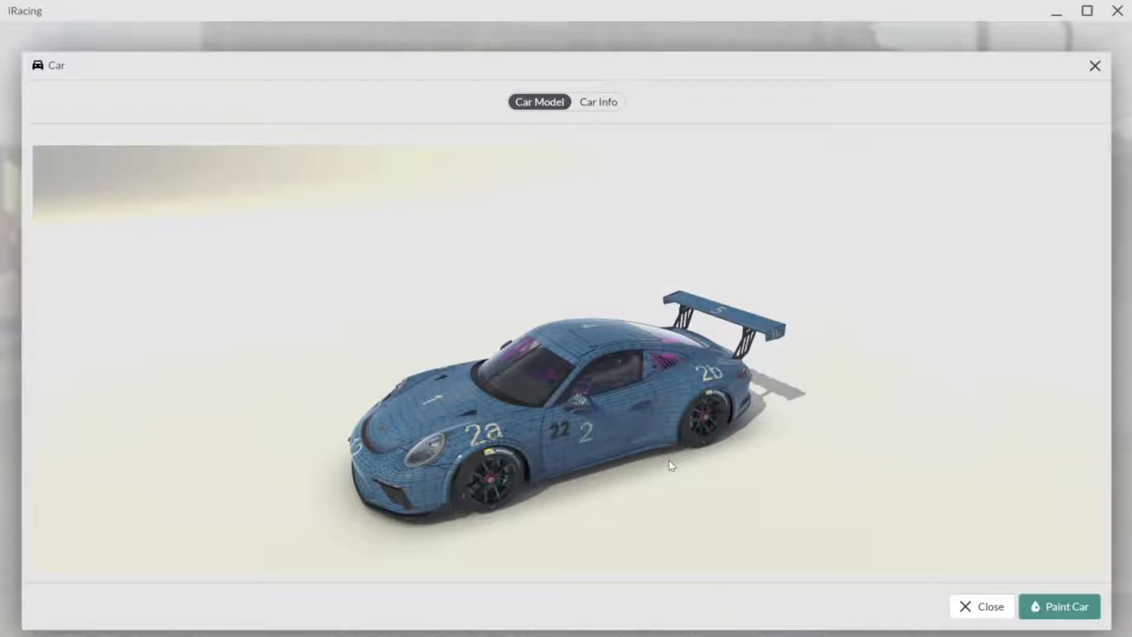
pyautogui.hotkey('alt', 'Tab')
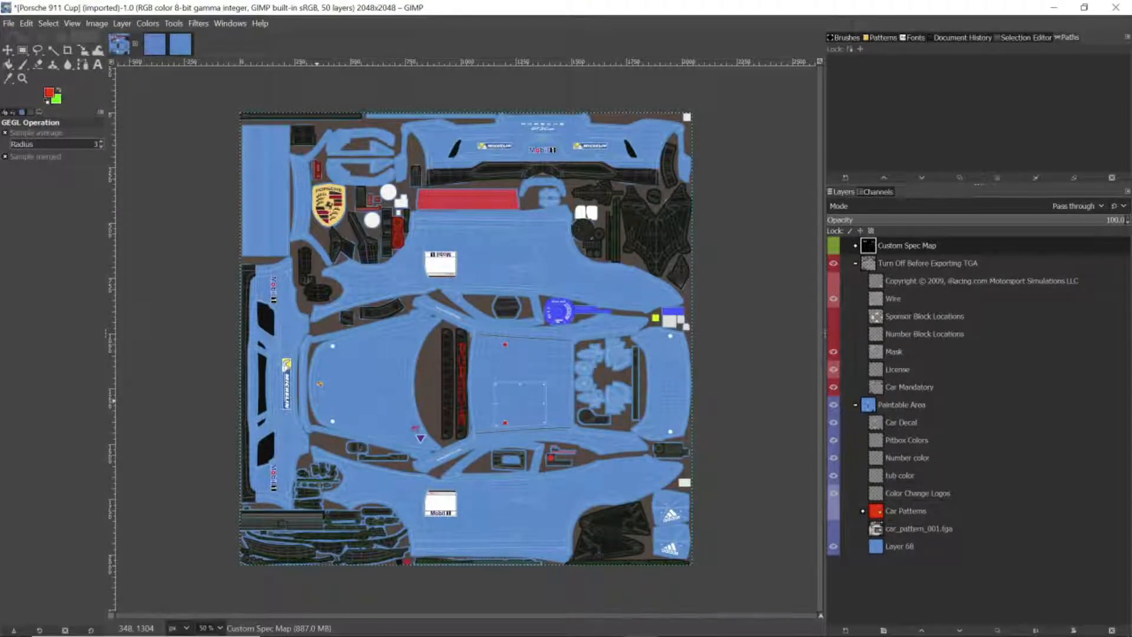
# - Close the imported Porsche 911 Cup image with Discard Changes, then toggle the Turn Off Before Exporting TGA group
pyautogui.click(135, 44)
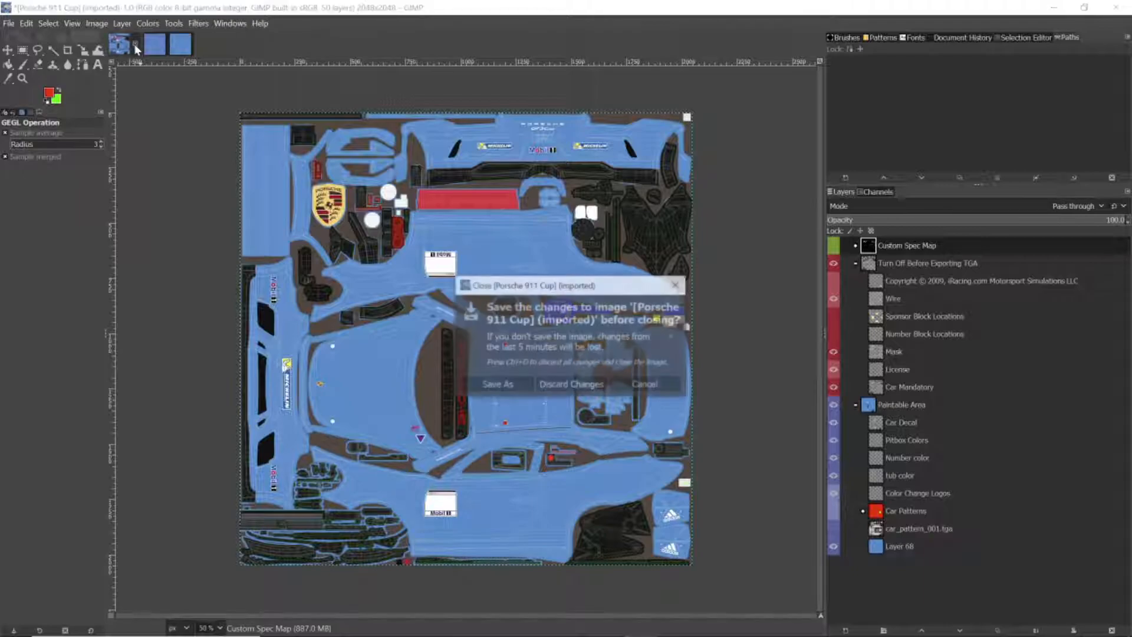
pyautogui.click(557, 385)
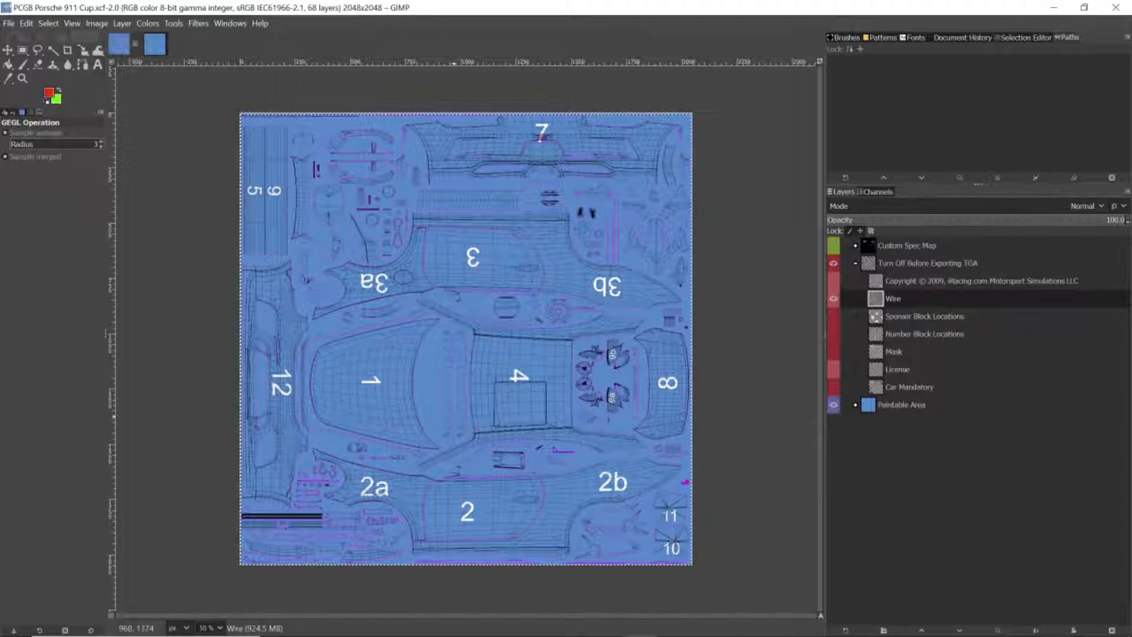
pyautogui.click(833, 264)
pyautogui.click(833, 263)
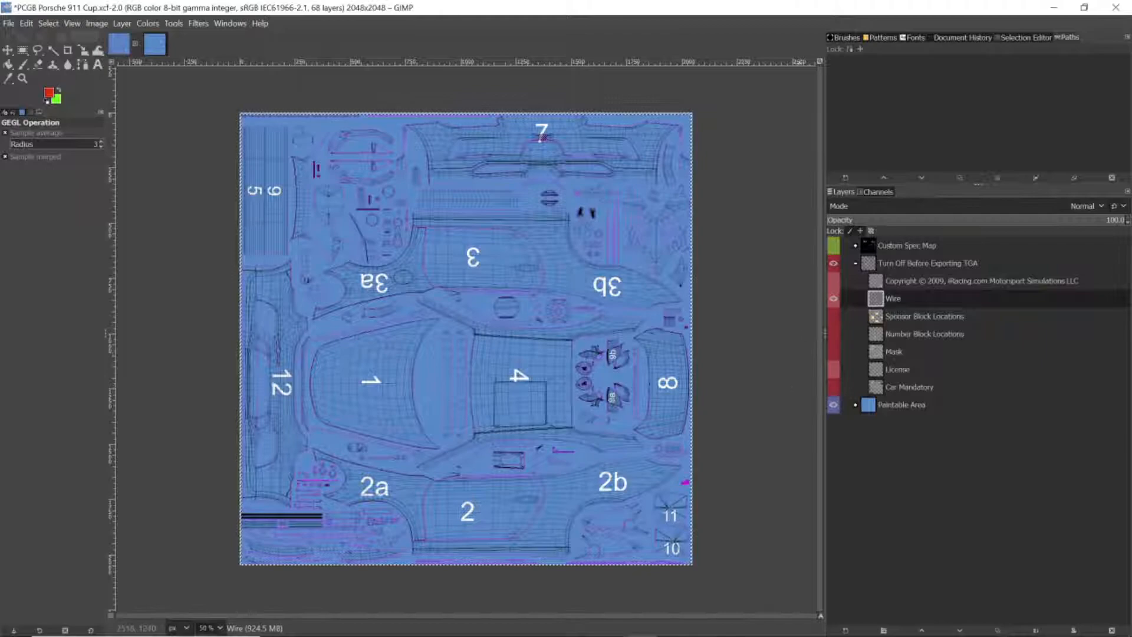
# - Expand Paintable Area and toggle car_pattern_001.tga on and off to compare, leaving it hidden
pyautogui.click(855, 406)
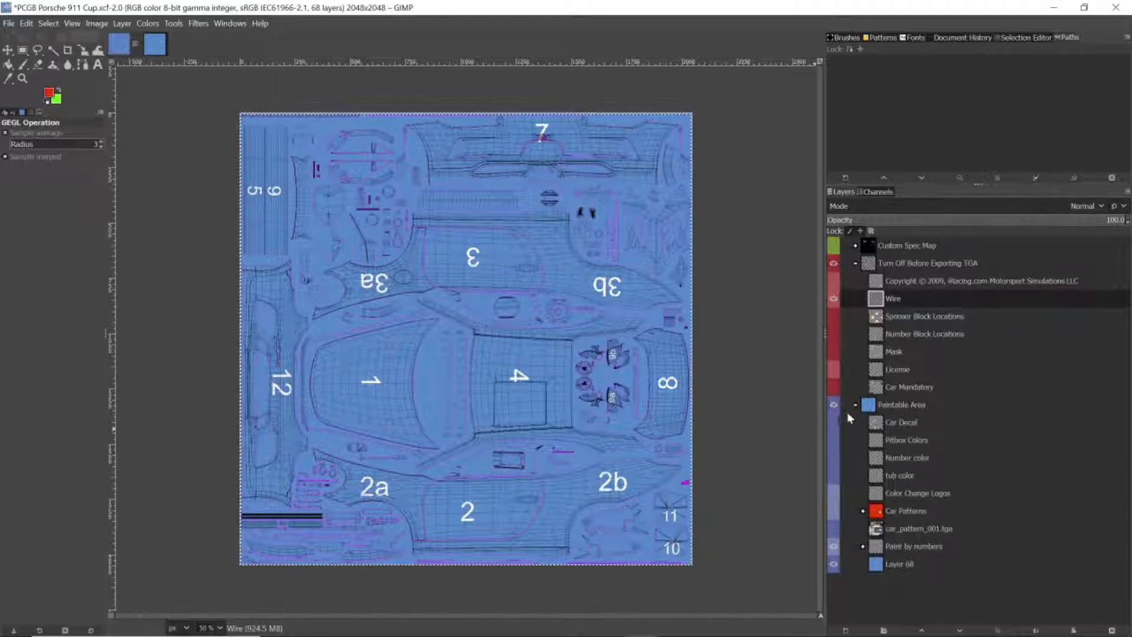
pyautogui.click(833, 529)
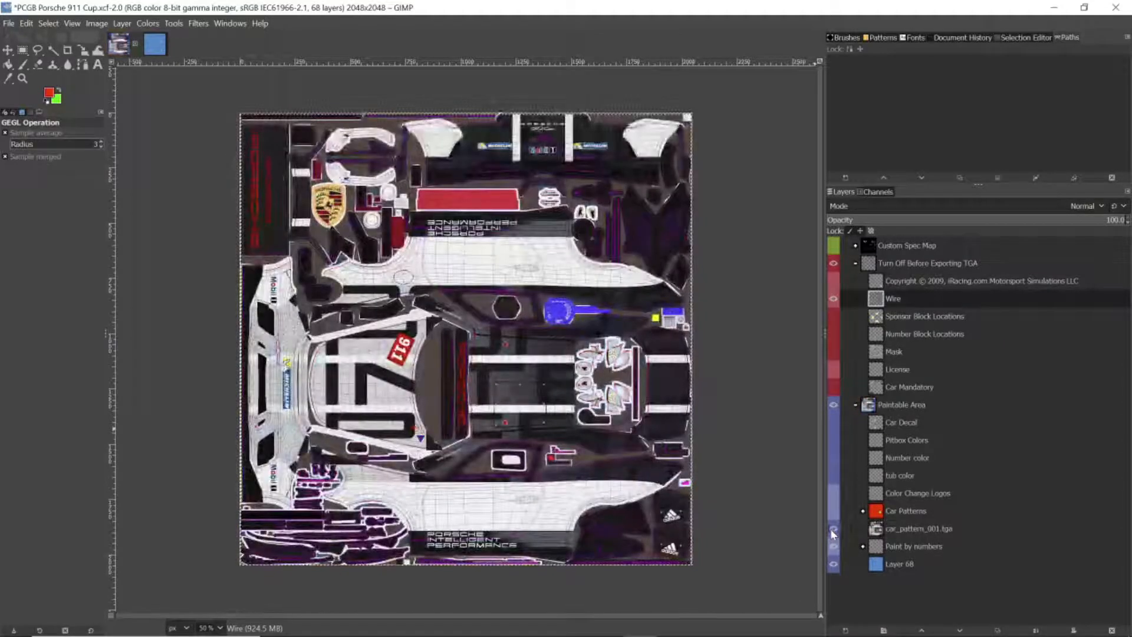
pyautogui.click(834, 530)
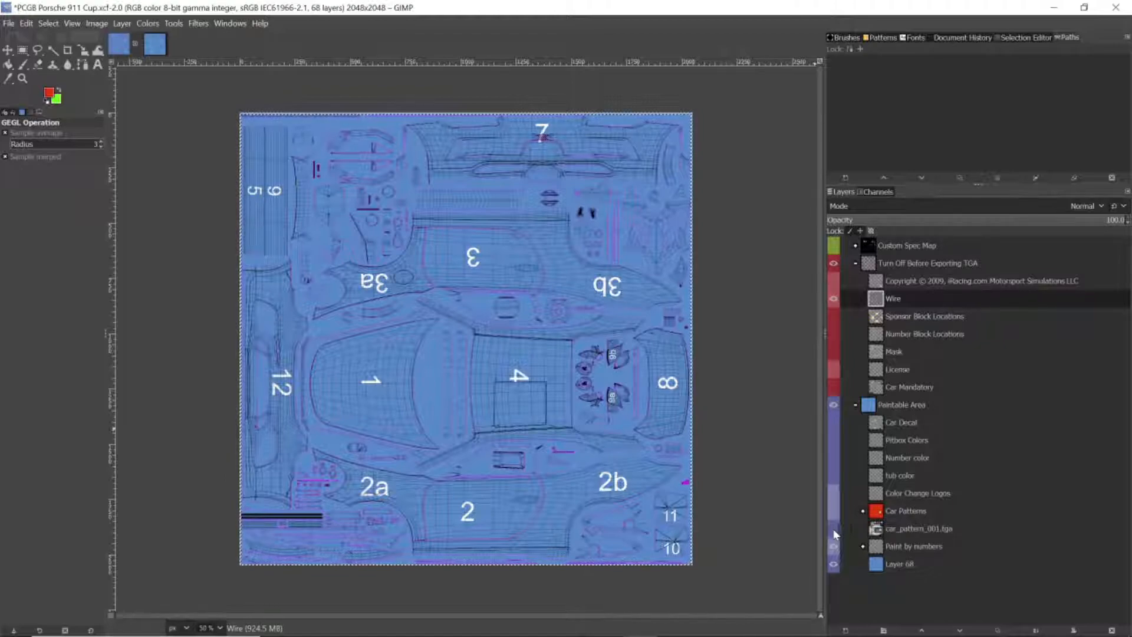
pyautogui.click(833, 530)
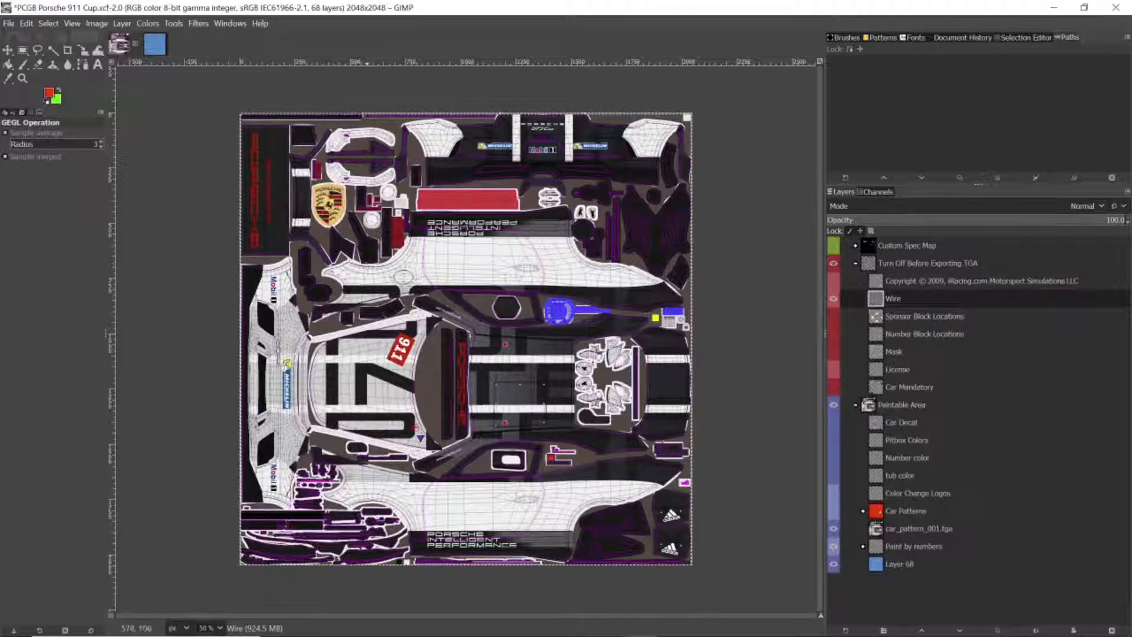
pyautogui.click(832, 529)
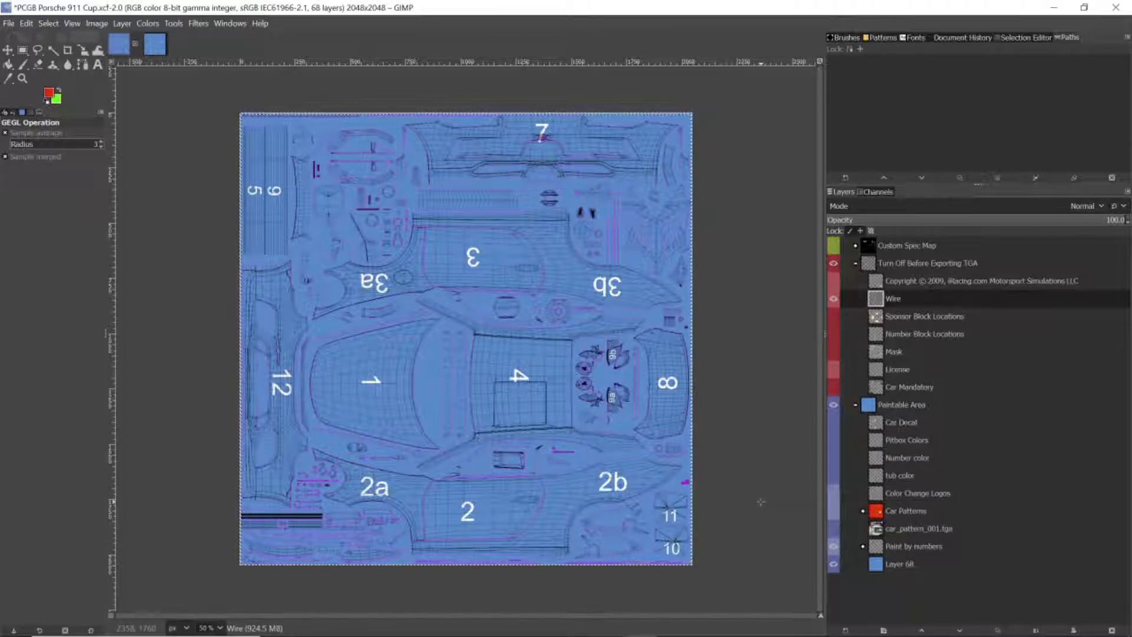
# - Rotate the Porsche in iRacing to frontal and side-rear views and zoom in on it
pyautogui.hotkey('alt', 'Tab')
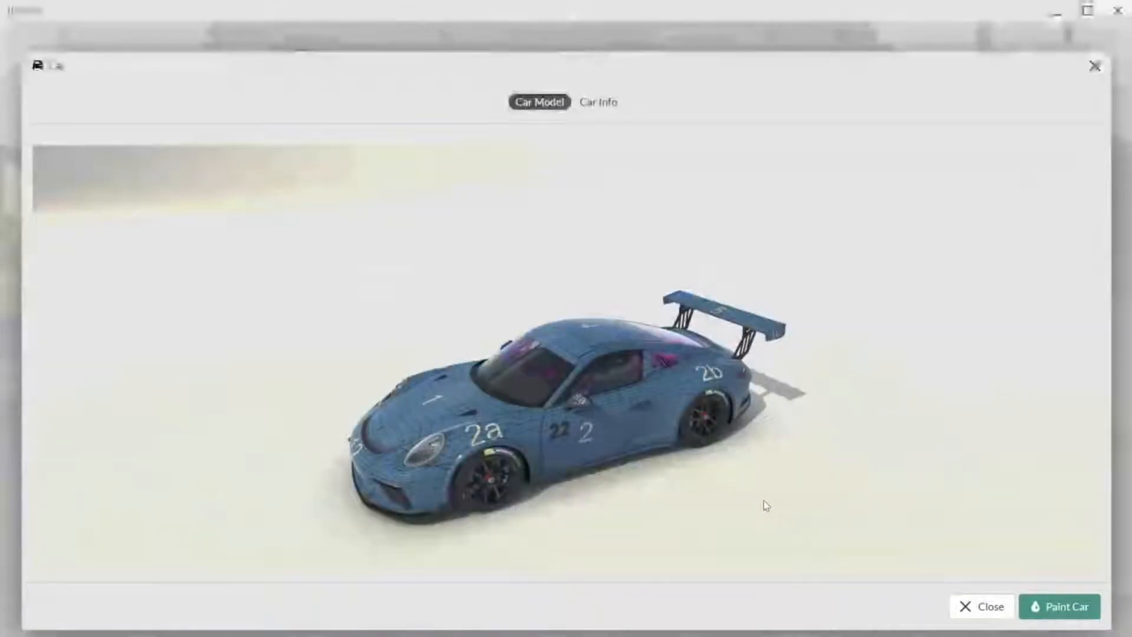
pyautogui.moveTo(652, 511)
pyautogui.mouseDown()
pyautogui.moveTo(728, 493)
pyautogui.moveTo(650, 498)
pyautogui.mouseUp()
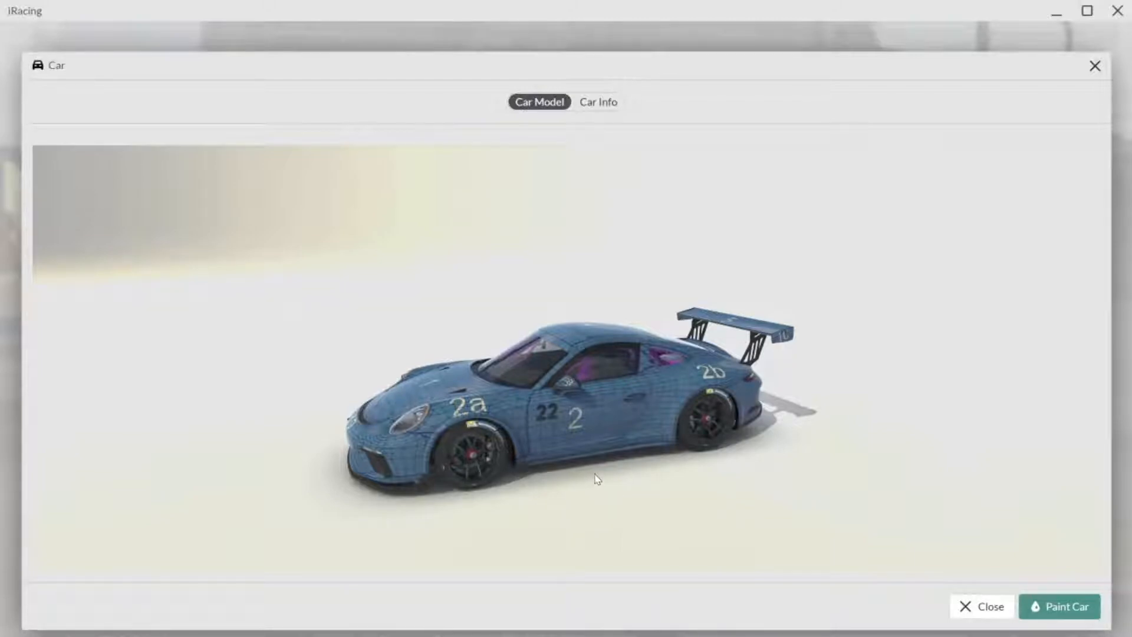
pyautogui.moveTo(596, 478); pyautogui.dragTo(567, 488)
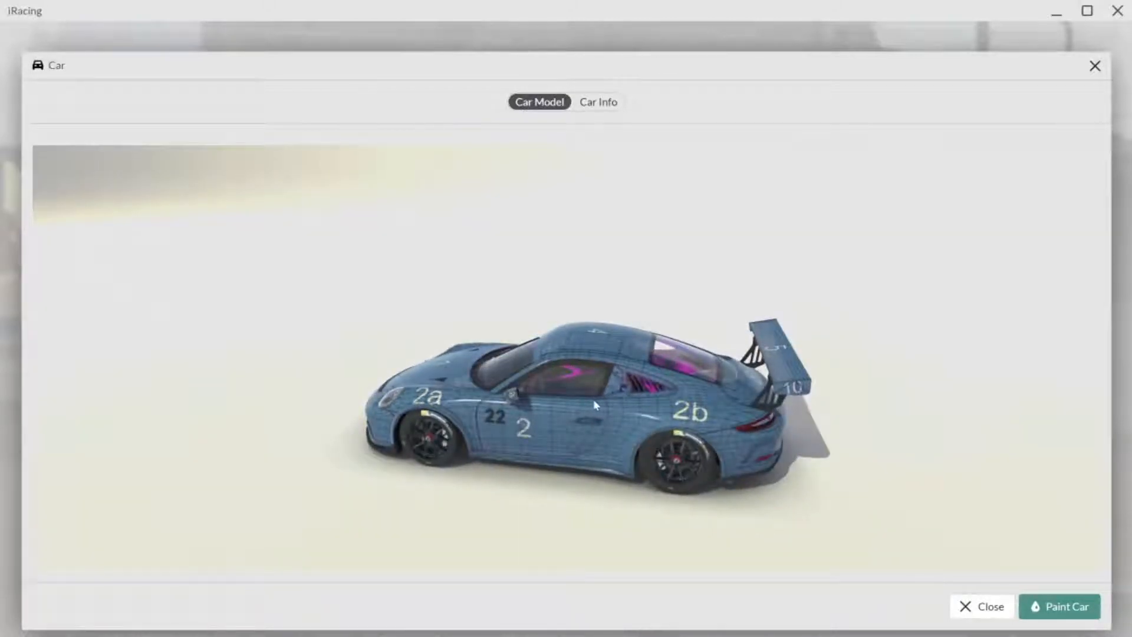
pyautogui.scroll(2, 578, 394)
pyautogui.scroll(2, 583, 400)
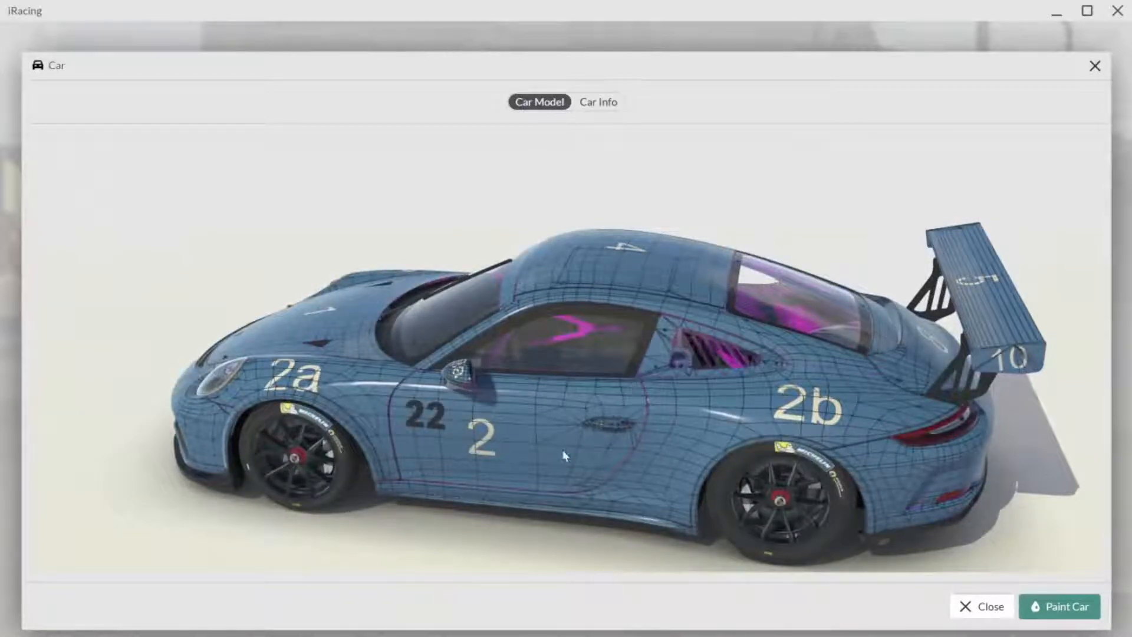
pyautogui.hotkey('alt', 'Tab')
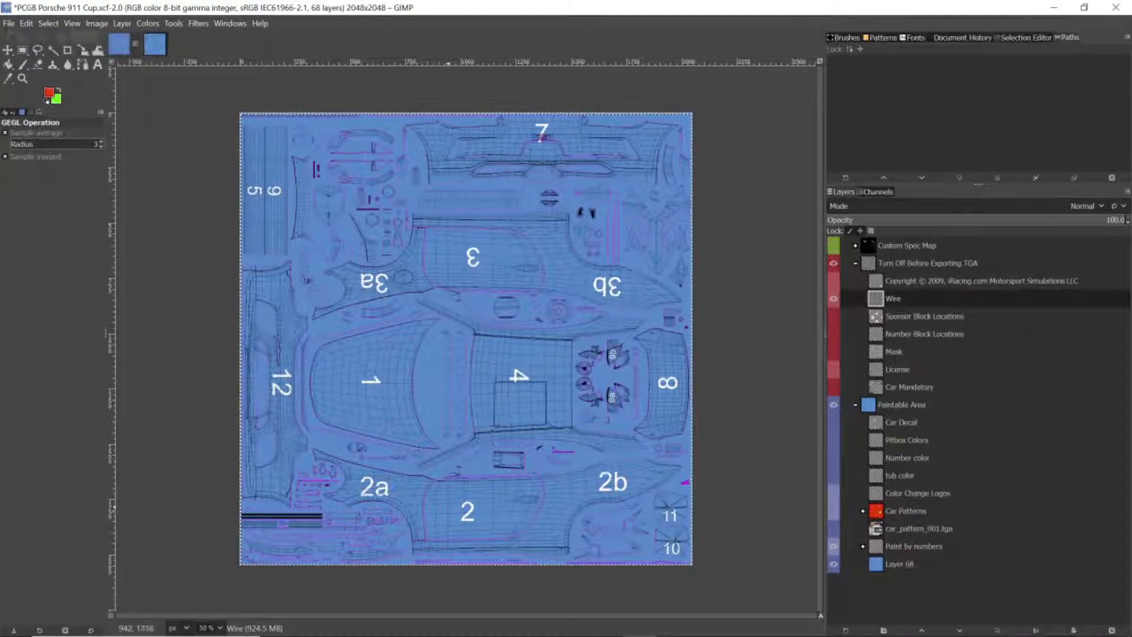
# - Orbit the car round to its right side, front-right and from above to inspect the wireframe
pyautogui.hotkey('alt', 'Tab')
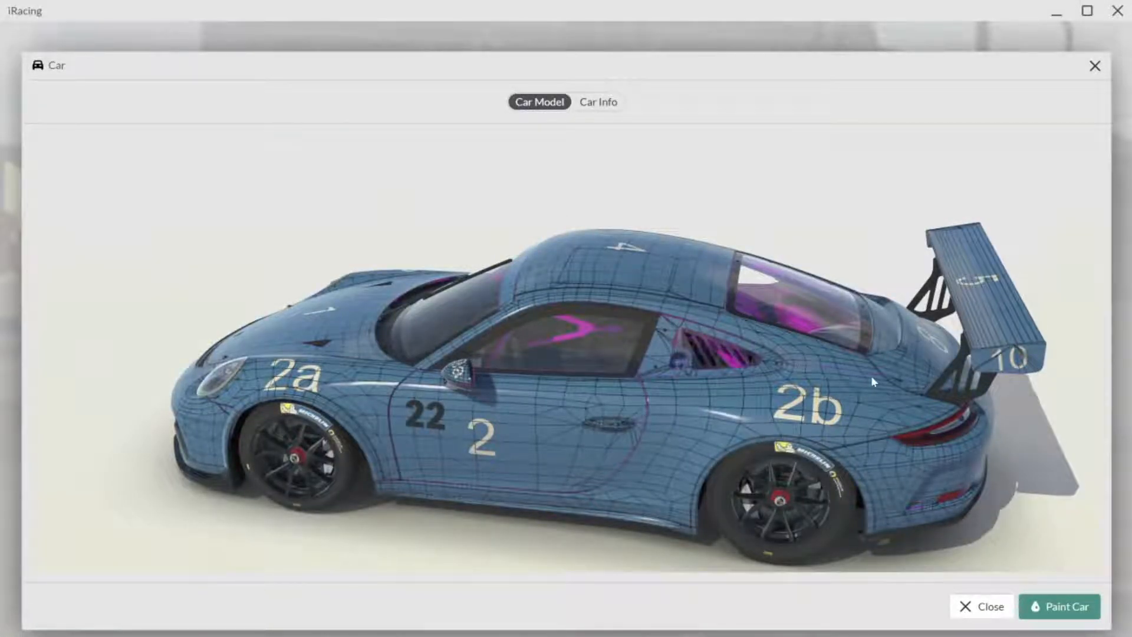
pyautogui.moveTo(439, 446); pyautogui.dragTo(500, 433)
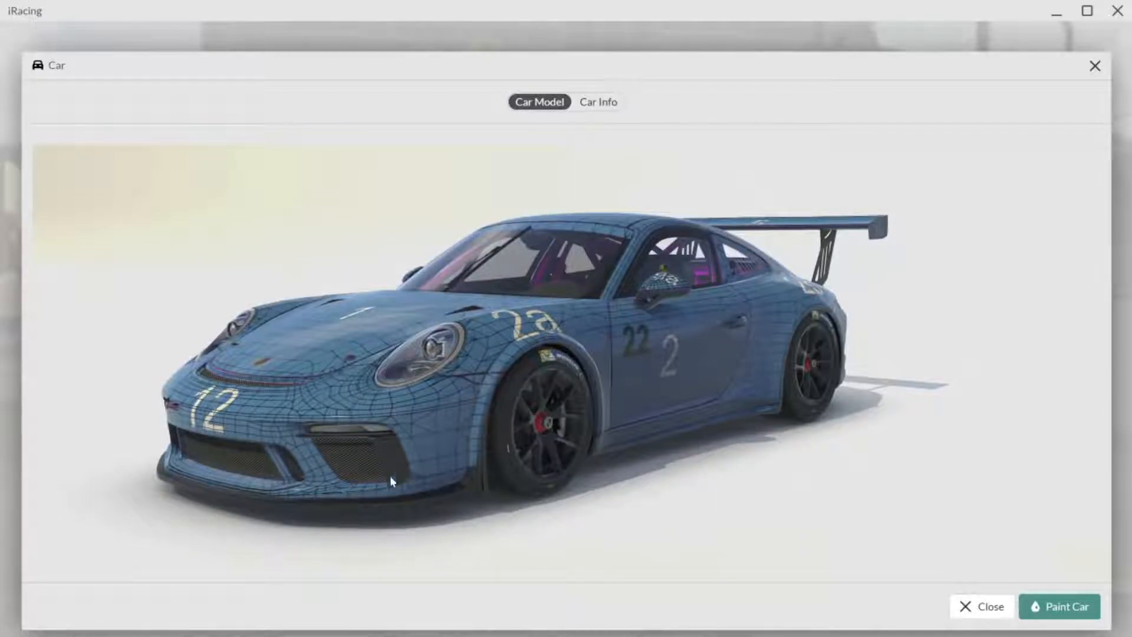
pyautogui.moveTo(390, 475); pyautogui.dragTo(513, 468)
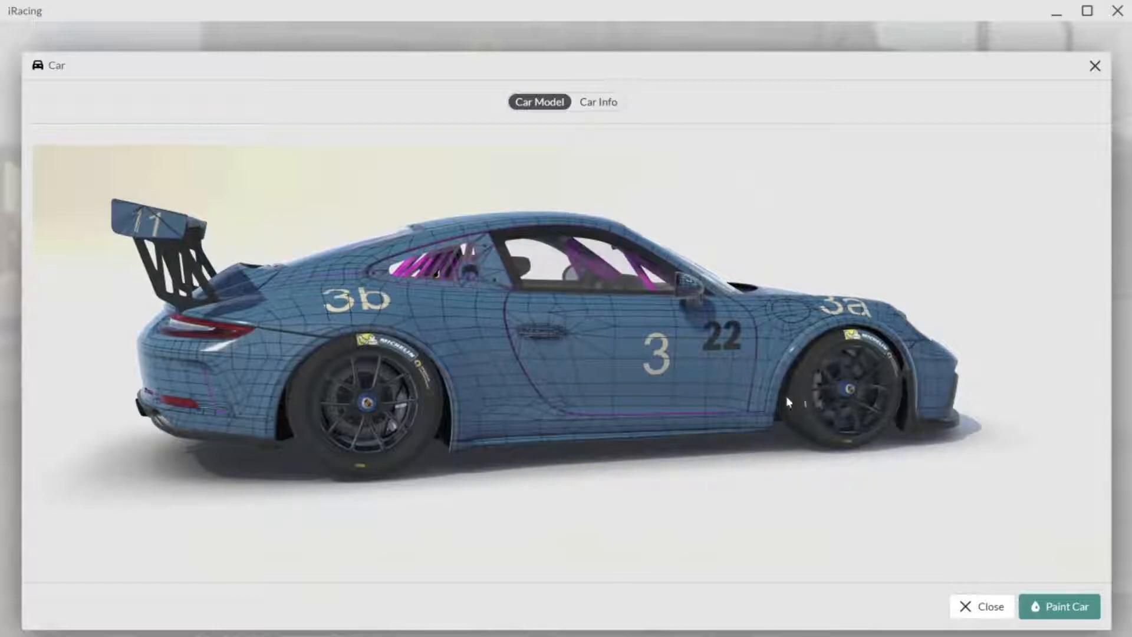
pyautogui.moveTo(788, 397); pyautogui.dragTo(699, 445)
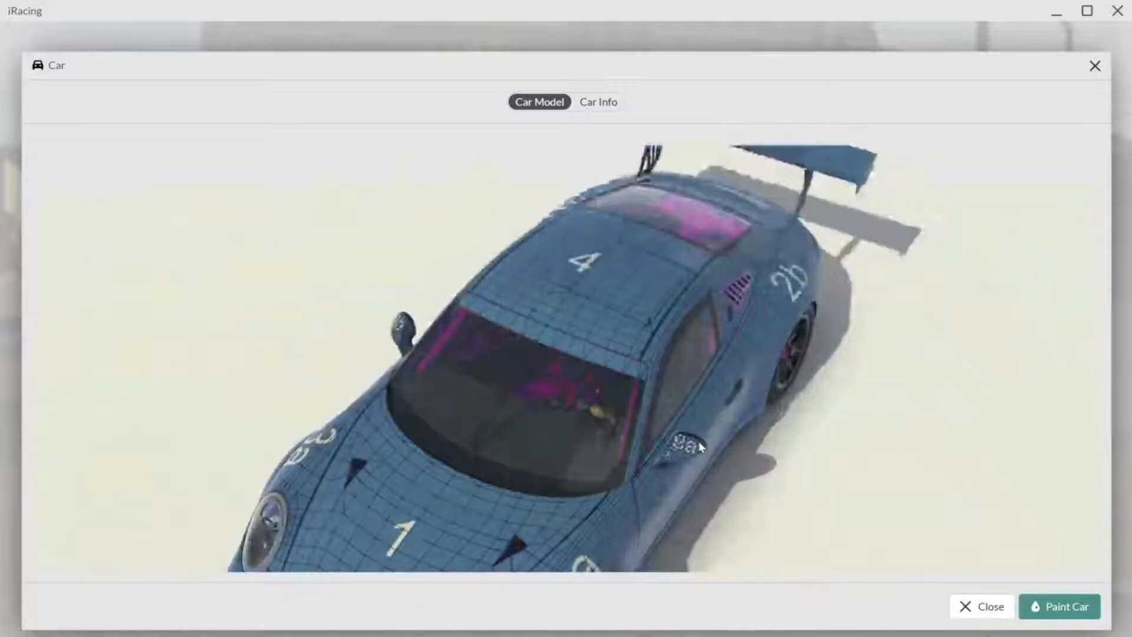
pyautogui.moveTo(570, 442); pyautogui.dragTo(537, 383)
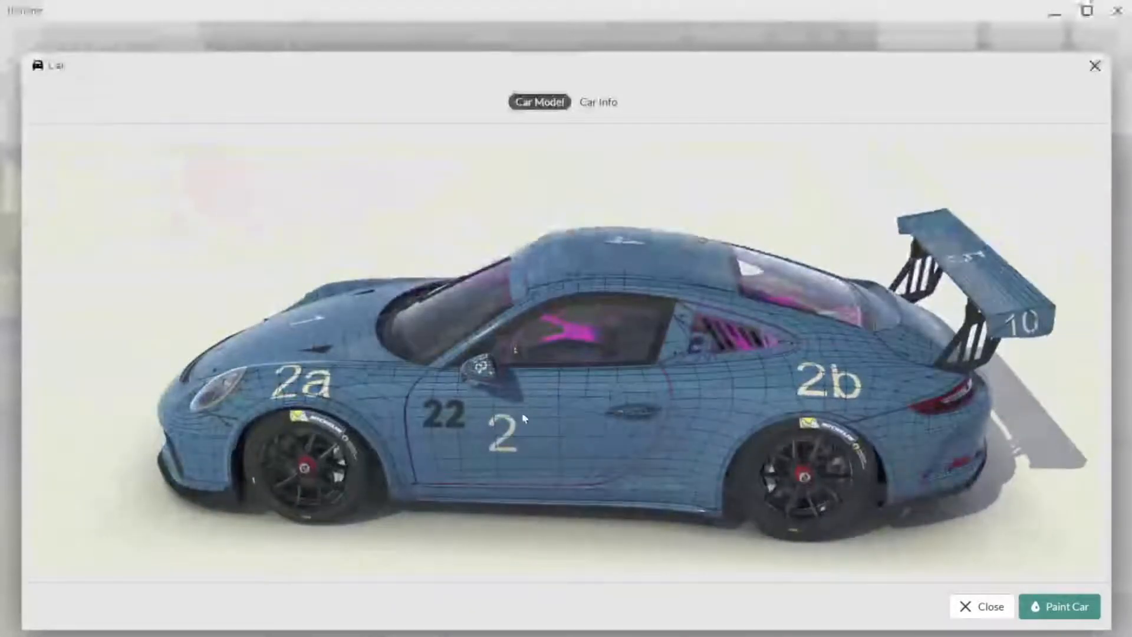
# - Switch from iRacing via GIMP to the PCGB Livery Creation PowerPoint presentation
pyautogui.hotkey('alt', 'Tab')
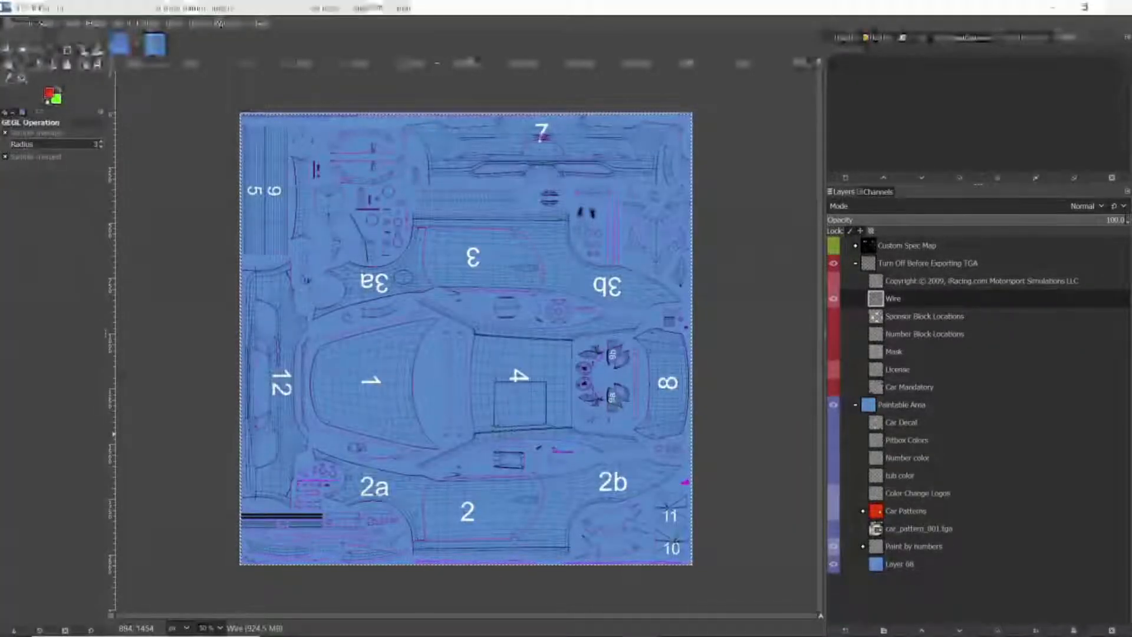
pyautogui.hotkey('alt', 'Tab')
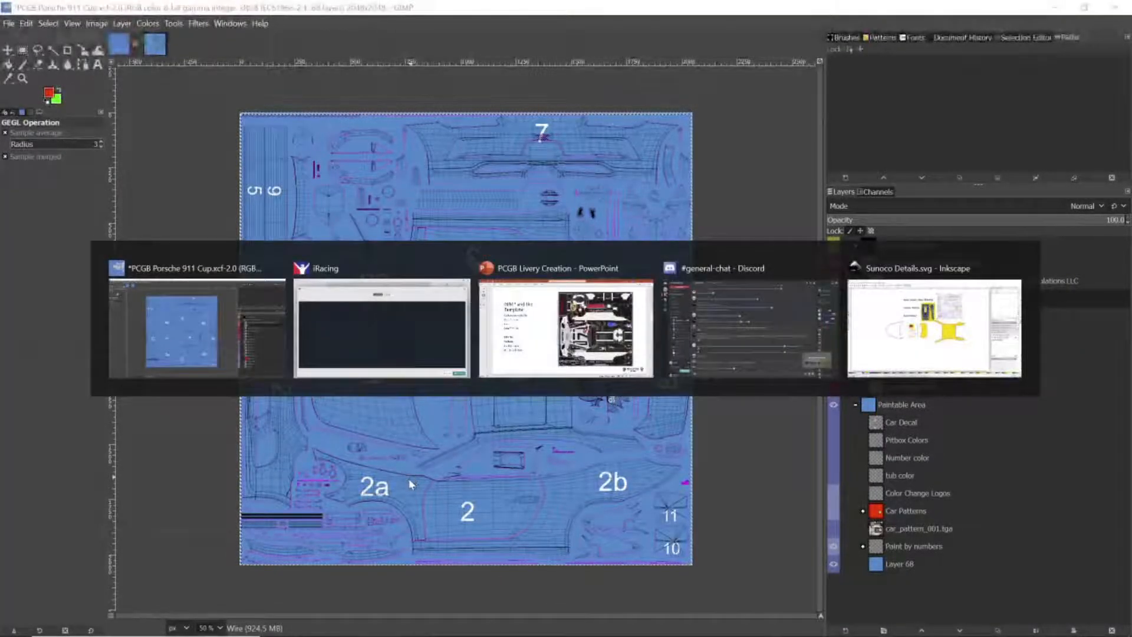
pyautogui.hotkey('alt', 'Tab')
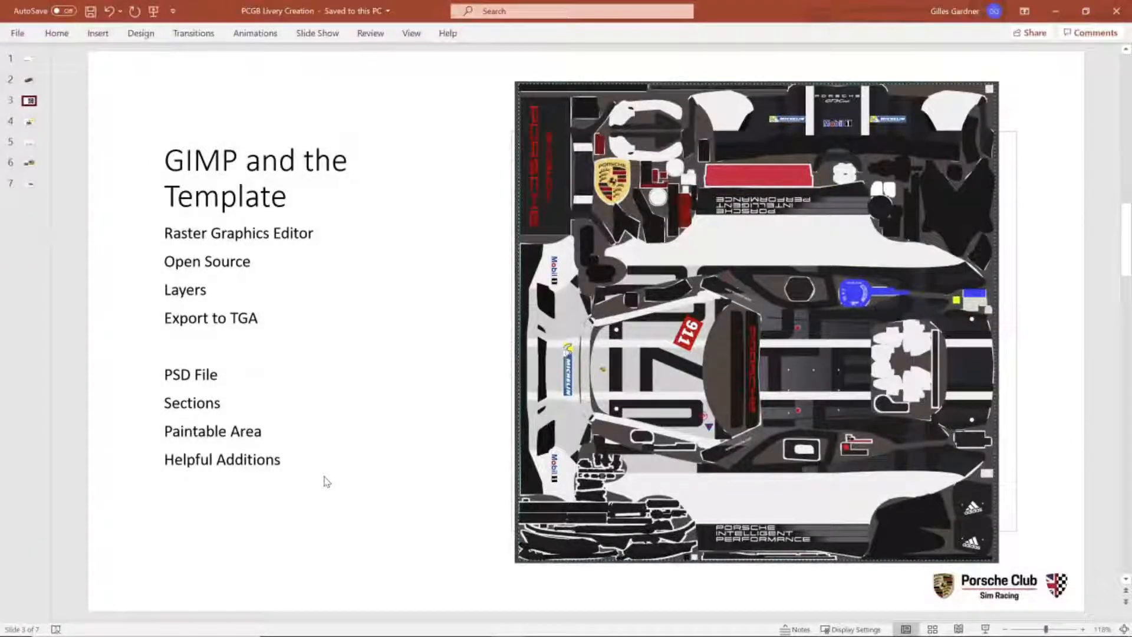
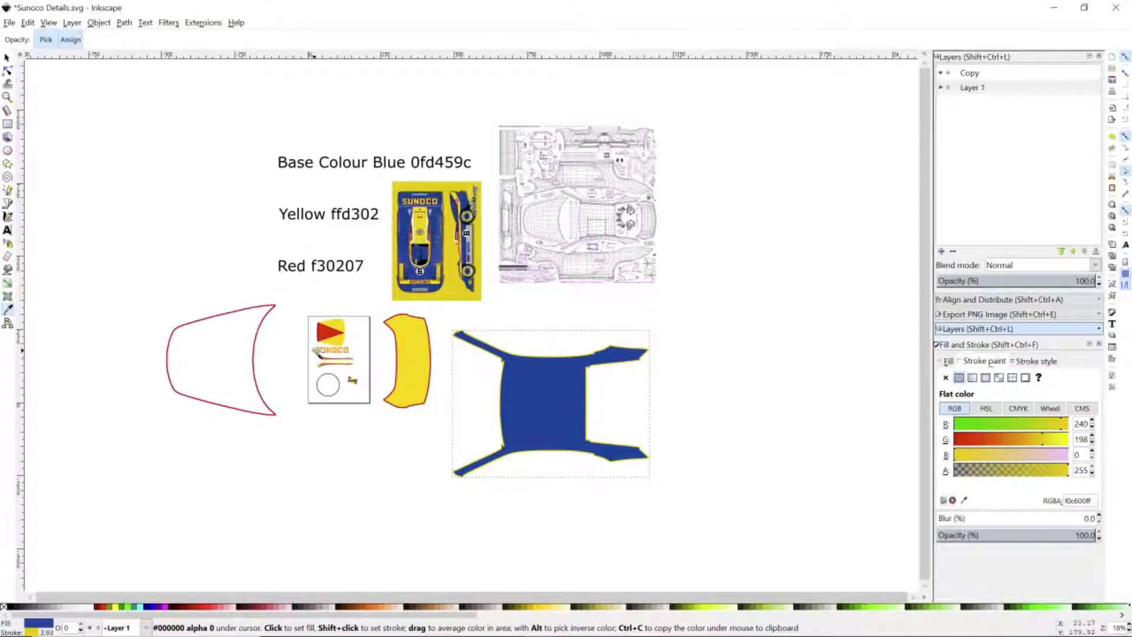
# - Close the unsaved PCGB Porsche 911 Cup image in GIMP, discarding its changes
pyautogui.scroll(1, 313, 352)
pyautogui.scroll(1, 324, 361)
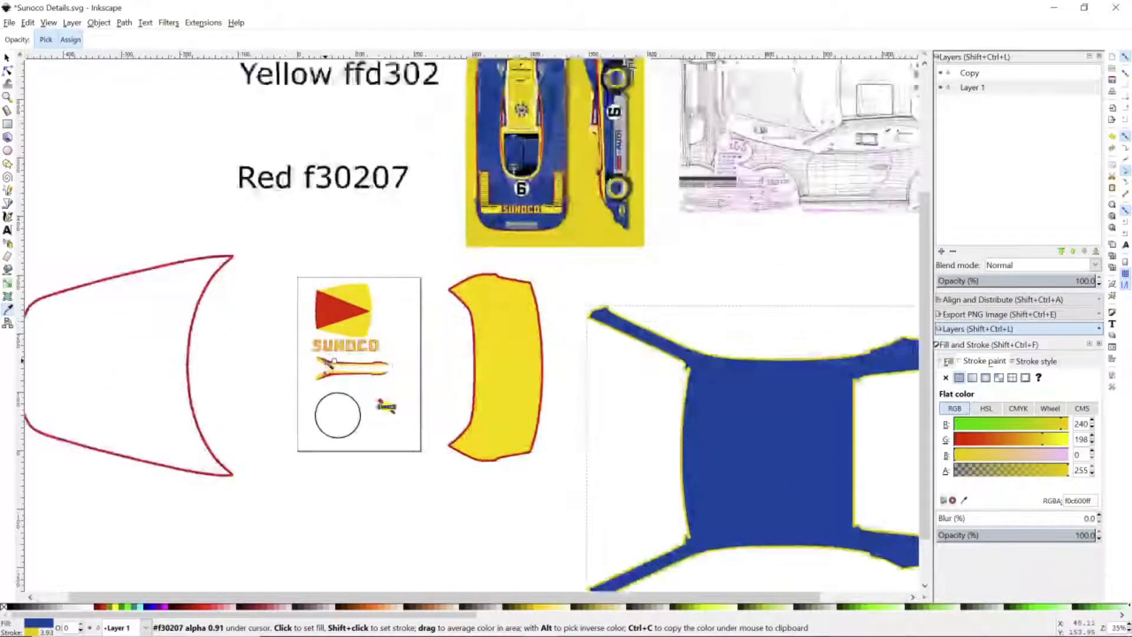
pyautogui.scroll(1, 326, 362)
pyautogui.scroll(1, 318, 366)
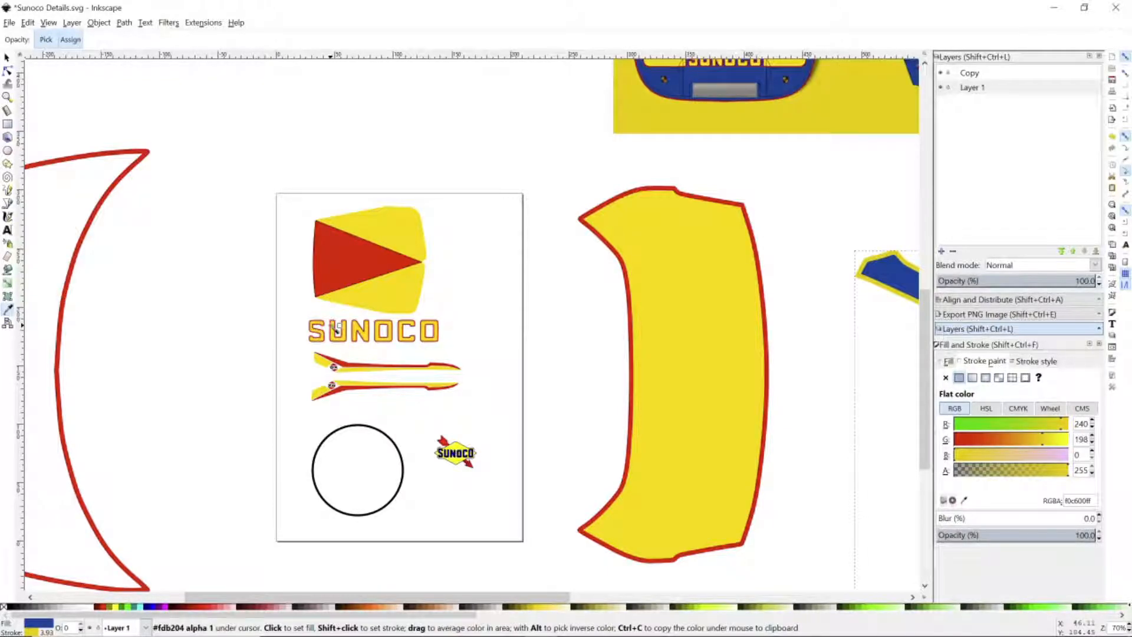
pyautogui.hotkey('alt', 'Tab')
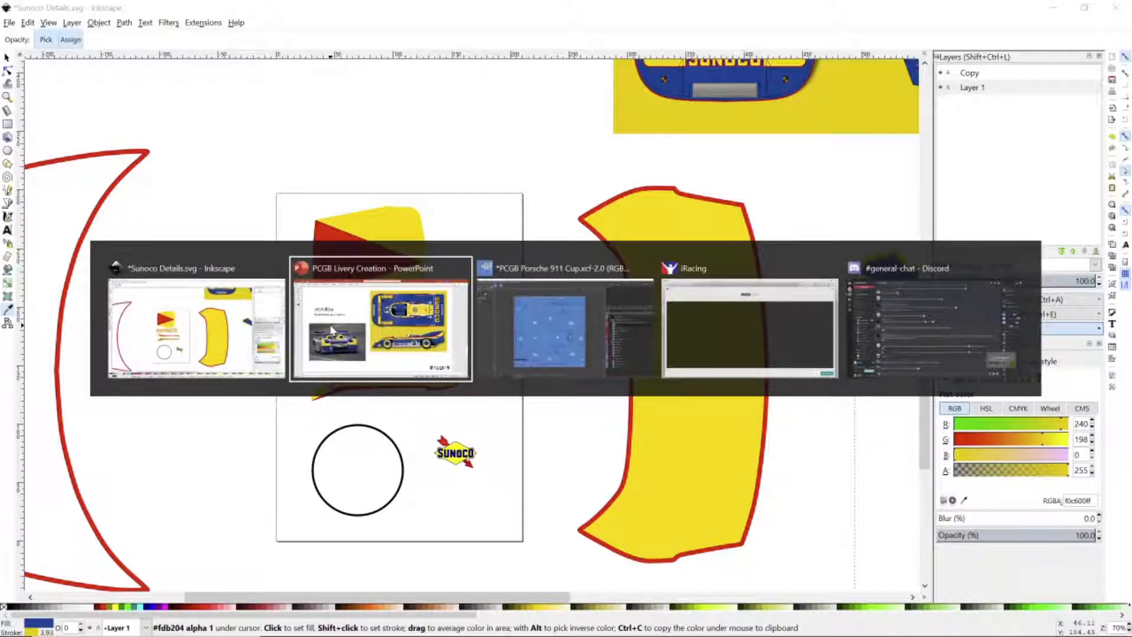
pyautogui.hotkey('alt', 'Tab')
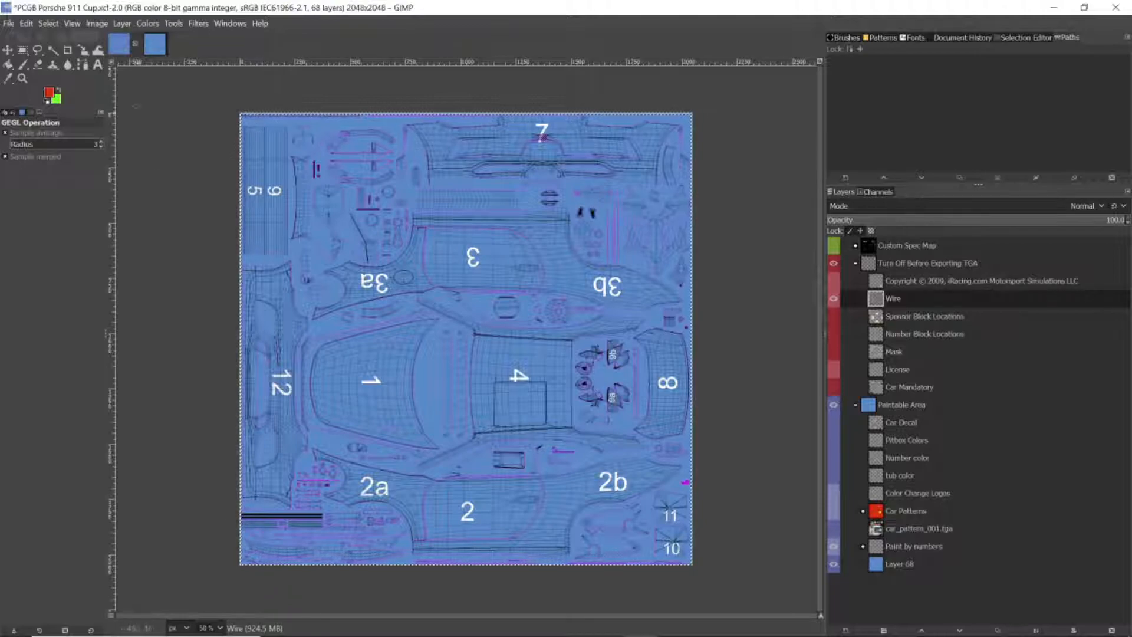
pyautogui.click(137, 47)
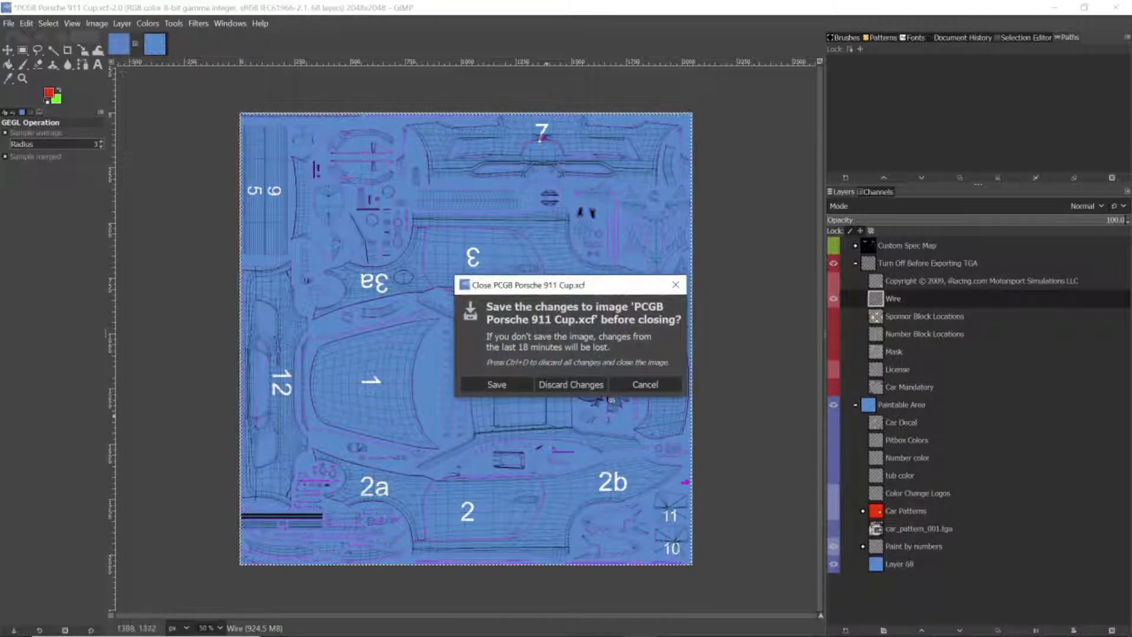
pyautogui.click(568, 384)
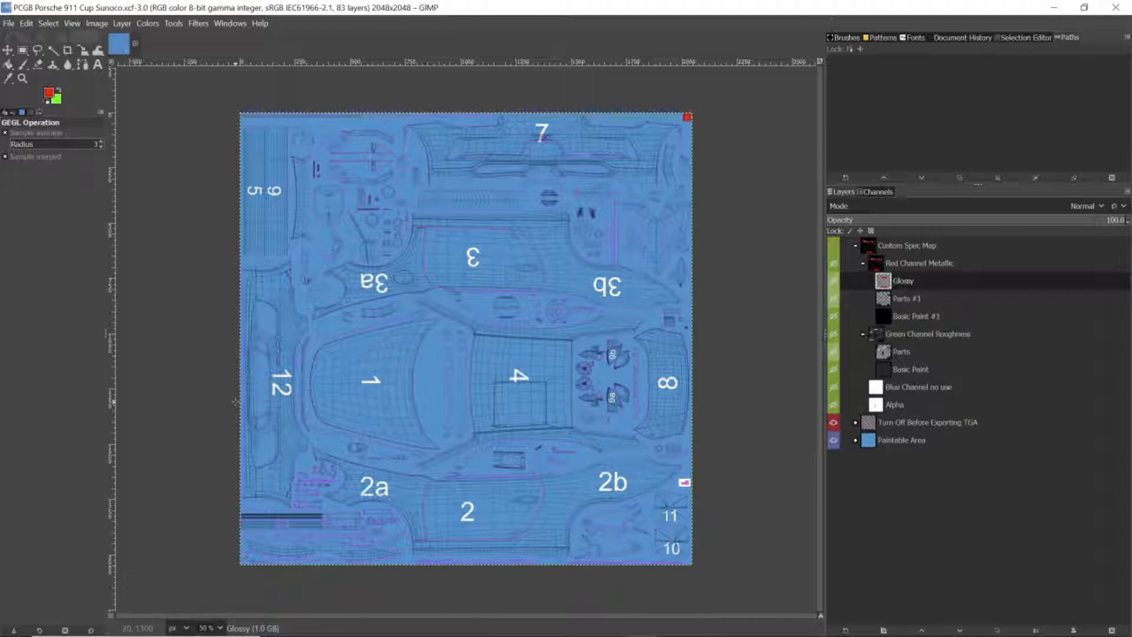
# - Collapse the Custom Spec Map group and expand the Paintable Area layer group
pyautogui.click(855, 247)
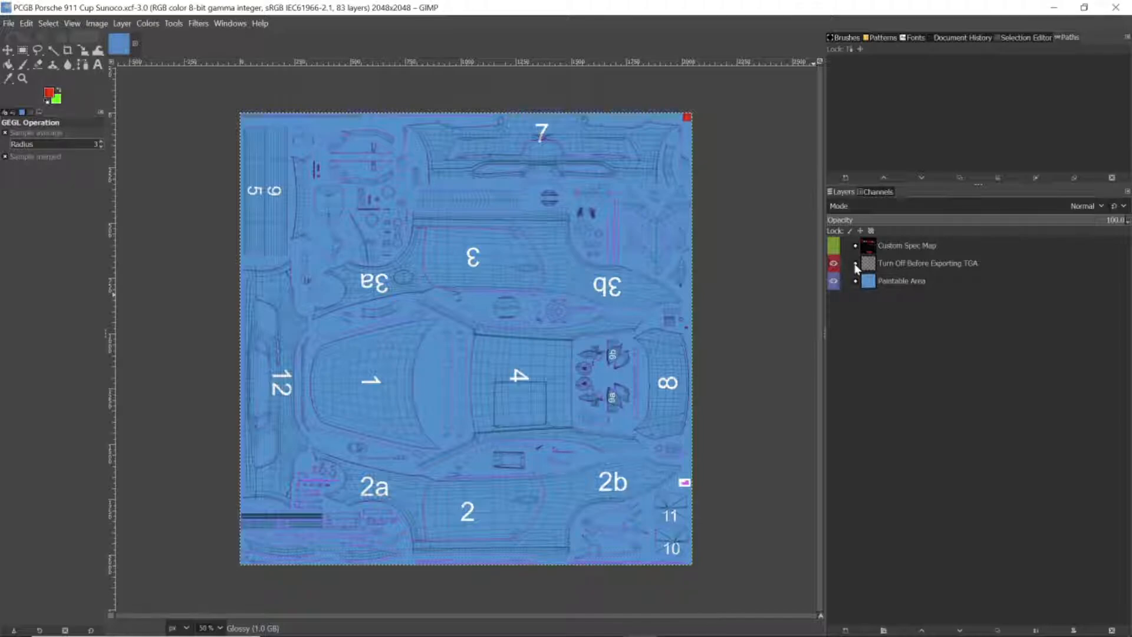
pyautogui.click(855, 264)
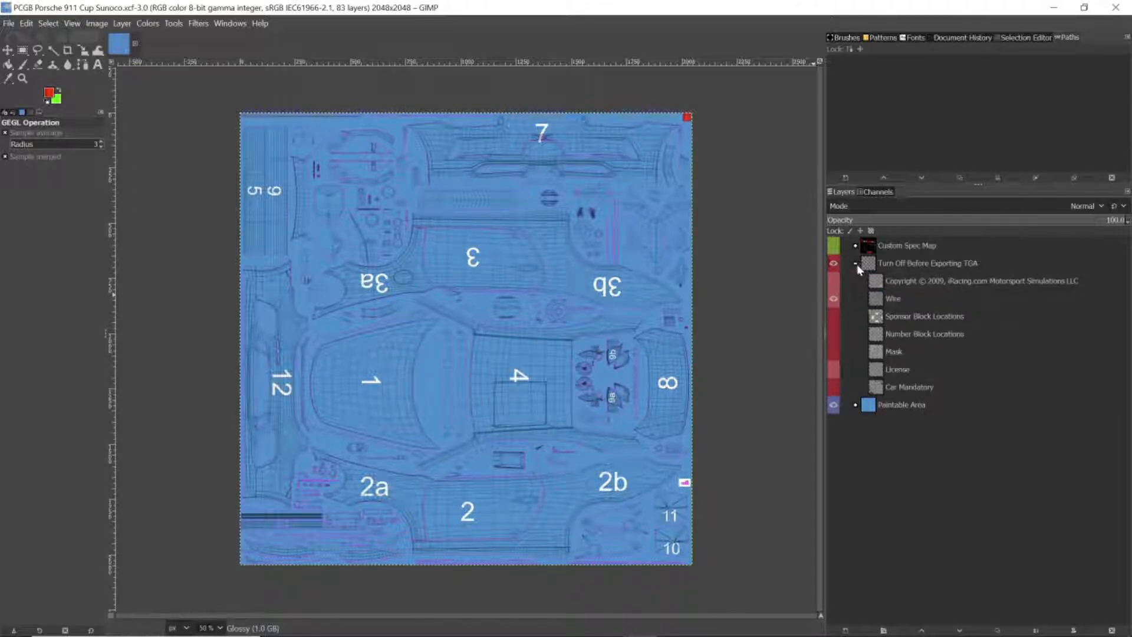
pyautogui.click(855, 263)
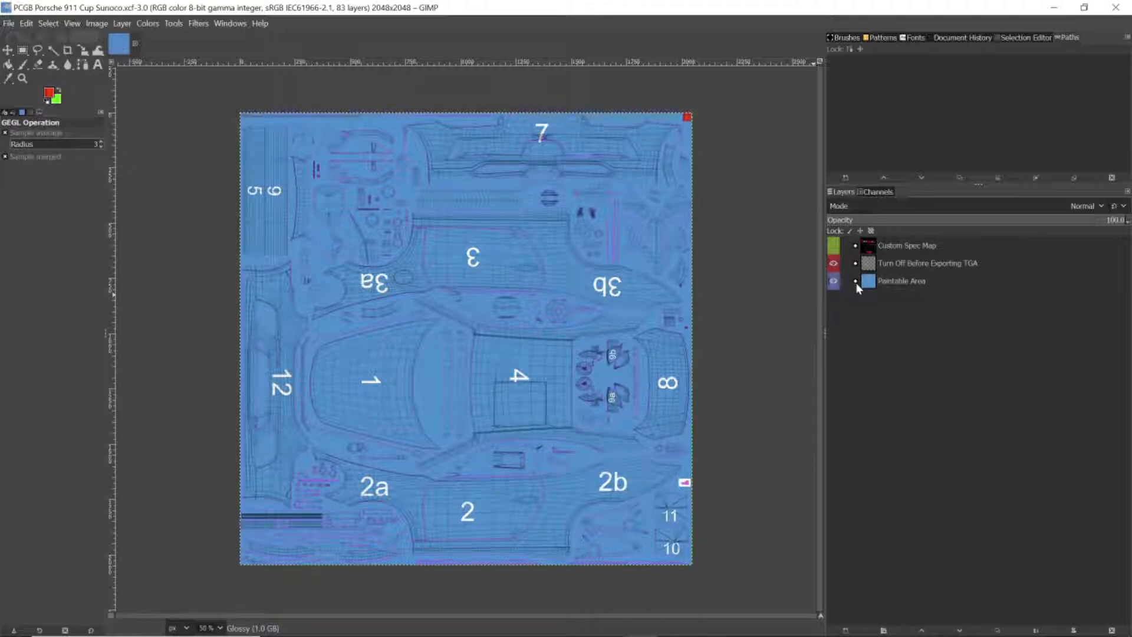
pyautogui.click(855, 282)
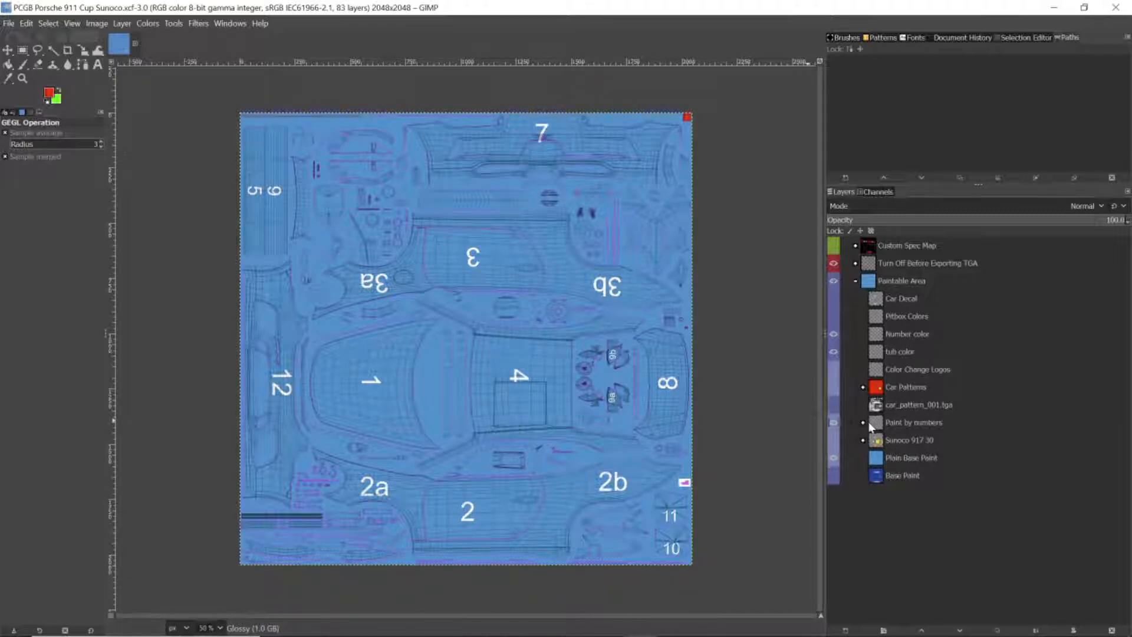
# - Expand the Sunoco 917 30 group and hide the Paint by numbers layer
pyautogui.click(833, 423)
pyautogui.click(832, 423)
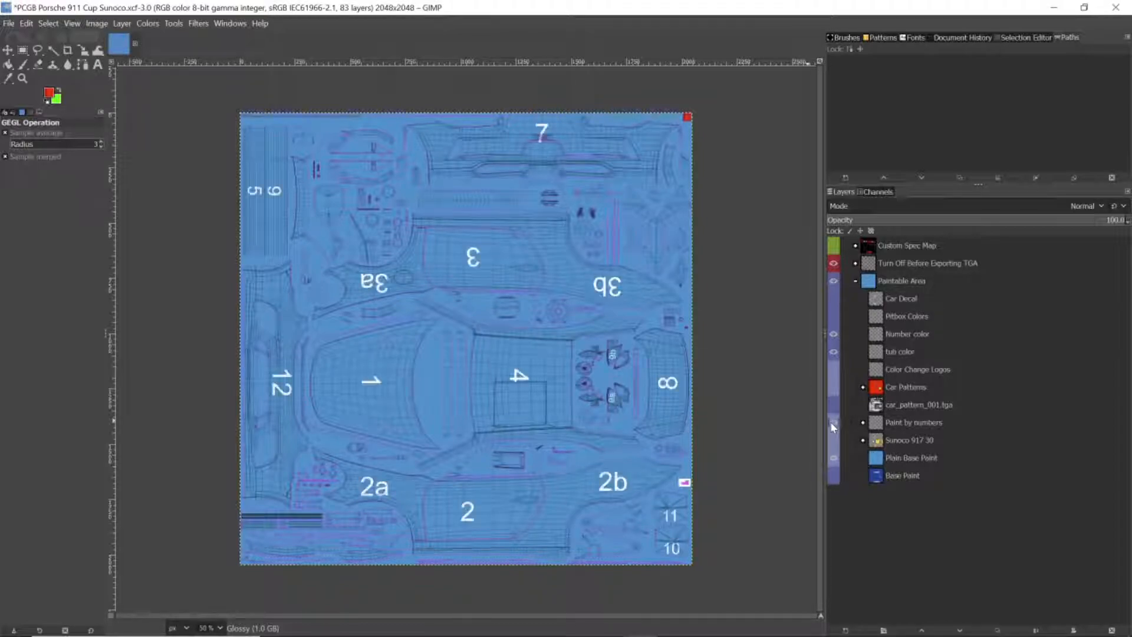
pyautogui.click(863, 441)
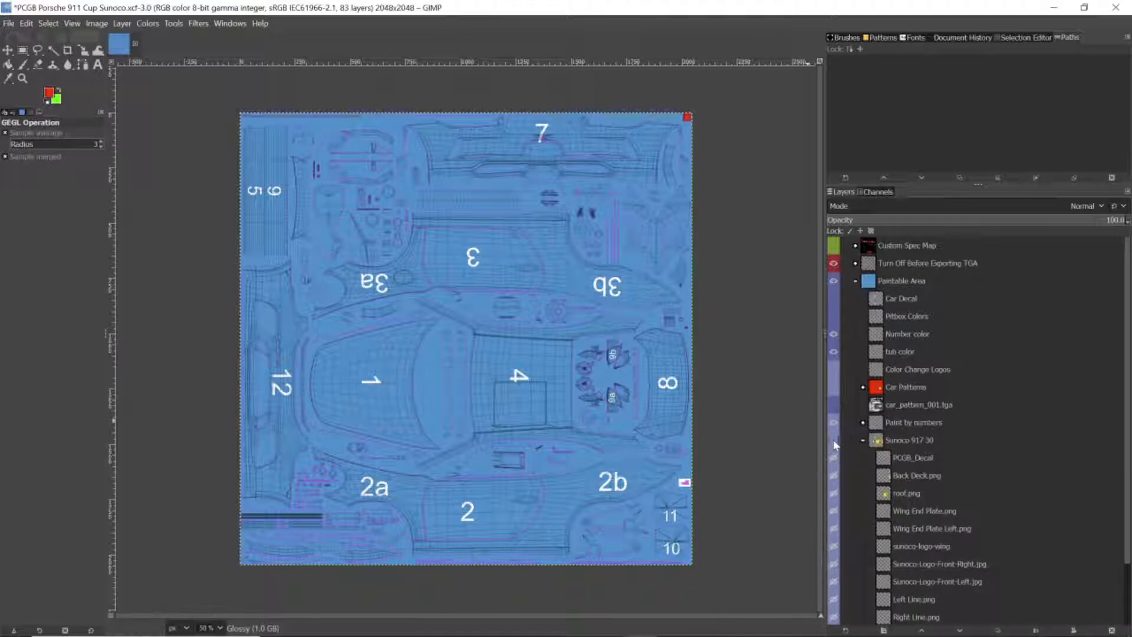
pyautogui.click(833, 423)
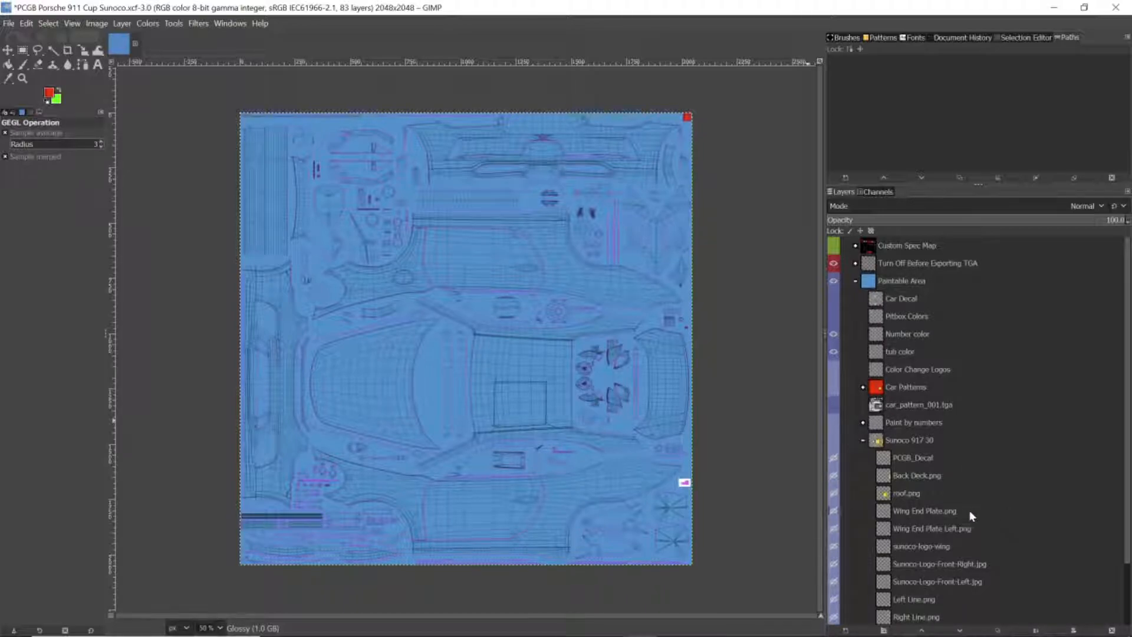
# - Show the Sunoco 917 30 group and roof.png; hide the PCGB_Decal and Plain Base Paint layers
pyautogui.click(834, 440)
pyautogui.click(834, 493)
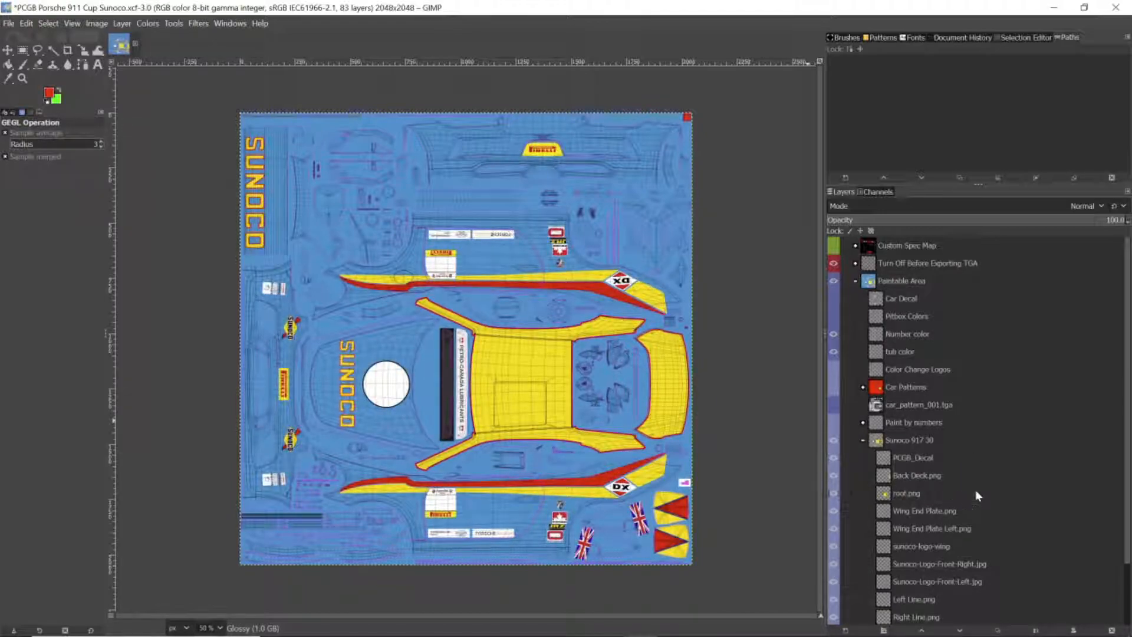
pyautogui.scroll(-3, 996, 510)
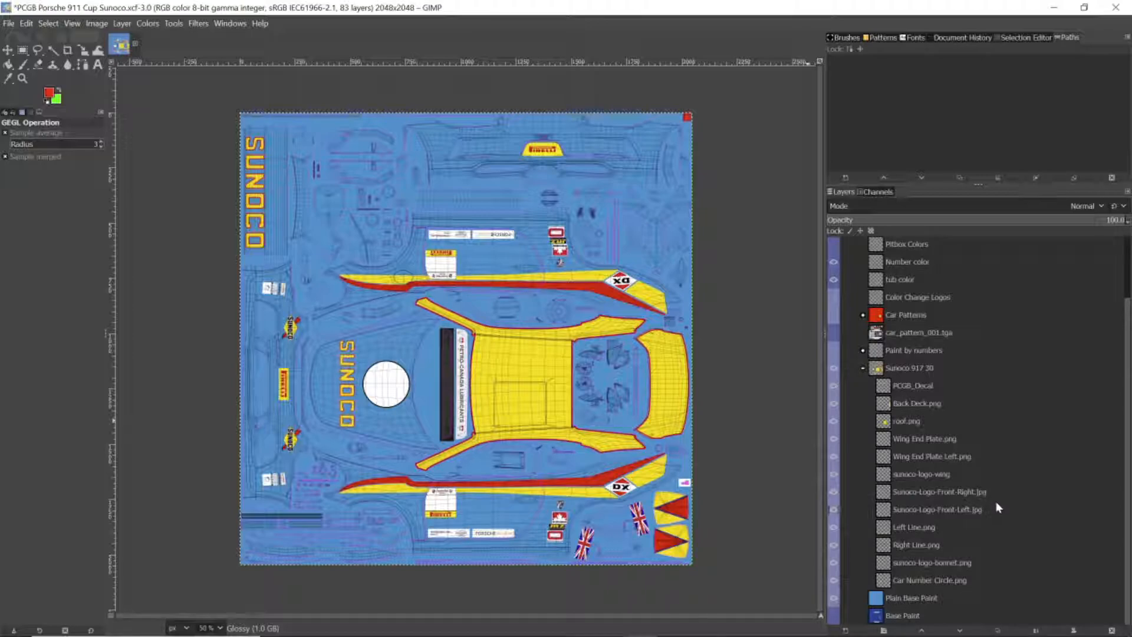
pyautogui.click(832, 386)
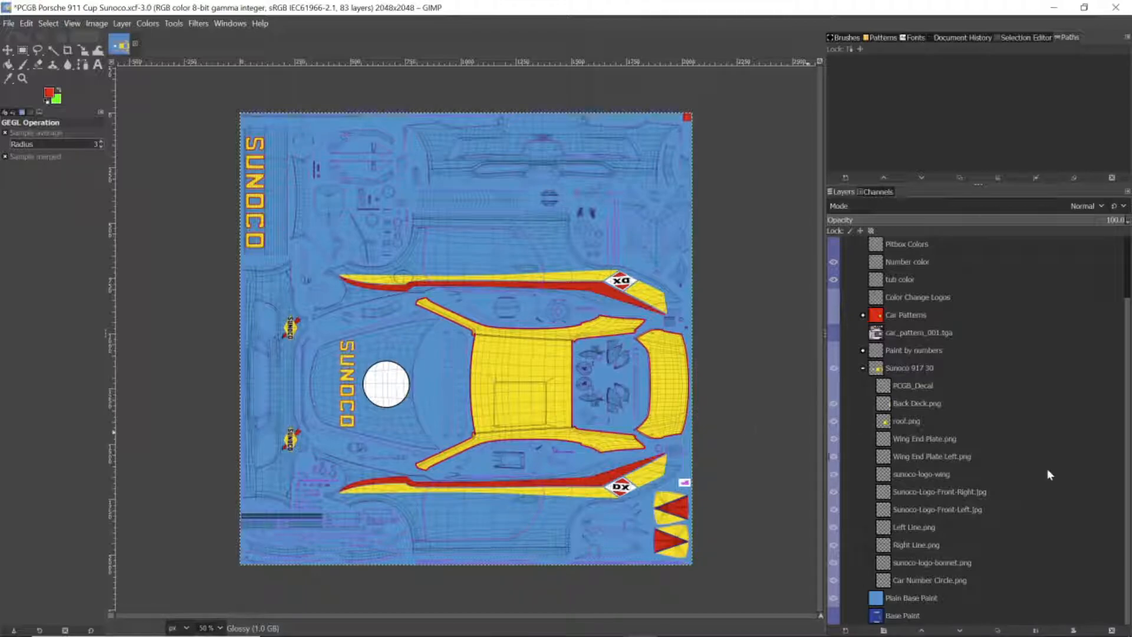
pyautogui.scroll(2, 1056, 489)
pyautogui.scroll(-2, 1021, 522)
pyautogui.click(833, 599)
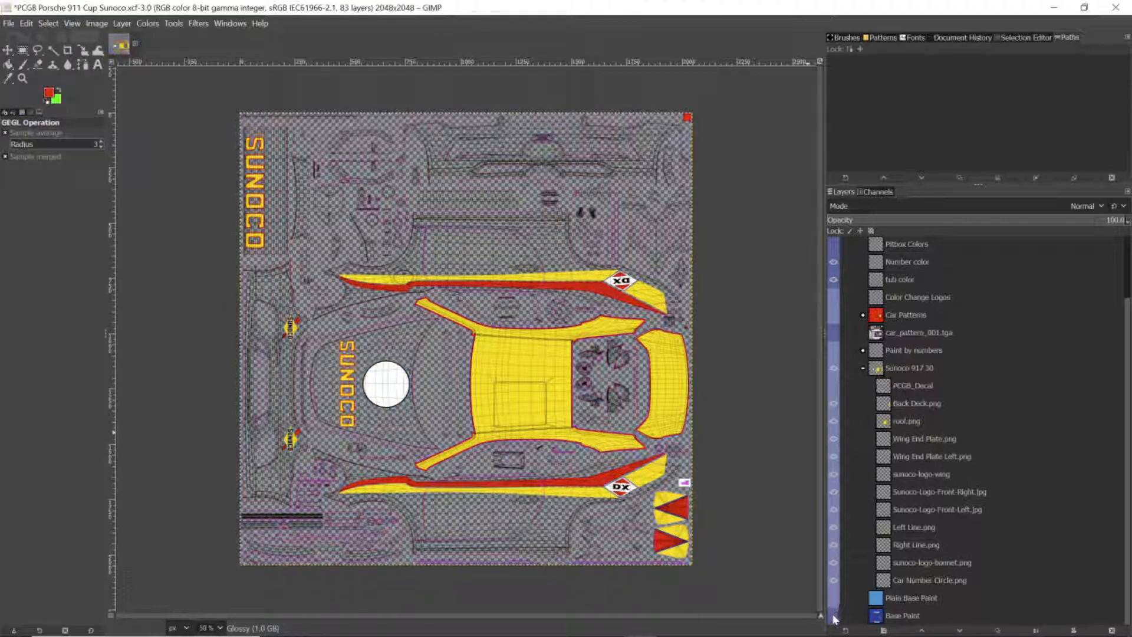
# - Turn on the dark blue Base Paint layer, then bring up the PowerPoint Workflow slide
pyautogui.click(833, 615)
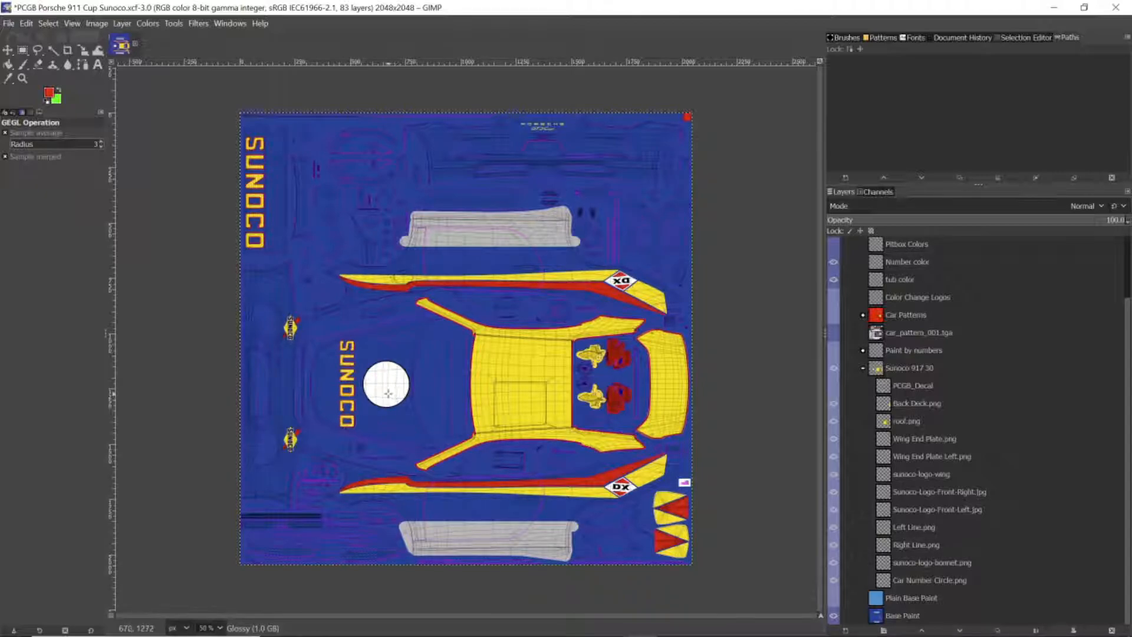
pyautogui.hotkey('alt', 'Tab')
pyautogui.hotkey('alt', 'Tab')
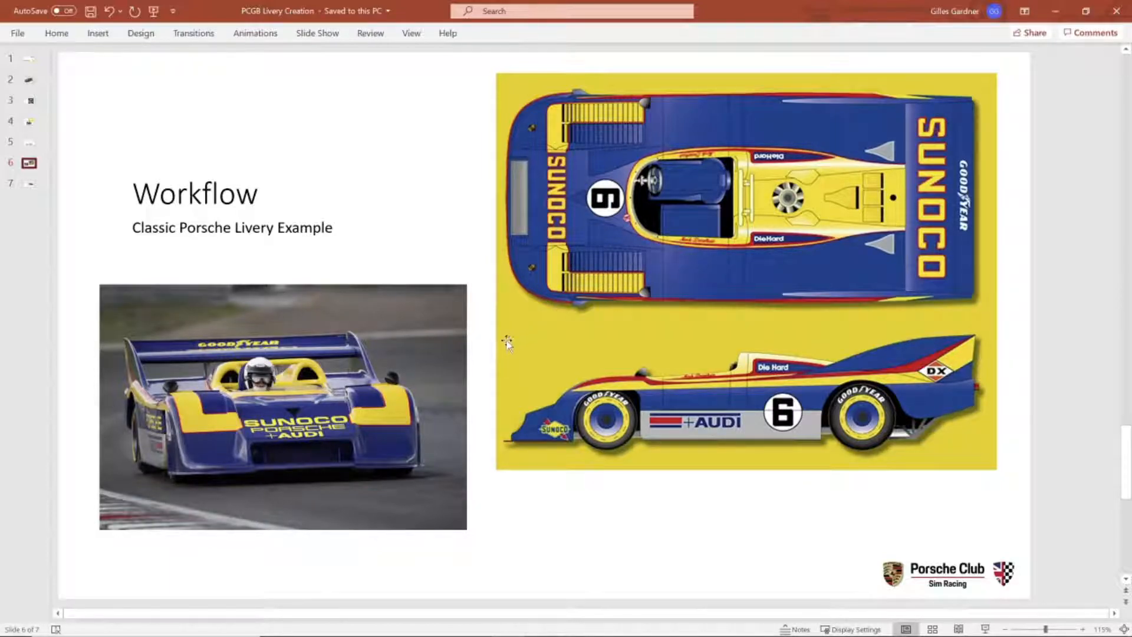
# - Return from the Sunoco reference slide to the GIMP livery texture
pyautogui.hotkey('alt', 'Tab')
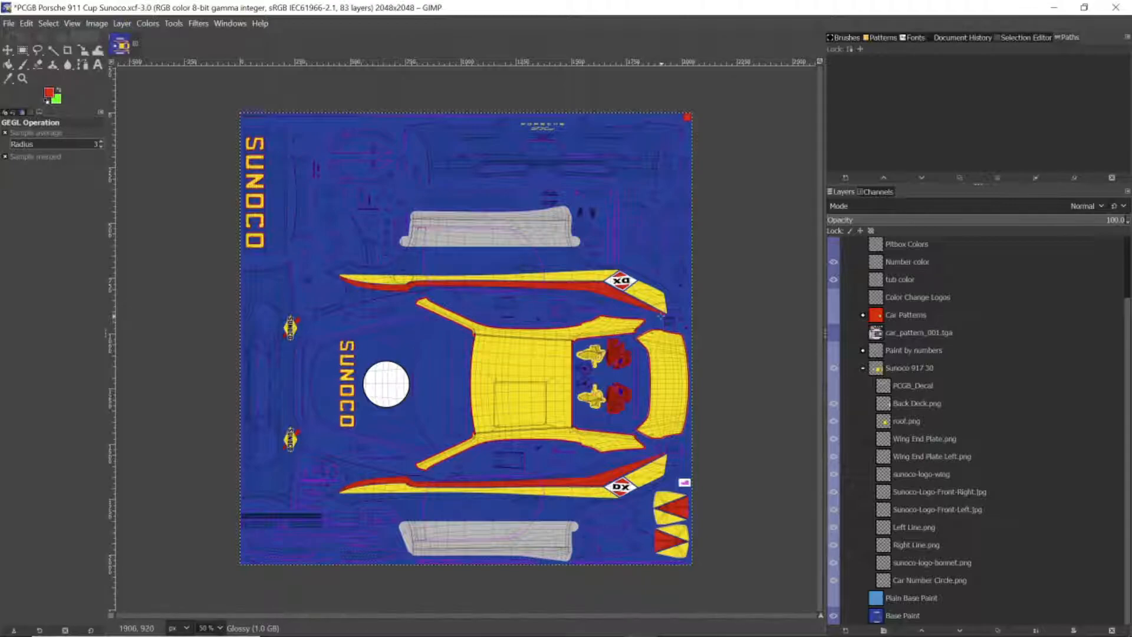
pyautogui.scroll(3, 659, 316)
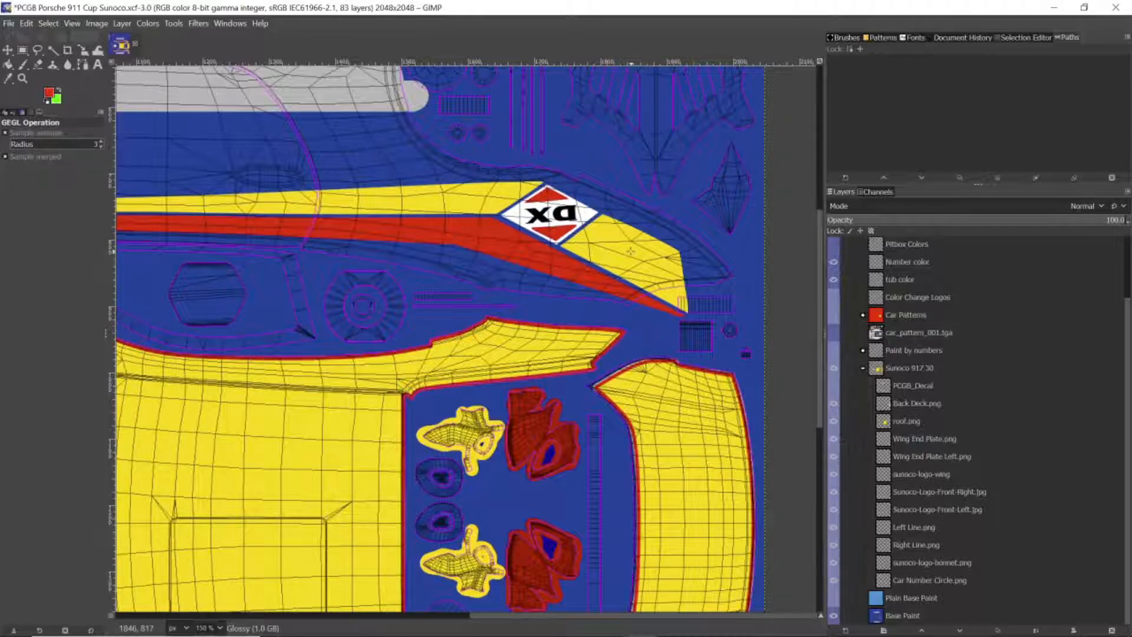
pyautogui.hscroll(-10, 630, 251)
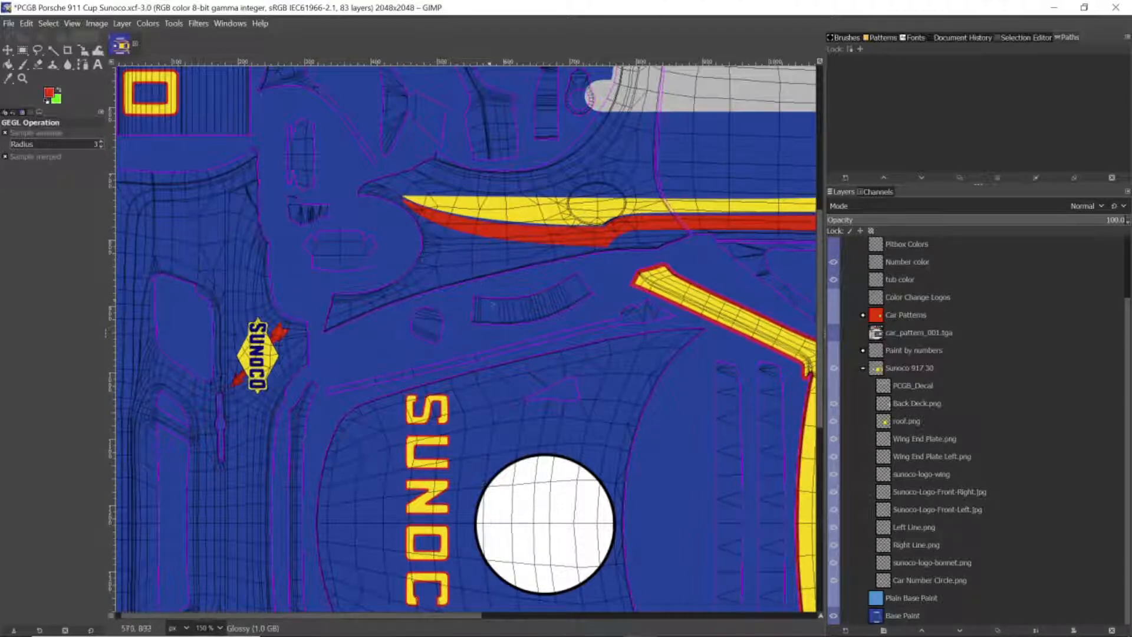
pyautogui.scroll(-2, 568, 348)
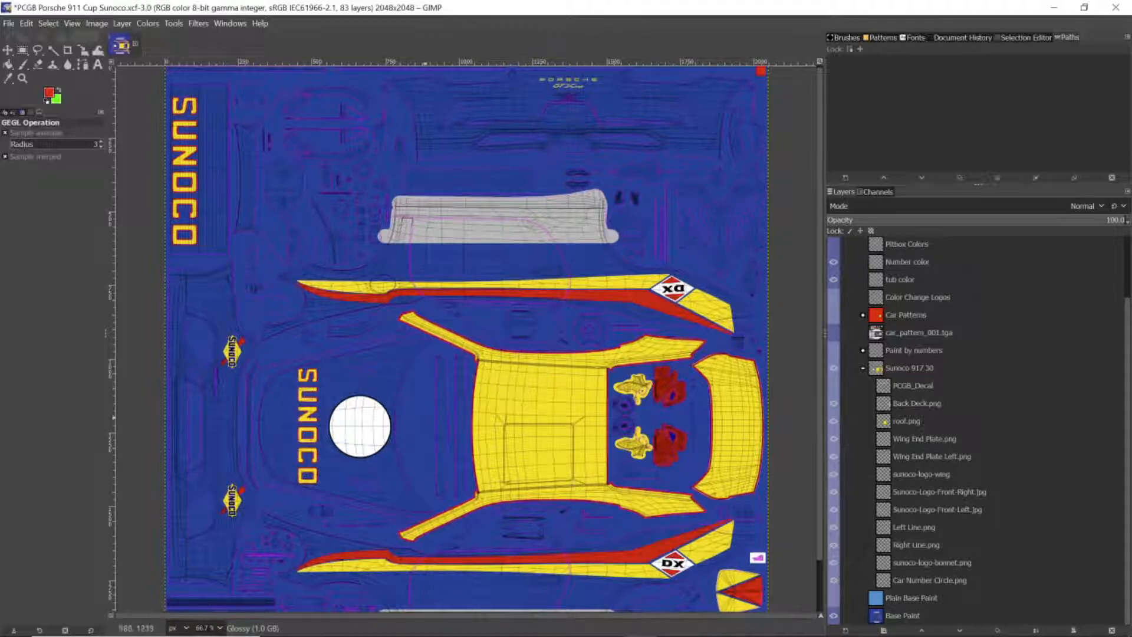
# - Make the Back Deck.png layer active in the Sunoco 917 30 group over the rear deck
pyautogui.scroll(-2, 418, 474)
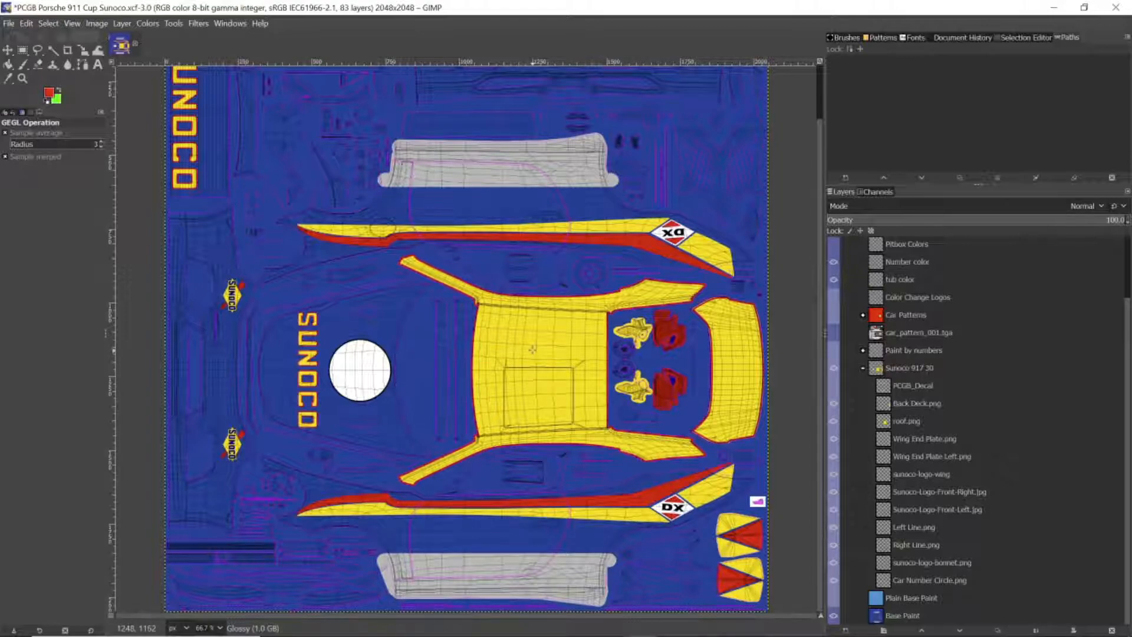
pyautogui.click(903, 407)
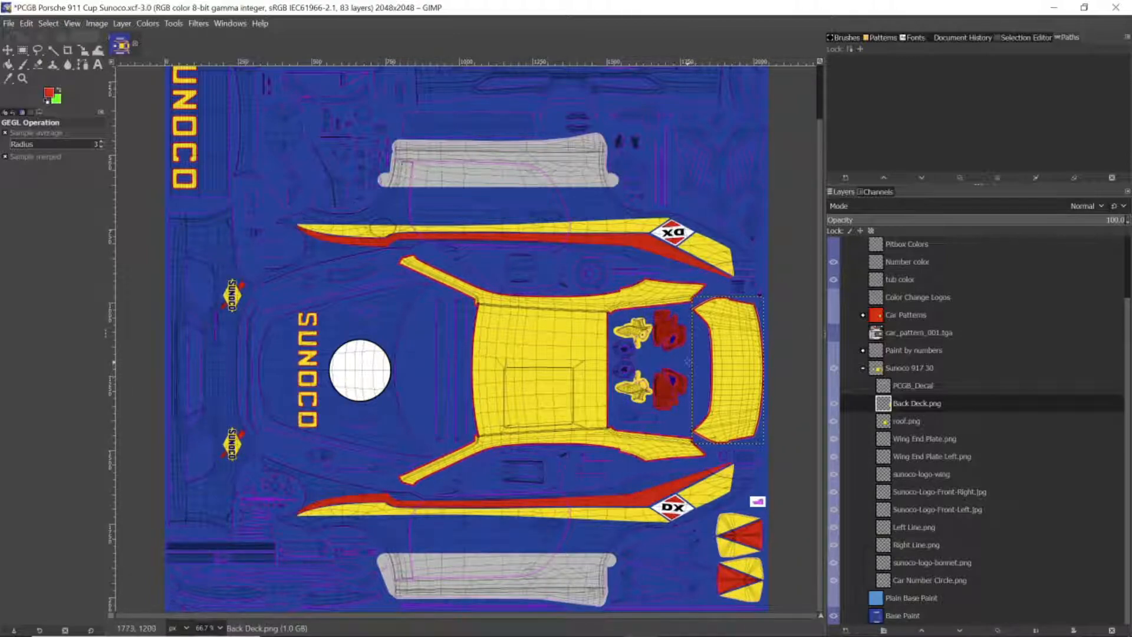
pyautogui.scroll(2, 691, 363)
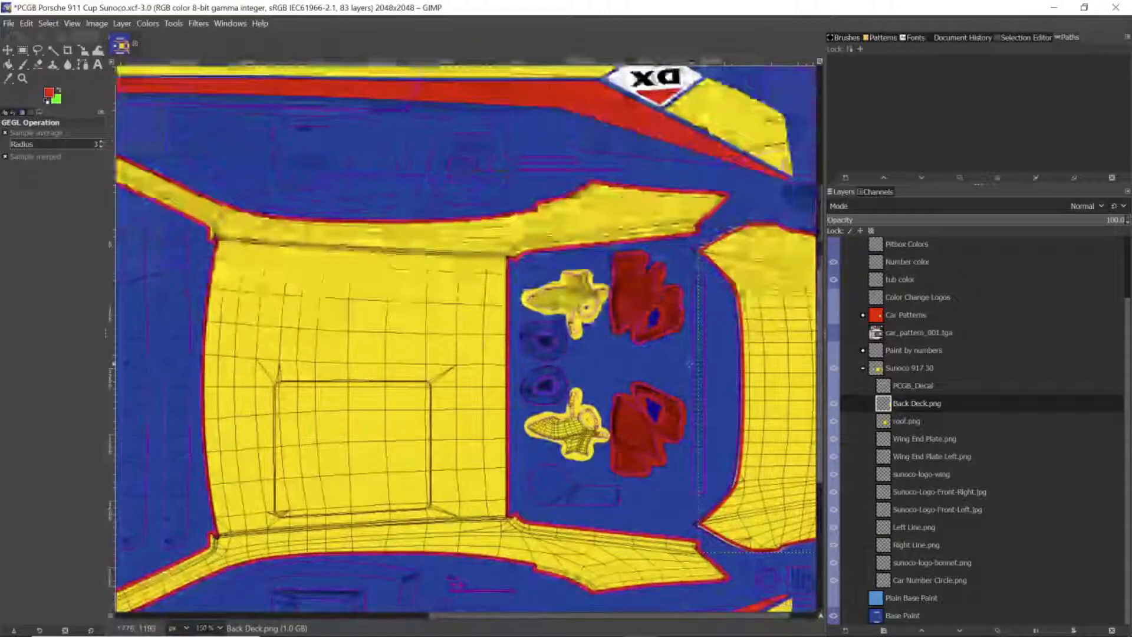
pyautogui.scroll(2, 692, 363)
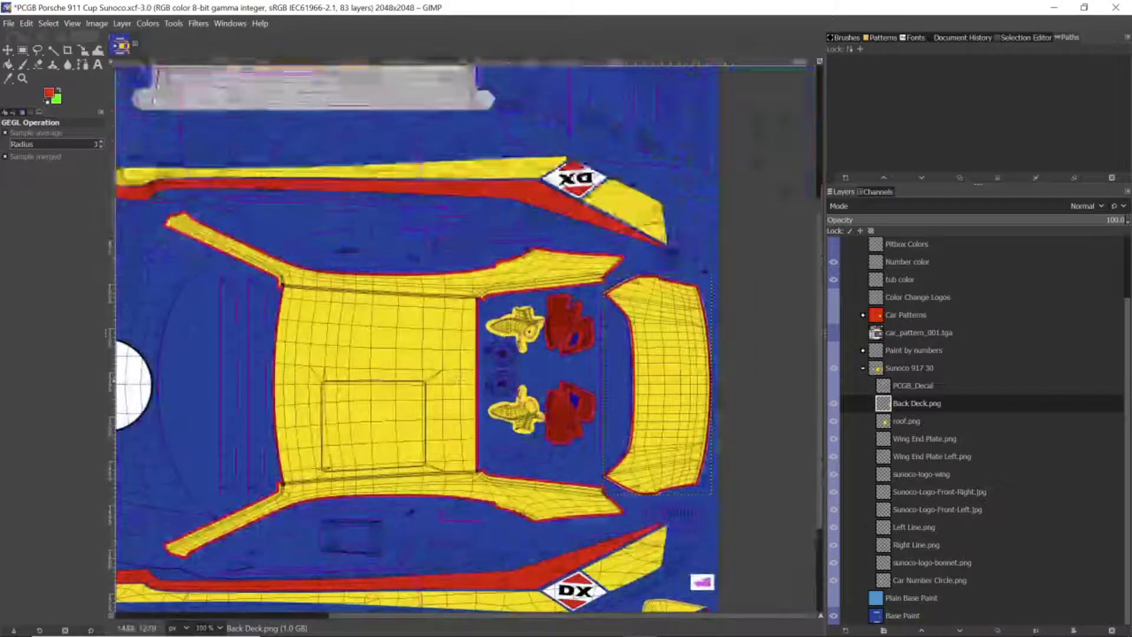
pyautogui.scroll(-5, 412, 336)
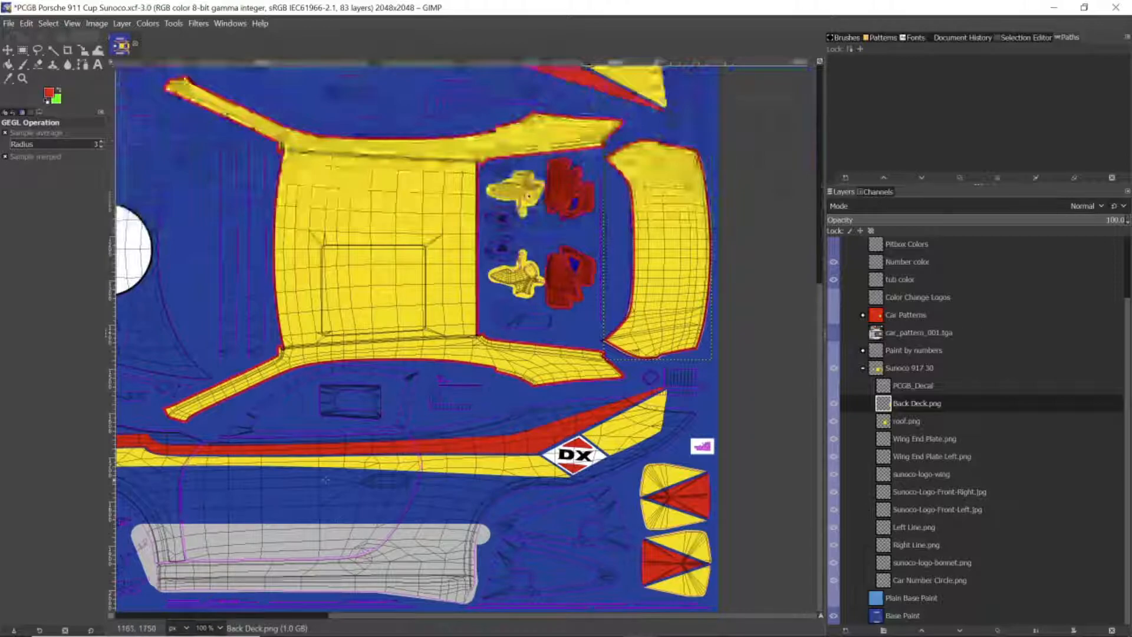
pyautogui.scroll(-2, 322, 469)
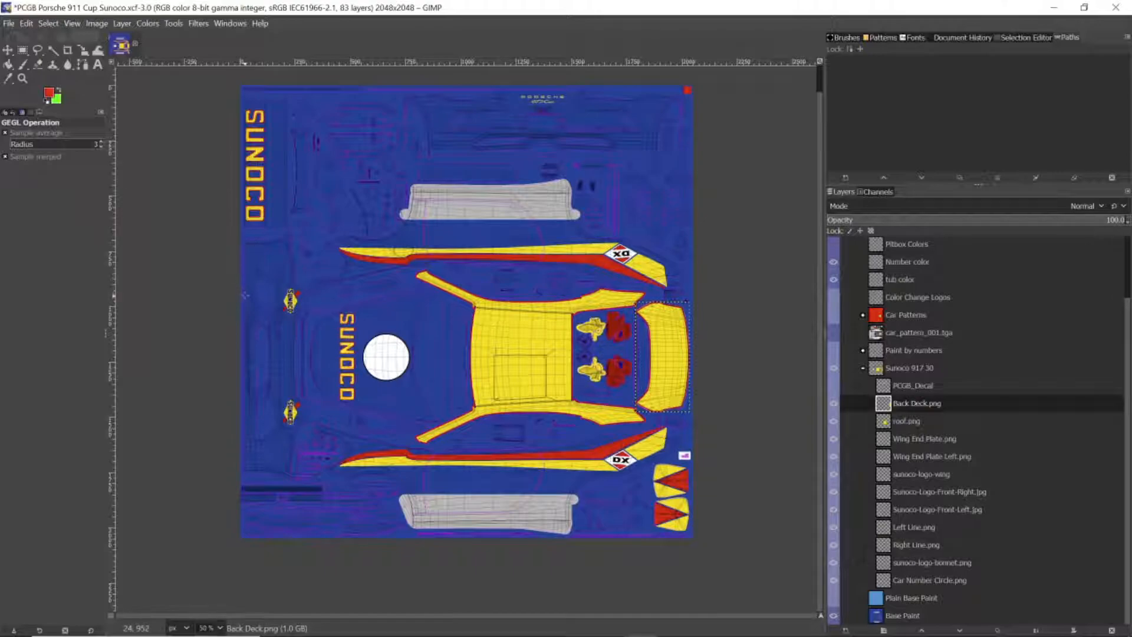
# - Select the SUNOCO lettering group in Inkscape and open its Export PNG Image settings
pyautogui.hotkey('alt', 'Tab')
pyautogui.hotkey('alt', 'Tab')
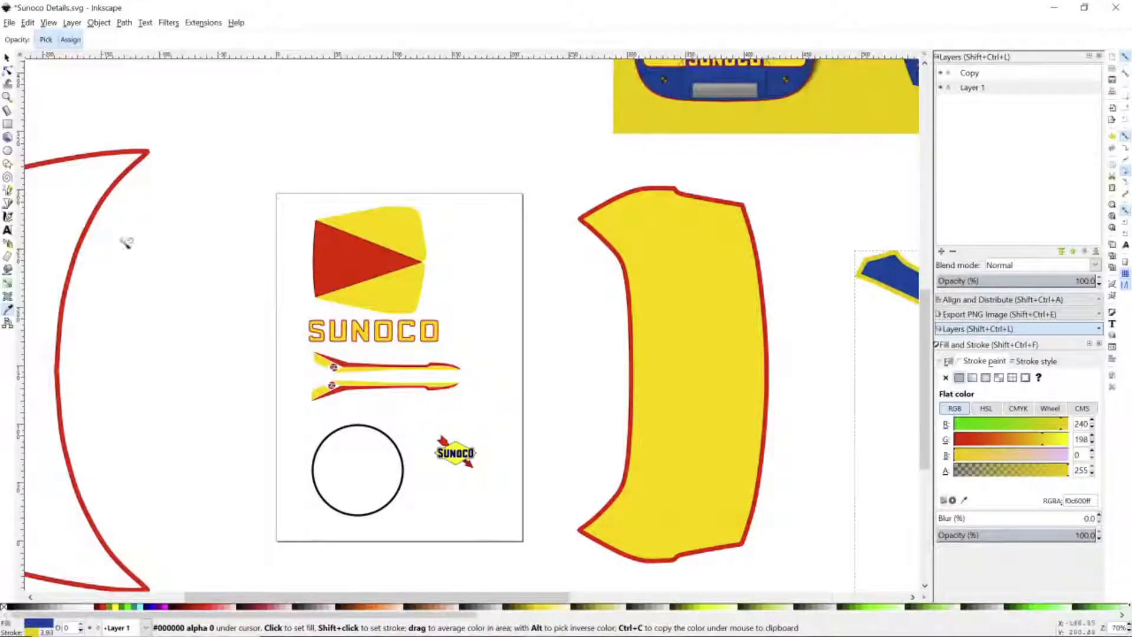
pyautogui.click(8, 58)
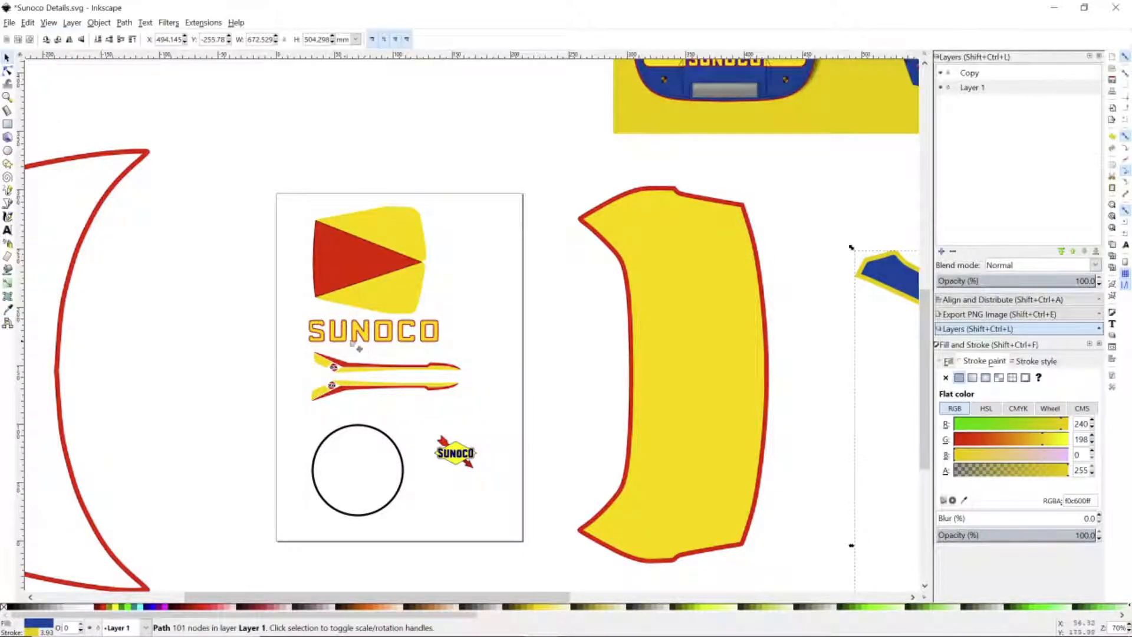
pyautogui.click(328, 337)
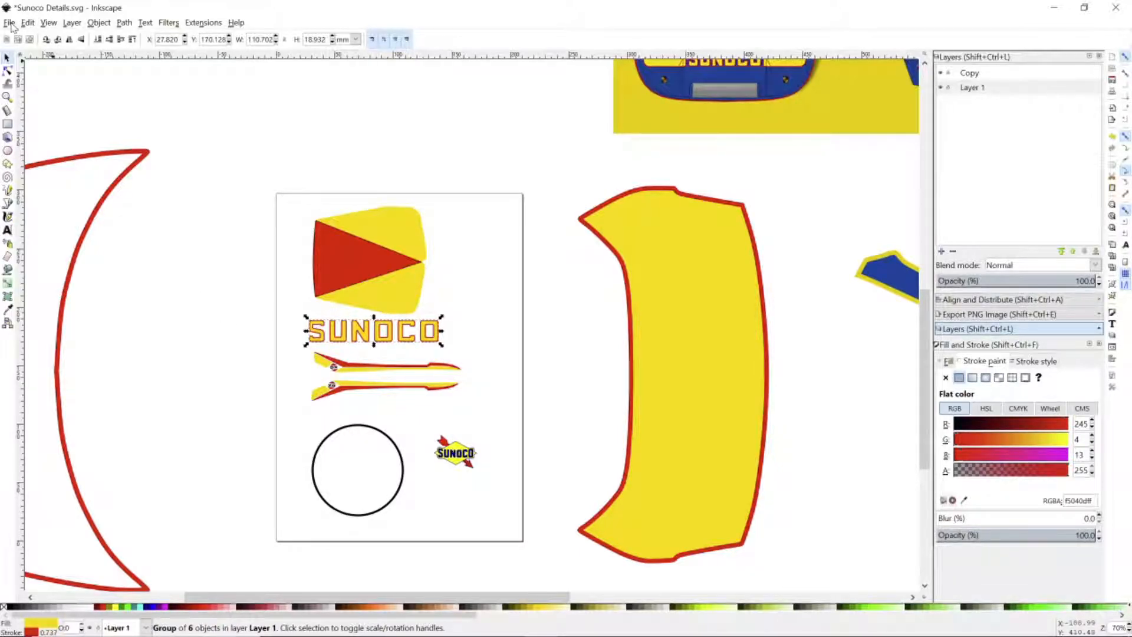
pyautogui.click(968, 315)
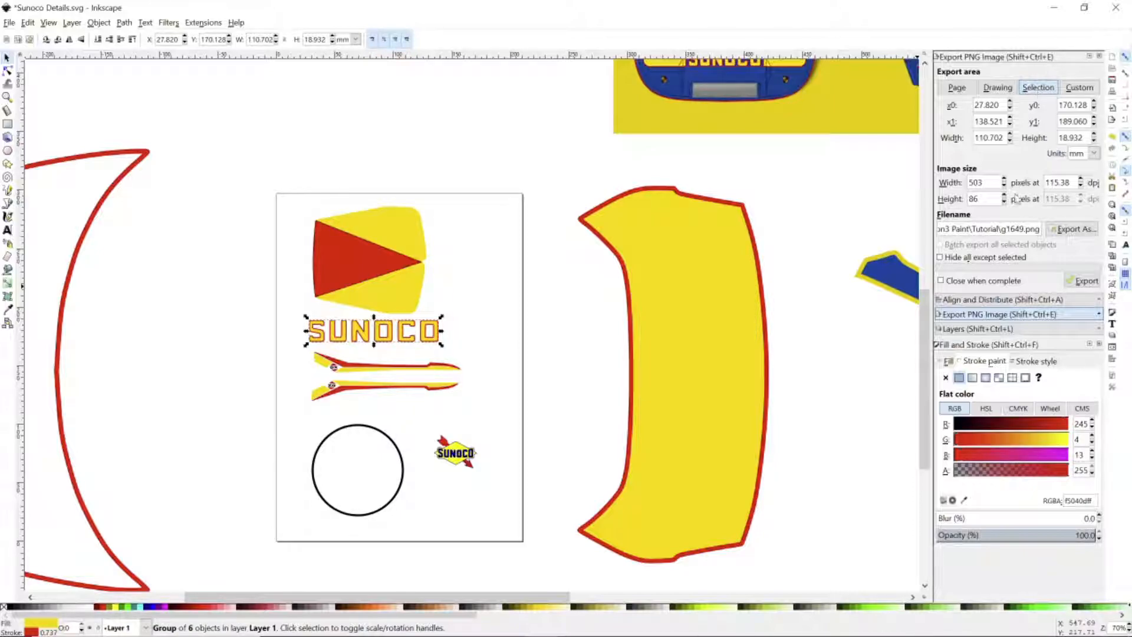
# - Set the export filename to sunoco-logo-bonnet.png, export, and decline overwriting the existing file
pyautogui.click(1072, 230)
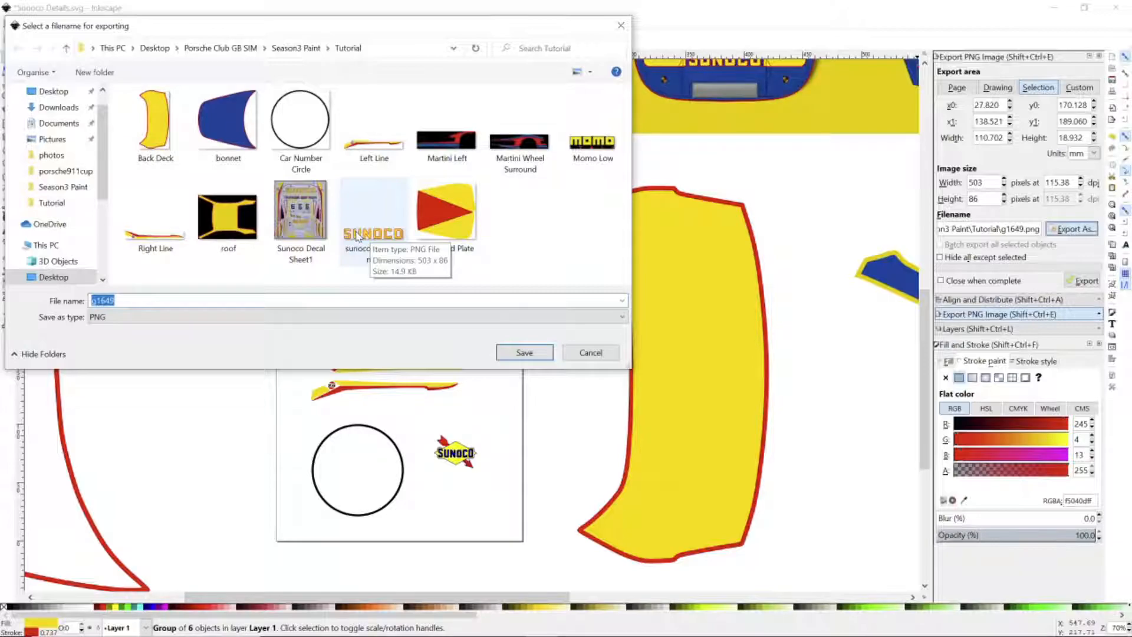
pyautogui.click(356, 235)
pyautogui.click(525, 357)
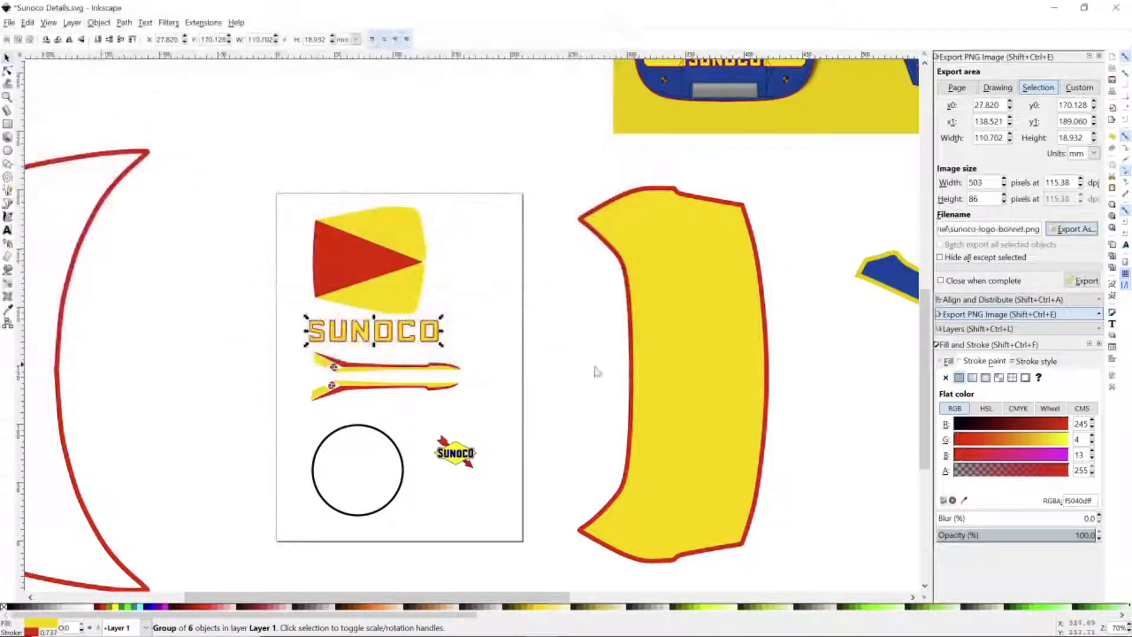
pyautogui.click(1085, 281)
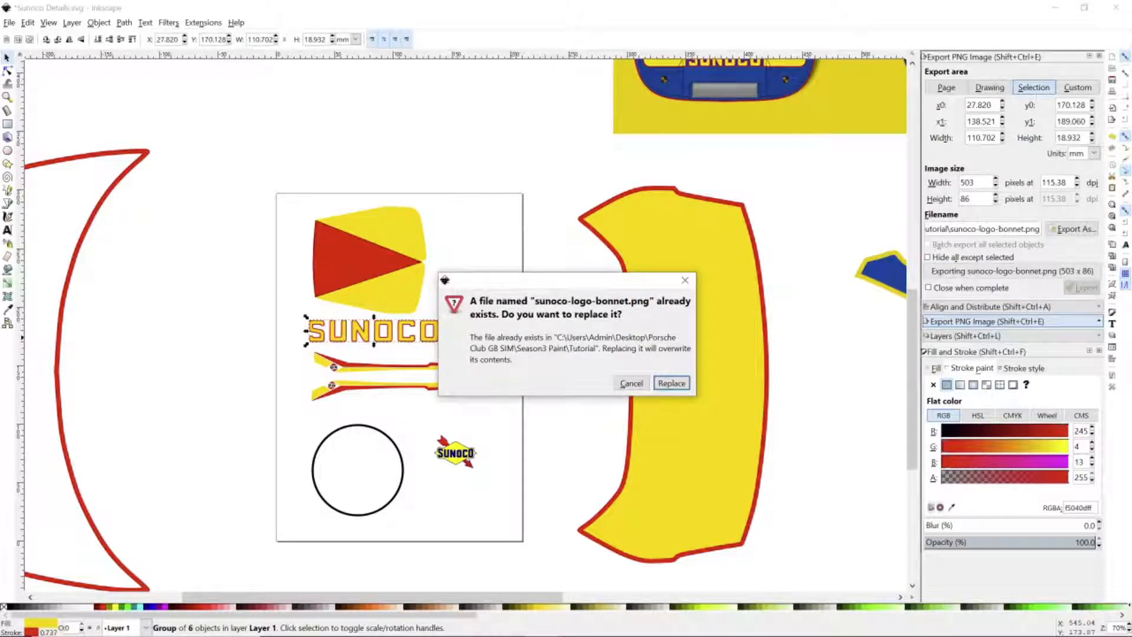
pyautogui.click(631, 383)
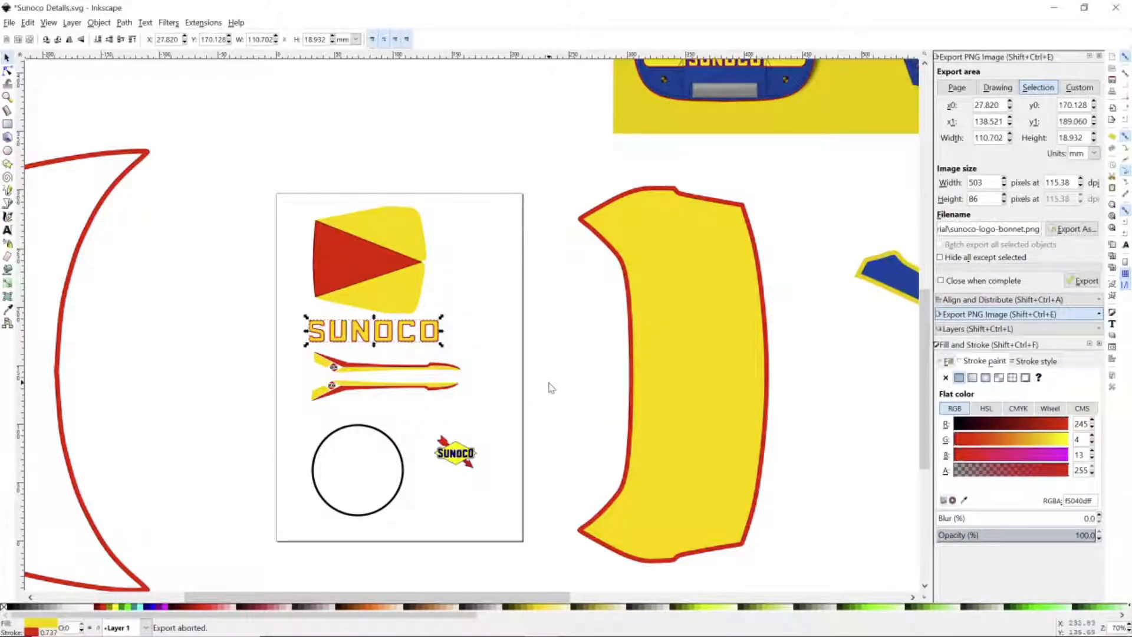
pyautogui.hotkey('alt', 'Tab')
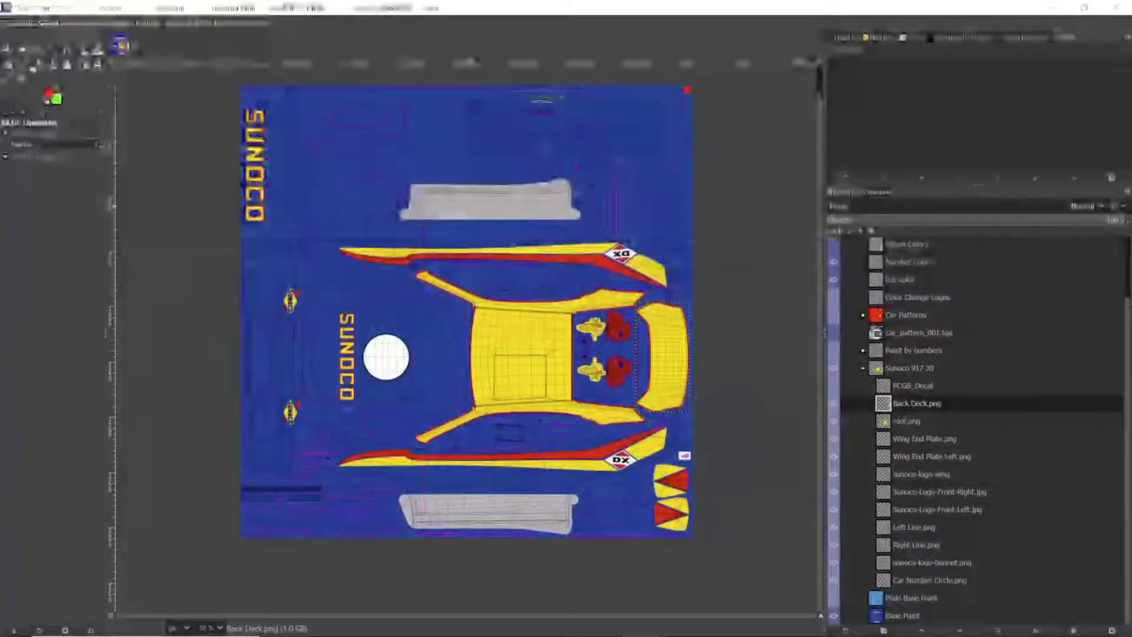
# - Open sunoco-logo-bonnet.png from the Tutorial folder as a new layer
pyautogui.click(9, 23)
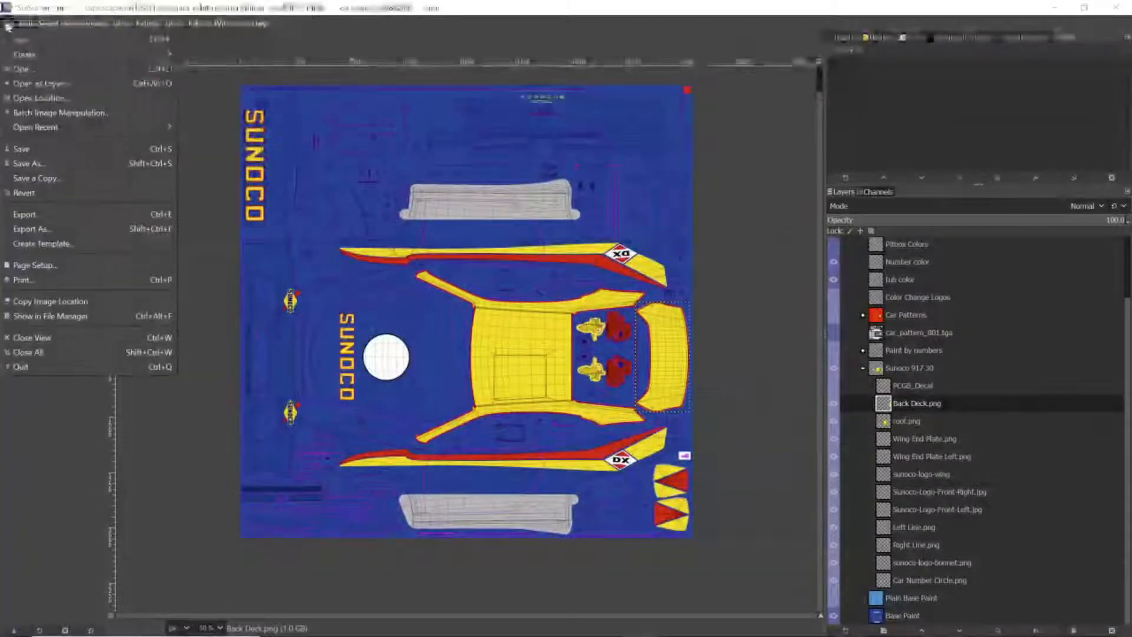
pyautogui.click(23, 85)
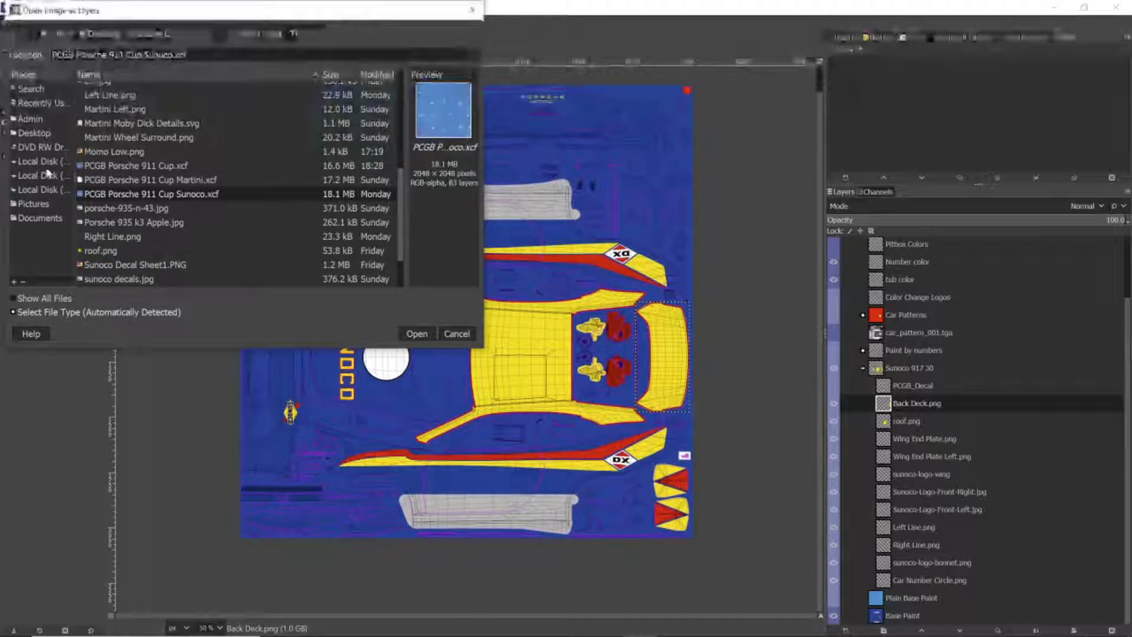
pyautogui.scroll(15, 127, 189)
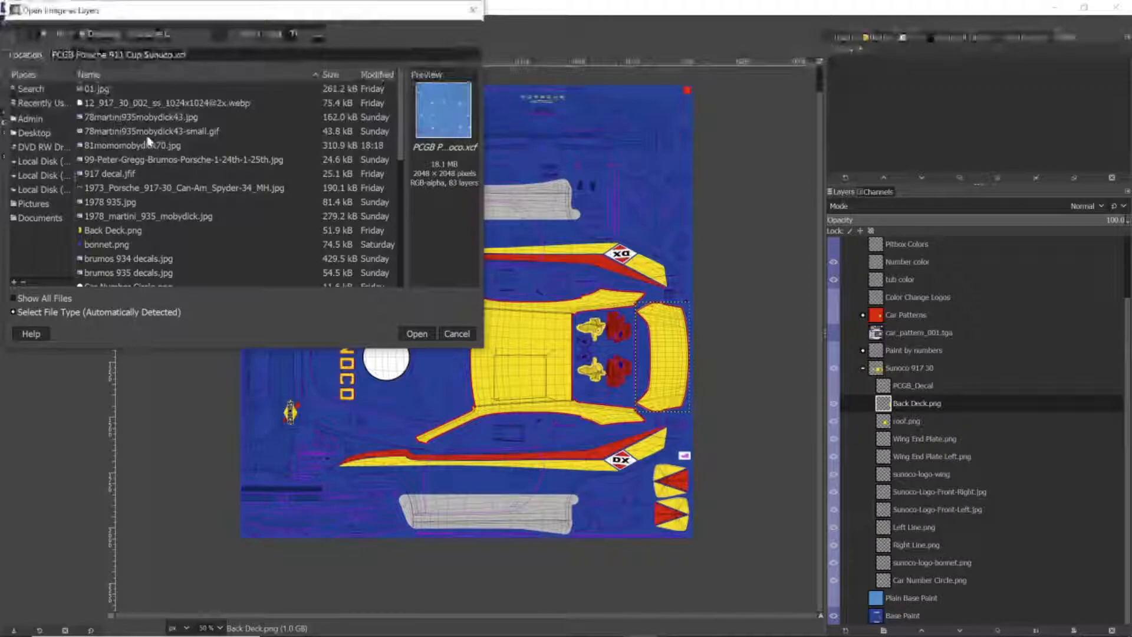
pyautogui.click(302, 34)
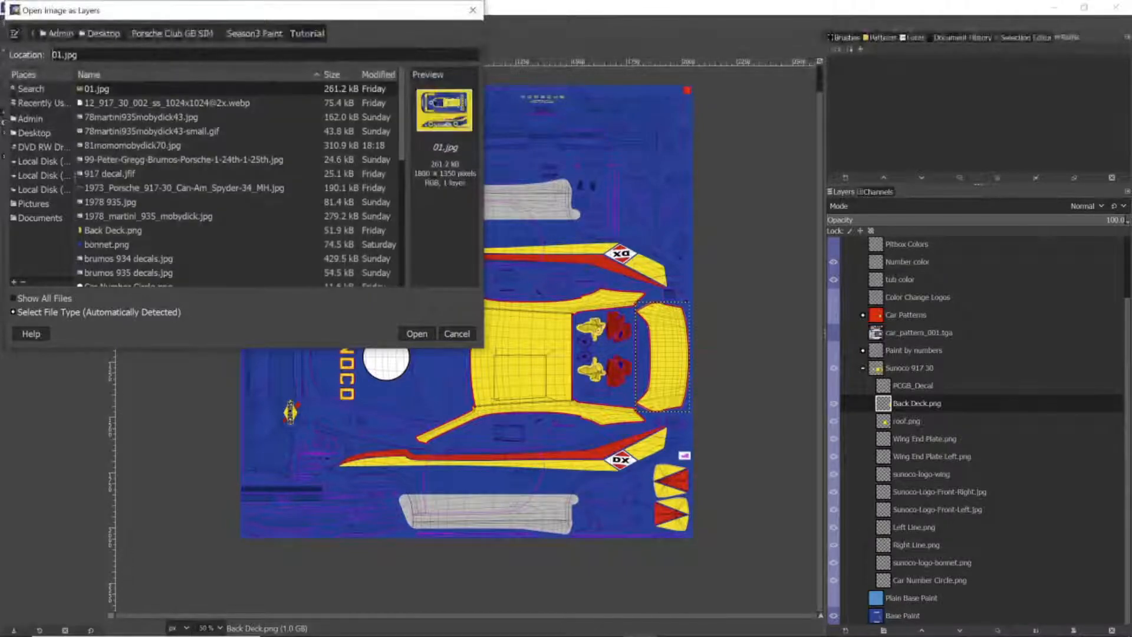
pyautogui.scroll(-1, 176, 185)
pyautogui.scroll(-3, 177, 185)
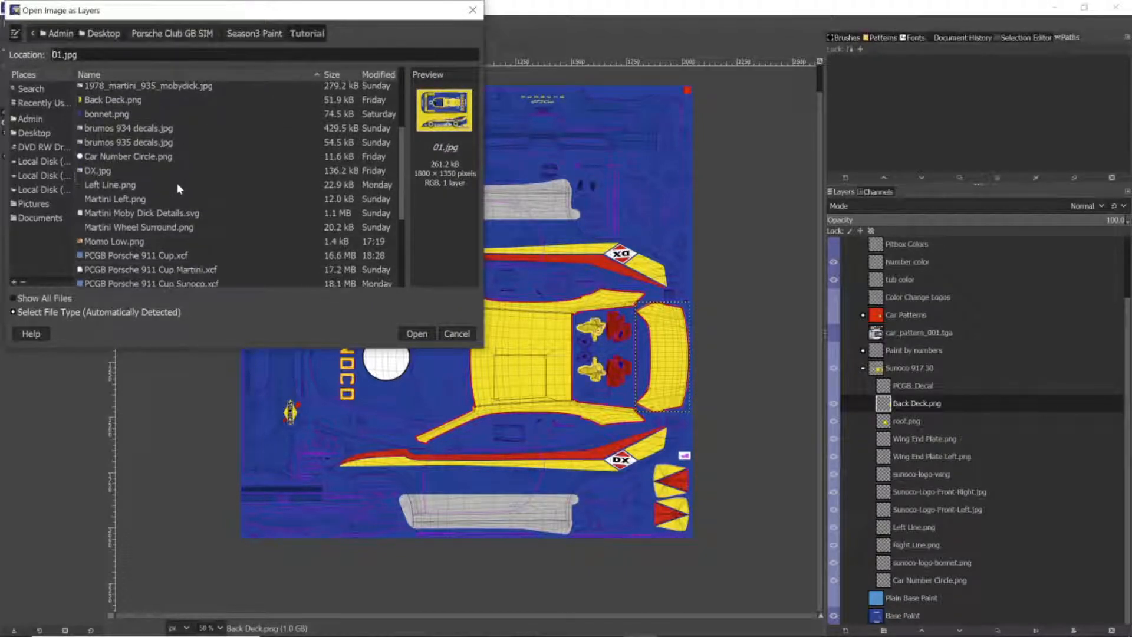
pyautogui.scroll(-4, 177, 185)
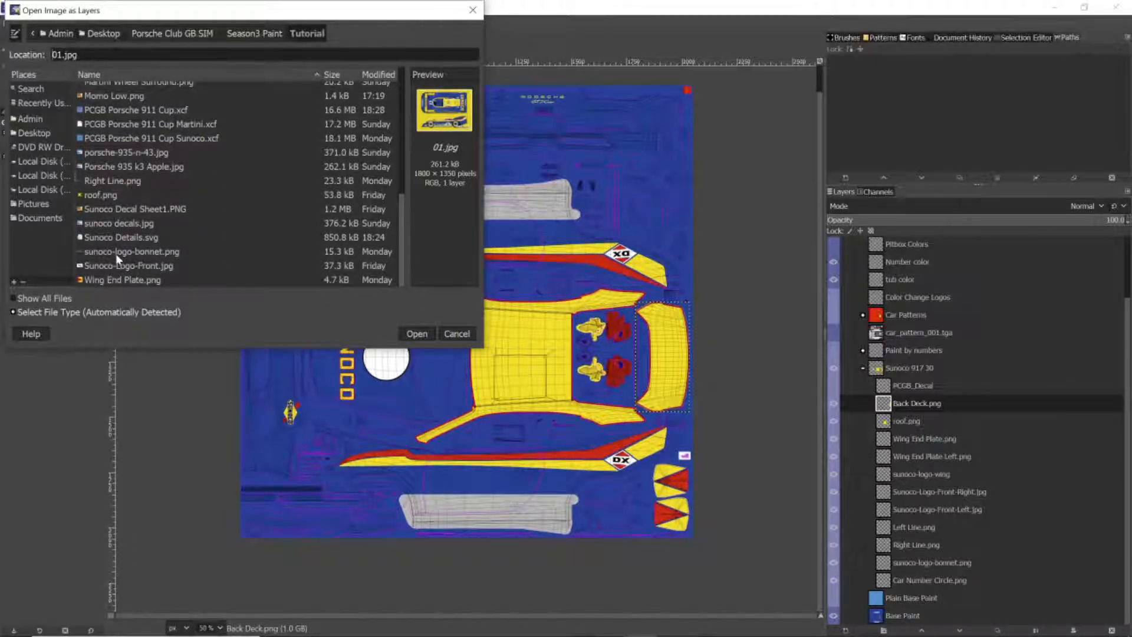
pyautogui.click(99, 255)
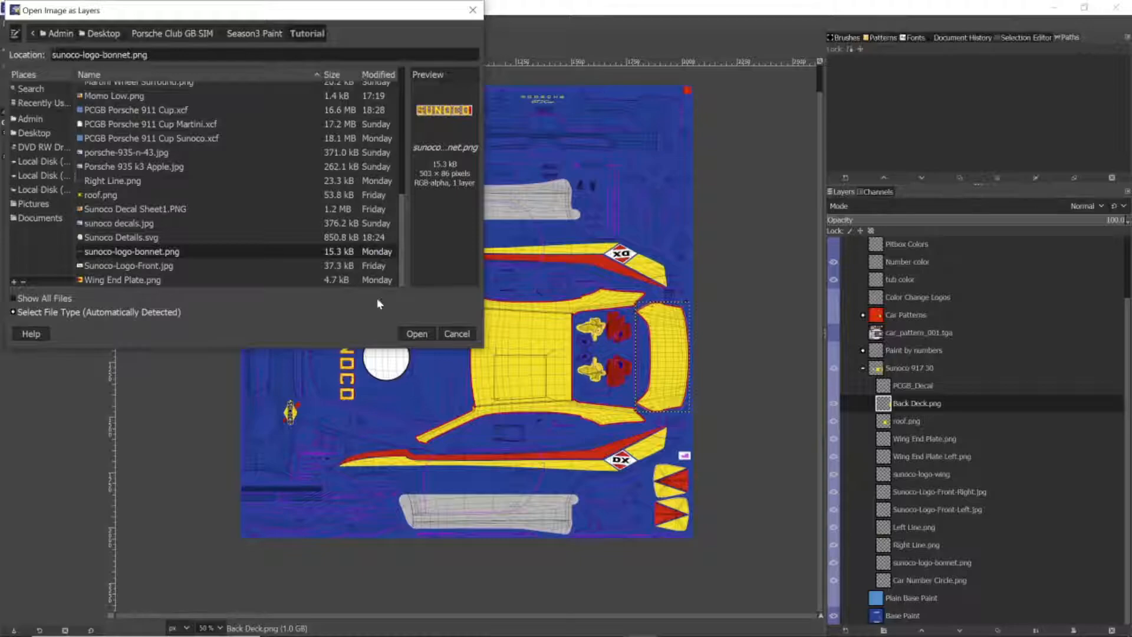
pyautogui.click(417, 334)
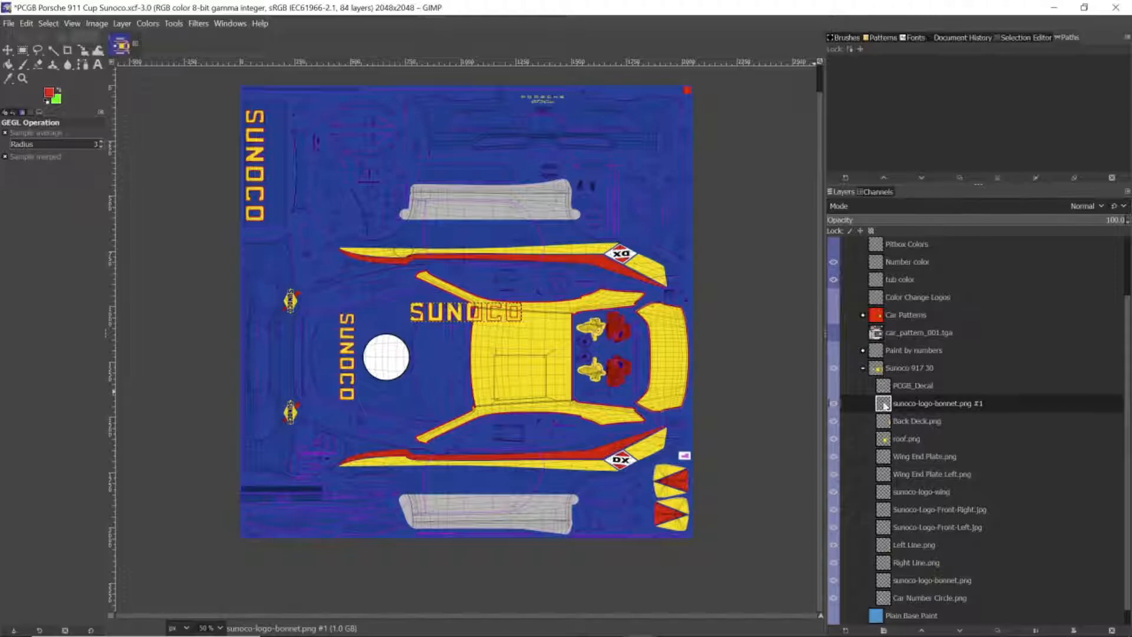
# - Move the SUNOCO logo layer up and left to the top edge of the texture
pyautogui.press('m')
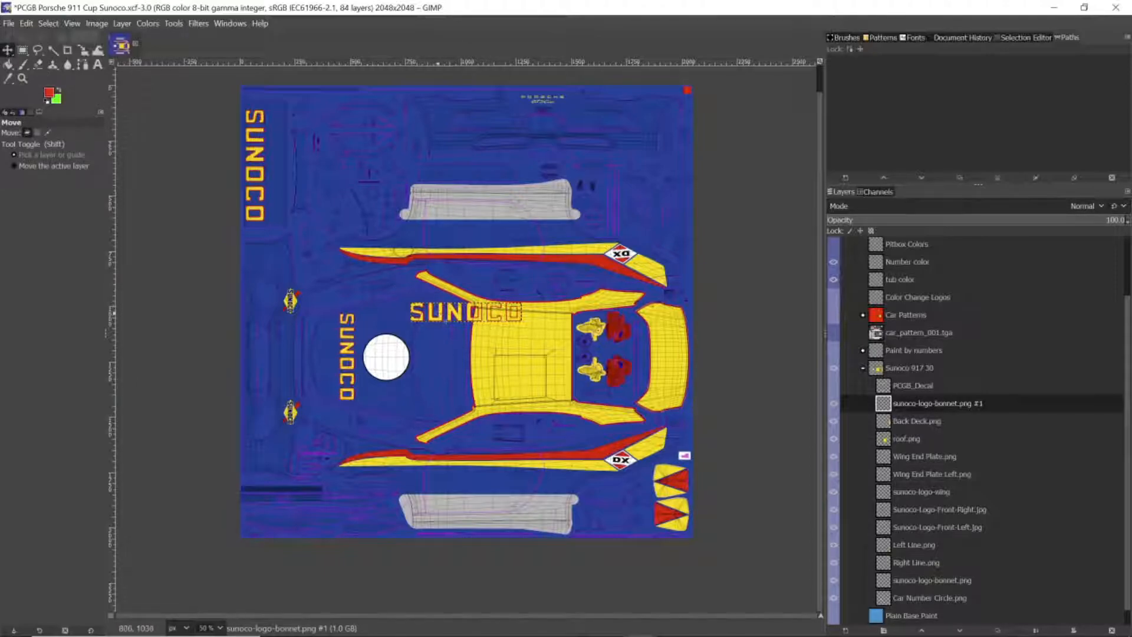
pyautogui.moveTo(404, 291); pyautogui.dragTo(519, 133)
pyautogui.moveTo(519, 133); pyautogui.dragTo(454, 125)
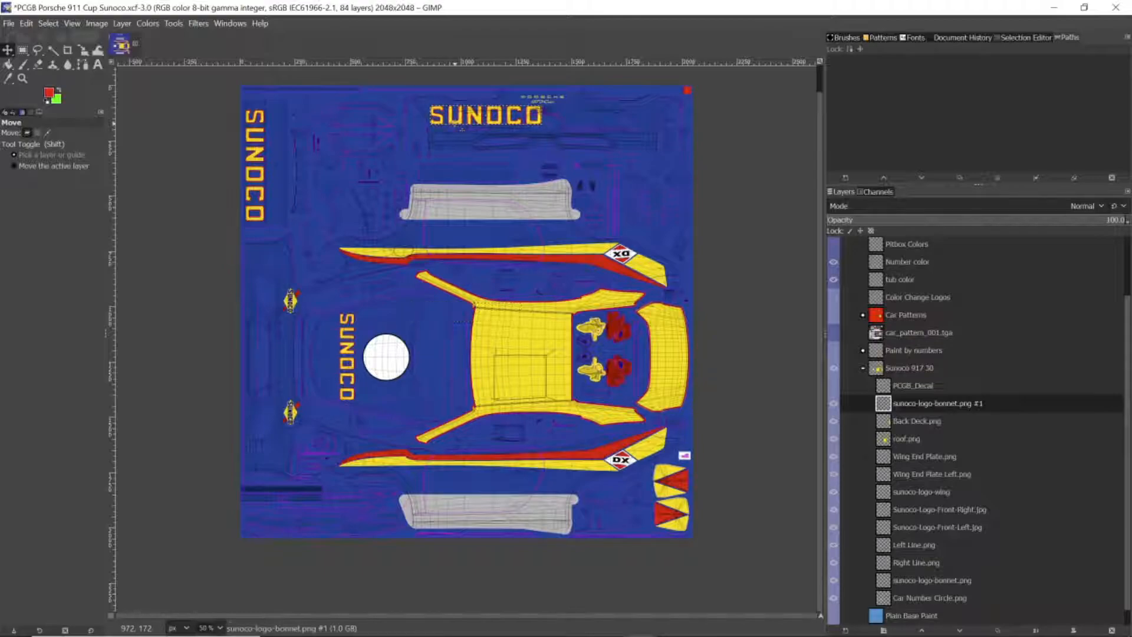
pyautogui.click(84, 56)
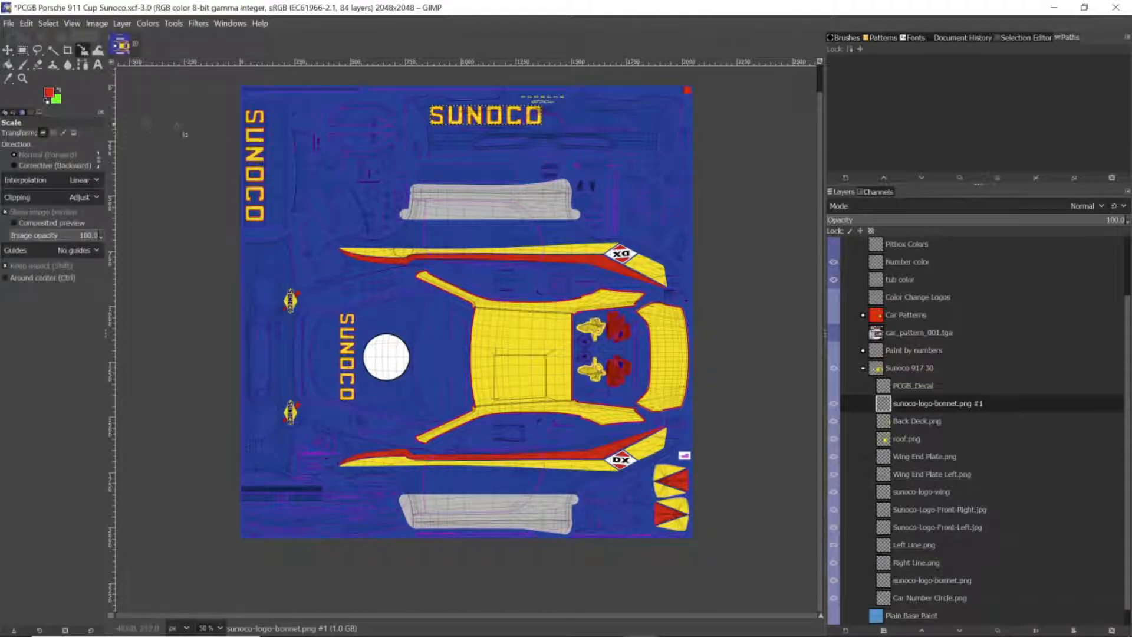
# - Scale the SUNOCO logo layer from 503×86 down to 204×35 pixels
pyautogui.click(450, 114)
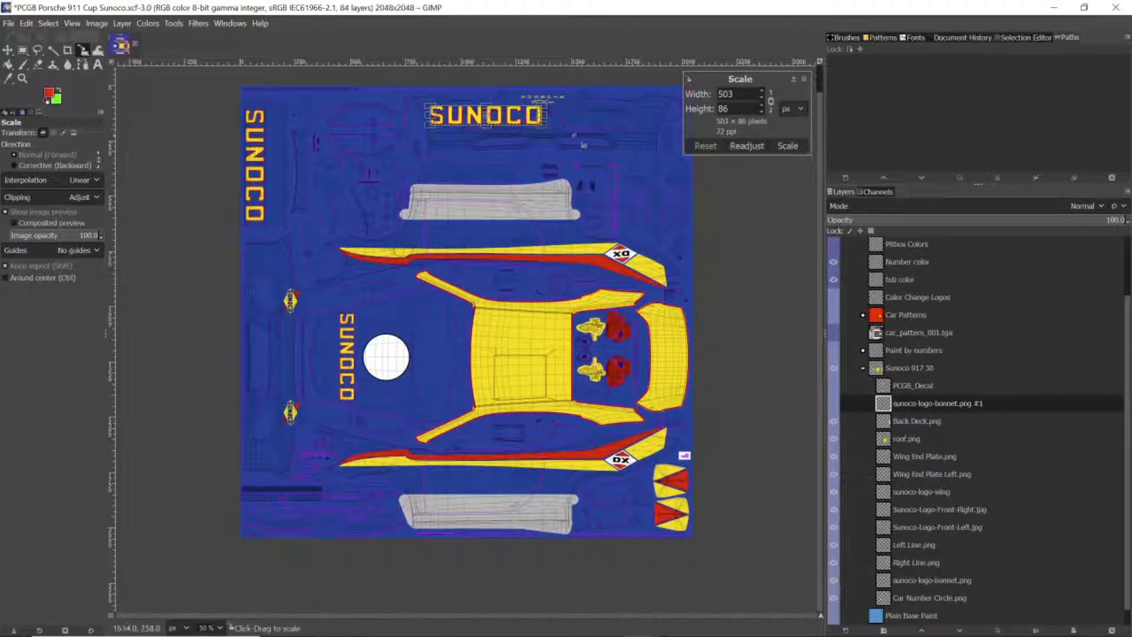
pyautogui.moveTo(548, 107); pyautogui.dragTo(487, 126)
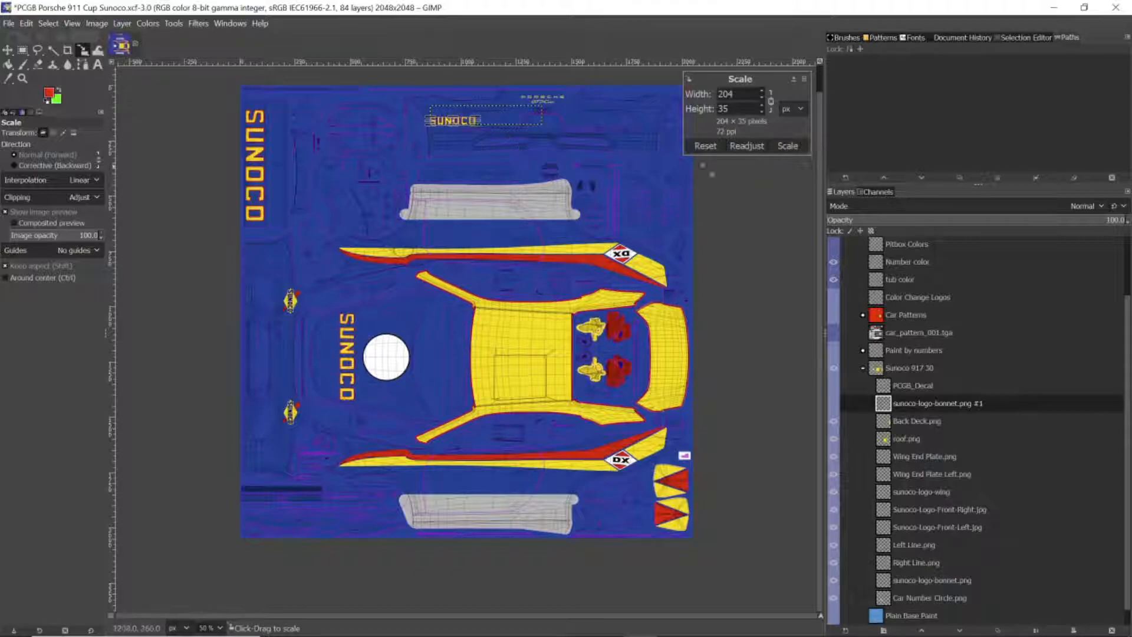
pyautogui.click(787, 146)
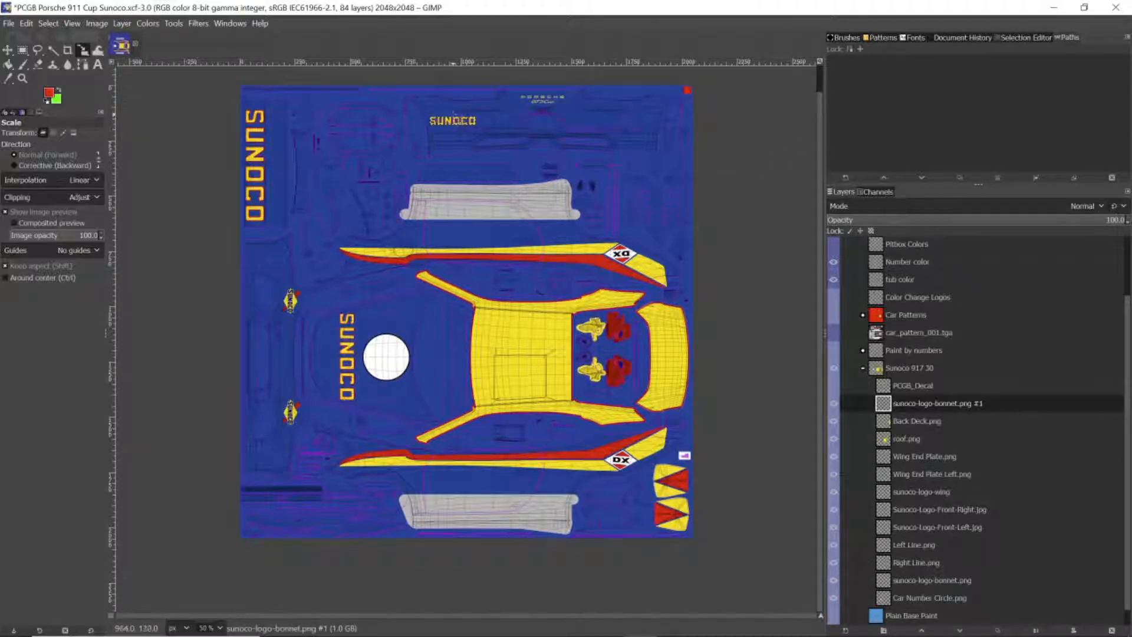
pyautogui.scroll(4, 453, 118)
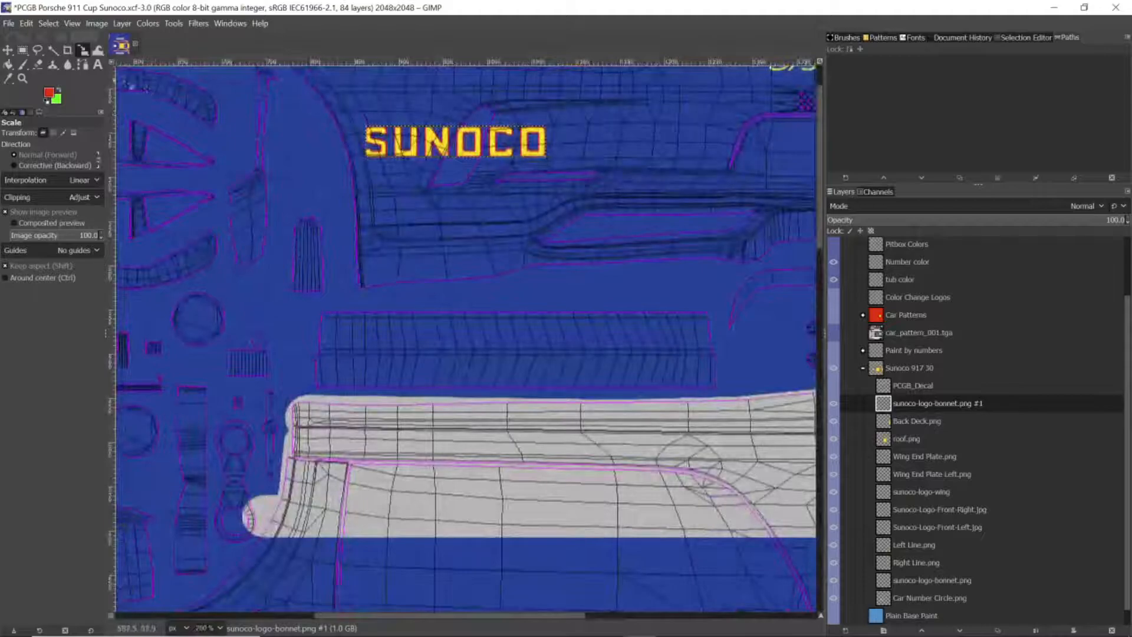
# - Move the SUNOCO lettering up and right toward the top centre, then zoom out to the whole texture
pyautogui.click(8, 51)
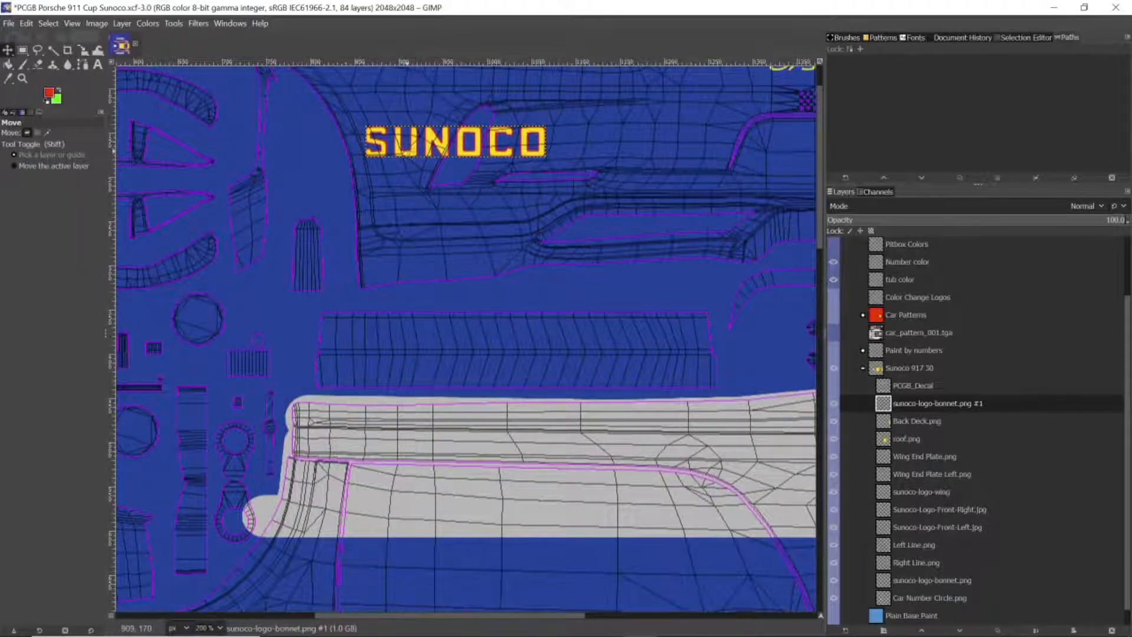
pyautogui.moveTo(408, 151); pyautogui.dragTo(511, 93)
pyautogui.scroll(2, 496, 155)
pyautogui.moveTo(511, 156); pyautogui.dragTo(501, 151)
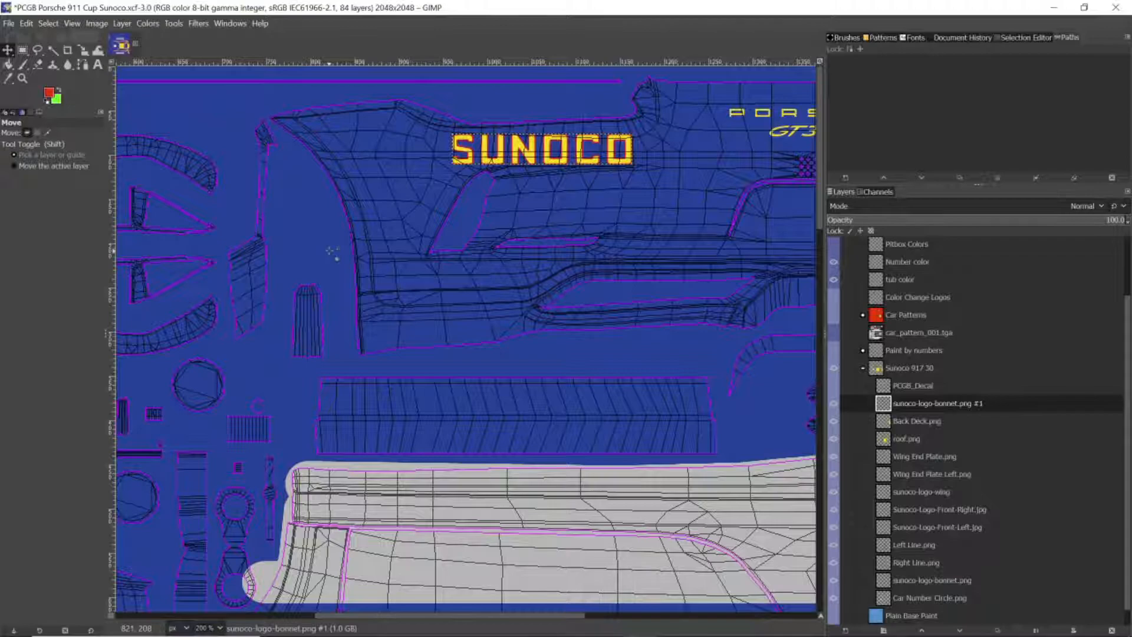
pyautogui.press('ctrl')
pyautogui.scroll(-5, 357, 317)
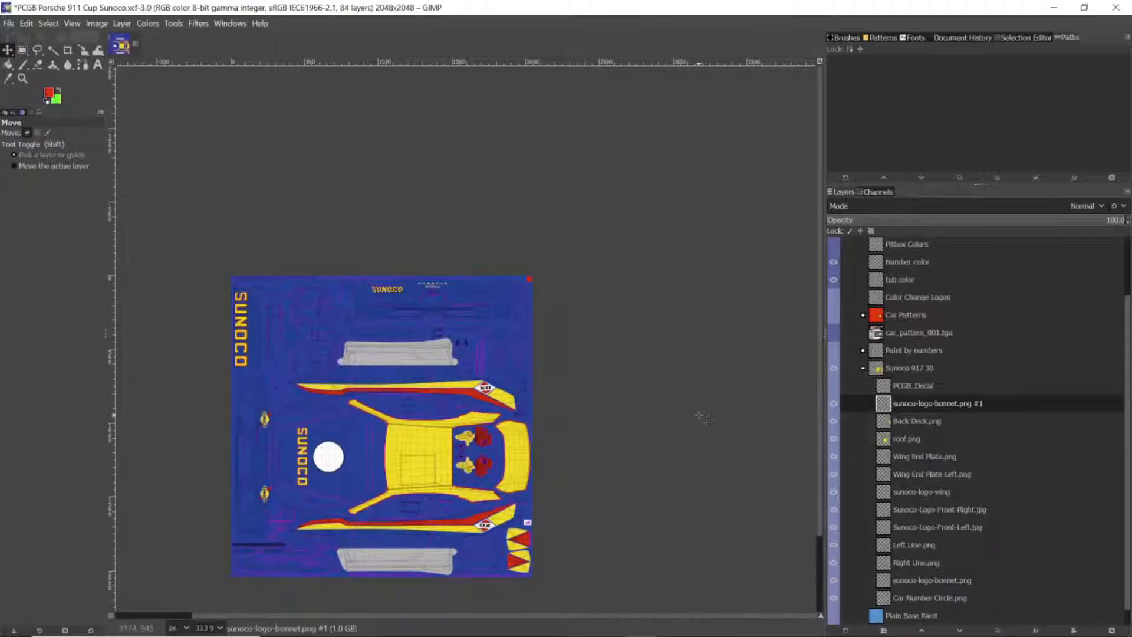
pyautogui.scroll(2, 1020, 474)
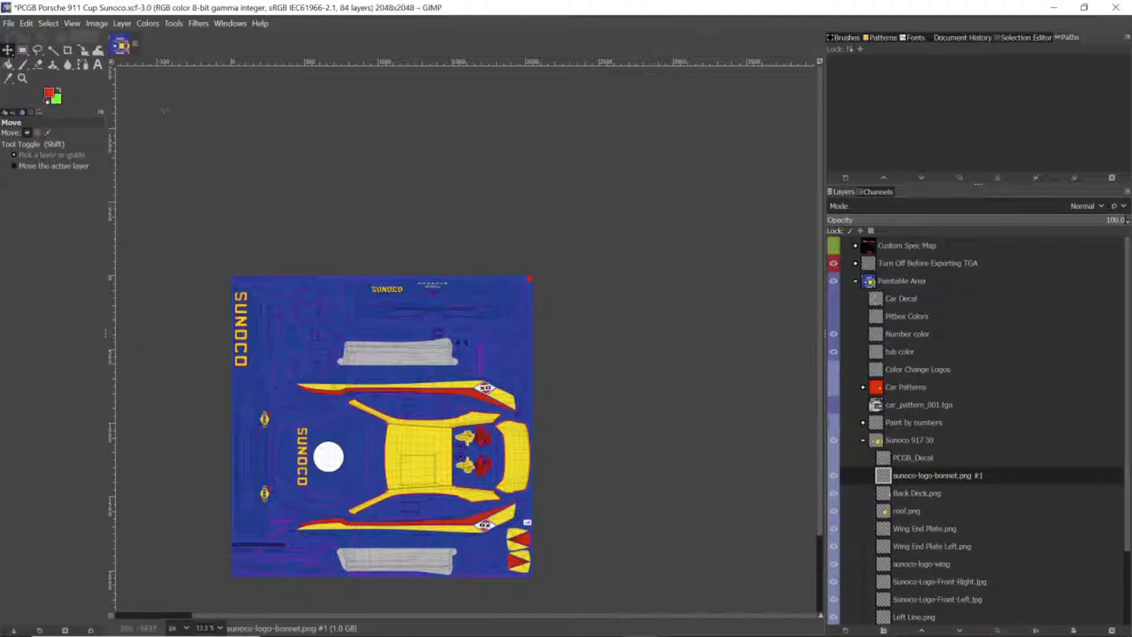
# - Start Export As and browse to the Documents/iRacing/paint/porsche911cup folder
pyautogui.click(8, 23)
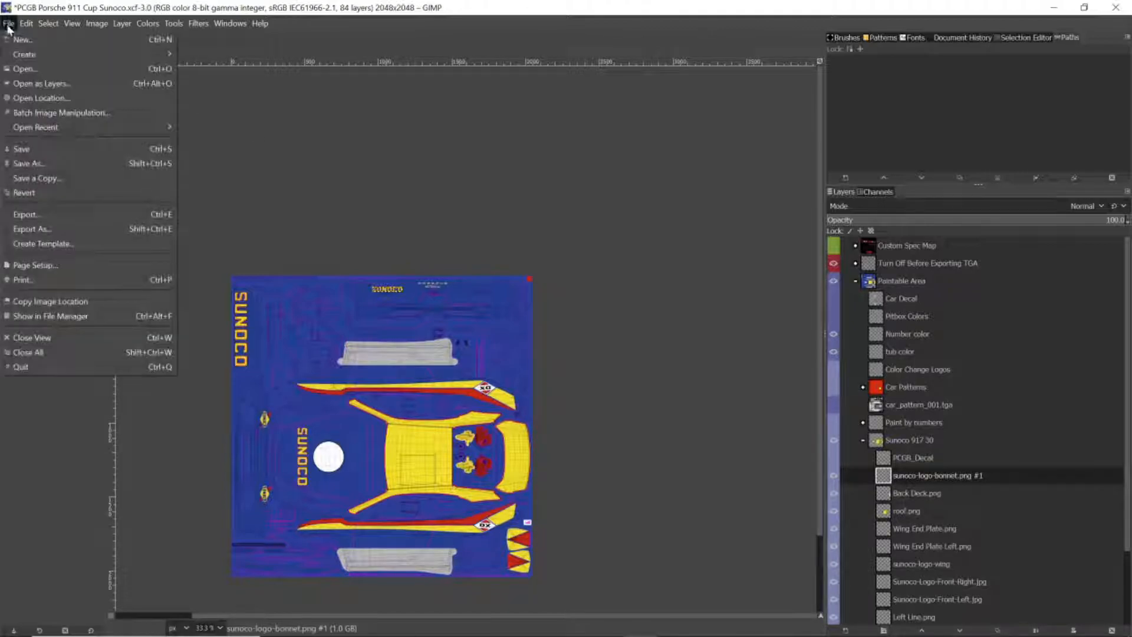
pyautogui.click(75, 234)
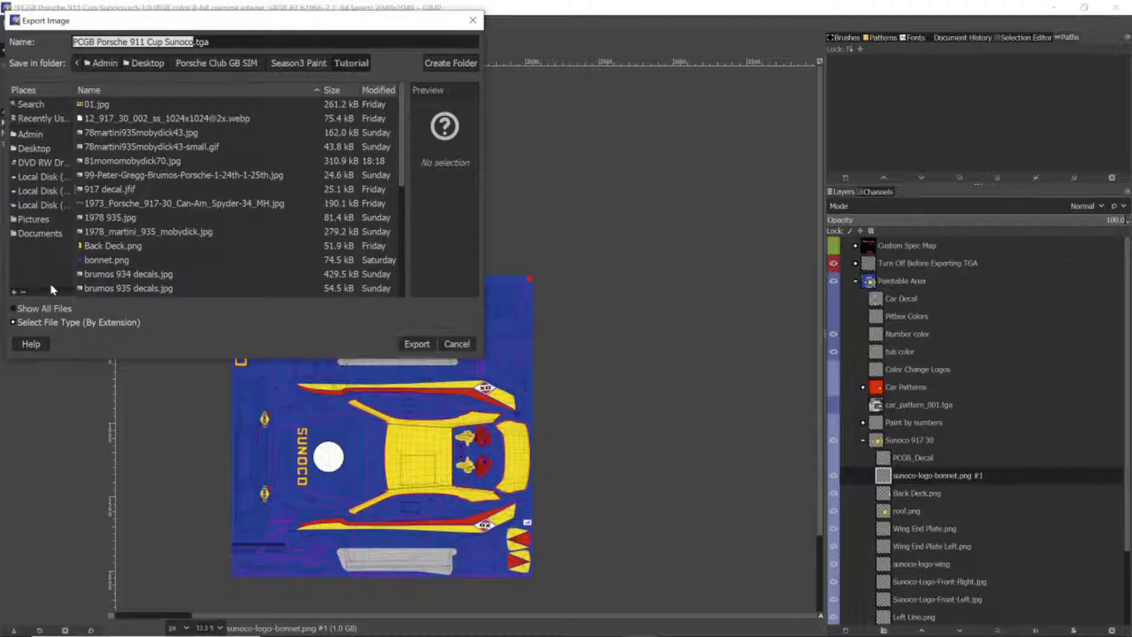
pyautogui.click(45, 234)
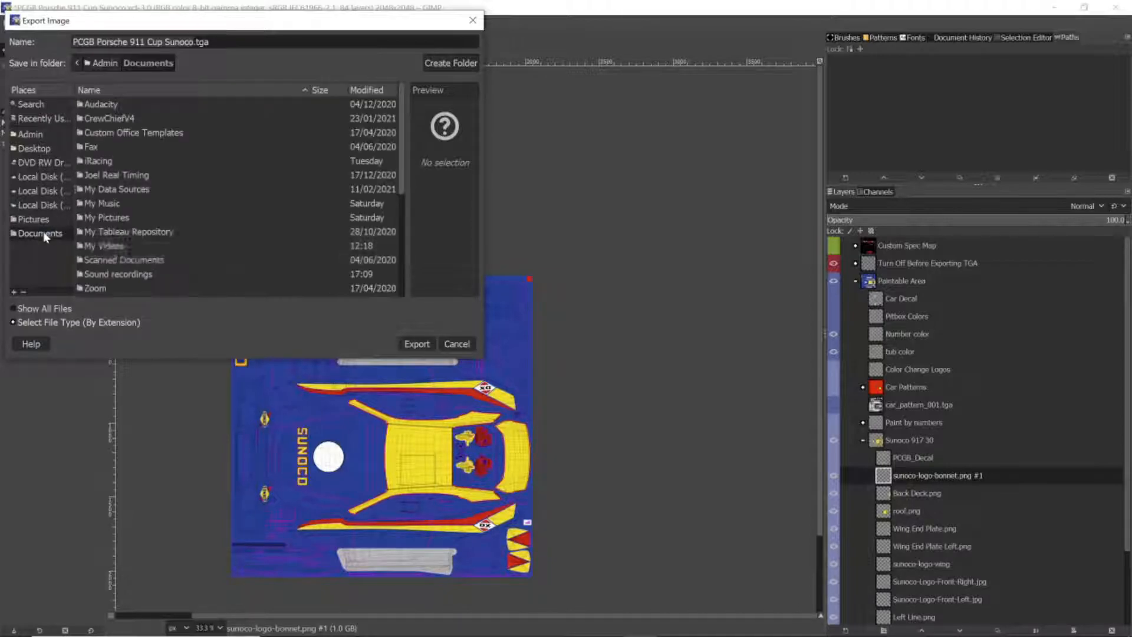
pyautogui.doubleClick(94, 162)
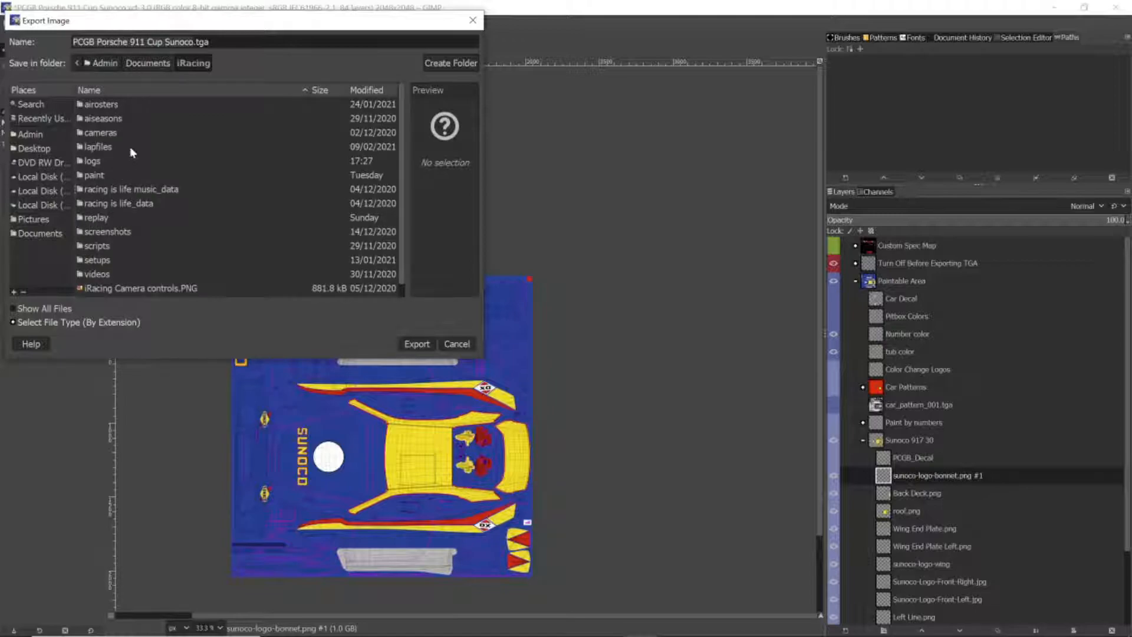
pyautogui.doubleClick(82, 177)
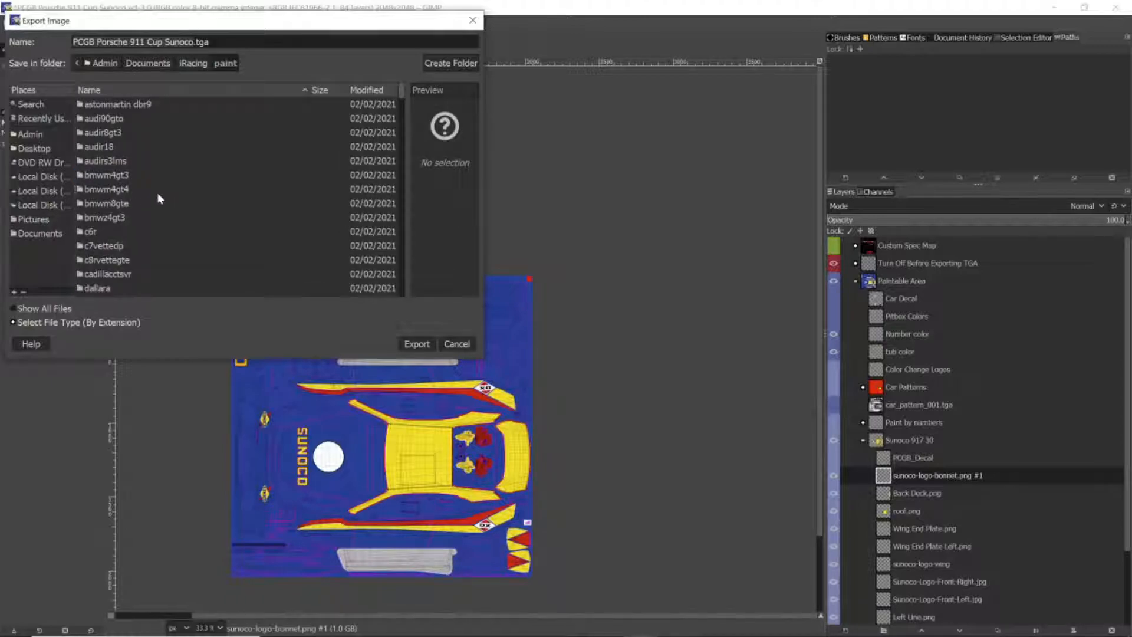
pyautogui.scroll(-5, 159, 199)
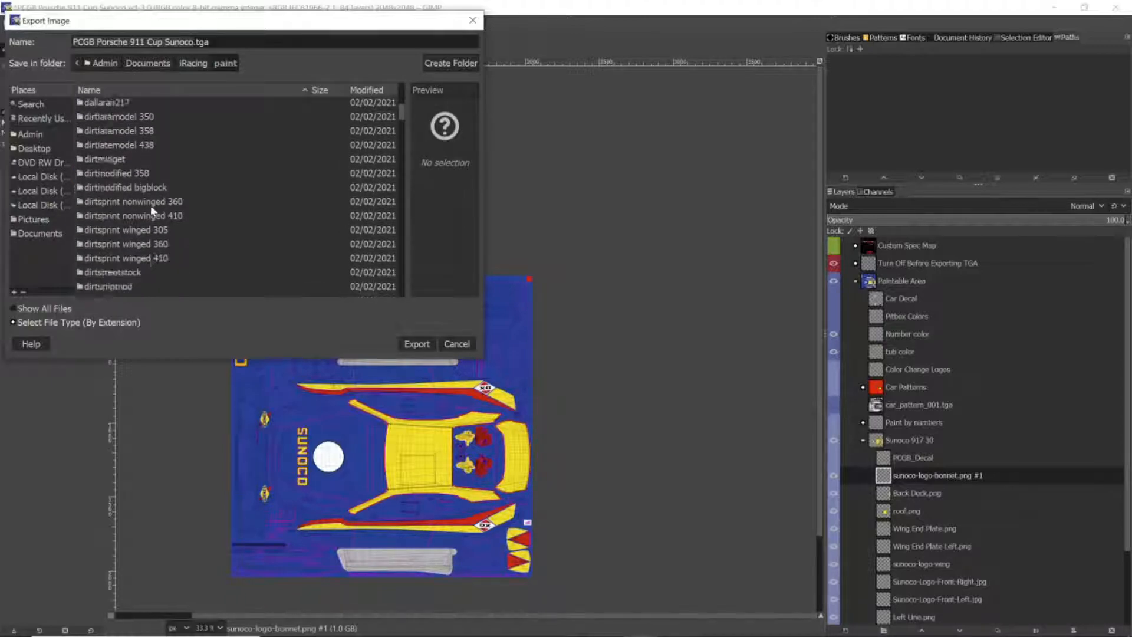
pyautogui.scroll(-10, 152, 208)
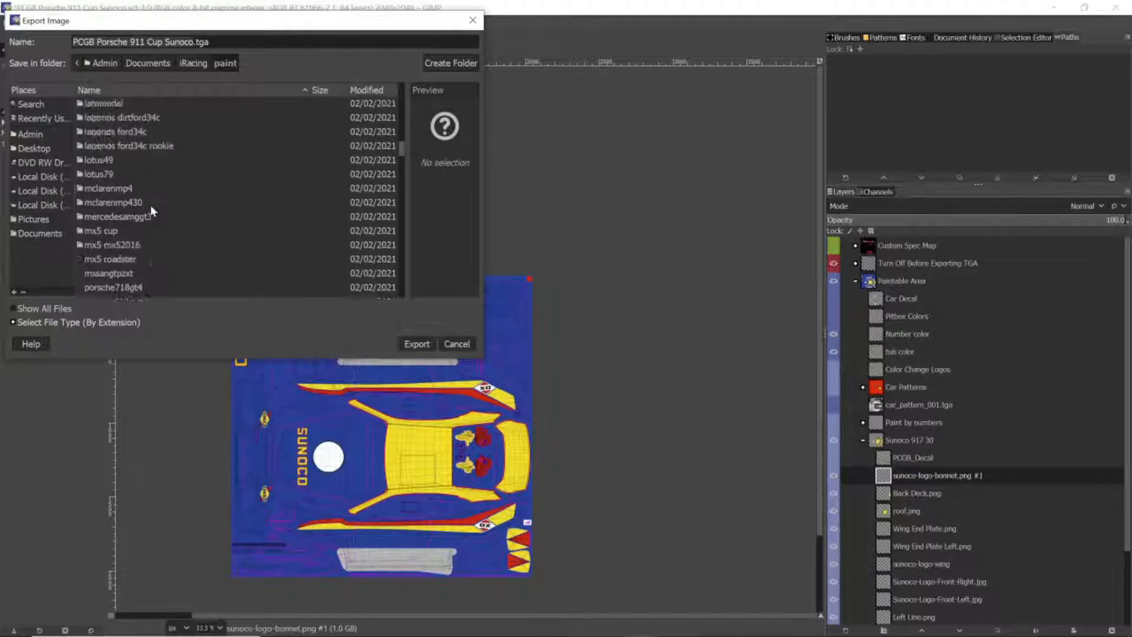
pyautogui.scroll(-3, 151, 207)
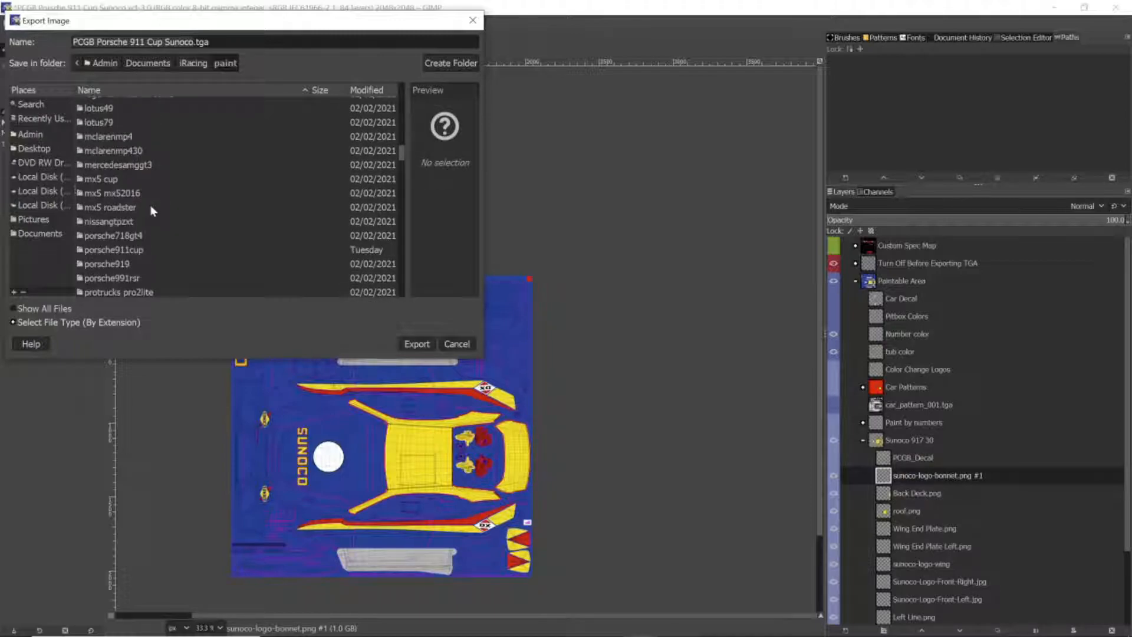
pyautogui.doubleClick(83, 251)
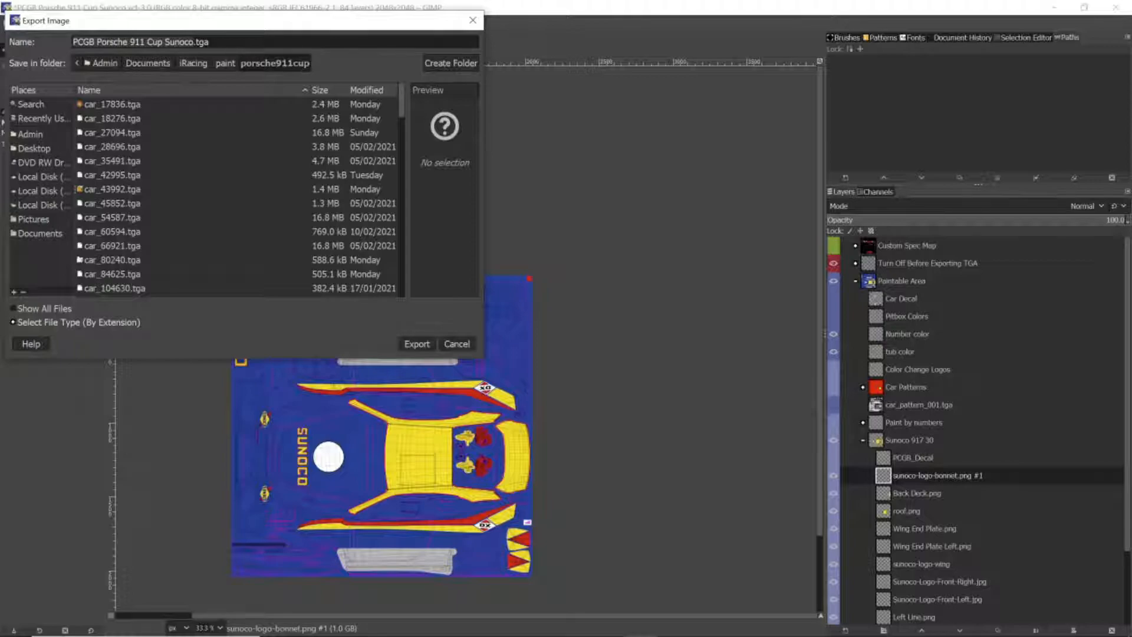
# - Export the livery as car_<member ID>.tga, replacing the existing car file, with default TGA settings
pyautogui.click(235, 42)
pyautogui.press('BackSpace')
pyautogui.press('BackSpace')
pyautogui.press('BackSpace')
pyautogui.press('BackSpace')
pyautogui.press('BackSpace')
pyautogui.press('BackSpace')
pyautogui.press('BackSpace')
pyautogui.press('BackSpace')
pyautogui.press('BackSpace')
pyautogui.press('BackSpace')
pyautogui.press('BackSpace')
pyautogui.press('BackSpace')
pyautogui.press('BackSpace')
pyautogui.press('BackSpace')
pyautogui.press('BackSpace')
pyautogui.press('BackSpace')
pyautogui.press('BackSpace')
pyautogui.press('BackSpace')
pyautogui.press('BackSpace')
pyautogui.press('BackSpace')
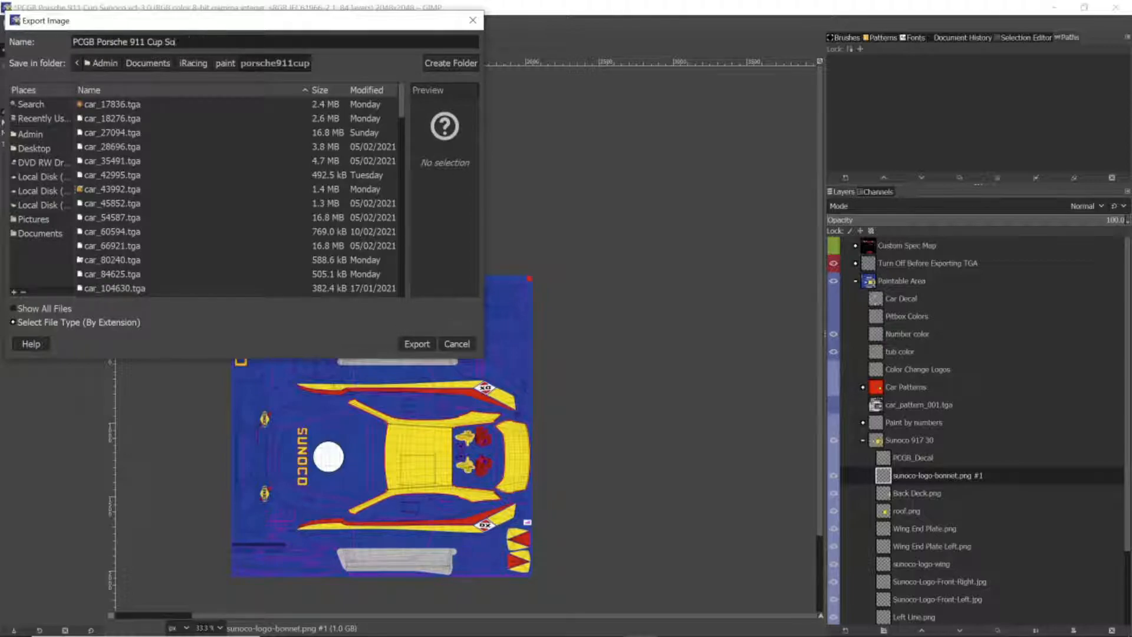
pyautogui.press('BackSpace')
pyautogui.press('BackSpace')
pyautogui.press('BackSpace')
pyautogui.press('BackSpace')
pyautogui.press('BackSpace')
pyautogui.press('BackSpace')
pyautogui.press('BackSpace')
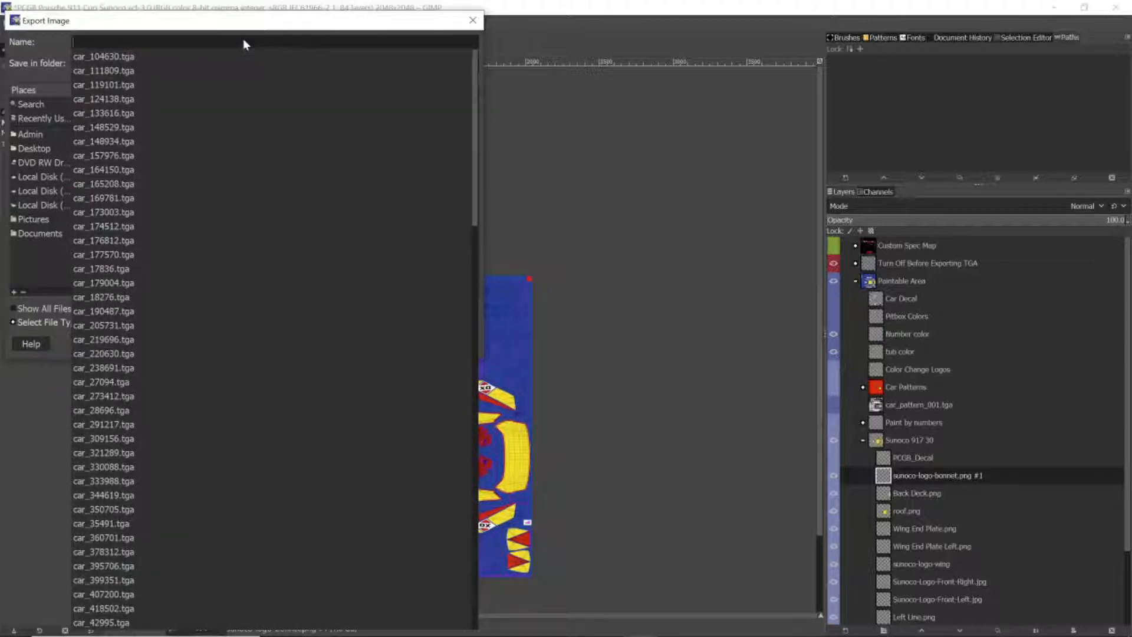
pyautogui.write('car_429955')
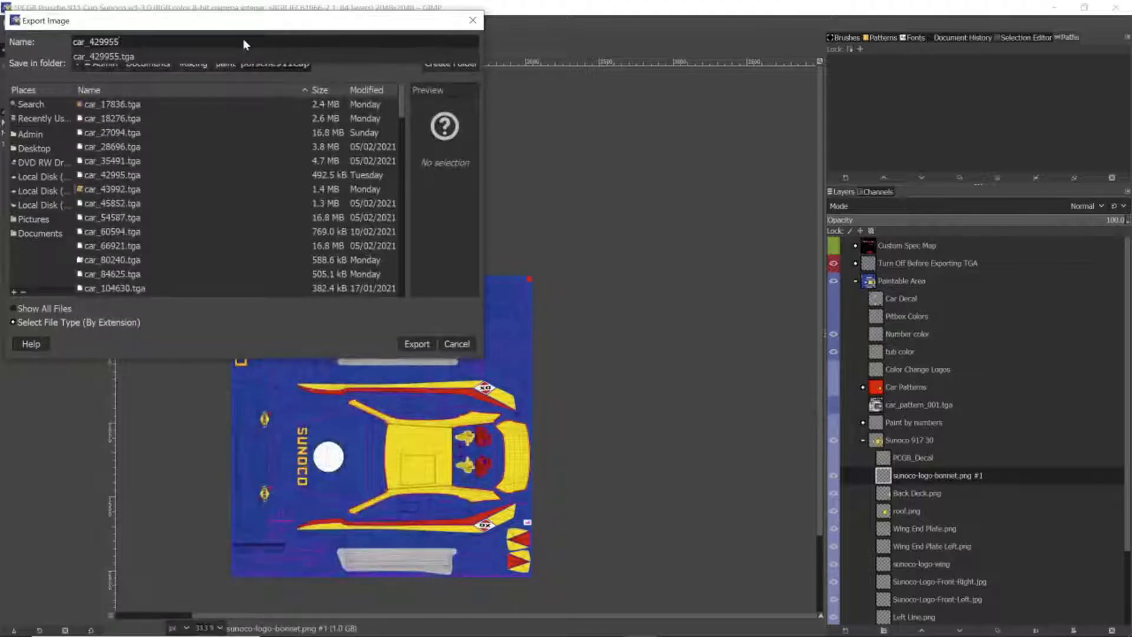
pyautogui.write('.tga')
pyautogui.click(420, 346)
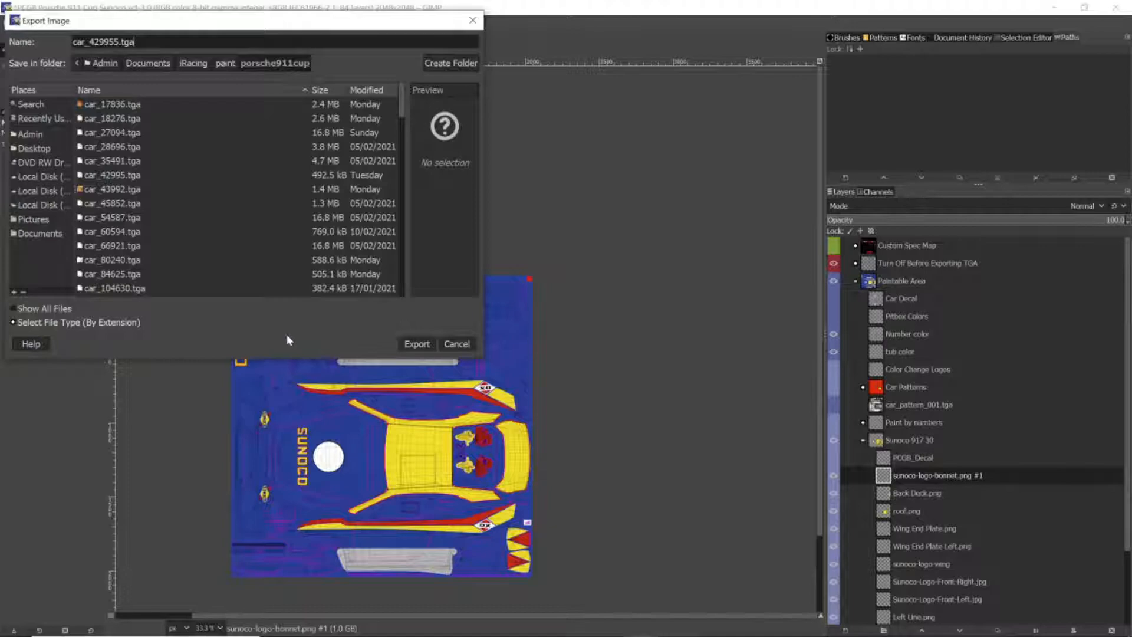
pyautogui.click(413, 345)
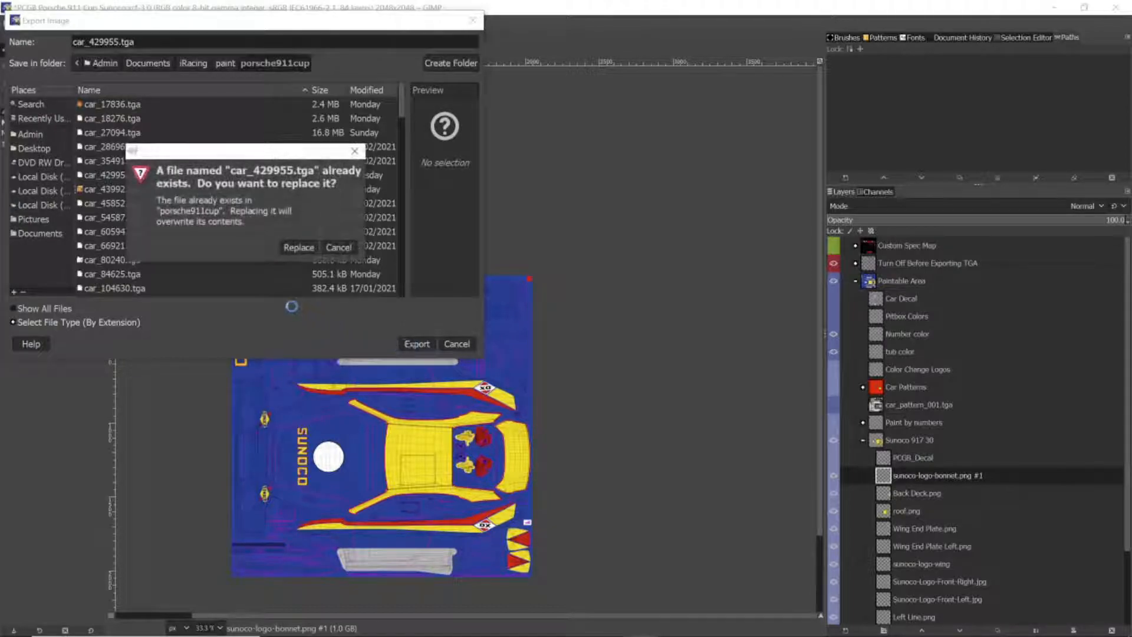
pyautogui.click(299, 246)
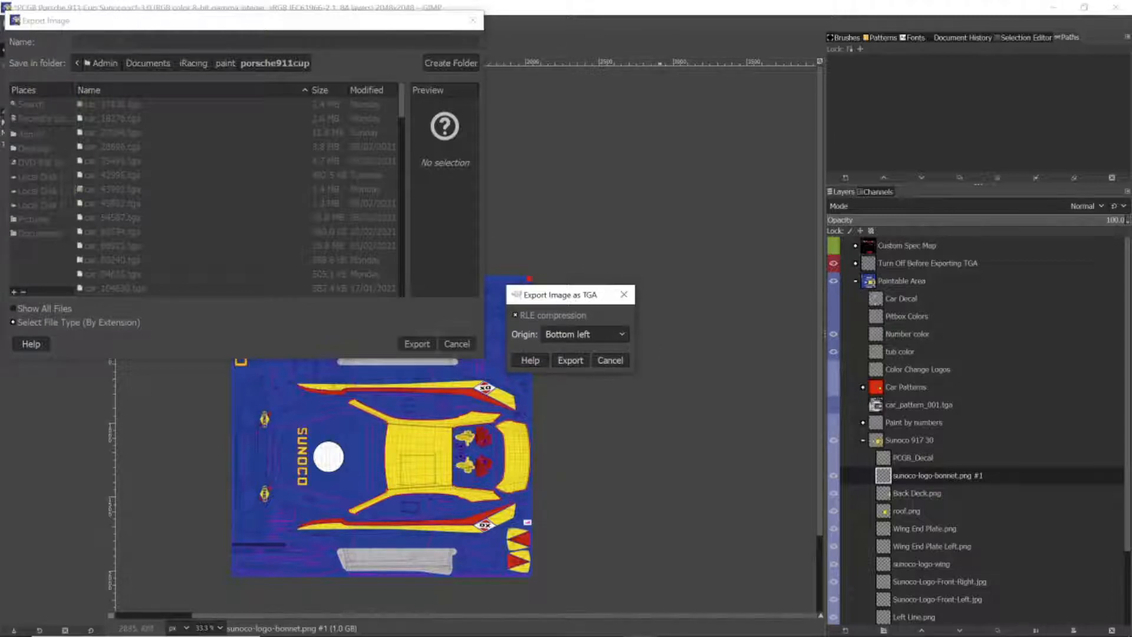
pyautogui.click(570, 363)
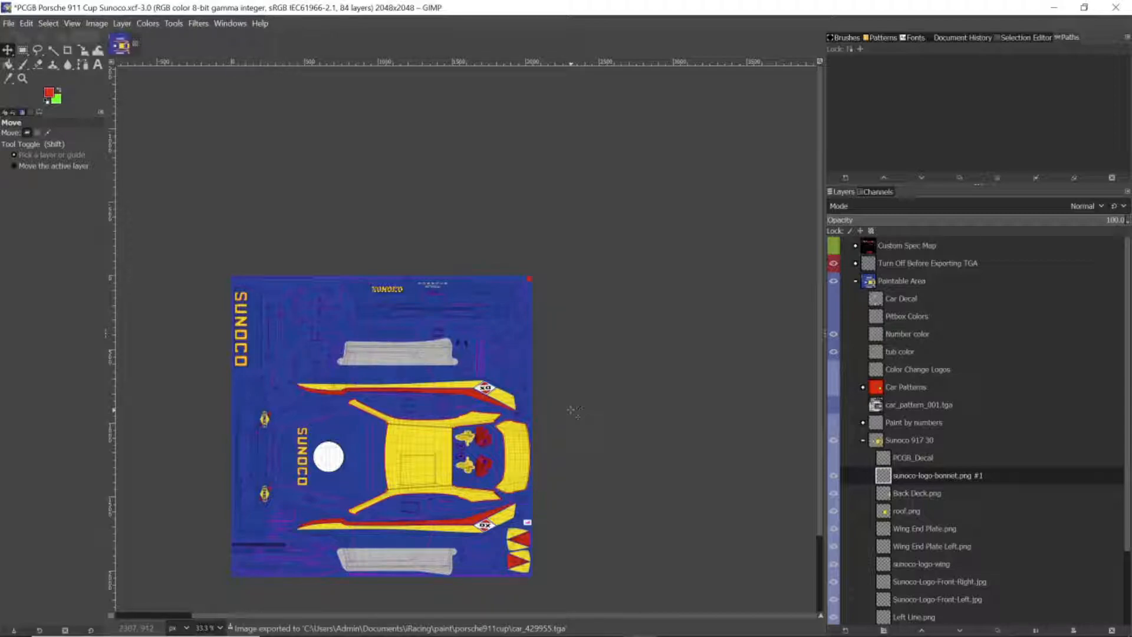
pyautogui.hotkey('alt', 'Tab')
pyautogui.hotkey('alt', 'Tab')
pyautogui.hotkey('alt', 'Tab')
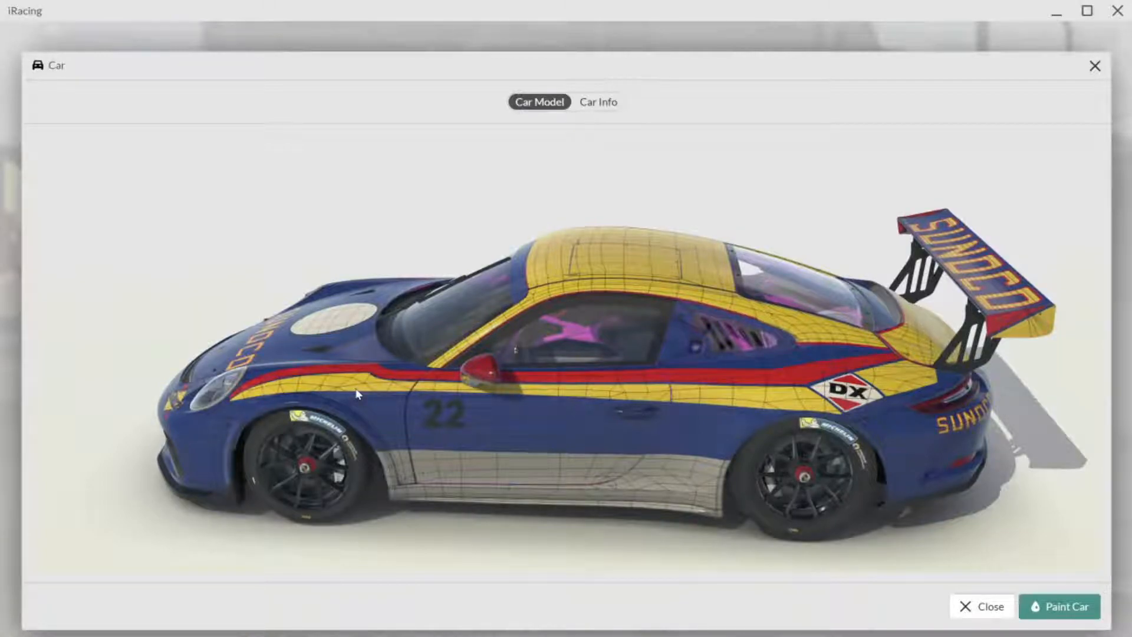
# - Rotate the iRacing 911 Cup preview to inspect the Sunoco livery from the side and rear, then return to GIMP
pyautogui.moveTo(356, 392); pyautogui.dragTo(634, 364)
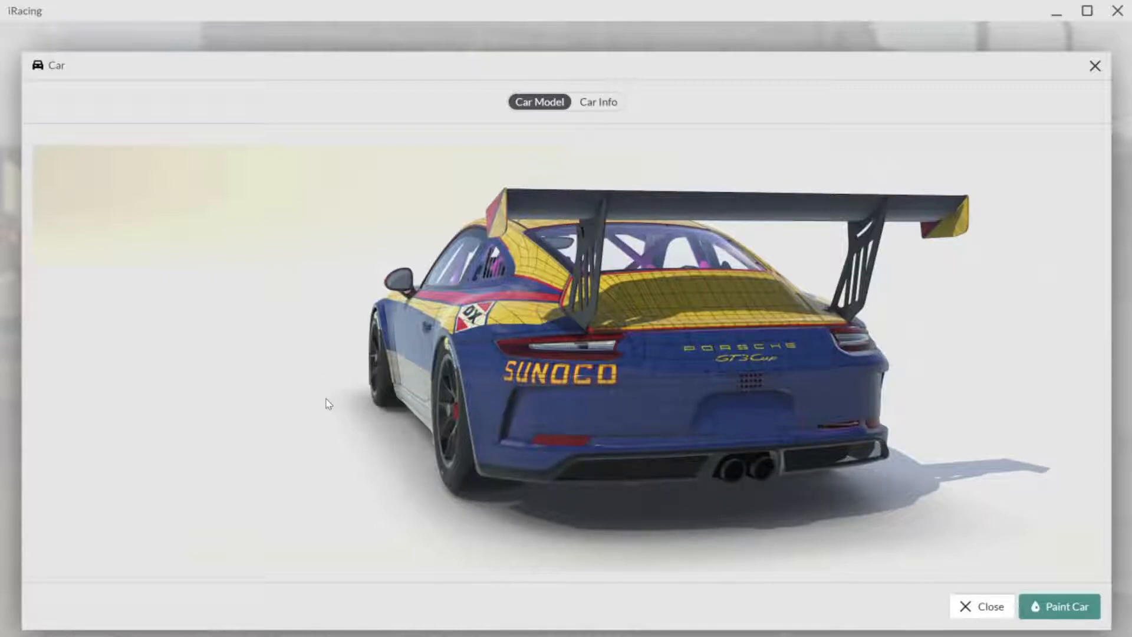
pyautogui.moveTo(488, 424)
pyautogui.mouseDown()
pyautogui.moveTo(525, 427)
pyautogui.moveTo(455, 419)
pyautogui.moveTo(493, 408)
pyautogui.mouseUp()
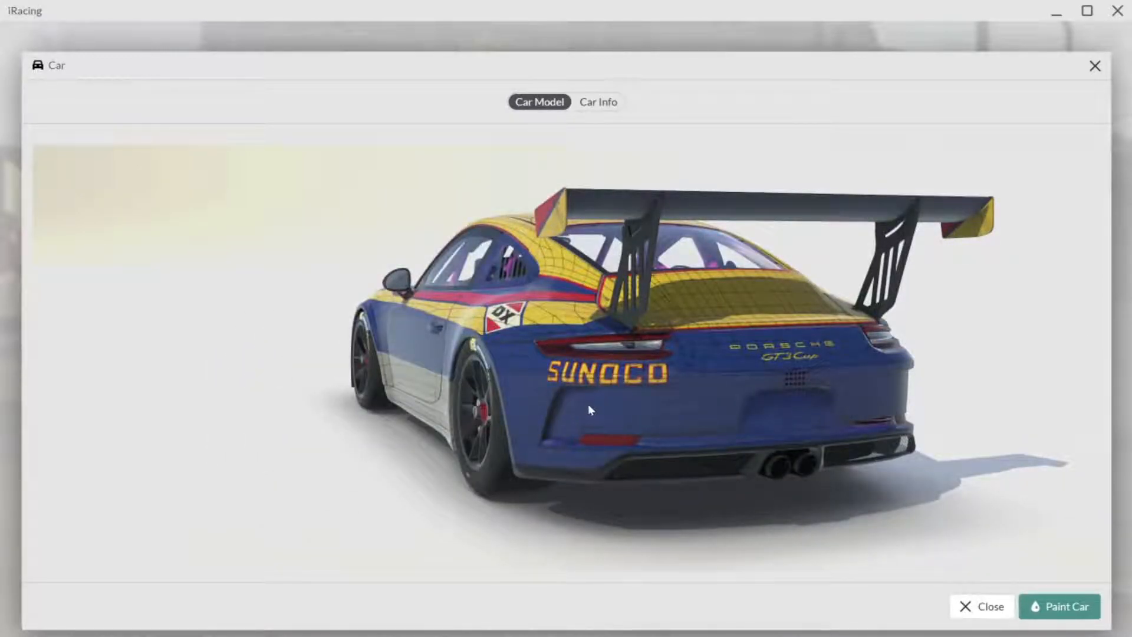
pyautogui.moveTo(588, 404); pyautogui.dragTo(593, 402)
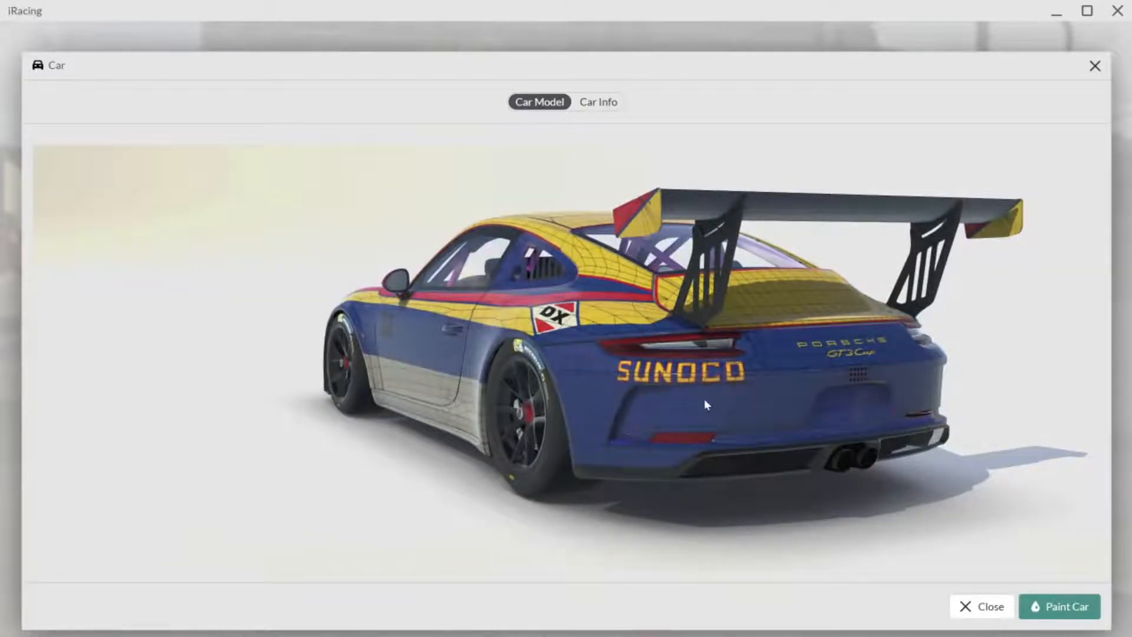
pyautogui.hotkey('alt', 'Tab')
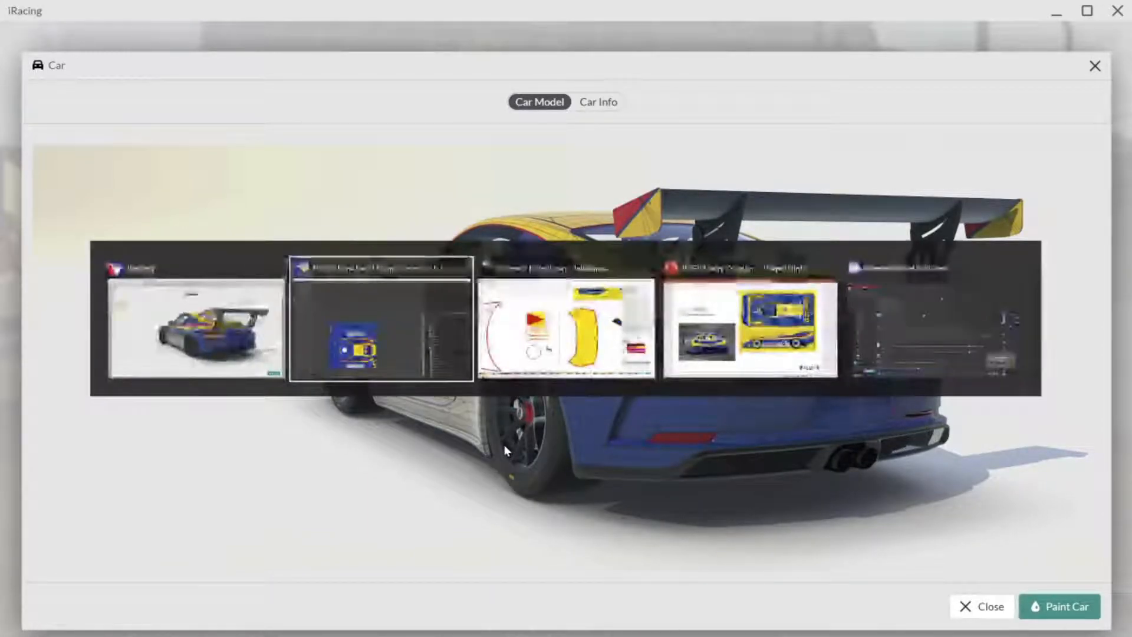
# - Zoom in to 200% on the rear SUNOCO lettering in the livery texture
pyautogui.scroll(6, 364, 288)
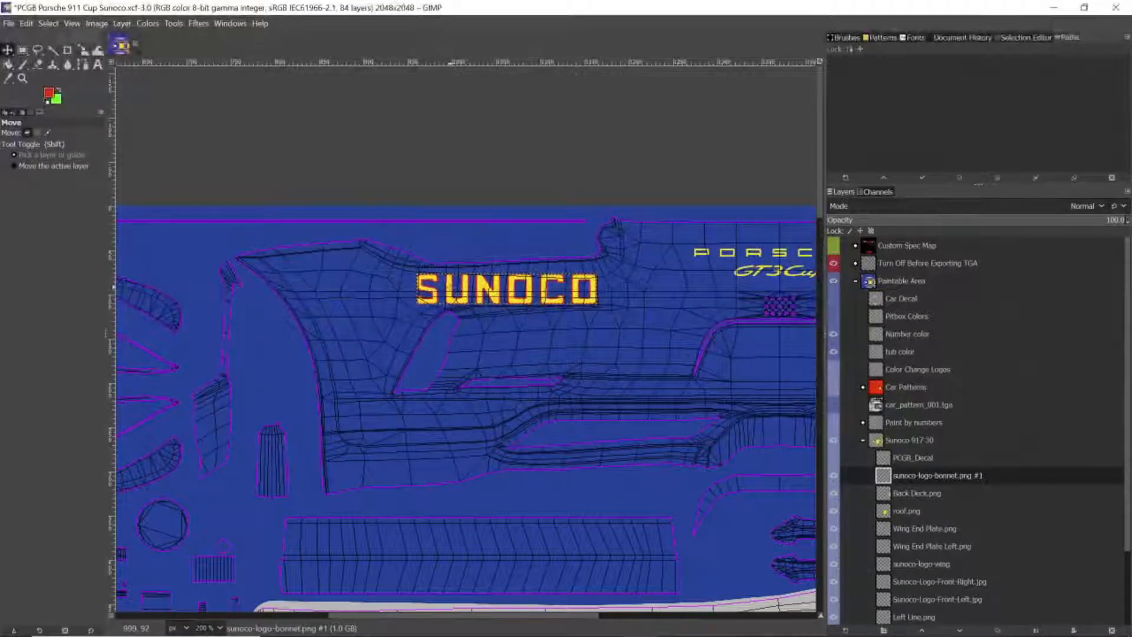
# - Rotate the iRacing car to a straighter rear view to inspect the SUNOCO lettering, then return to GIMP
pyautogui.hotkey('alt', 'Tab')
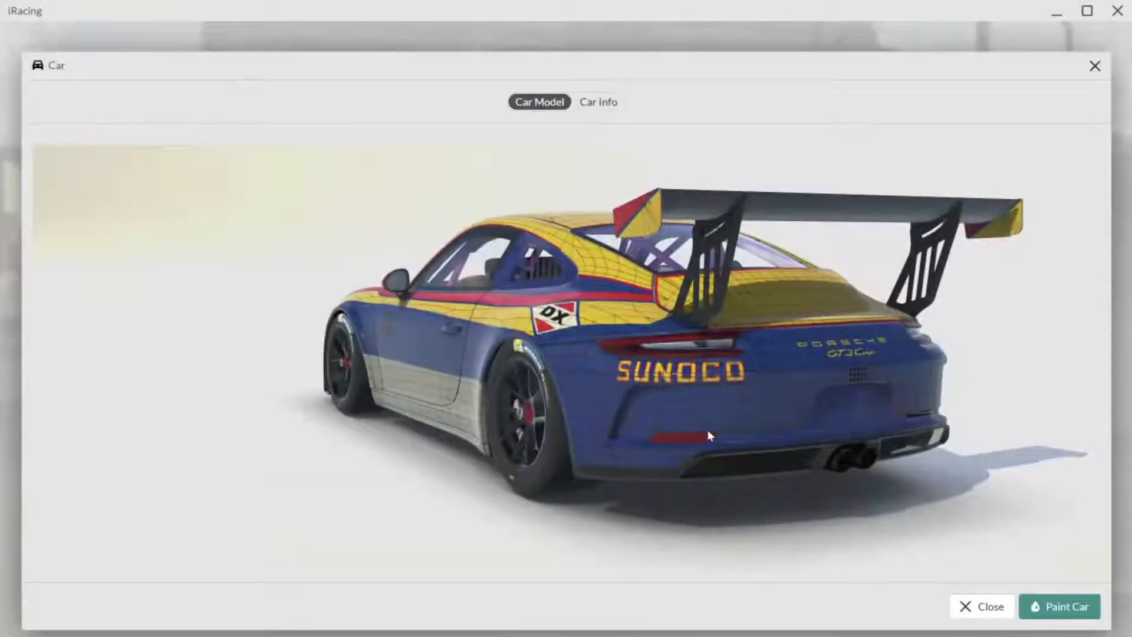
pyautogui.moveTo(728, 426); pyautogui.dragTo(709, 415)
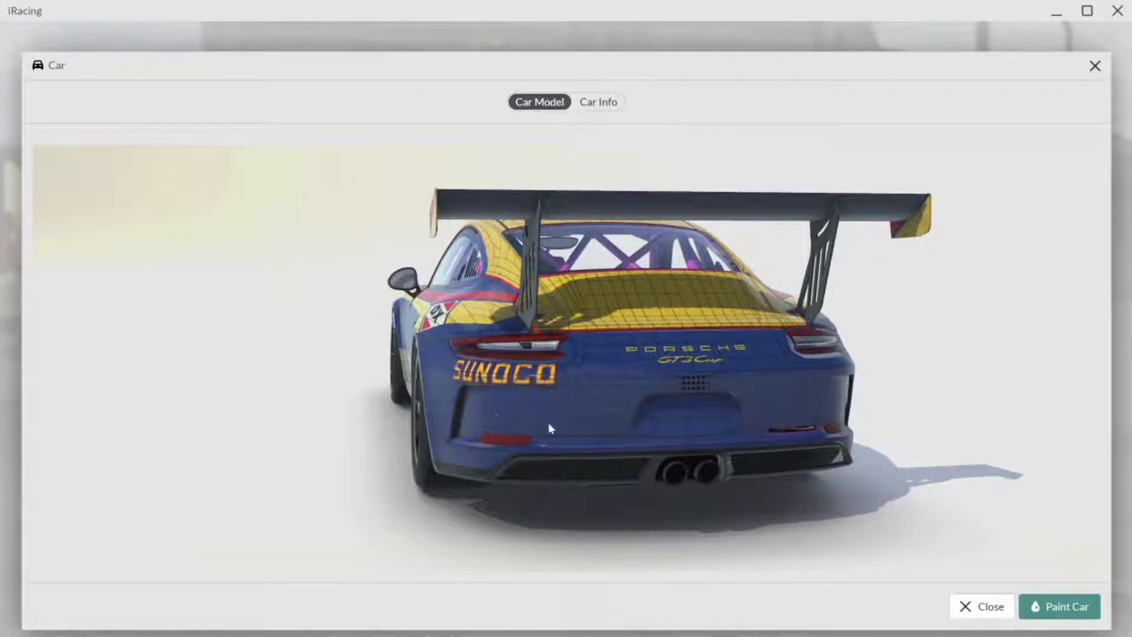
pyautogui.hotkey('alt', 'Tab')
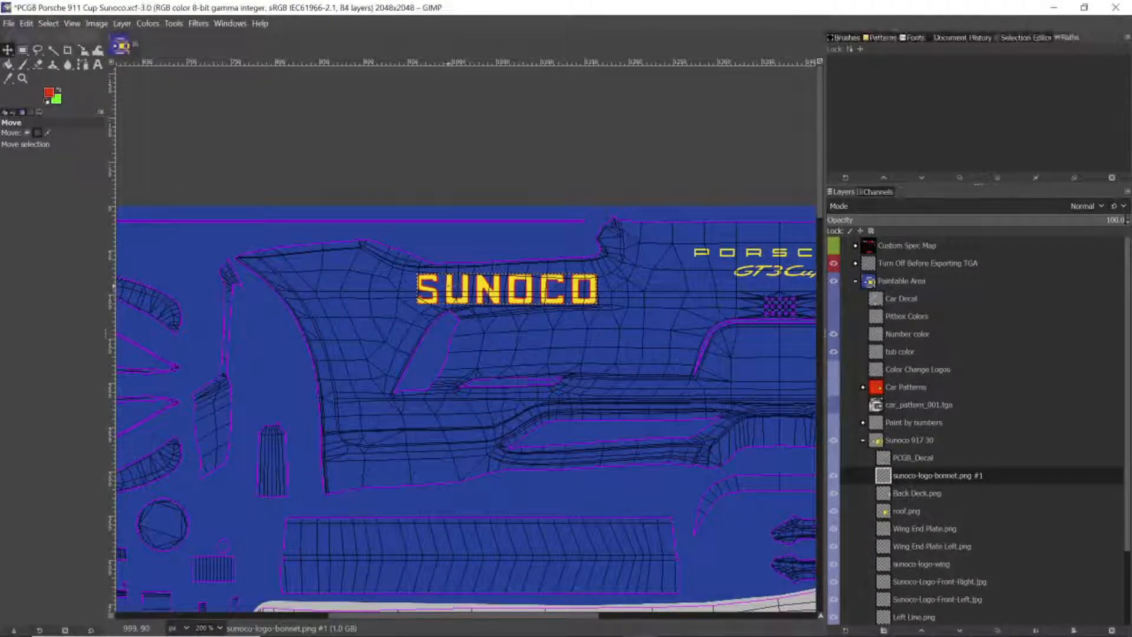
# - Move the rear SUNOCO logo layer down and right, then re-export over the car_<member ID>.tga file
pyautogui.click(27, 133)
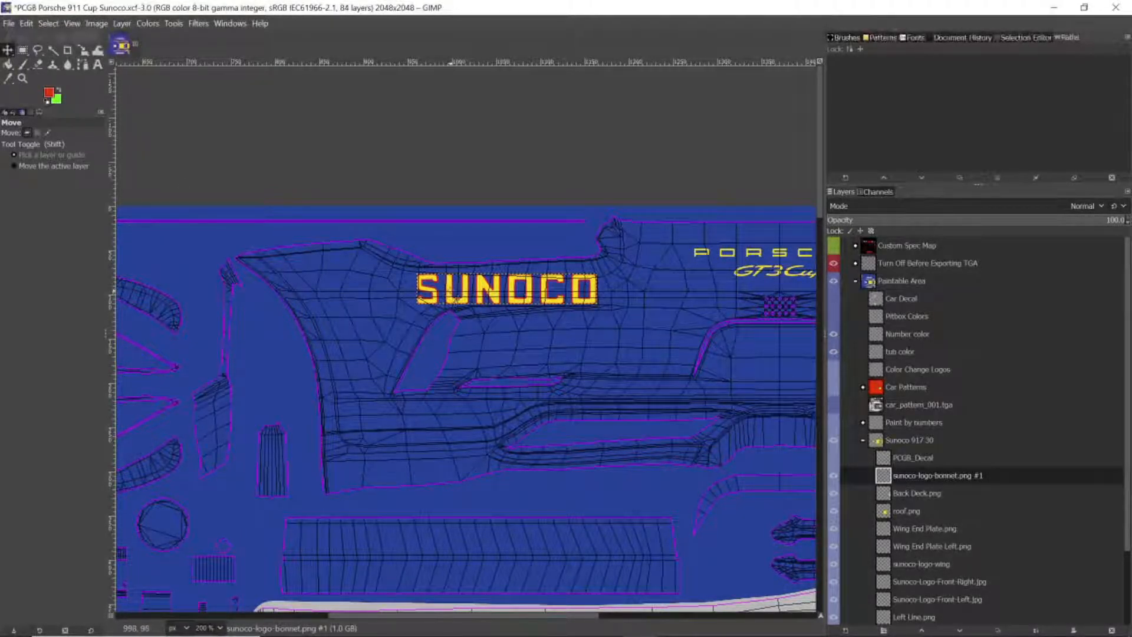
pyautogui.moveTo(454, 290); pyautogui.dragTo(535, 343)
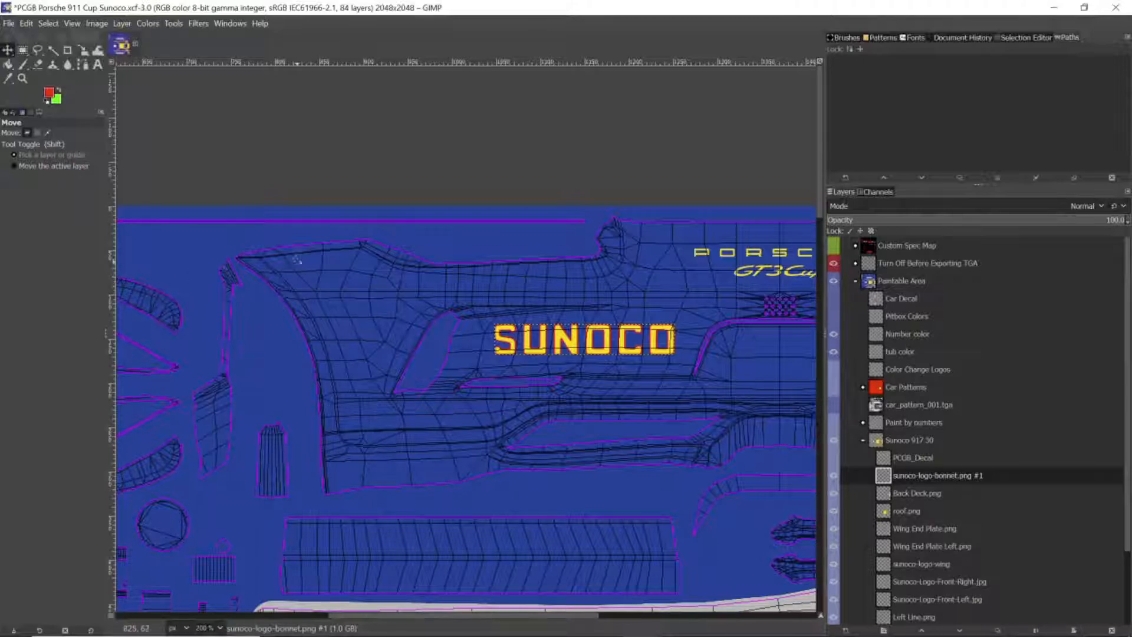
pyautogui.click(9, 24)
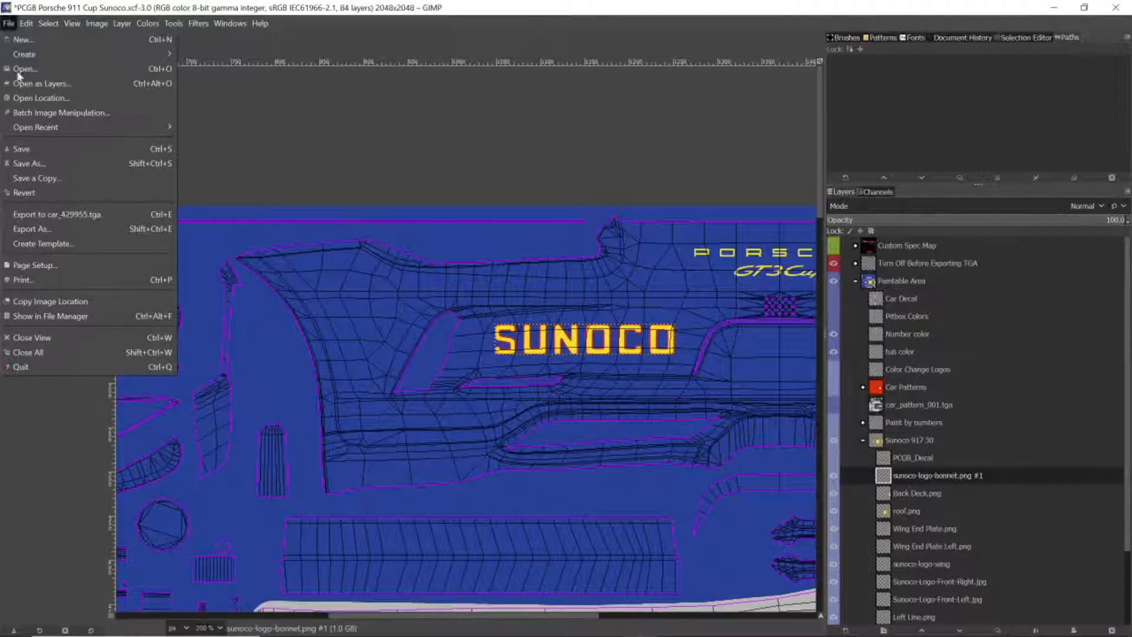
pyautogui.click(37, 227)
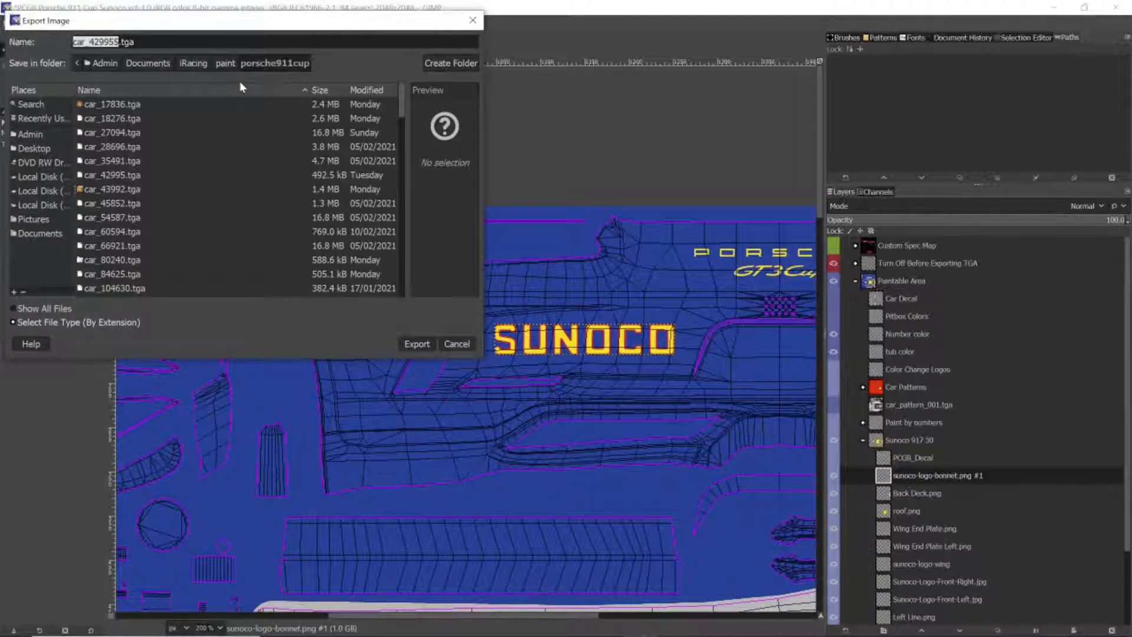
pyautogui.click(416, 344)
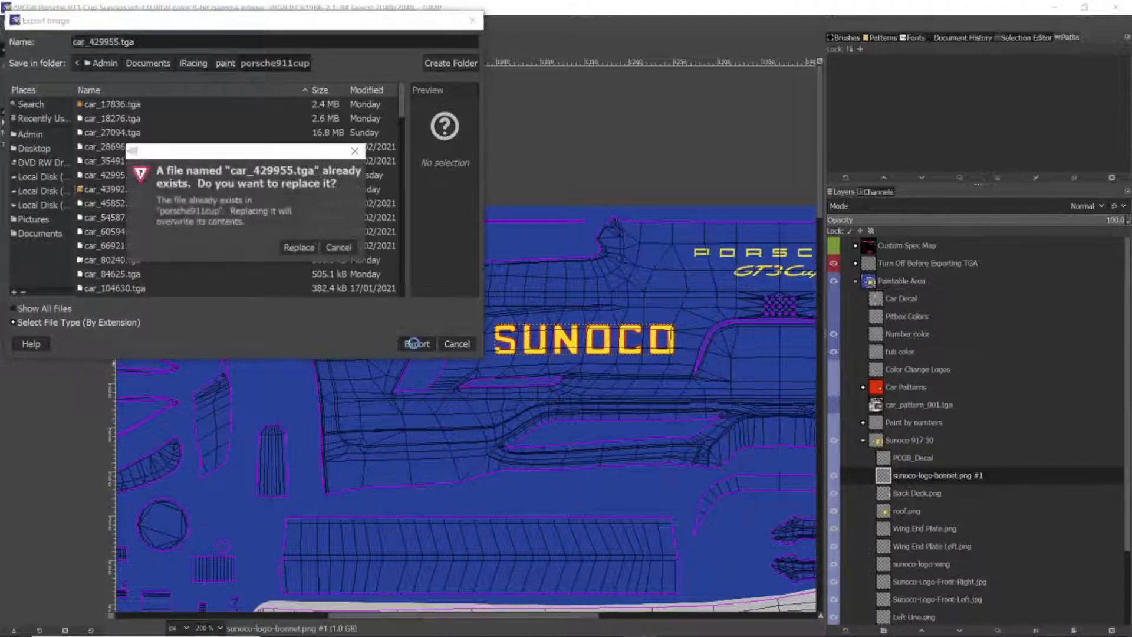
pyautogui.click(293, 248)
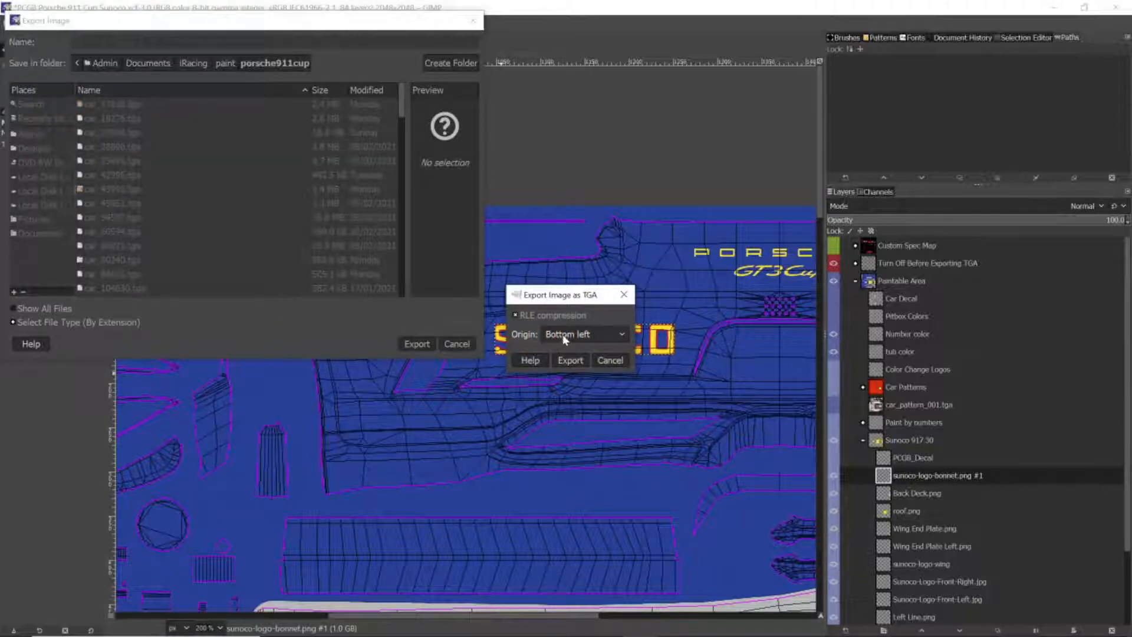
pyautogui.click(568, 360)
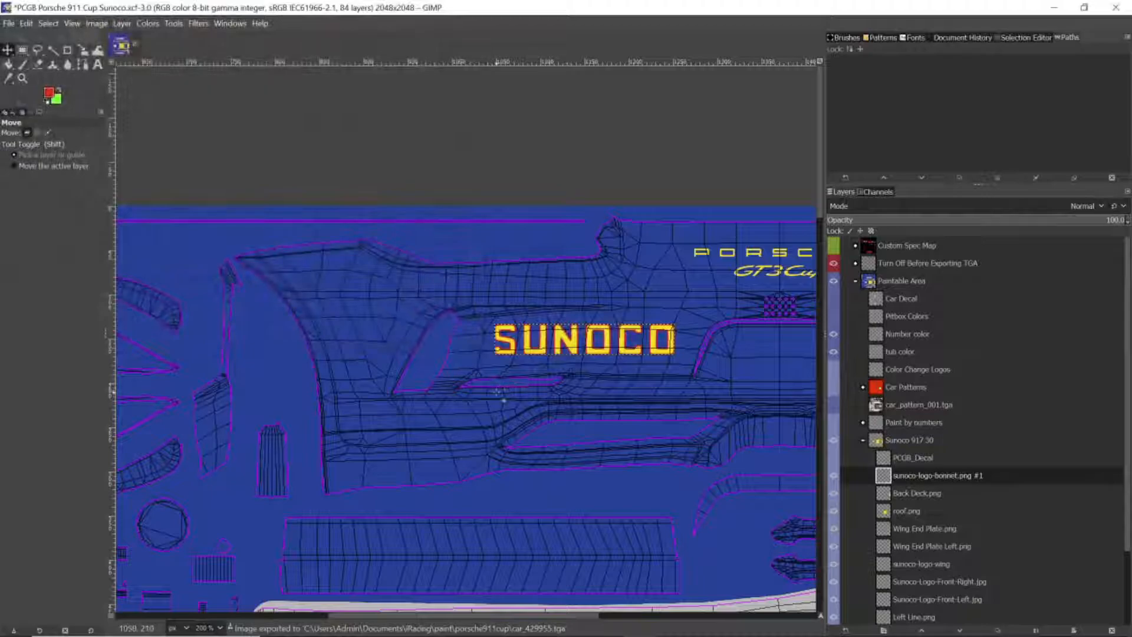
# - Rotate the iRacing Porsche to confirm the SUNOCO lettering sits lower on the rear bumper, then return to GIMP
pyautogui.hotkey('alt', 'Tab')
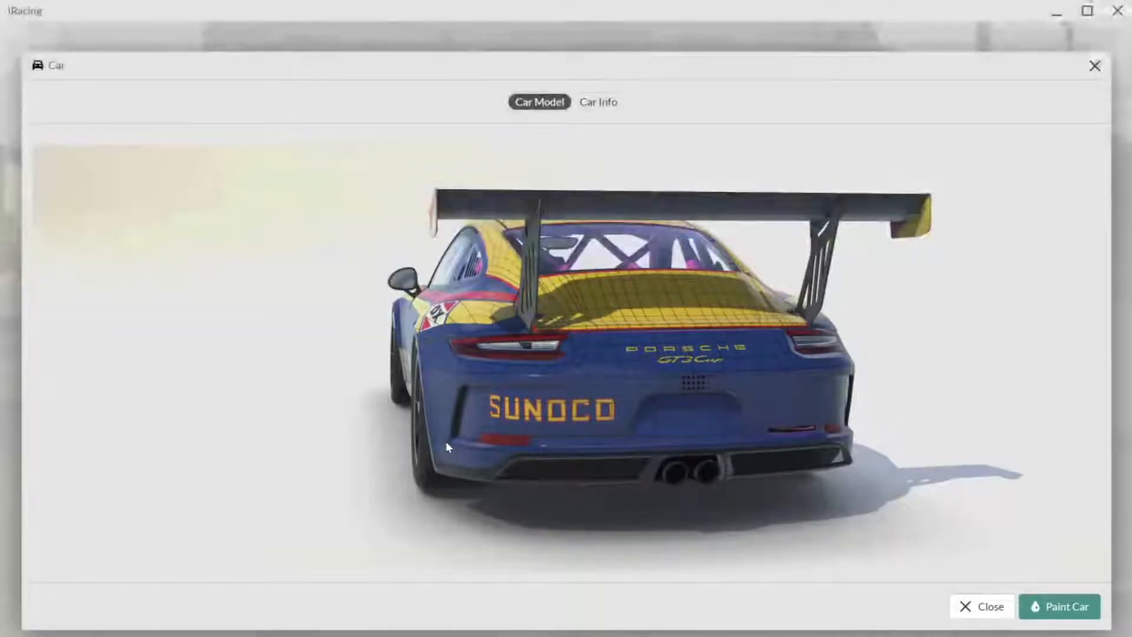
pyautogui.moveTo(445, 434); pyautogui.dragTo(438, 375)
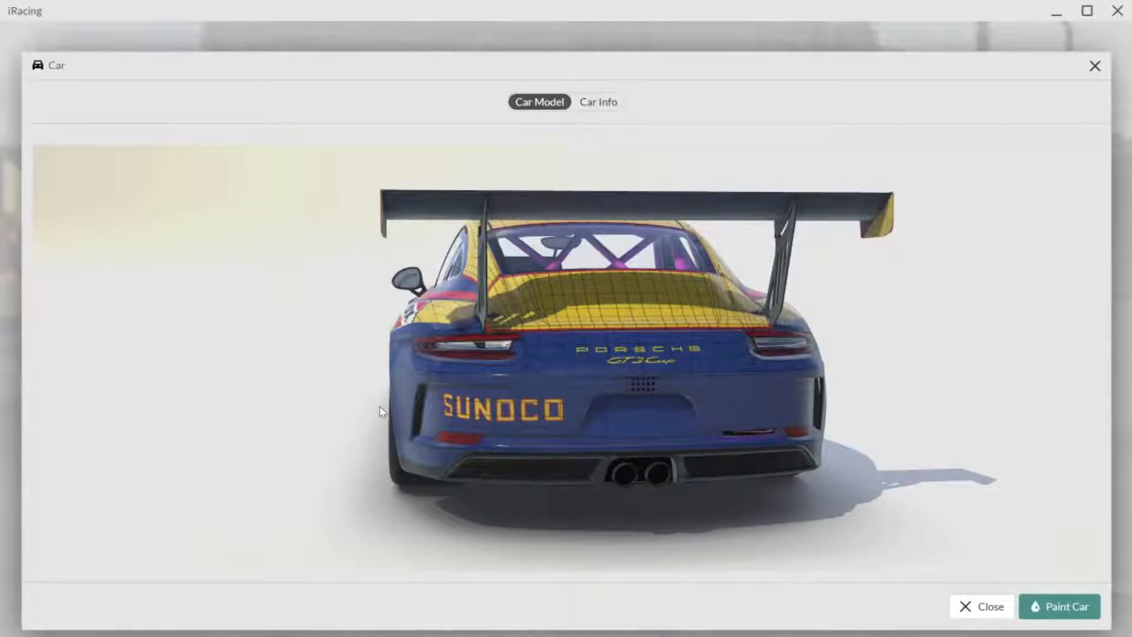
pyautogui.hotkey('alt', 'Tab')
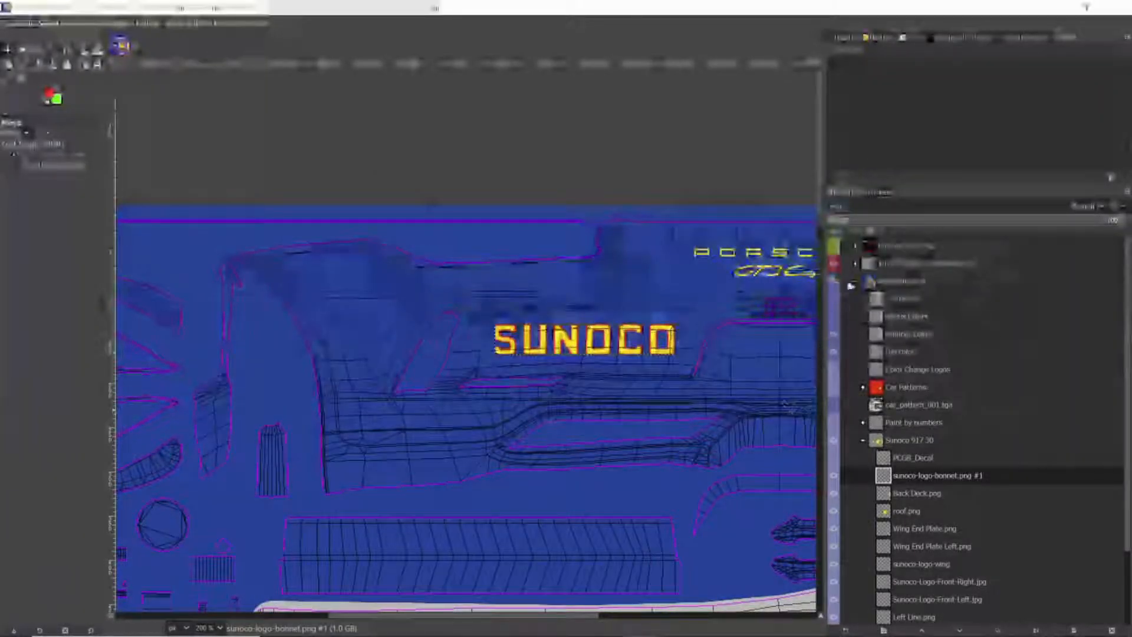
# - Hide the 'Turn Off Before Exporting TGA' wireframe layer and re-export the livery over the car TGA
pyautogui.click(834, 263)
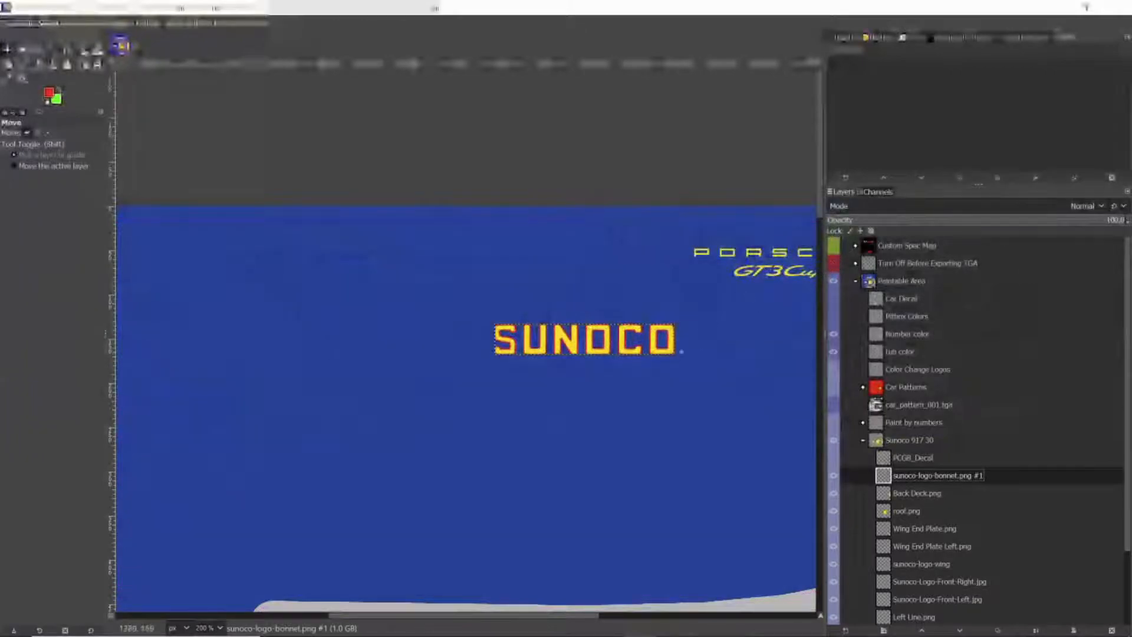
pyautogui.scroll(-4, 476, 484)
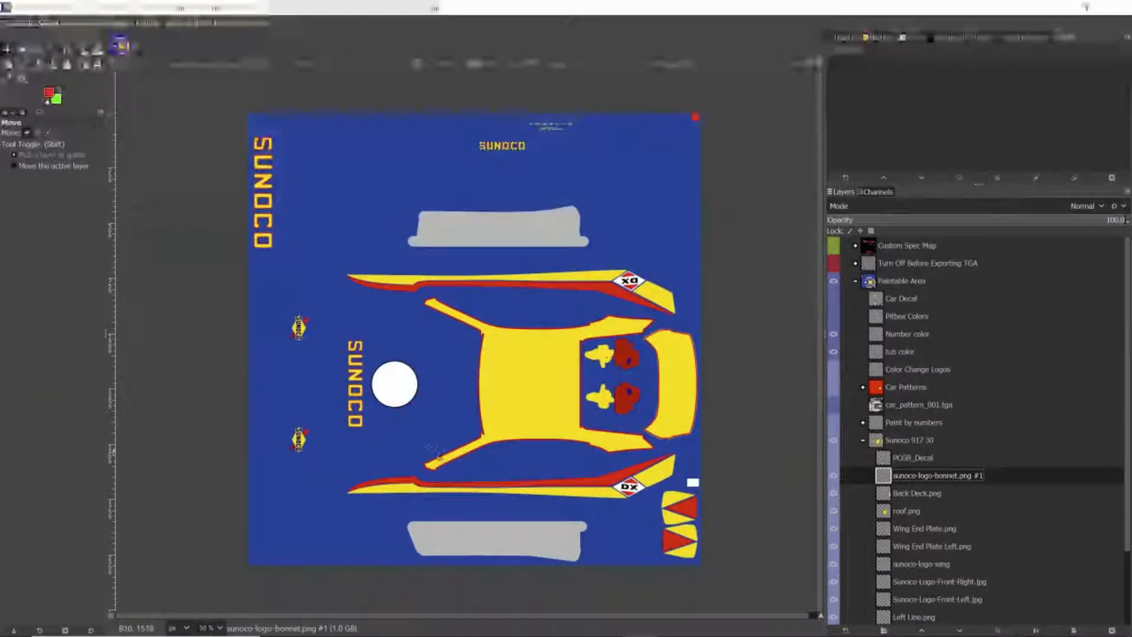
pyautogui.click(9, 24)
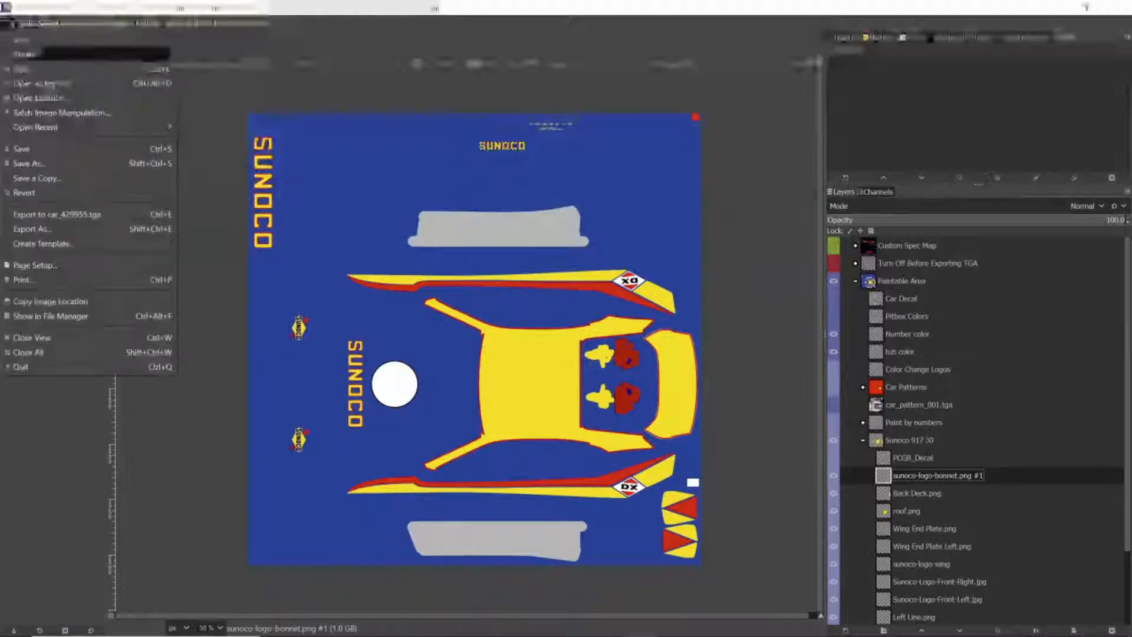
pyautogui.click(88, 231)
pyautogui.click(417, 344)
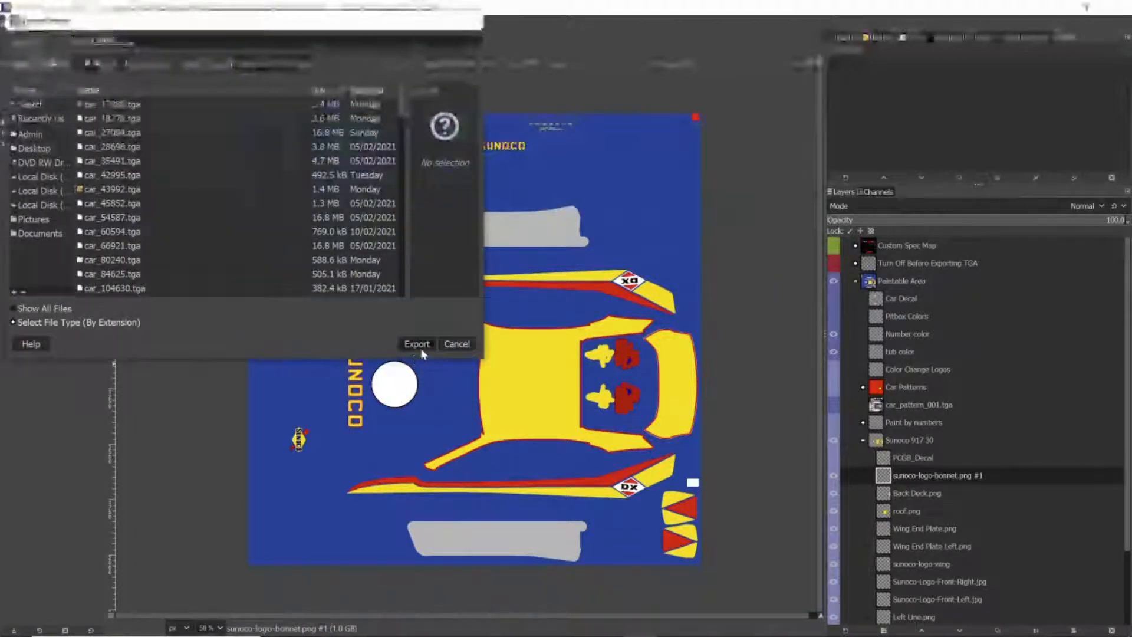
pyautogui.click(302, 247)
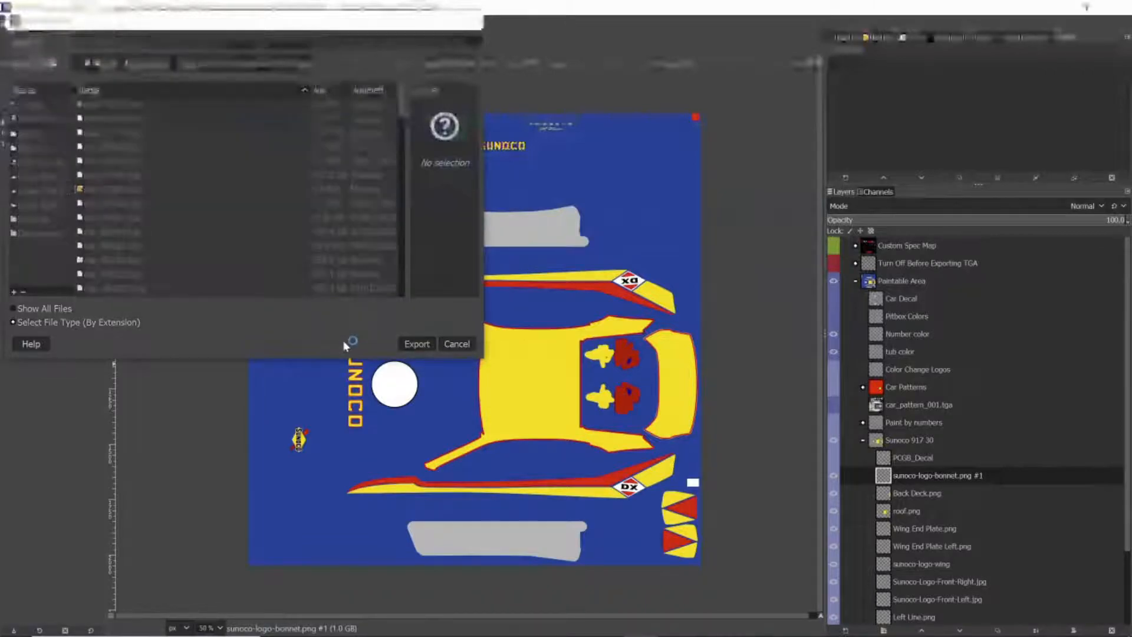
pyautogui.click(570, 360)
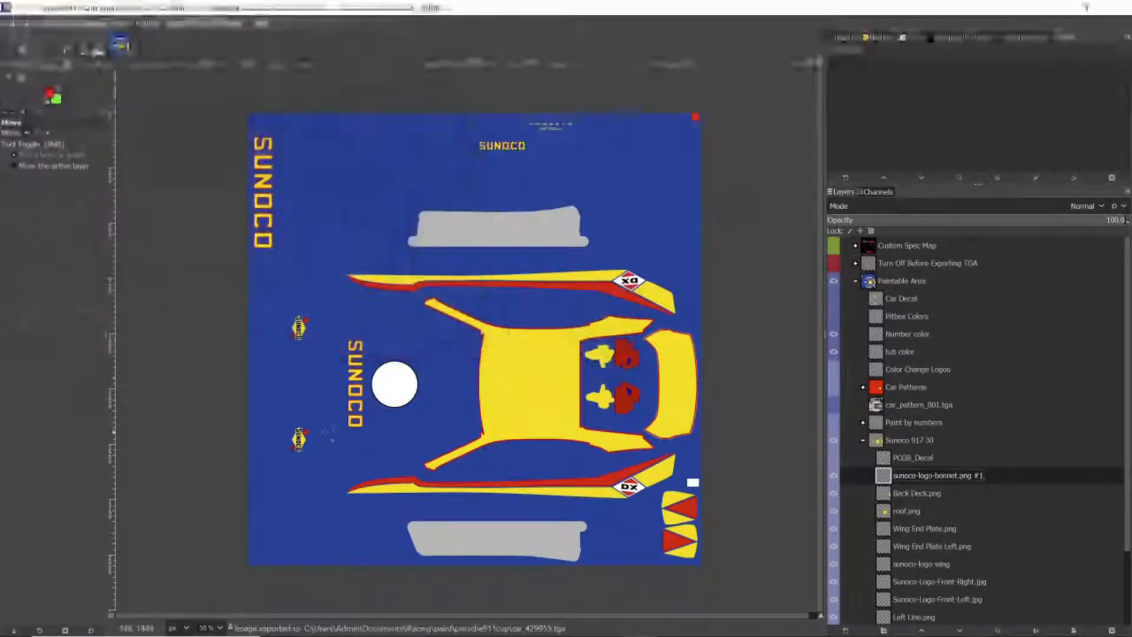
pyautogui.hotkey('alt', 'Tab')
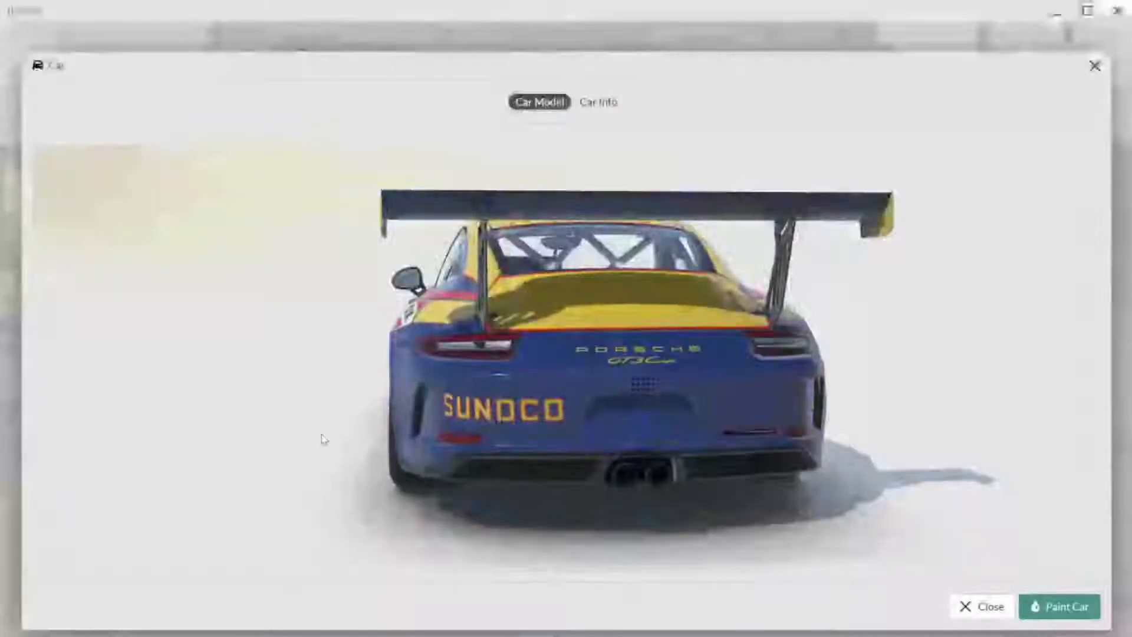
# - Turn the iRacing car to its left side to check the clean livery, then return to GIMP
pyautogui.moveTo(321, 435); pyautogui.dragTo(408, 419)
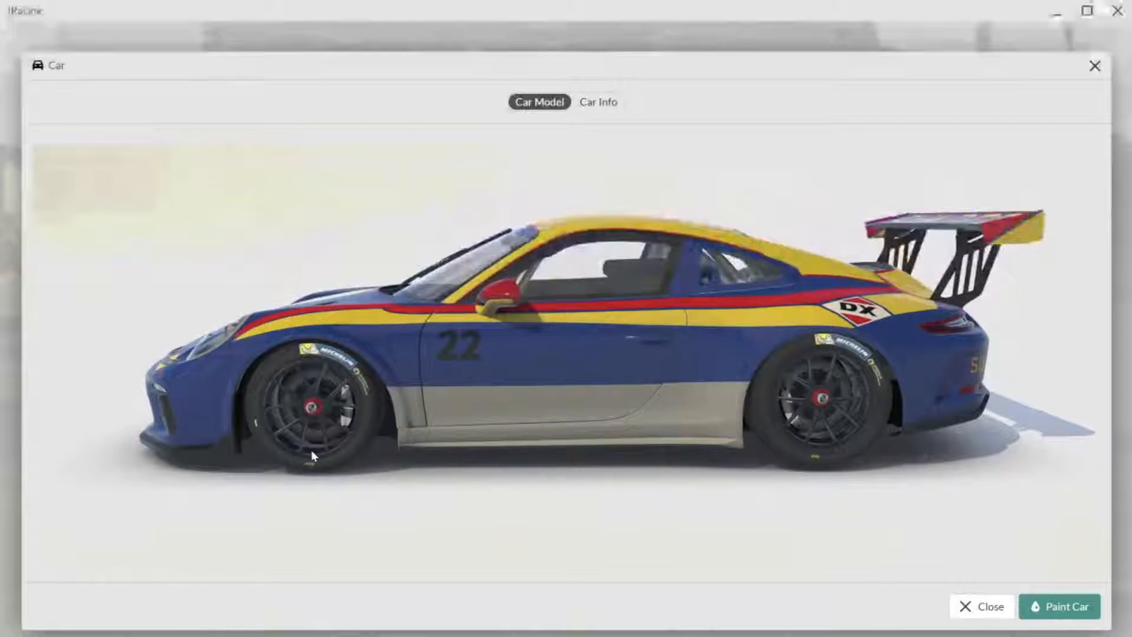
pyautogui.hotkey('alt', 'Tab')
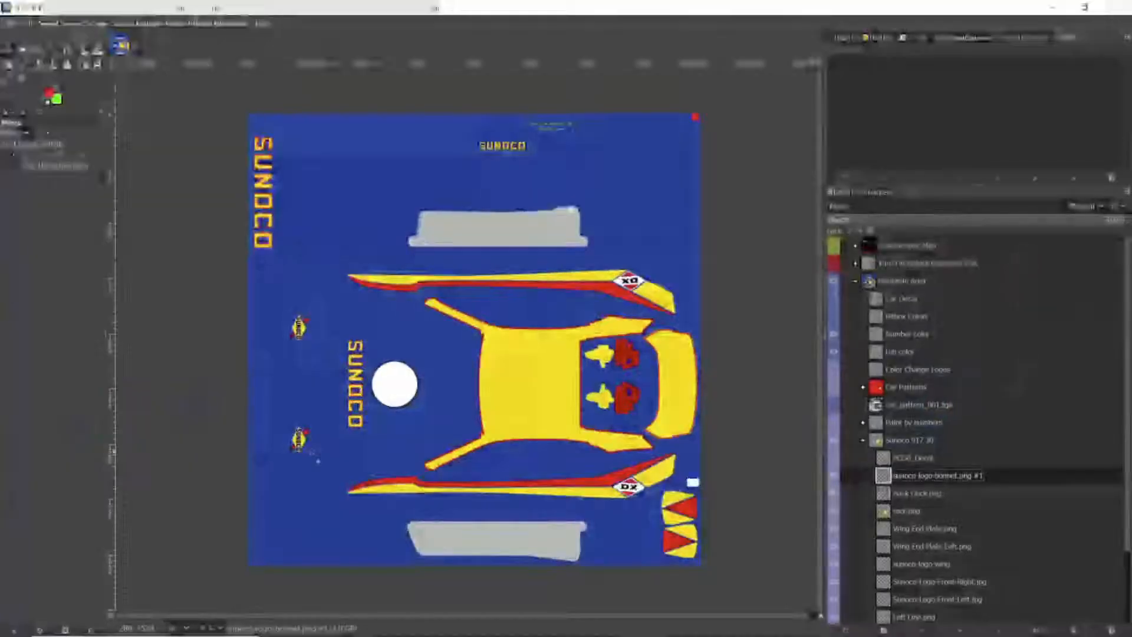
# - Toggle the Car Decal layer off and show the PCGB_Decal sponsor decals instead
pyautogui.click(833, 298)
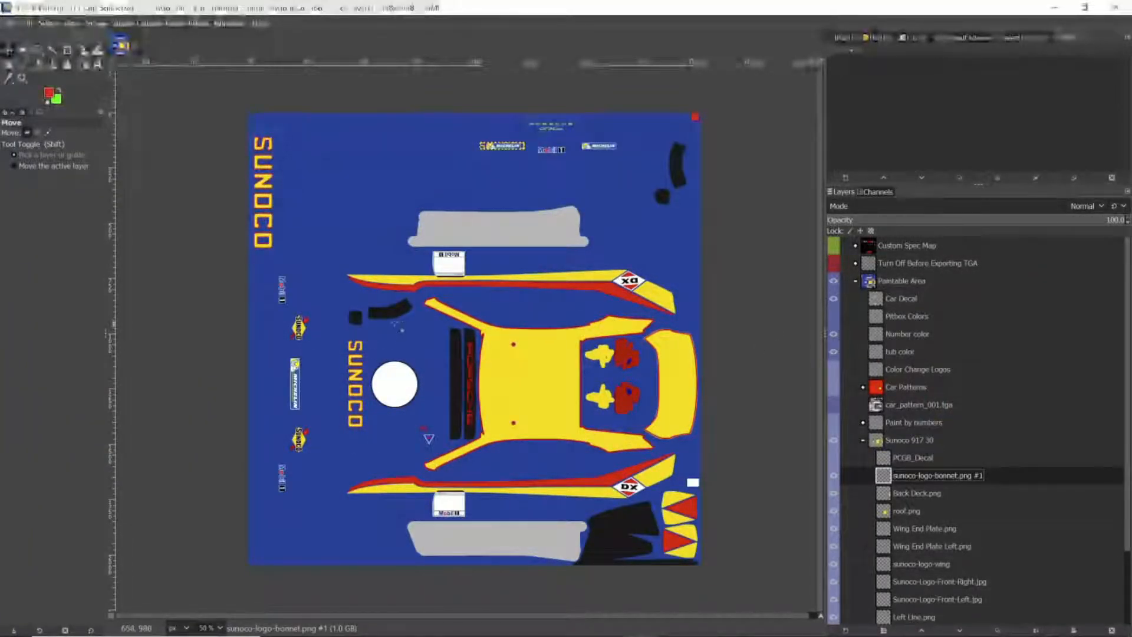
pyautogui.click(832, 298)
pyautogui.click(833, 298)
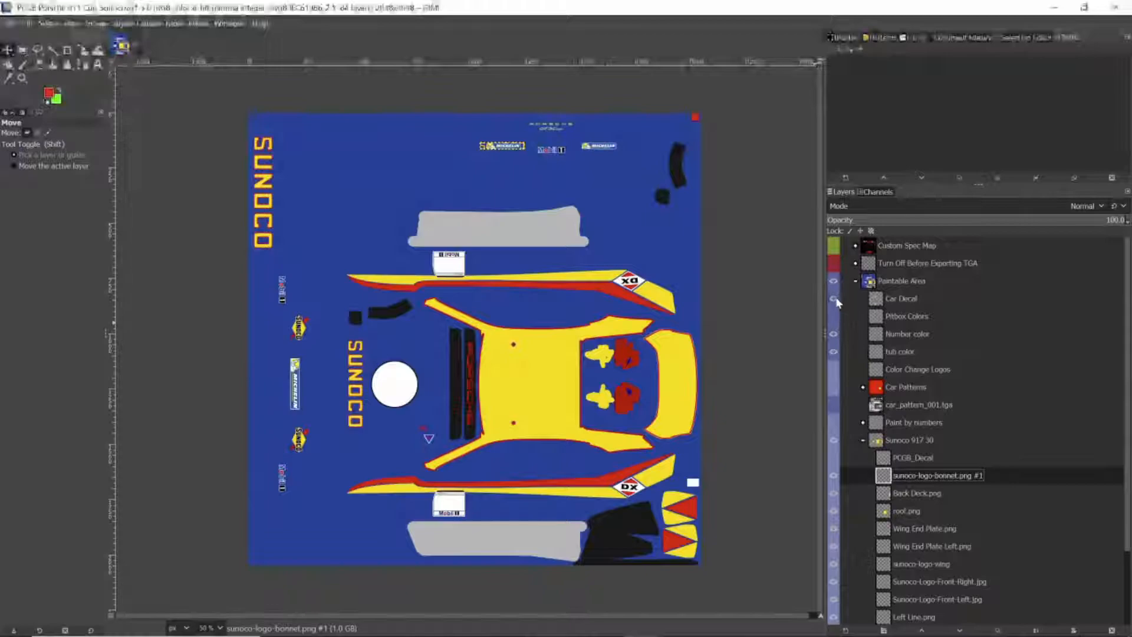
pyautogui.click(833, 298)
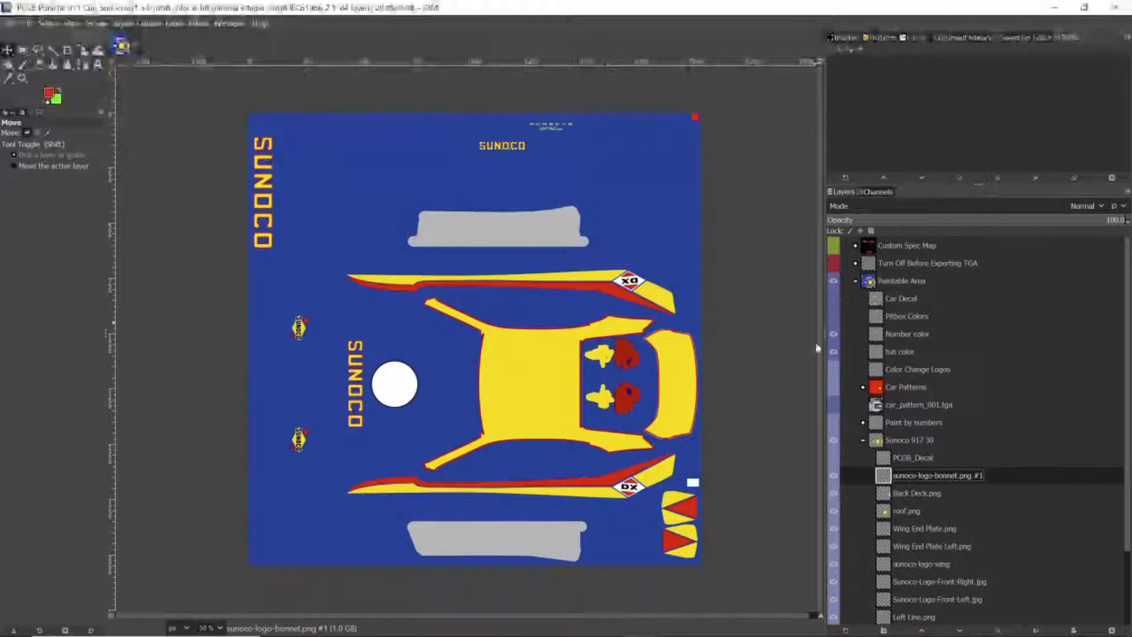
pyautogui.click(833, 458)
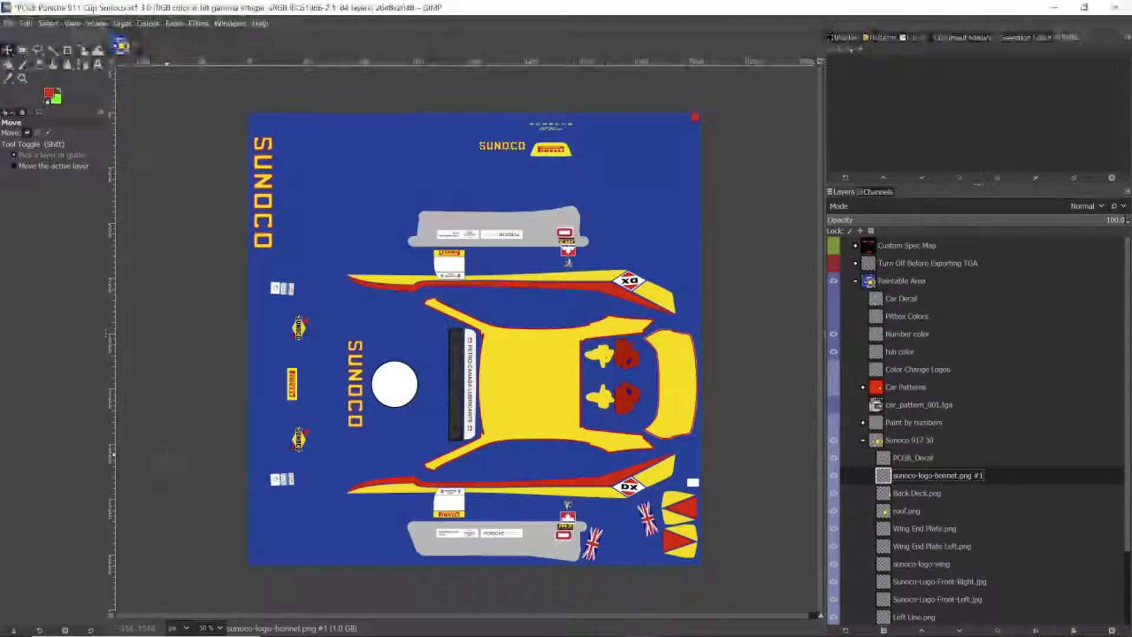
# - Export the livery over car_429955.tga, replacing the file, then view it in iRacing
pyautogui.click(9, 24)
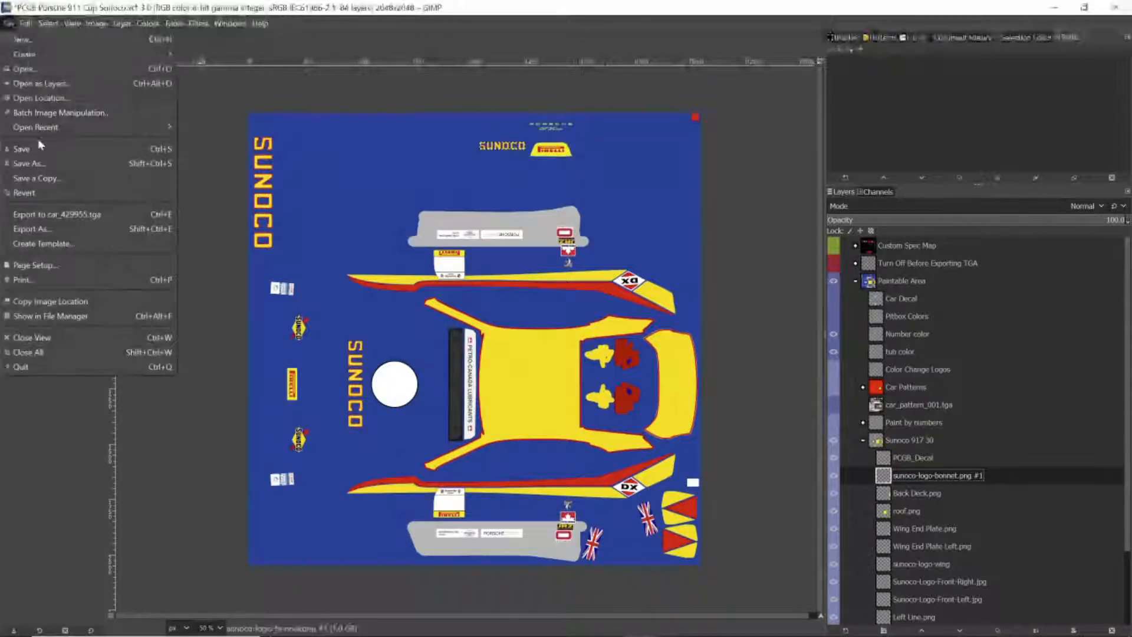
pyautogui.click(58, 228)
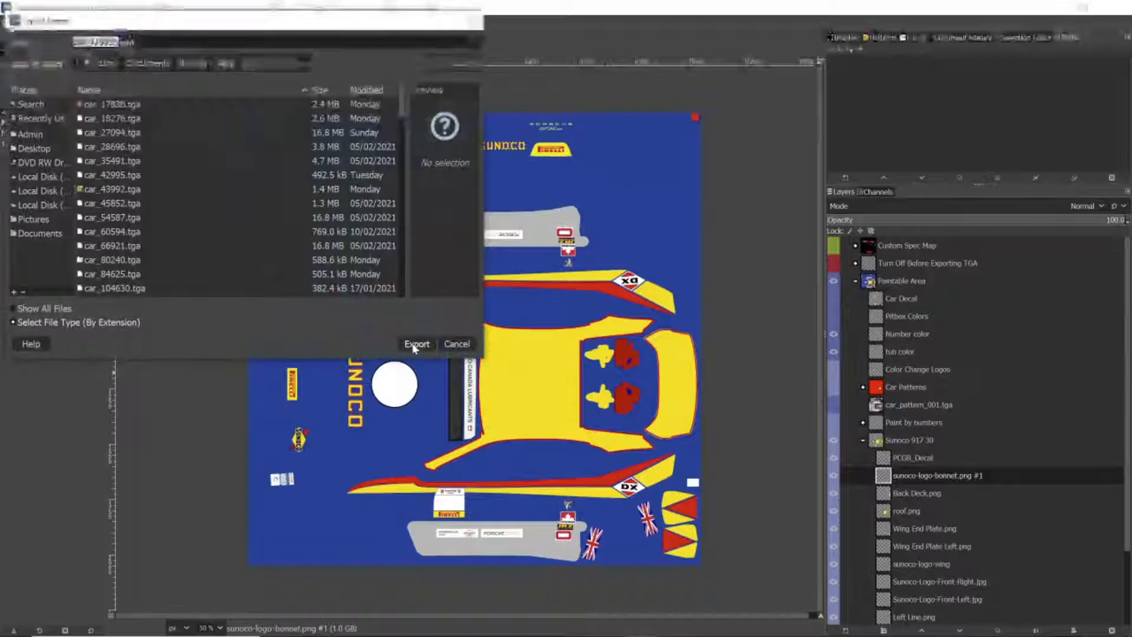
pyautogui.click(408, 344)
pyautogui.click(299, 247)
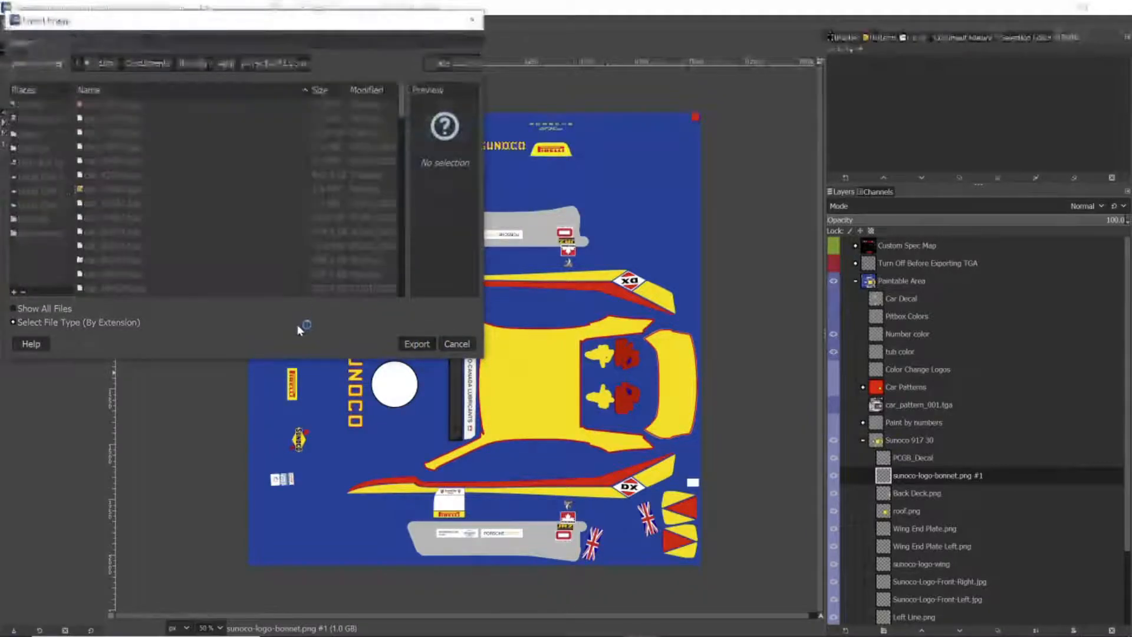
pyautogui.click(563, 361)
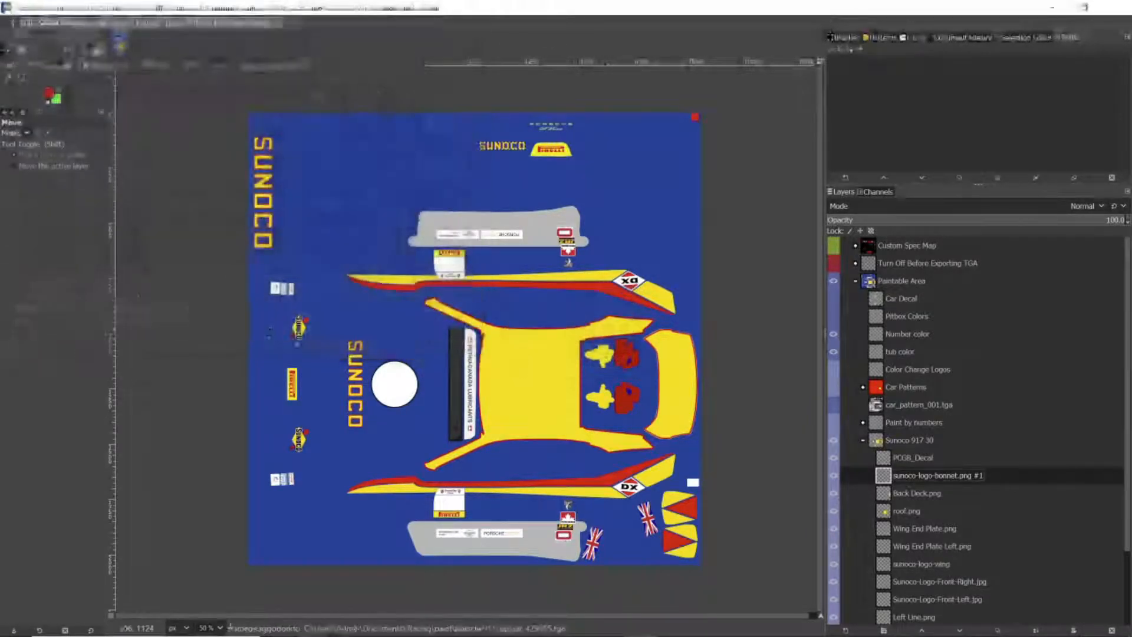
pyautogui.hotkey('alt', 'Tab')
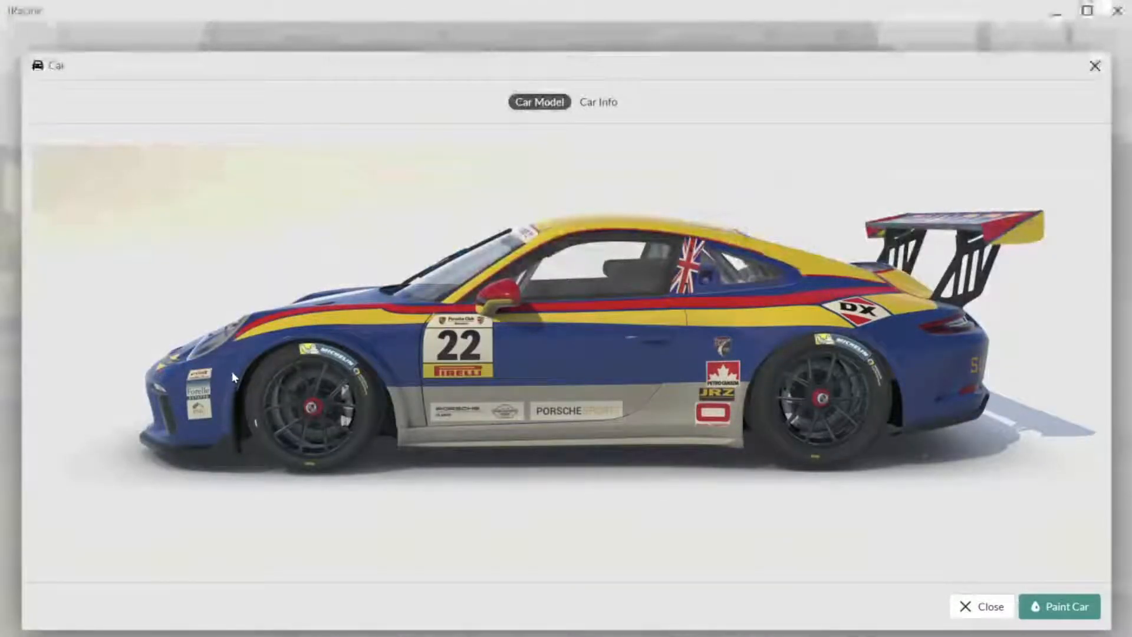
# - Rotate the car to a low head-on front view to inspect the SUNOCO bonnet and bumper
pyautogui.moveTo(229, 375); pyautogui.dragTo(267, 355)
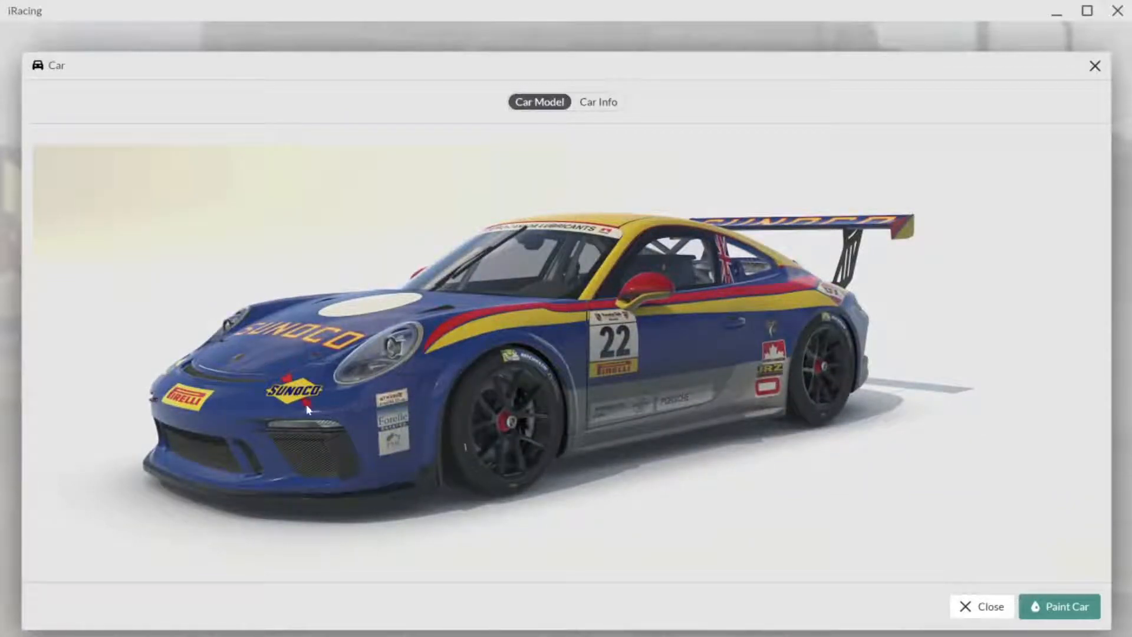
pyautogui.moveTo(303, 404); pyautogui.dragTo(360, 413)
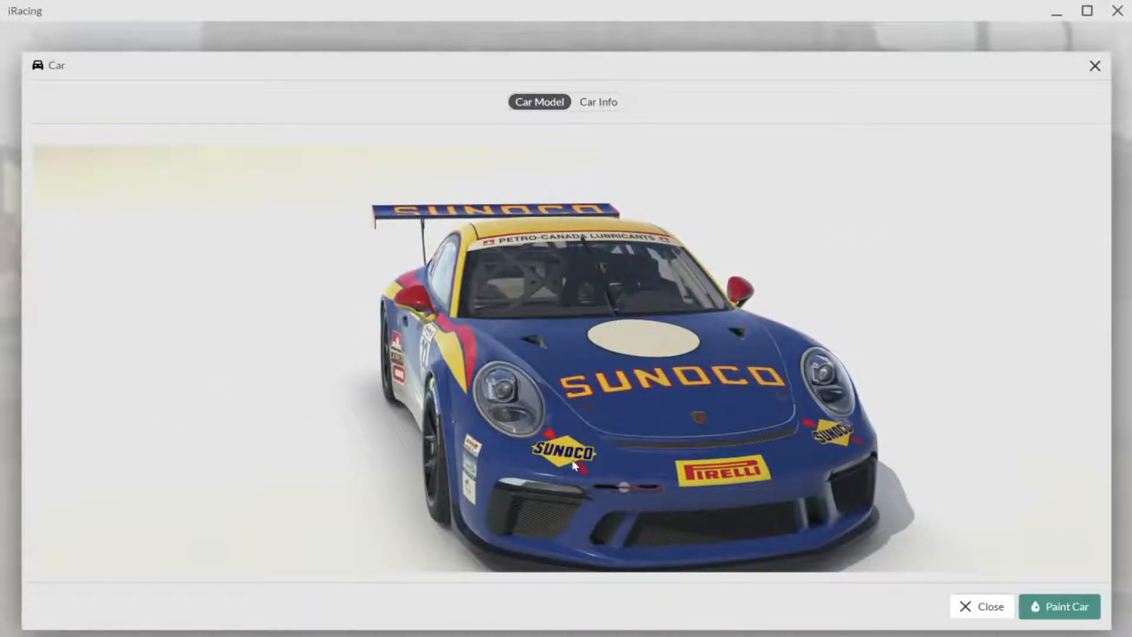
pyautogui.moveTo(577, 457); pyautogui.dragTo(555, 437)
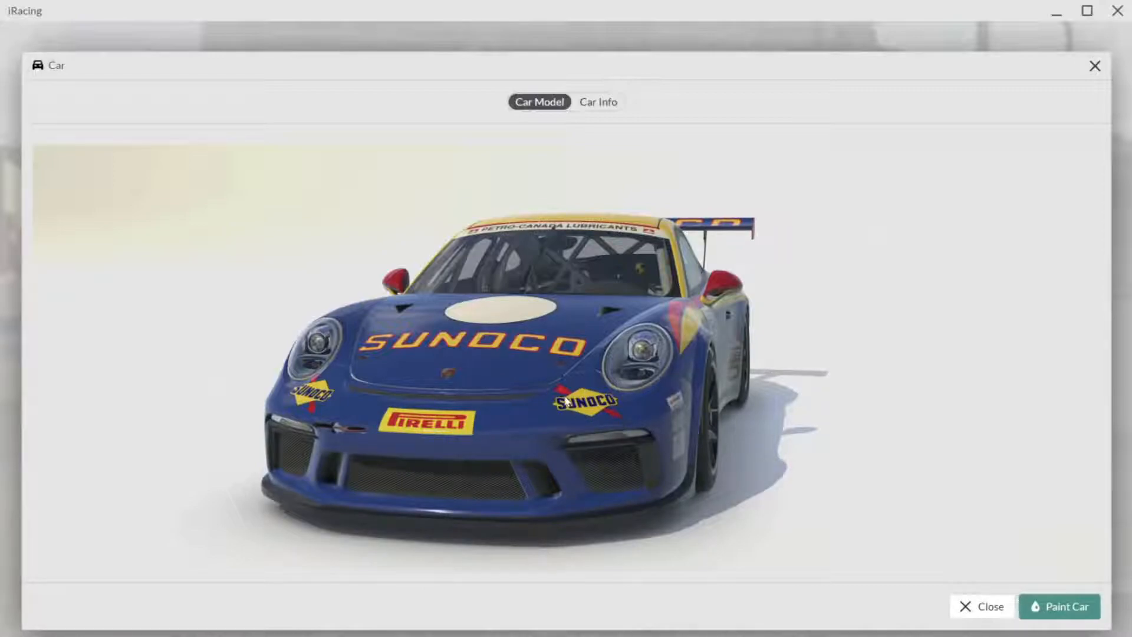
# - Back in GIMP, make the Turn Off Before Exporting TGA wireframe layer visible
pyautogui.hotkey('alt', 'Tab')
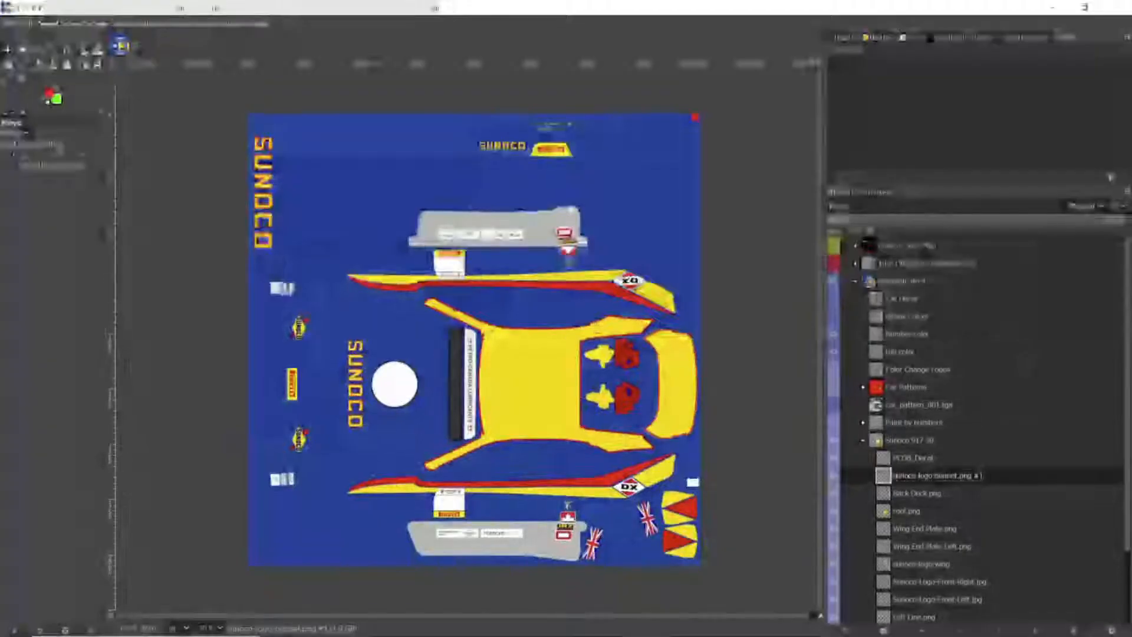
pyautogui.click(833, 265)
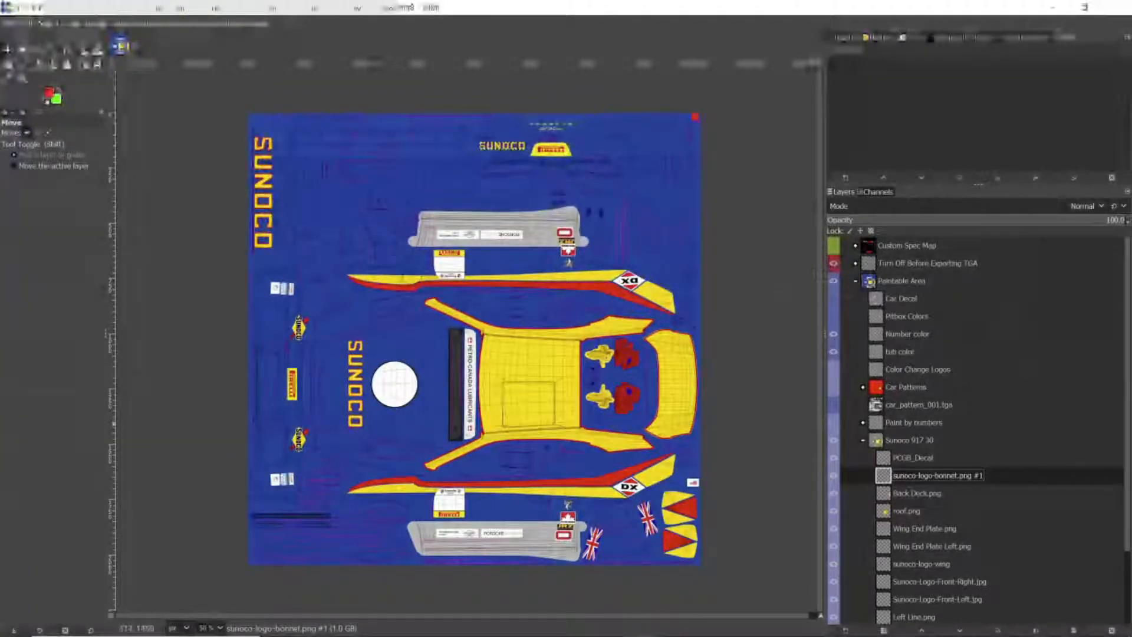
pyautogui.scroll(3, 291, 447)
pyautogui.scroll(2, 304, 432)
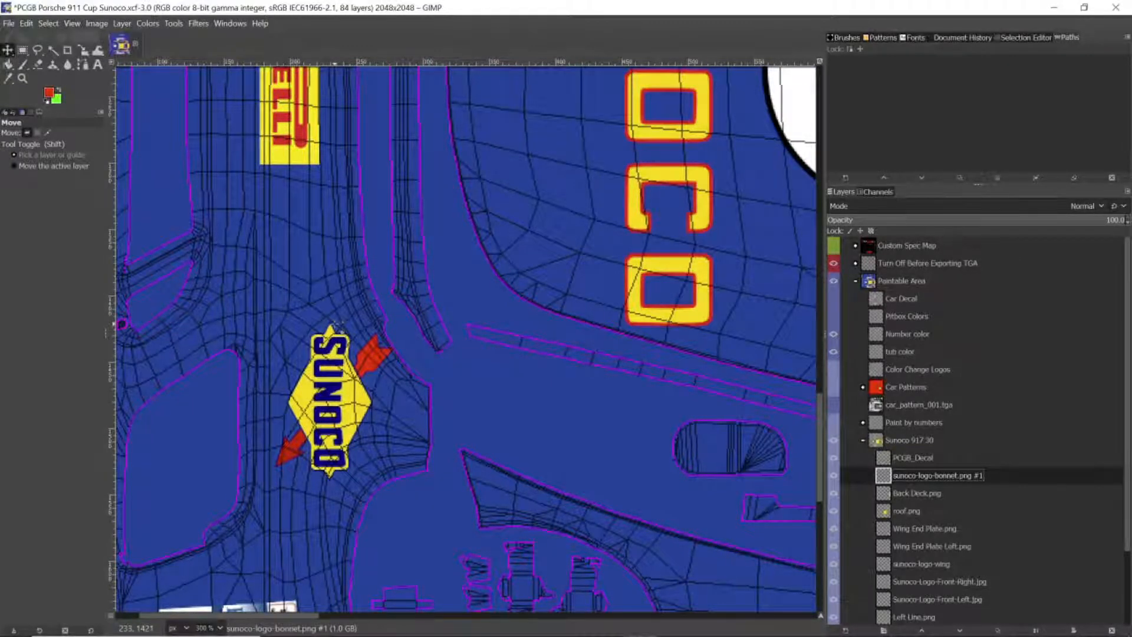
# - Re-export the livery over car_429955.tga, replacing it, and return to iRacing
pyautogui.click(10, 26)
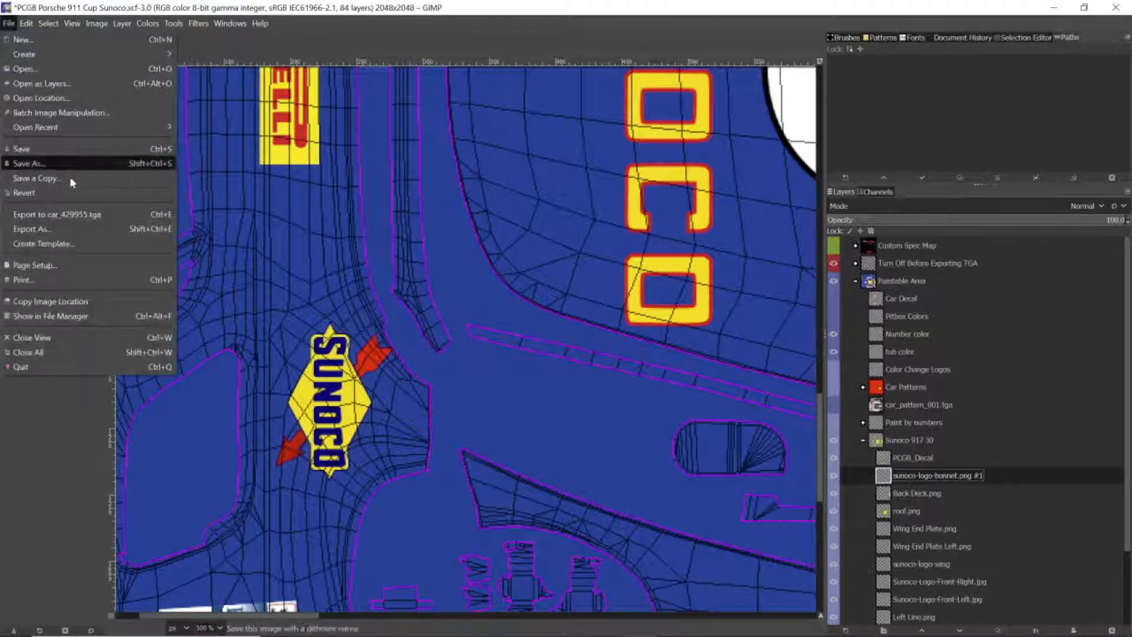
pyautogui.click(81, 230)
pyautogui.click(429, 348)
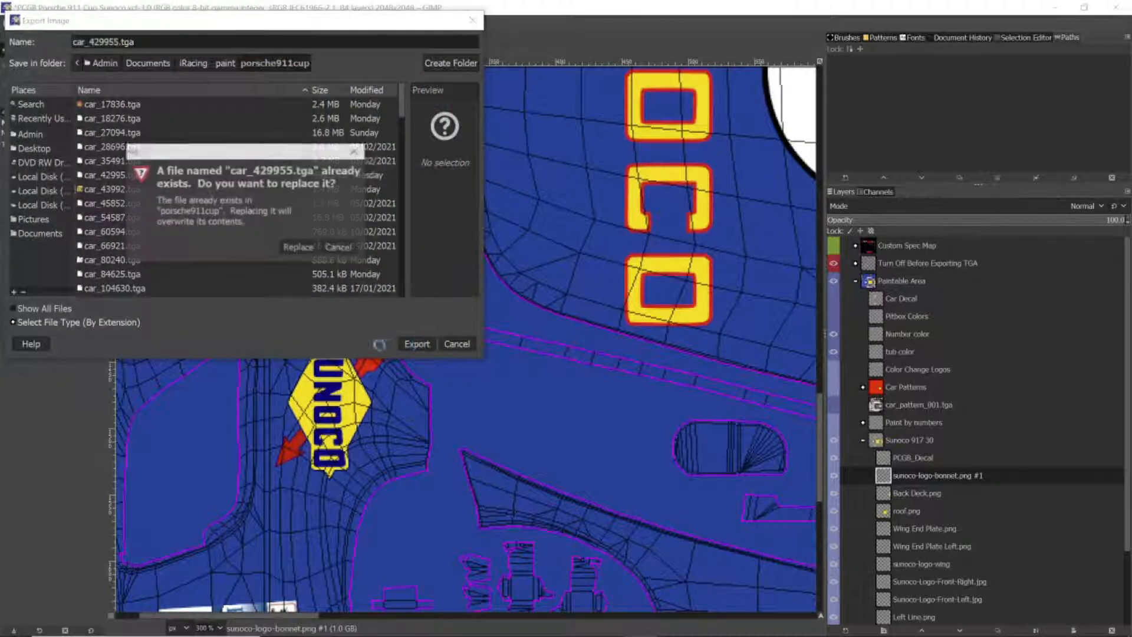
pyautogui.click(299, 247)
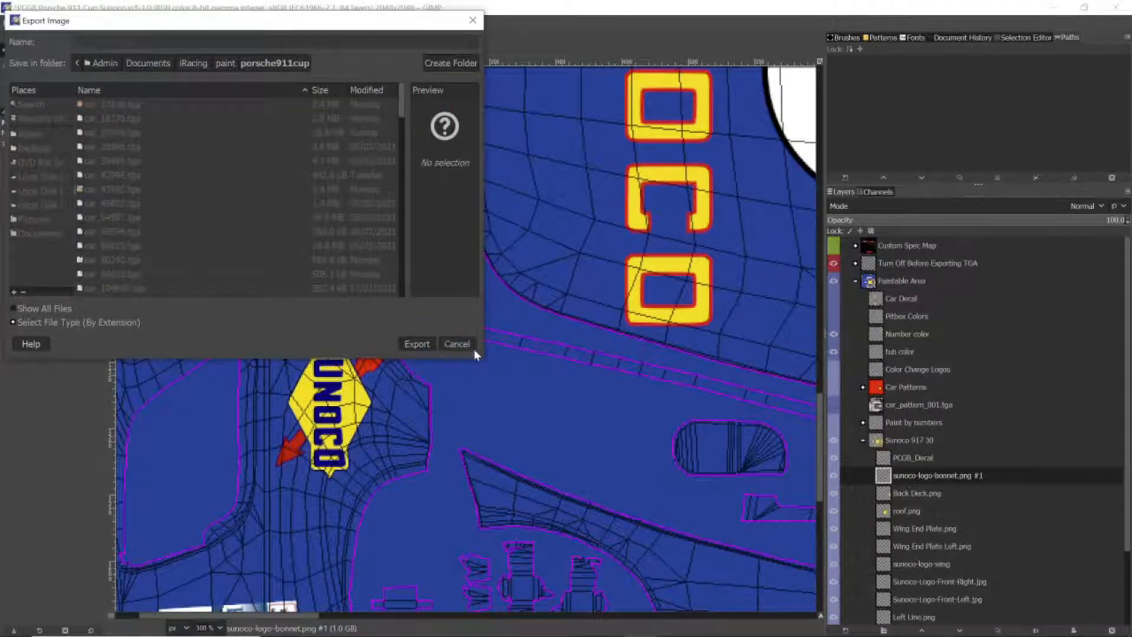
pyautogui.click(563, 359)
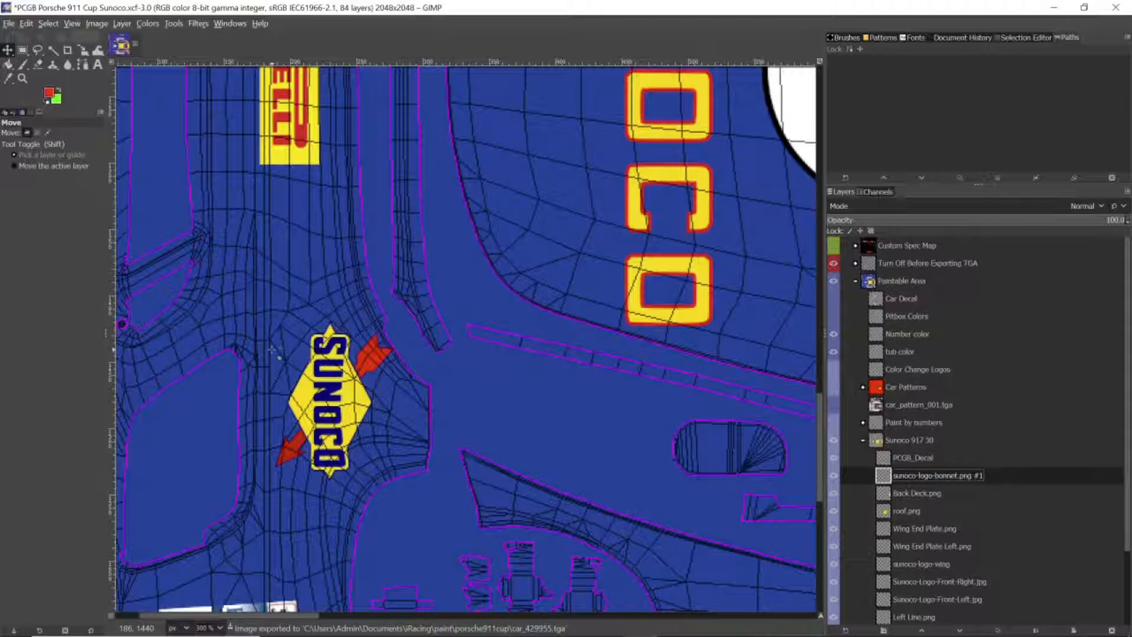
pyautogui.hotkey('alt', 'Tab')
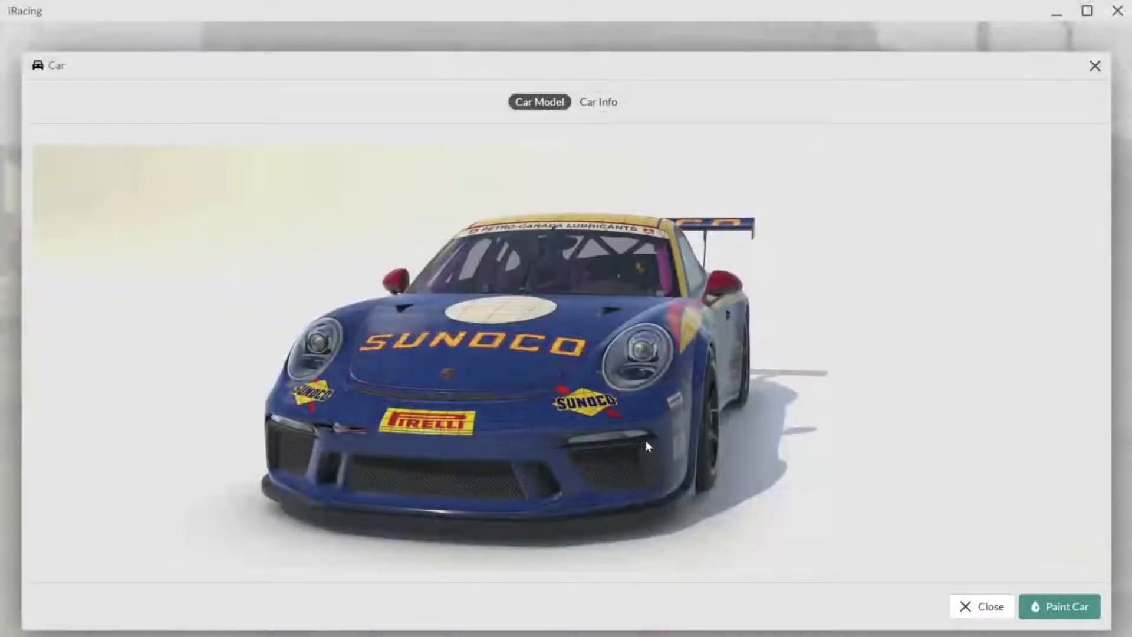
# - Zoom in on the car's front in the viewer, then return to the livery in GIMP
pyautogui.scroll(5, 646, 446)
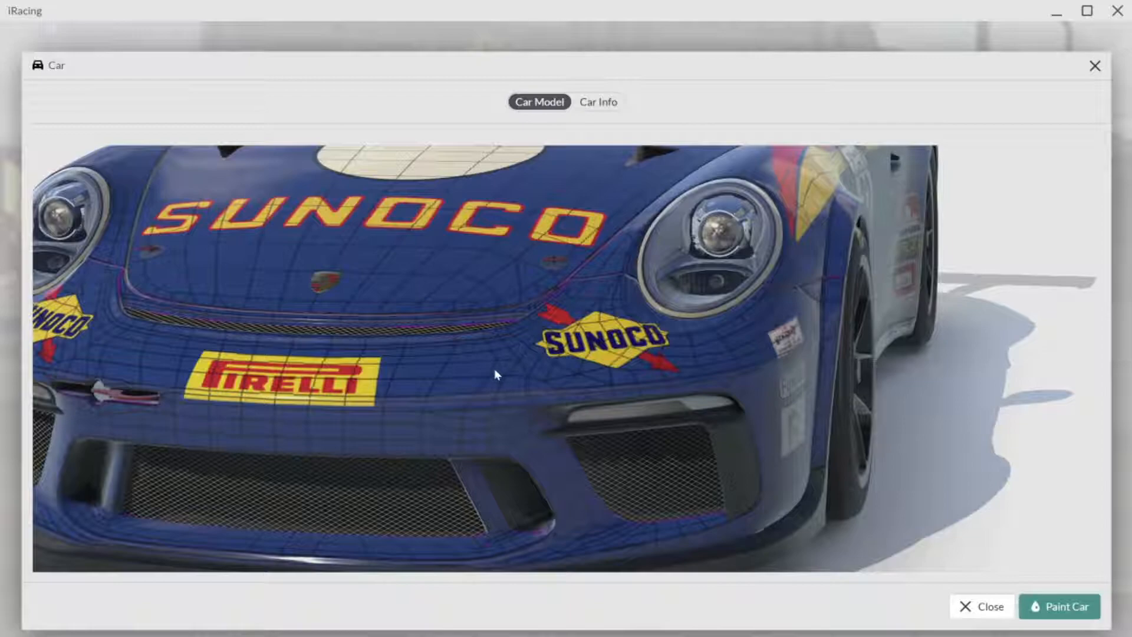
pyautogui.hotkey('alt', 'Tab')
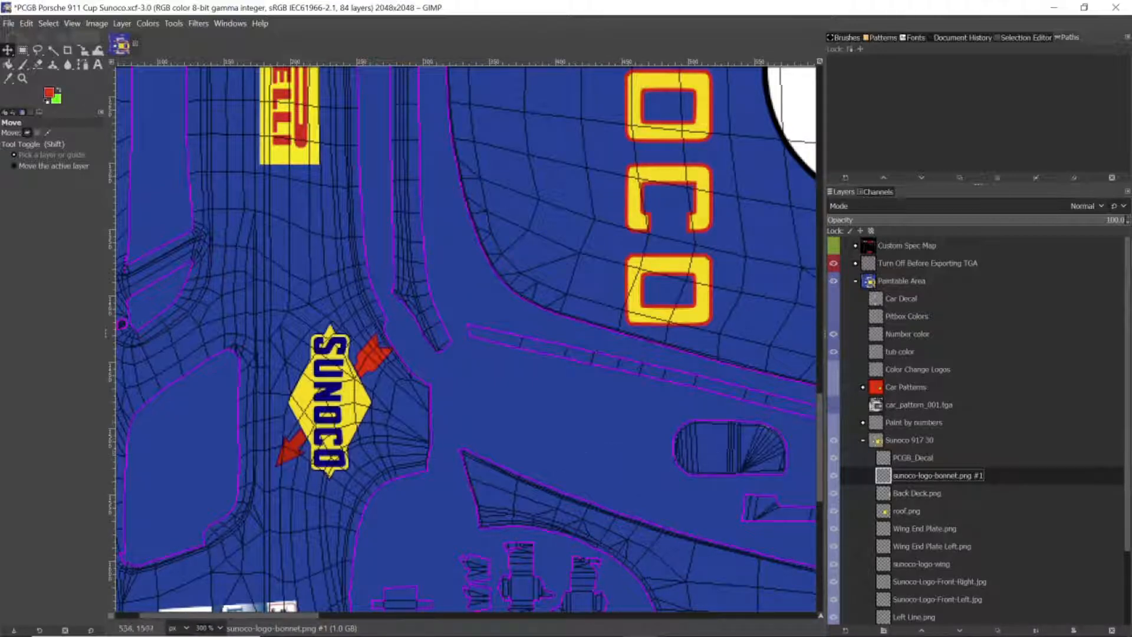
# - Check the Workflow slide in PowerPoint, zoom the GIMP canvas out to 50%, then return to PowerPoint
pyautogui.hotkey('alt', 'Tab')
pyautogui.press('Tab')
pyautogui.press('Tab')
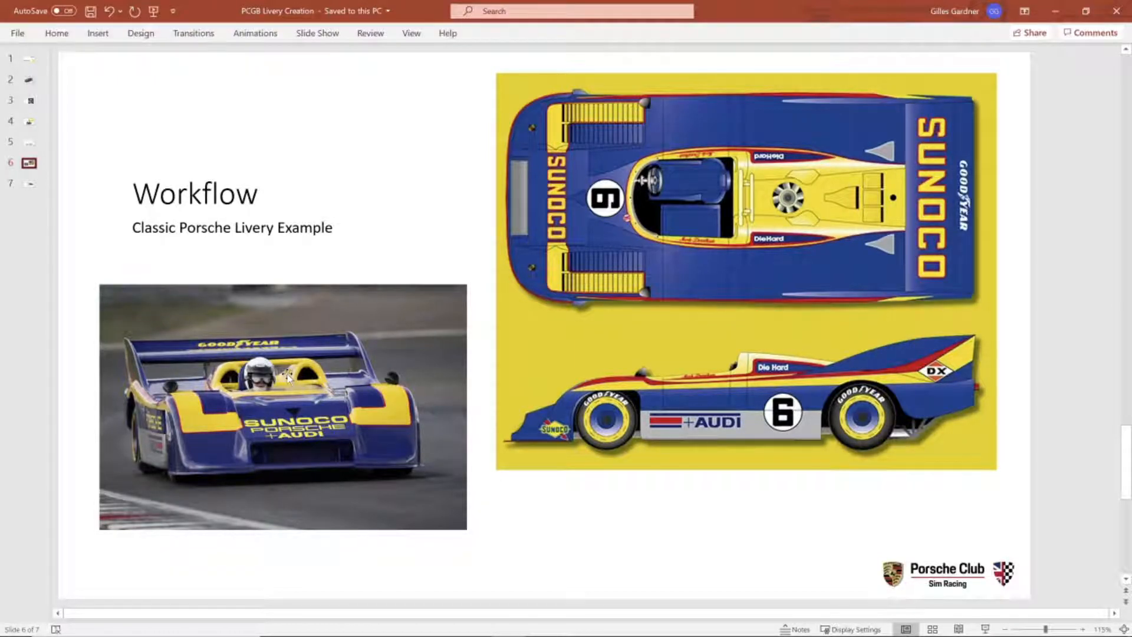
pyautogui.hotkey('alt', 'Tab')
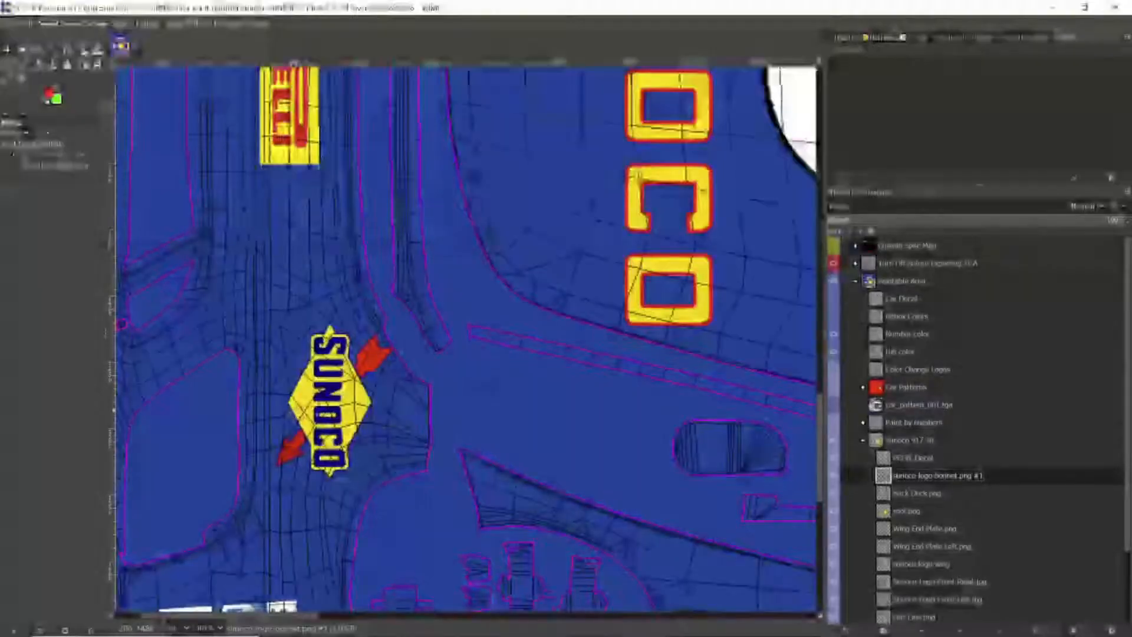
pyautogui.scroll(-5, 408, 399)
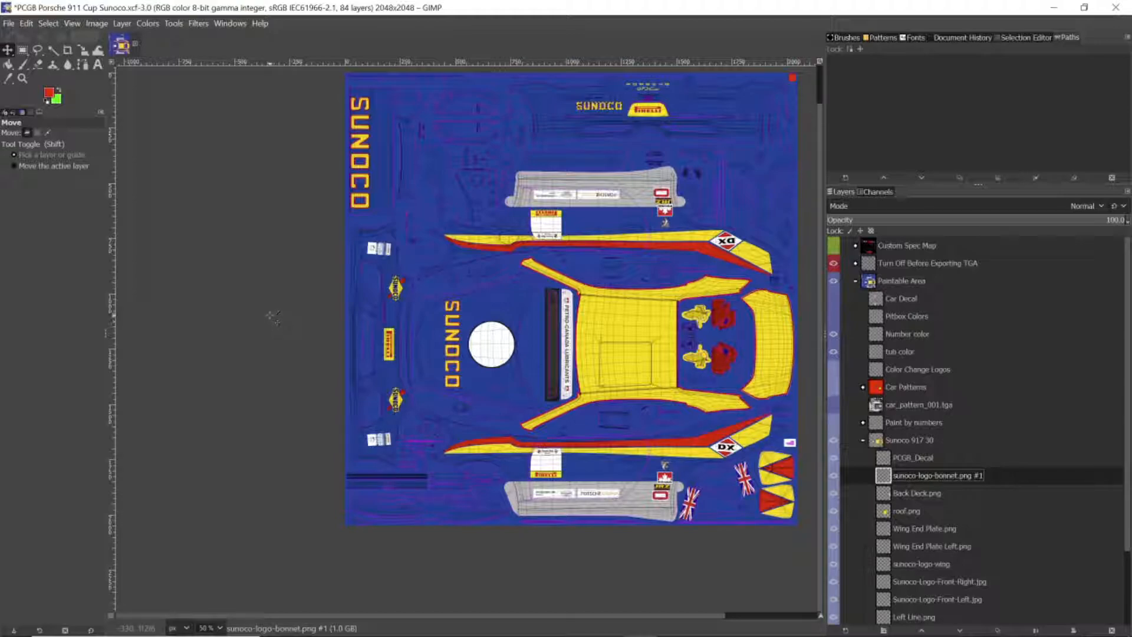
pyautogui.hotkey('alt', 'Tab')
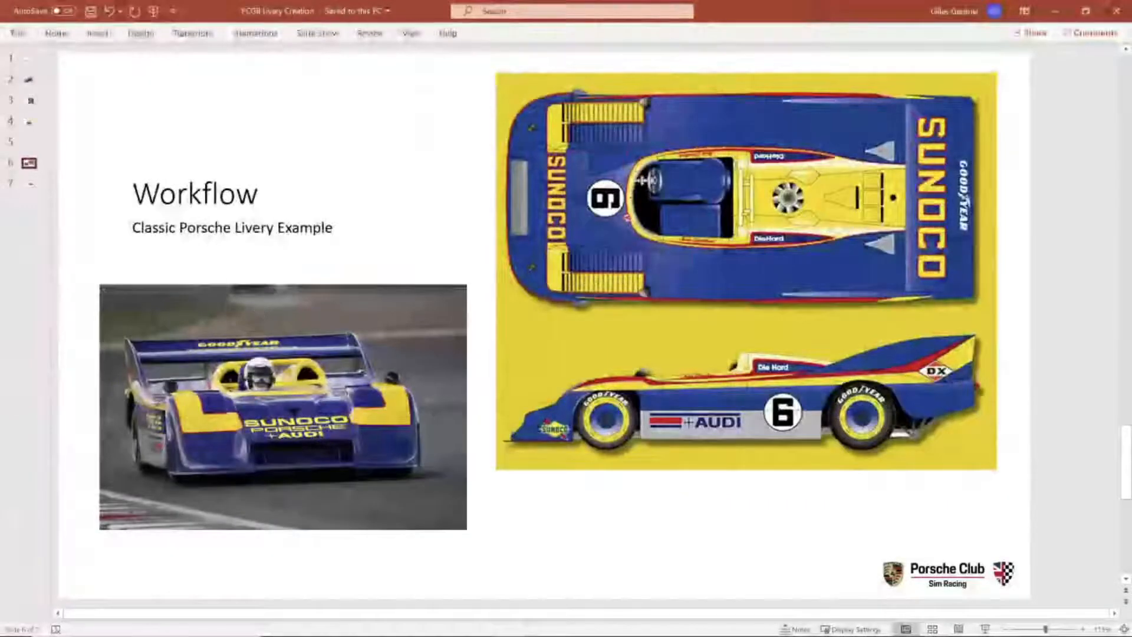
# - Go to the iRacing Details slide (slide 7), then return to the livery in GIMP
pyautogui.click(26, 188)
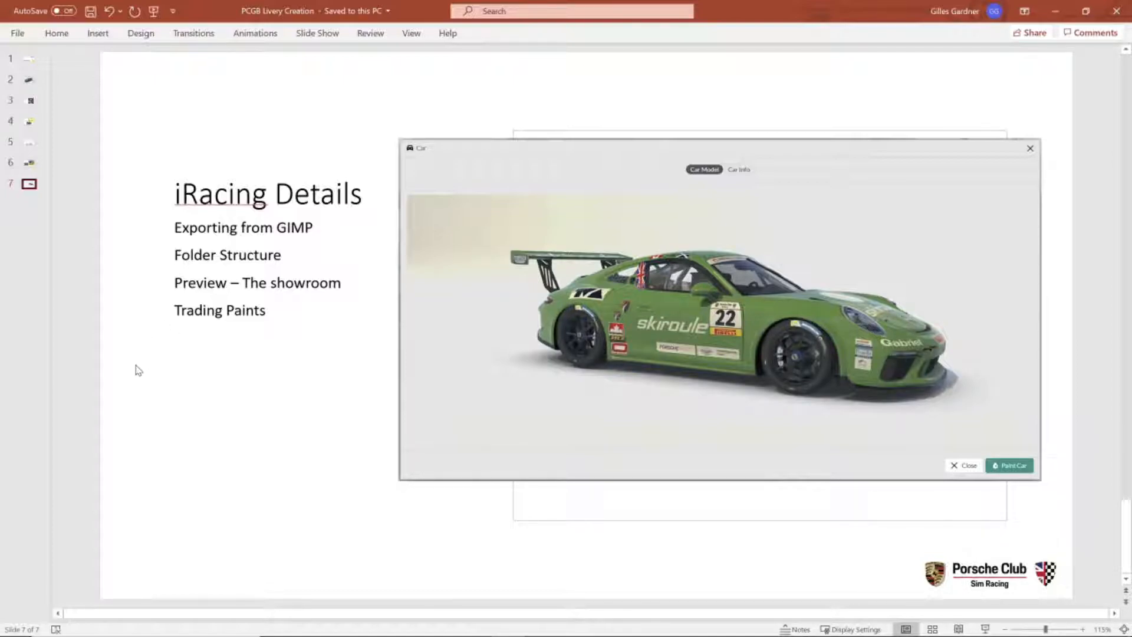
pyautogui.hotkey('alt', 'Tab')
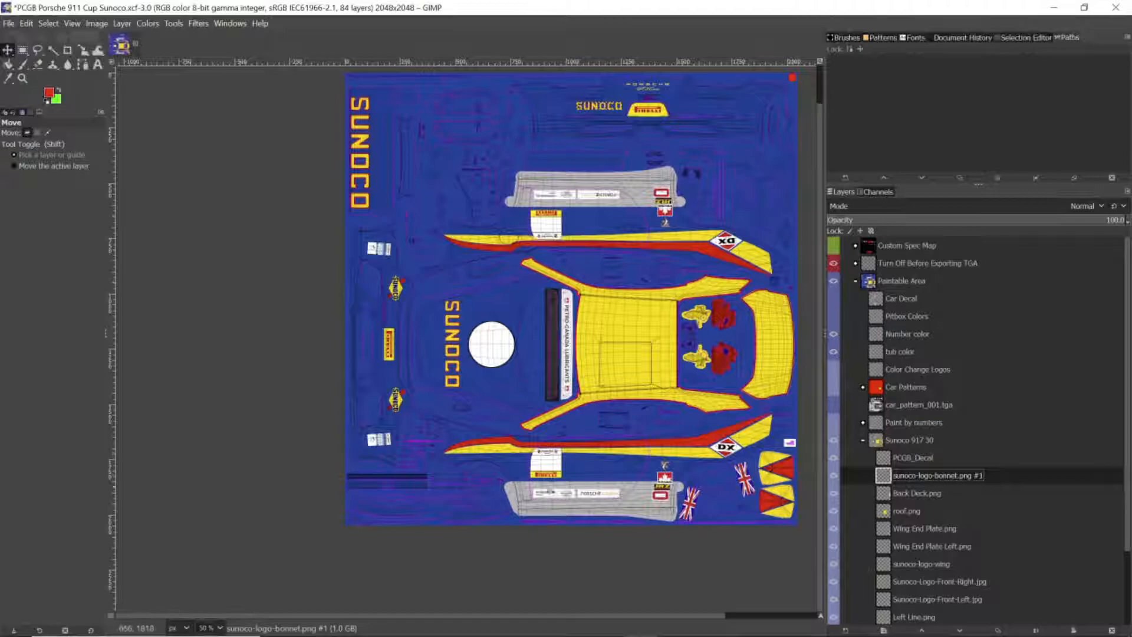
# - Hide the Turn Off Before Exporting TGA wireframe layer and switch to iRacing
pyautogui.click(833, 264)
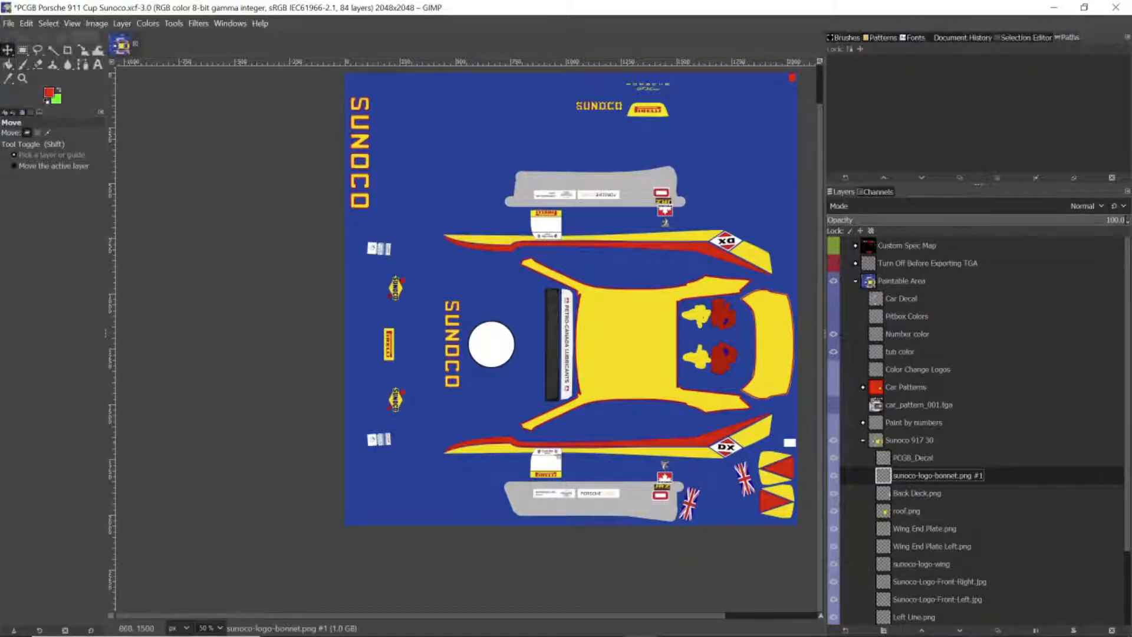
pyautogui.hotkey('alt', 'Tab')
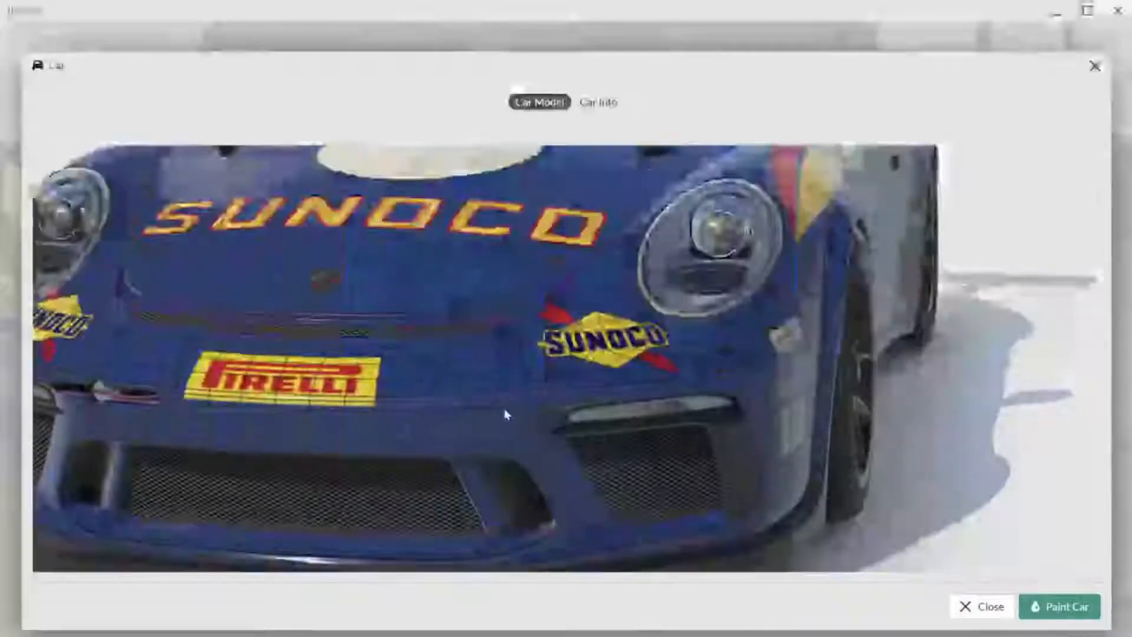
# - Orbit the car around its rear to a front three-quarter view, then return to GIMP
pyautogui.scroll(-3, 635, 386)
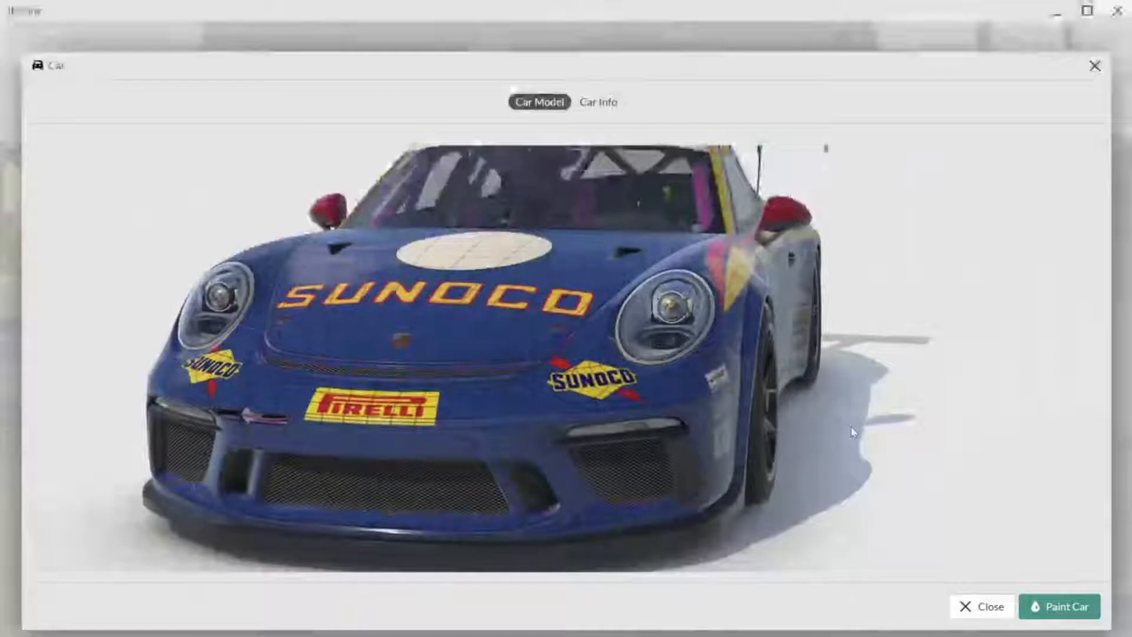
pyautogui.moveTo(634, 386); pyautogui.dragTo(722, 420)
pyautogui.moveTo(684, 435); pyautogui.dragTo(370, 460)
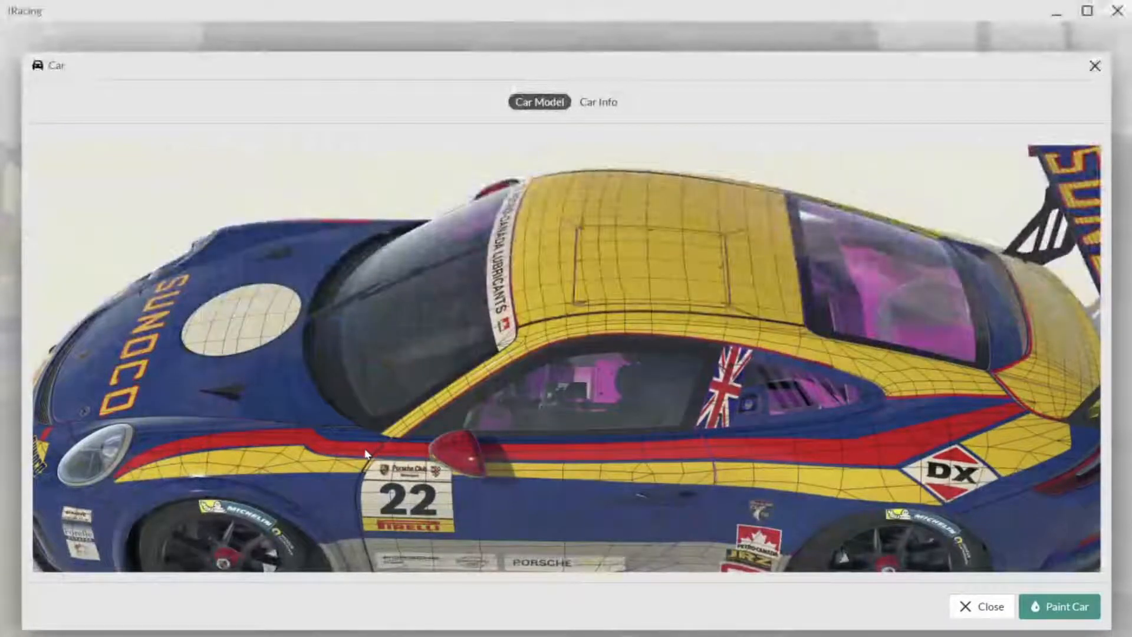
pyautogui.hotkey('alt', 'Tab')
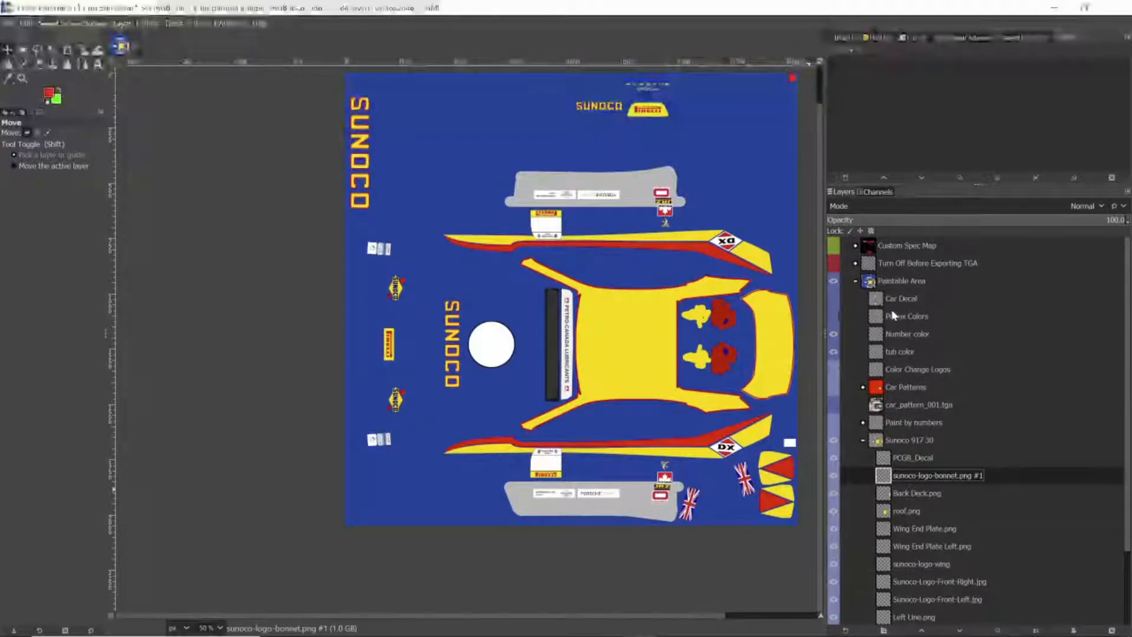
# - Re-enable the template wireframe layer and zoom out to view the whole livery texture
pyautogui.click(833, 264)
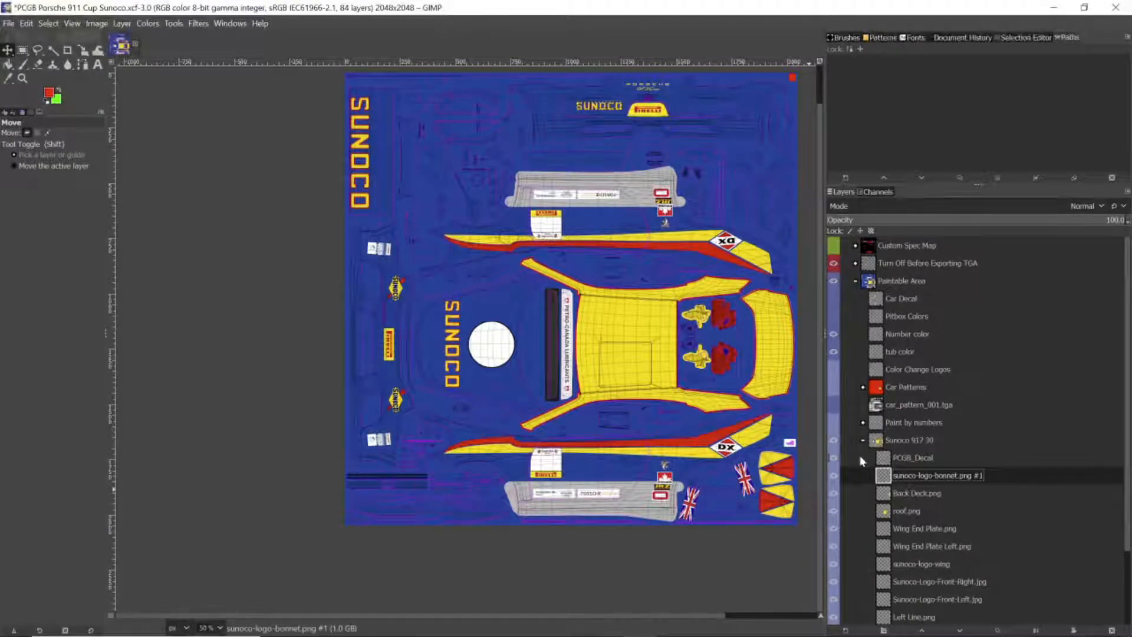
pyautogui.scroll(5, 806, 452)
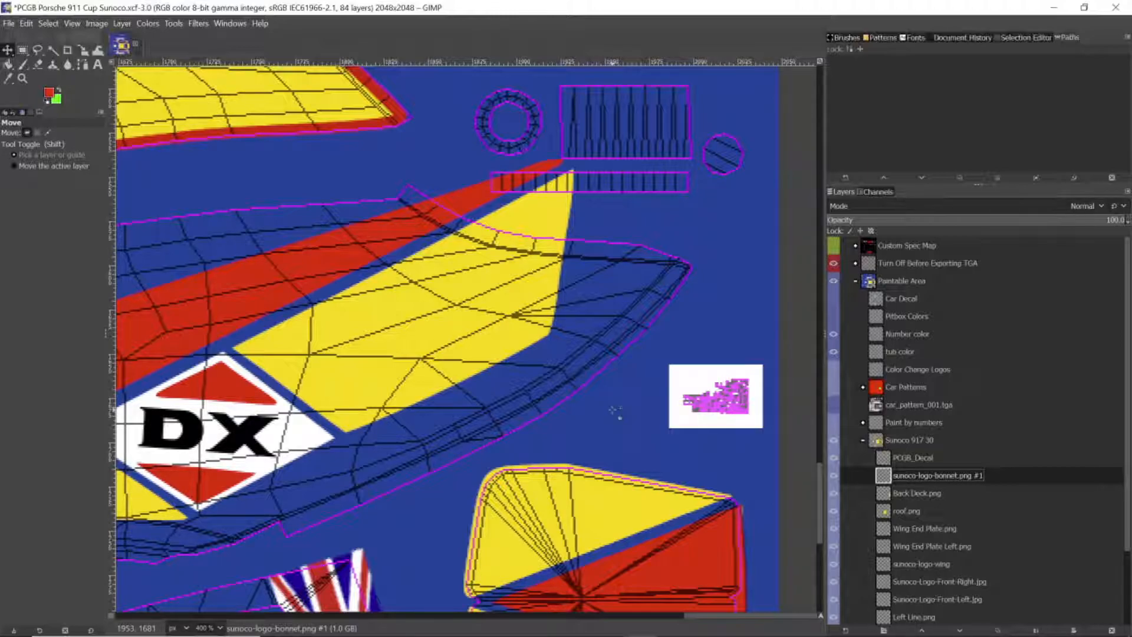
pyautogui.scroll(-5, 613, 411)
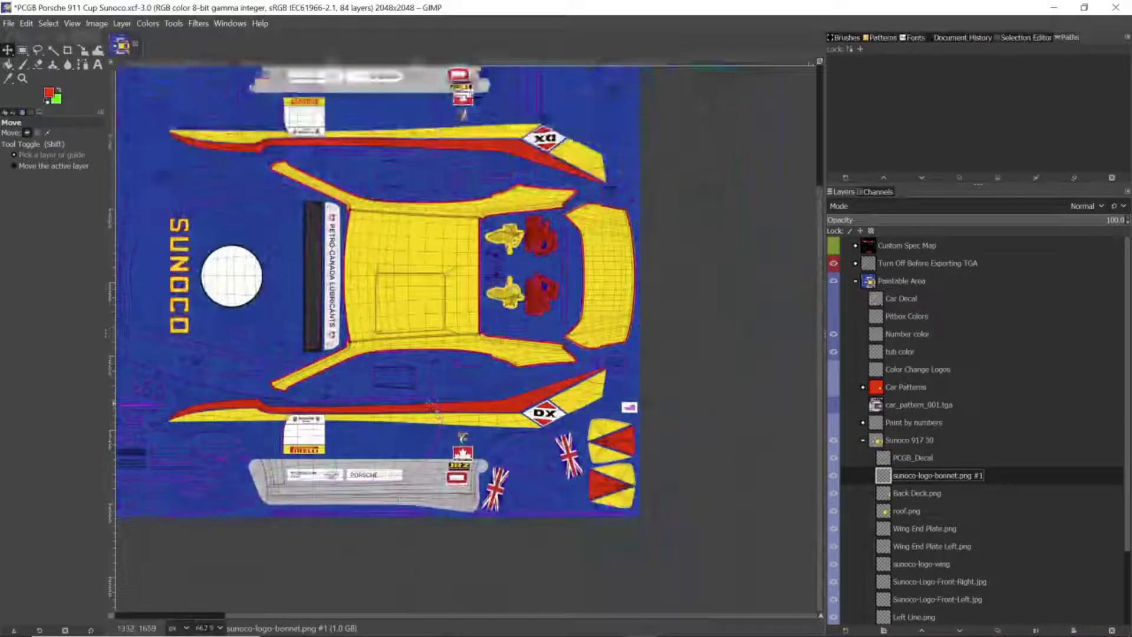
pyautogui.hscroll(-1, 430, 401)
pyautogui.hotkey('alt', 'Tab')
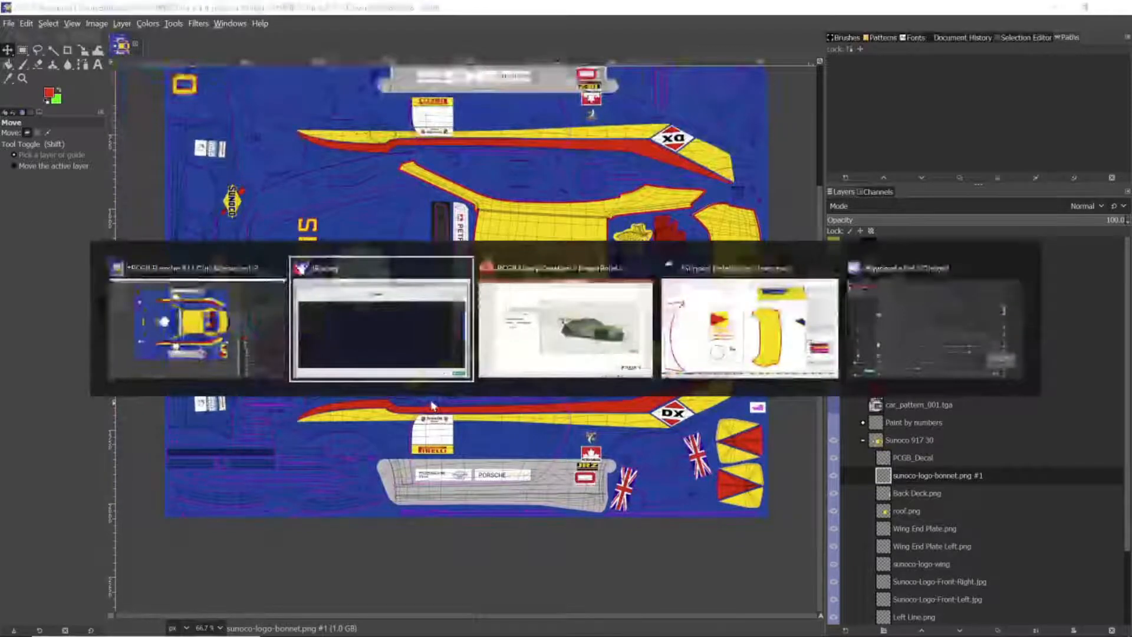
pyautogui.press('Tab')
pyautogui.press('Tab')
pyautogui.press('Tab')
pyautogui.press('Tab')
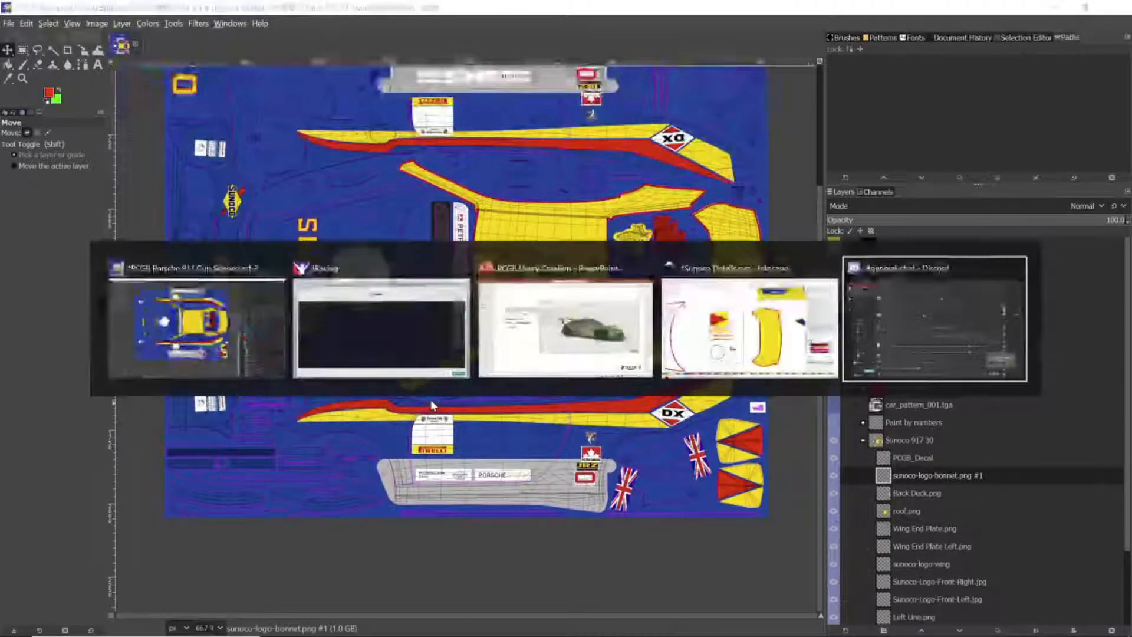
pyautogui.click(8, 23)
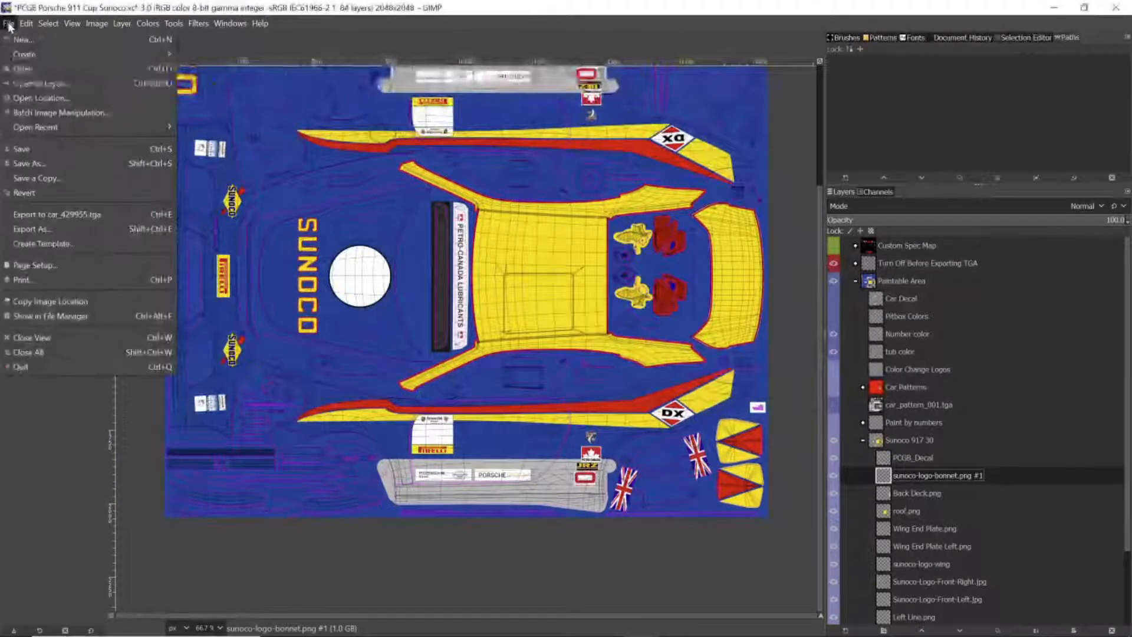
# - Open Export Image As, browse the porsche911cup folder, then cancel without exporting
pyautogui.click(57, 229)
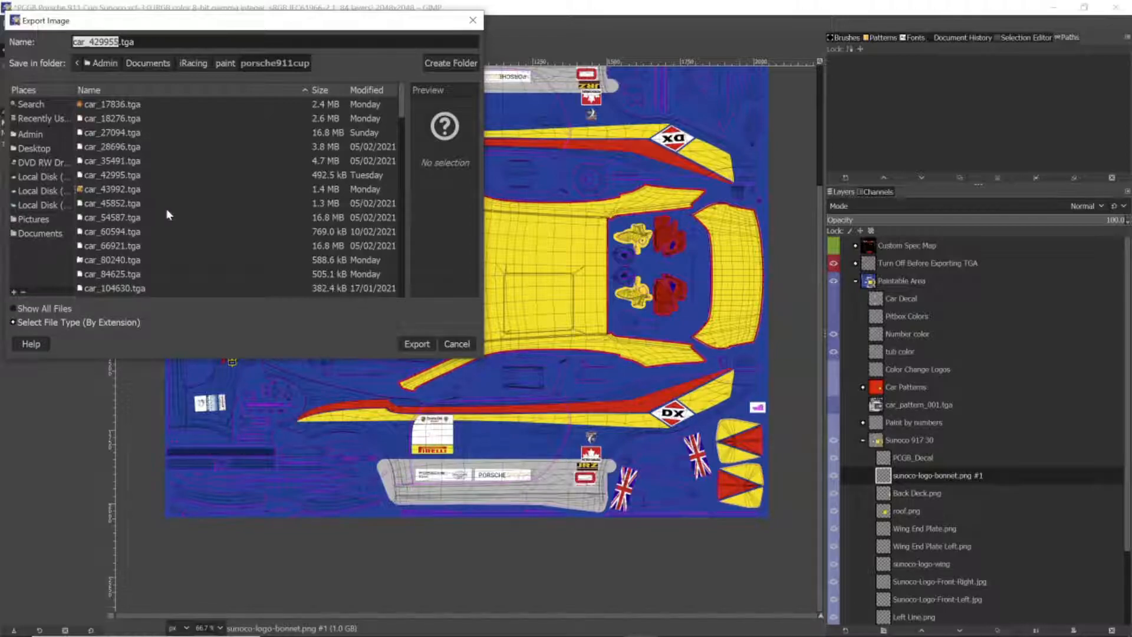
pyautogui.scroll(-3, 166, 209)
pyautogui.scroll(-6, 167, 214)
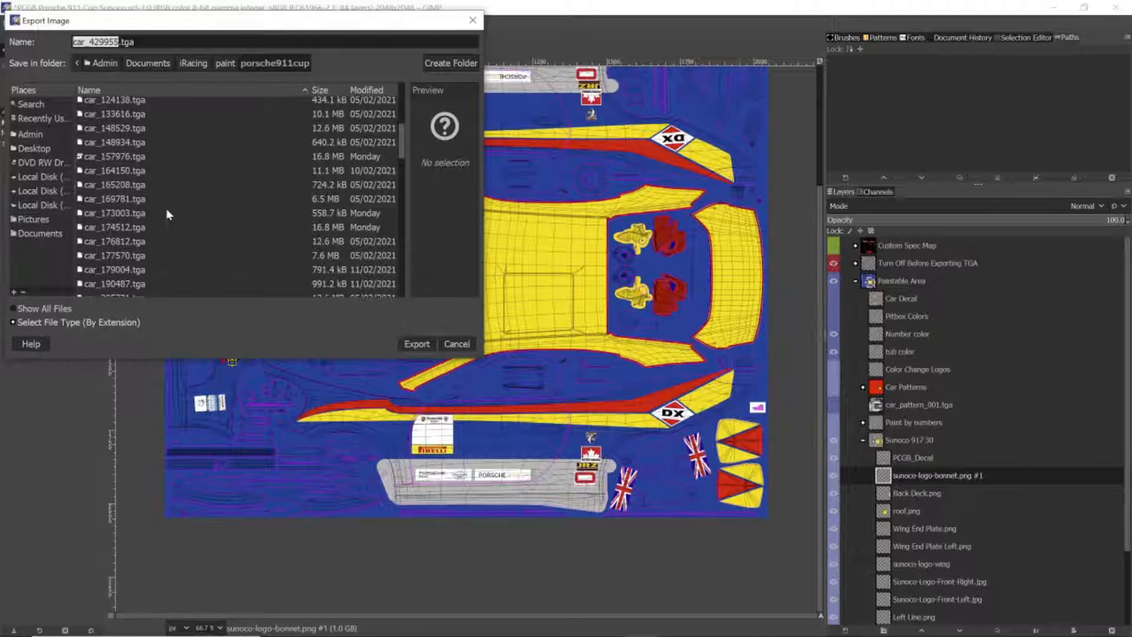
pyautogui.scroll(-3, 167, 215)
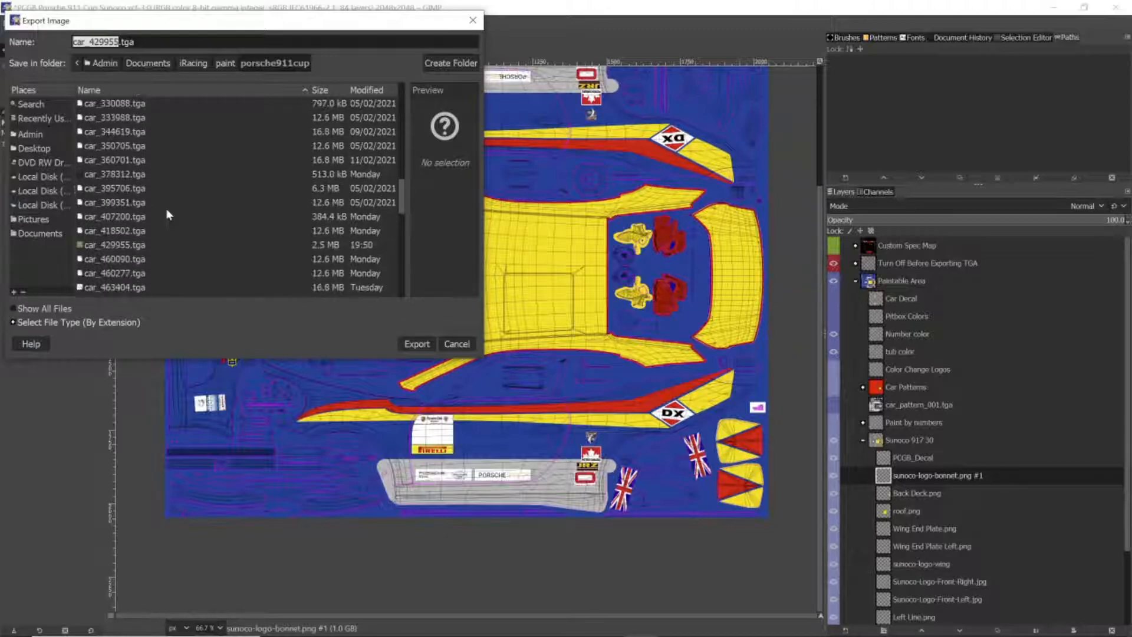
pyautogui.scroll(-10, 168, 215)
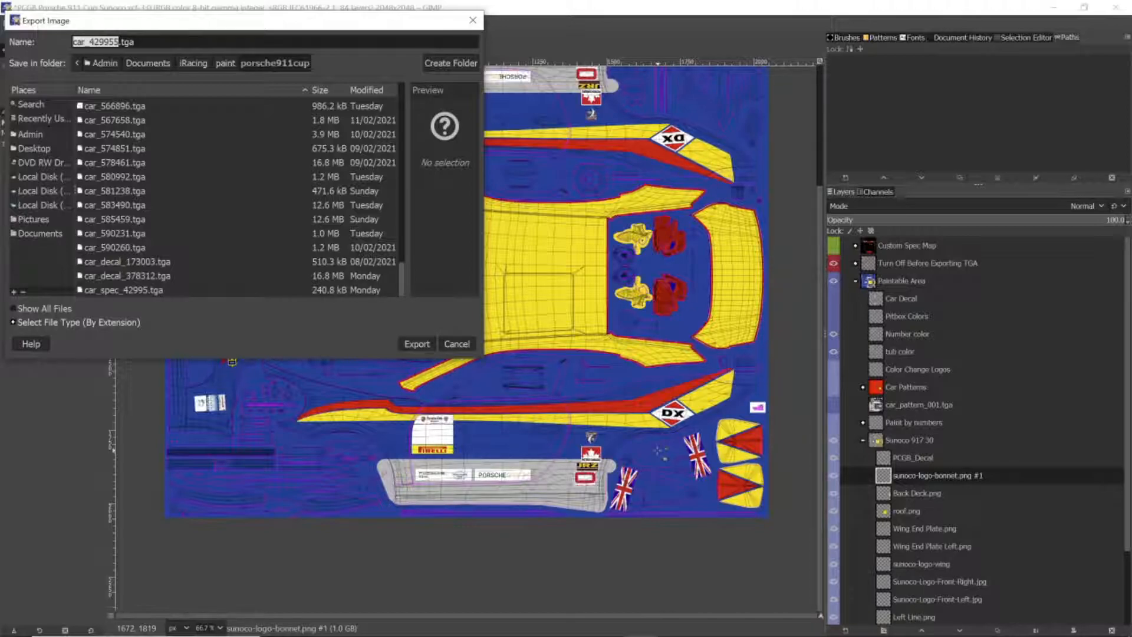
pyautogui.click(457, 344)
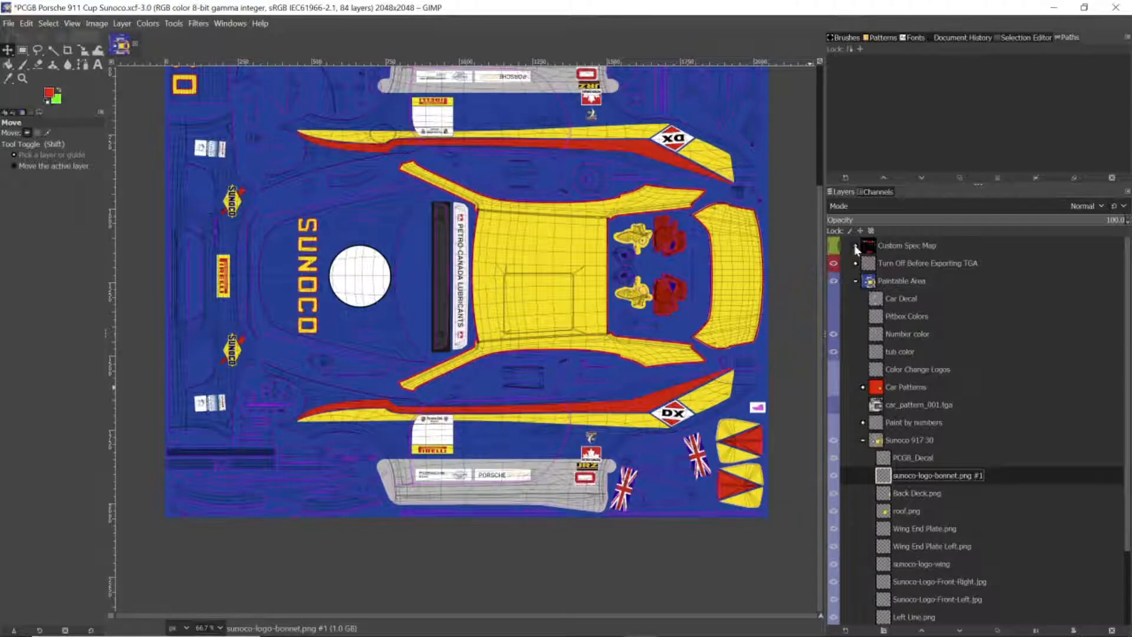
# - Switch to iRacing and orbit the Sunoco Porsche to a lower side view
pyautogui.hotkey('alt', 'Tab')
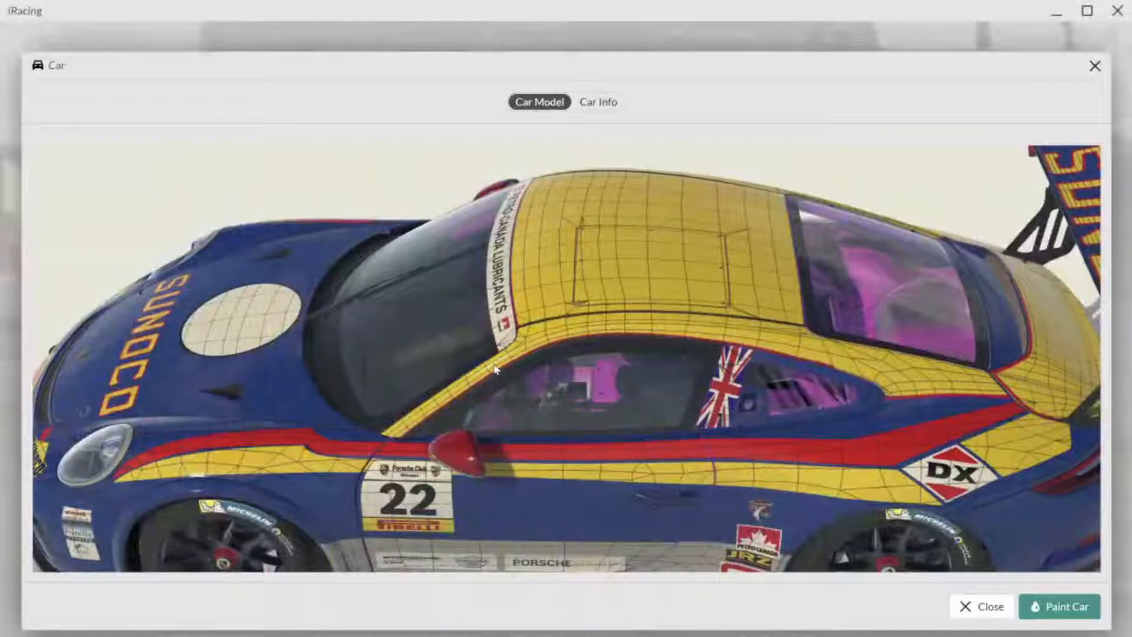
pyautogui.moveTo(492, 366)
pyautogui.mouseDown()
pyautogui.moveTo(534, 334)
pyautogui.moveTo(493, 388)
pyautogui.mouseUp()
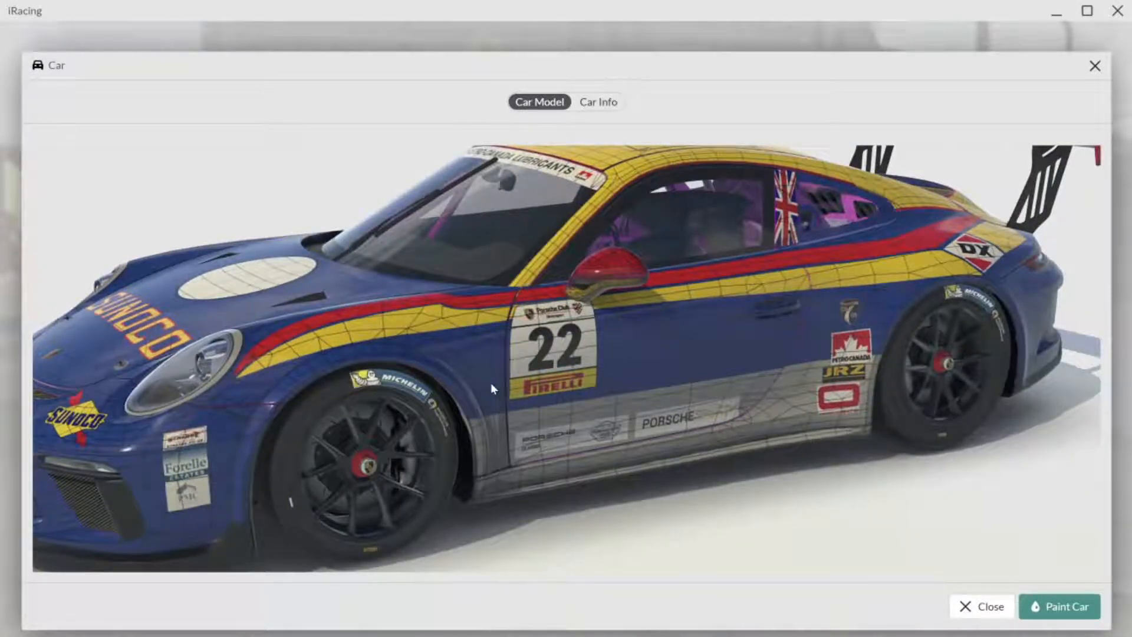
pyautogui.hotkey('alt', 'Tab')
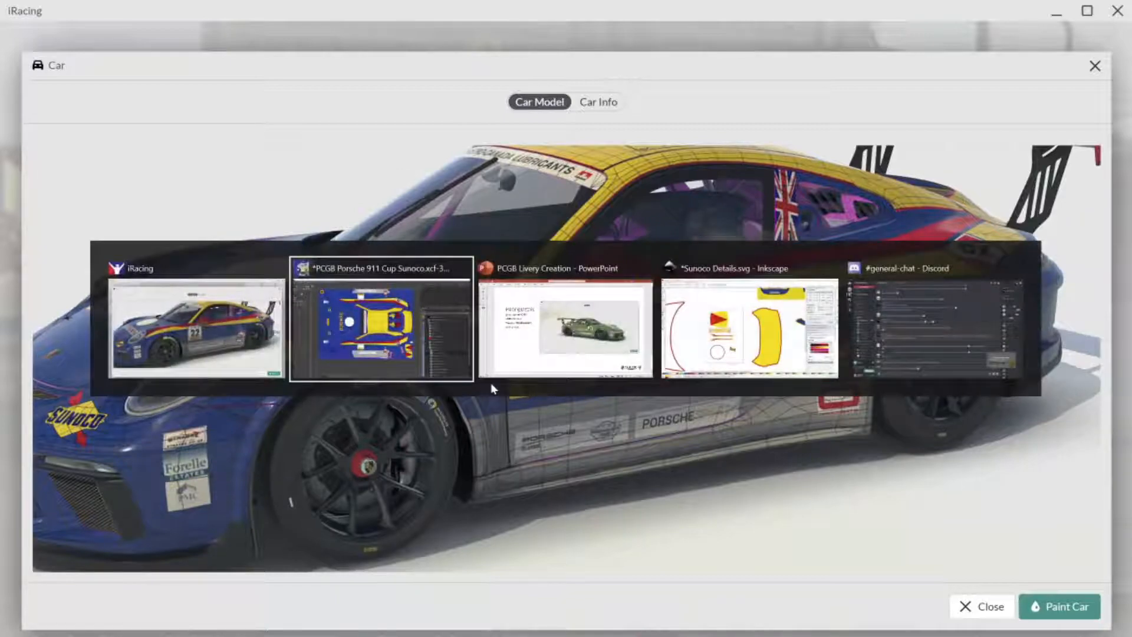
pyautogui.hotkey('alt', 'Tab')
pyautogui.hotkey('alt', 'Tab')
pyautogui.hotkey('alt', 'Tab')
pyautogui.hotkey('alt', 'Tab')
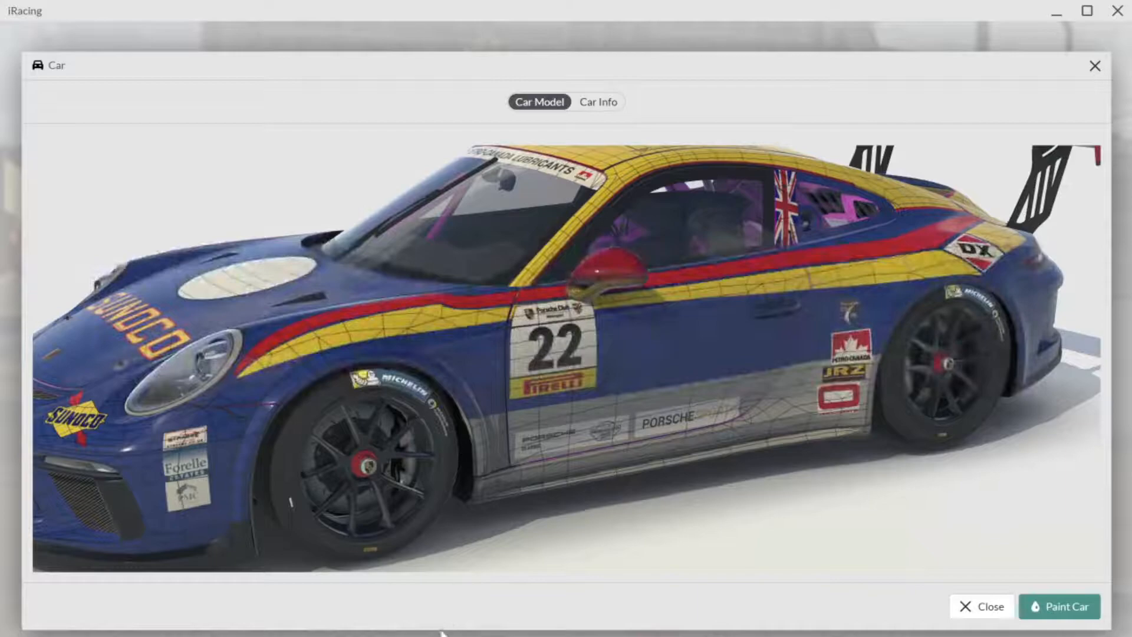
# - Launch Google Chrome and move its Trading Paints window to the top centre over the car
pyautogui.press('super')
pyautogui.write('chr')
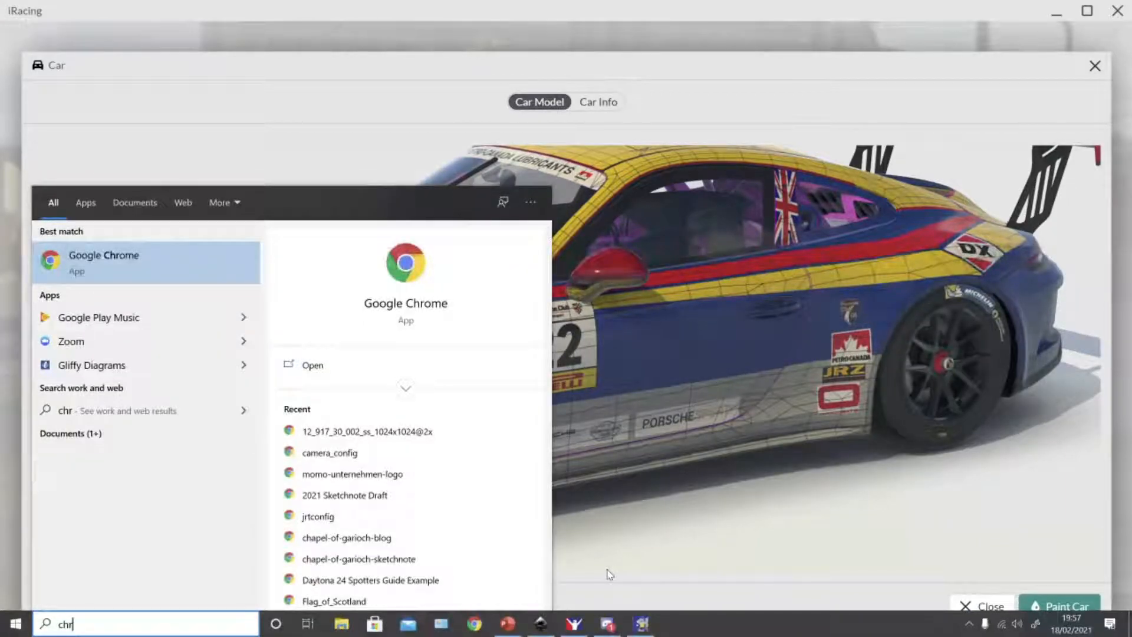
pyautogui.press('Return')
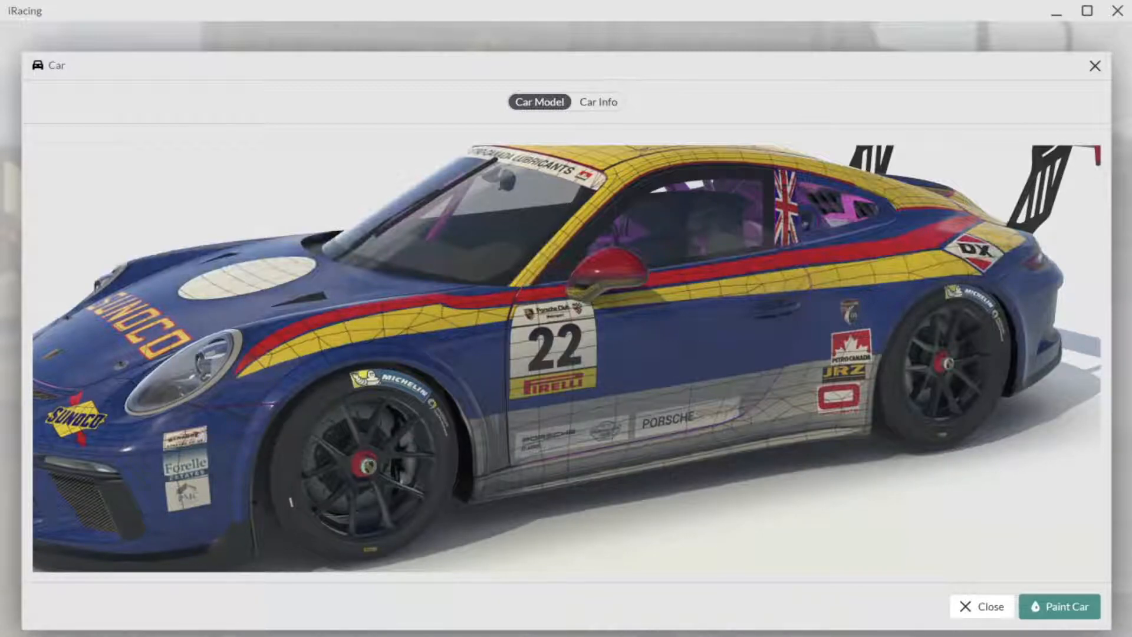
pyautogui.moveTo(1085, 24)
pyautogui.mouseDown()
pyautogui.moveTo(492, 50)
pyautogui.moveTo(510, 1)
pyautogui.mouseUp()
pyautogui.moveTo(1117, 24); pyautogui.dragTo(581, 45)
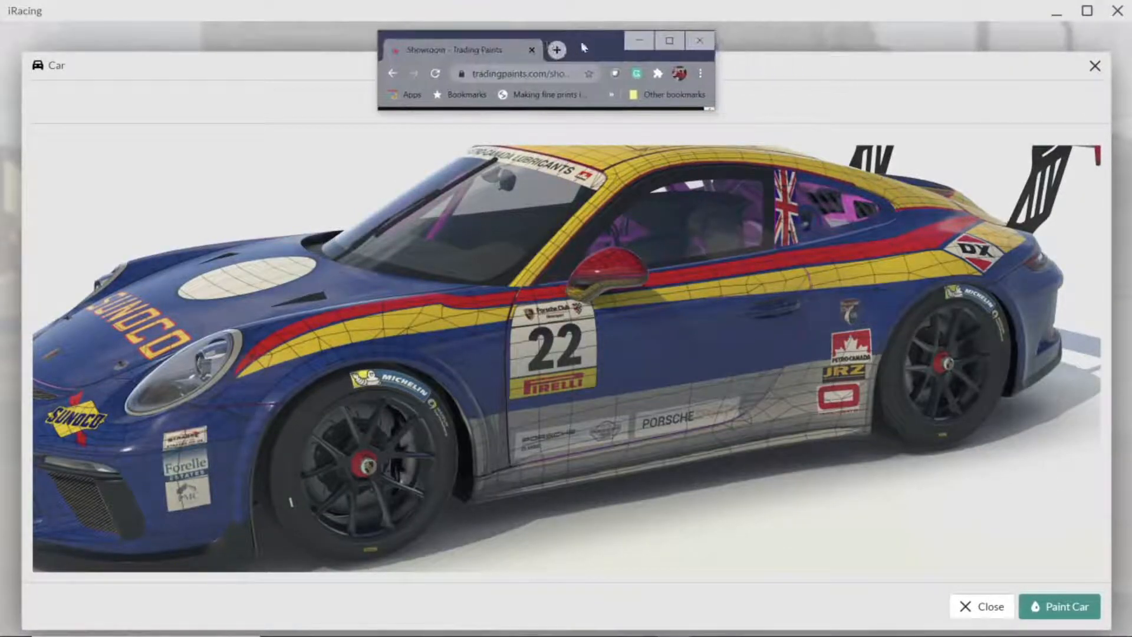
# - Maximize the Trading Paints window, orbit the Porsche right then left in iRacing, and return to the Showroom
pyautogui.doubleClick(588, 47)
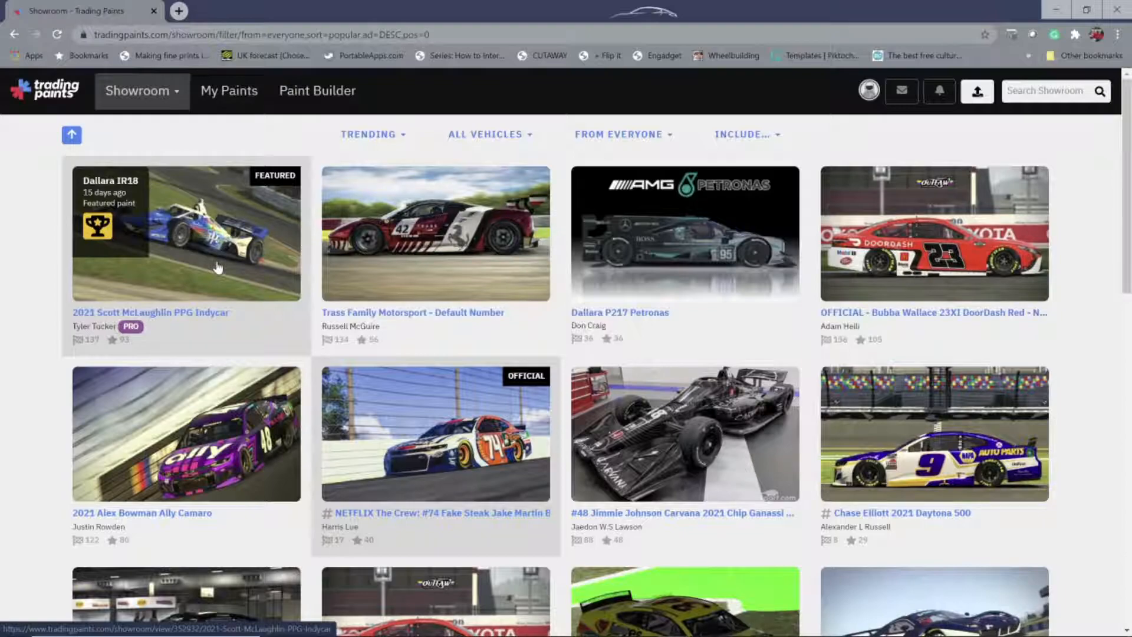
pyautogui.hotkey('alt', 'Tab')
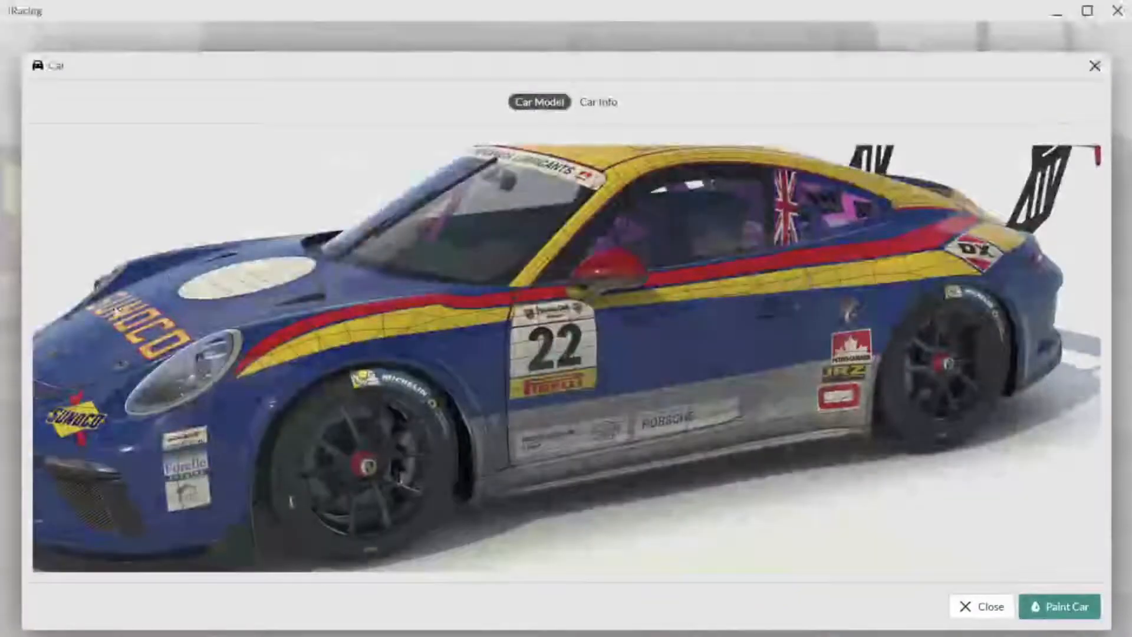
pyautogui.moveTo(158, 349); pyautogui.dragTo(377, 303)
pyautogui.moveTo(746, 360); pyautogui.dragTo(501, 394)
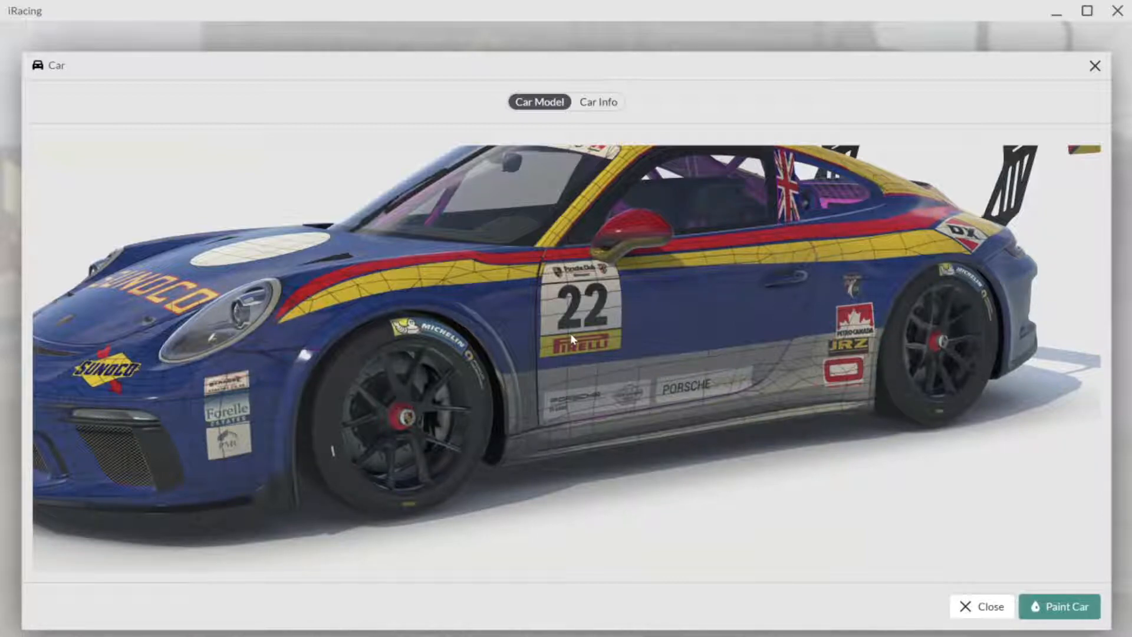
pyautogui.hotkey('alt', 'Tab')
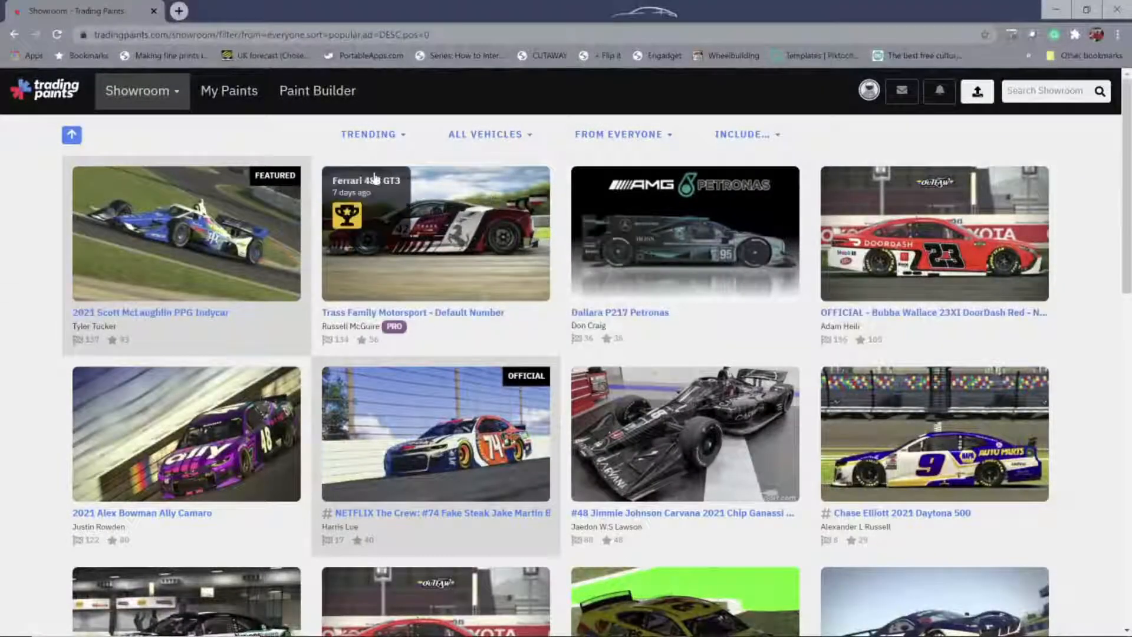
# - Choose Porsche 911 GT3 Cup (991) under My Paints to show its green paint preview
pyautogui.click(238, 95)
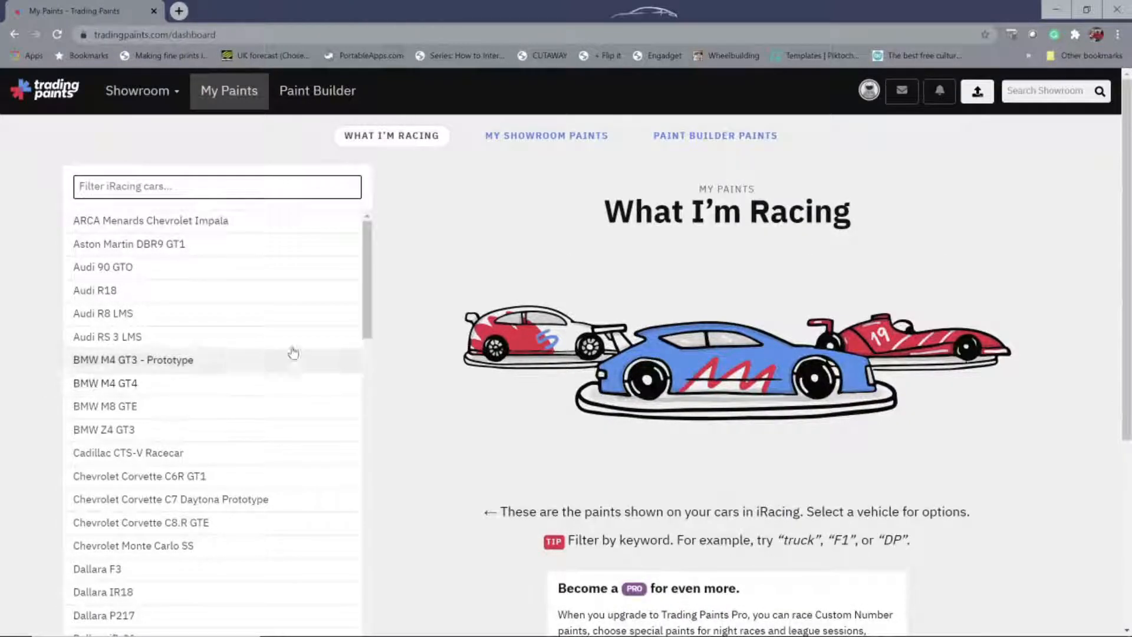
pyautogui.scroll(-8, 273, 336)
pyautogui.scroll(-15, 264, 346)
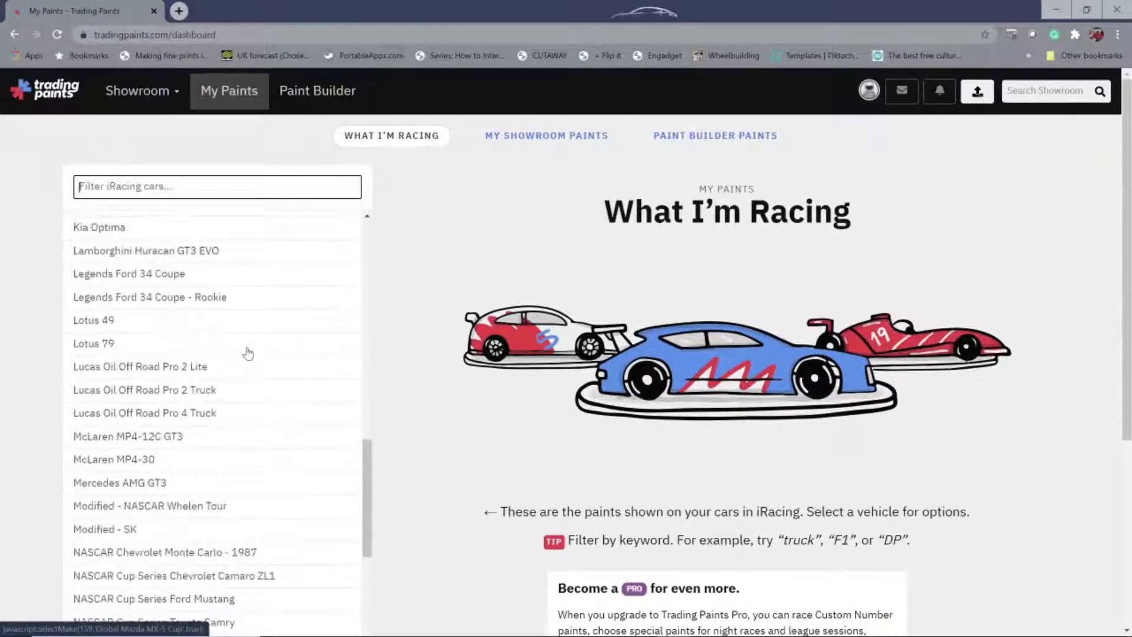
pyautogui.scroll(-3, 247, 352)
pyautogui.click(202, 303)
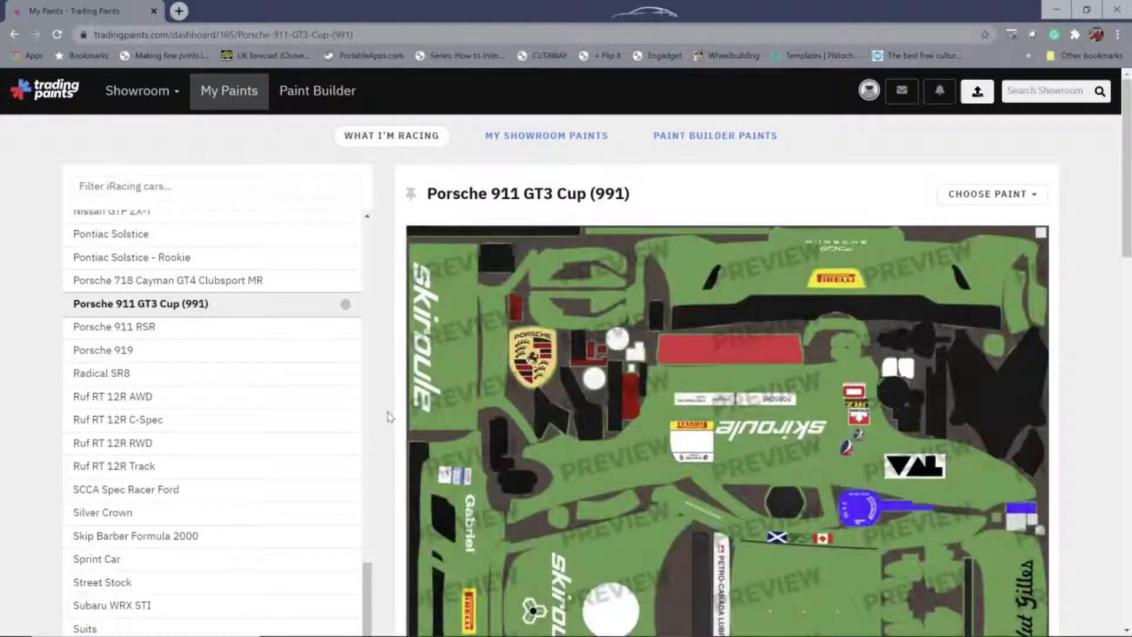
pyautogui.scroll(-2, 392, 419)
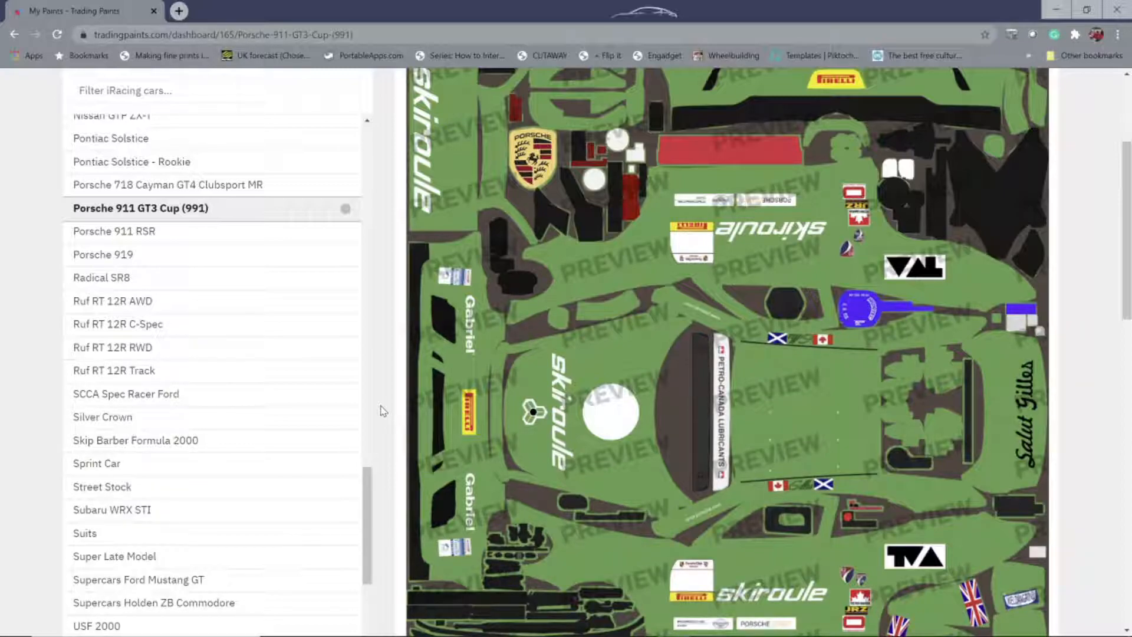
# - Switch from Trading Paints to the GIMP window holding the Sunoco Porsche livery
pyautogui.hotkey('alt', 'Tab')
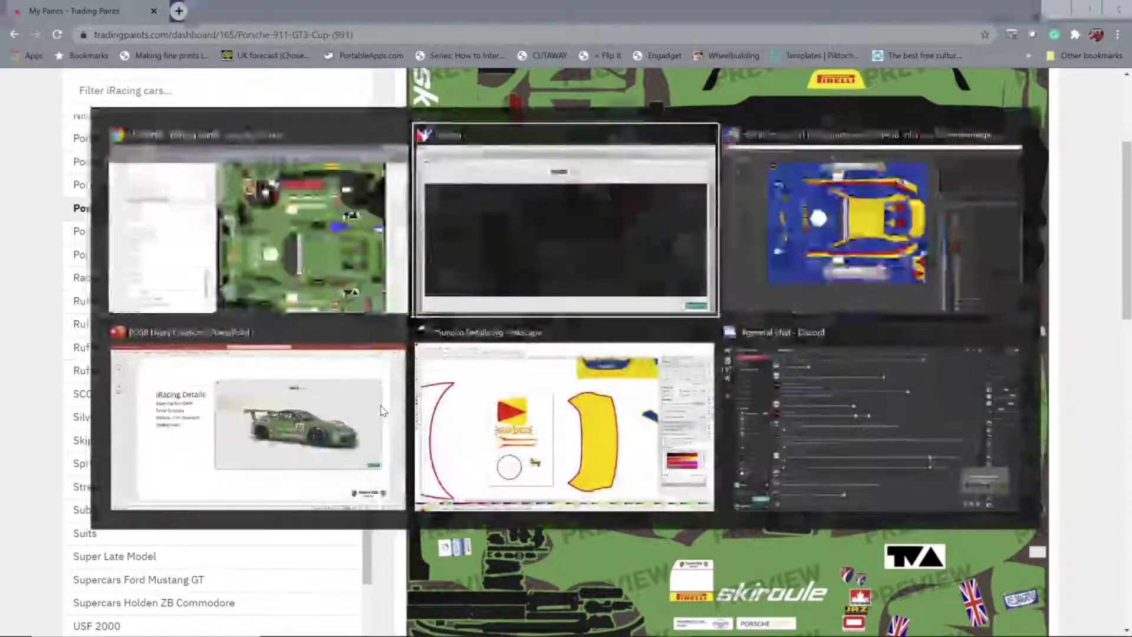
pyautogui.hotkey('alt', 'Tab')
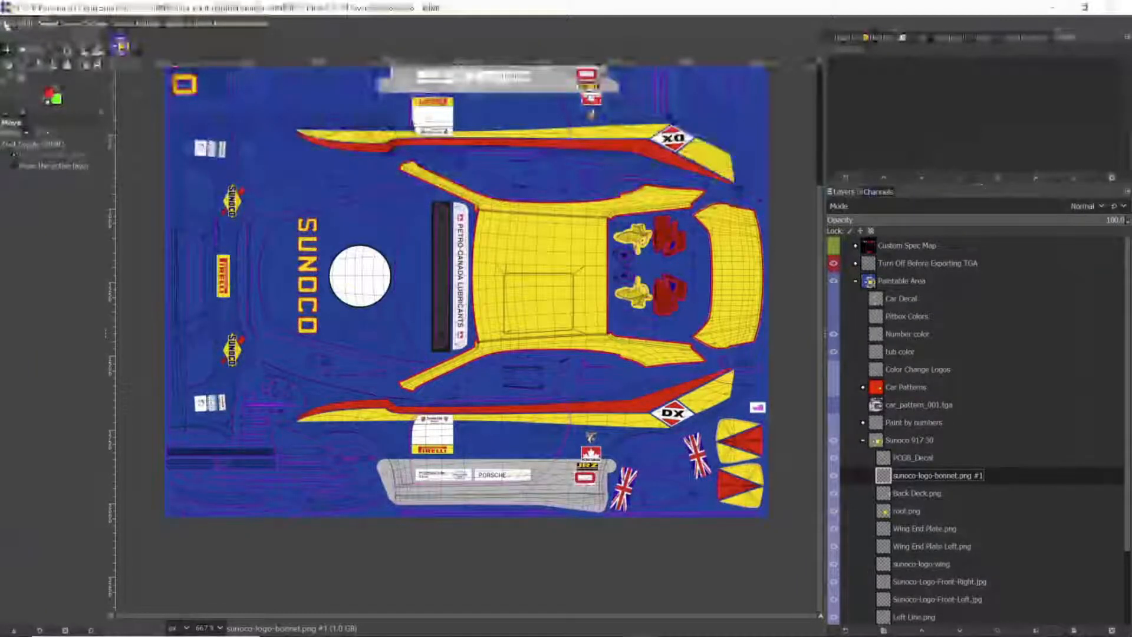
# - Open car_133616.tga from Documents > iRacing > paint > porsche911cup as a new GIMP image
pyautogui.click(10, 24)
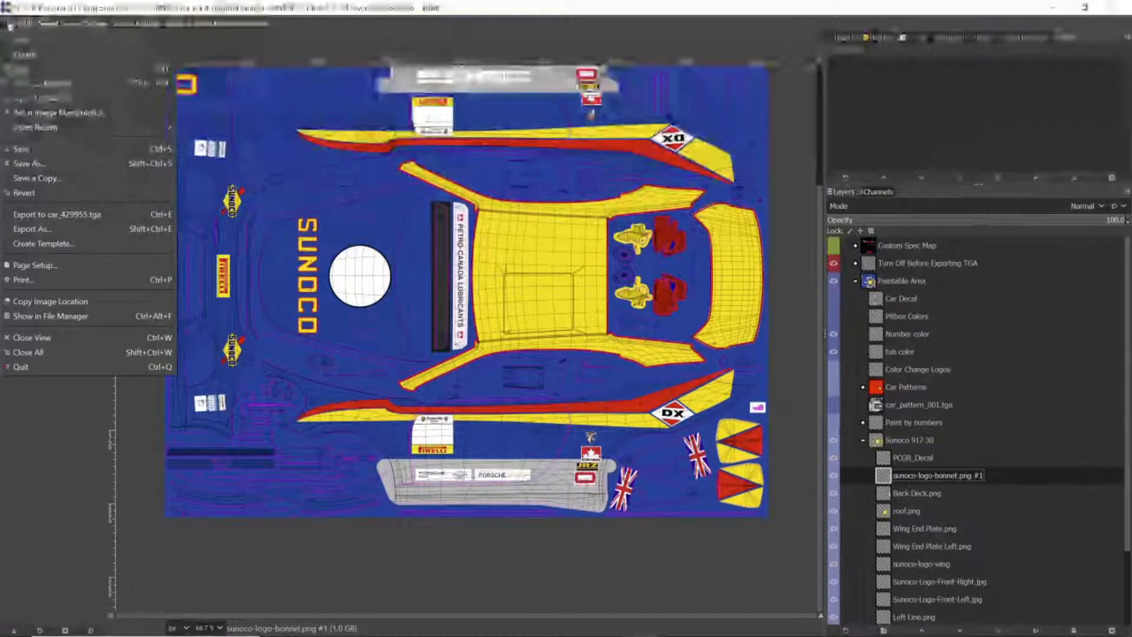
pyautogui.click(24, 40)
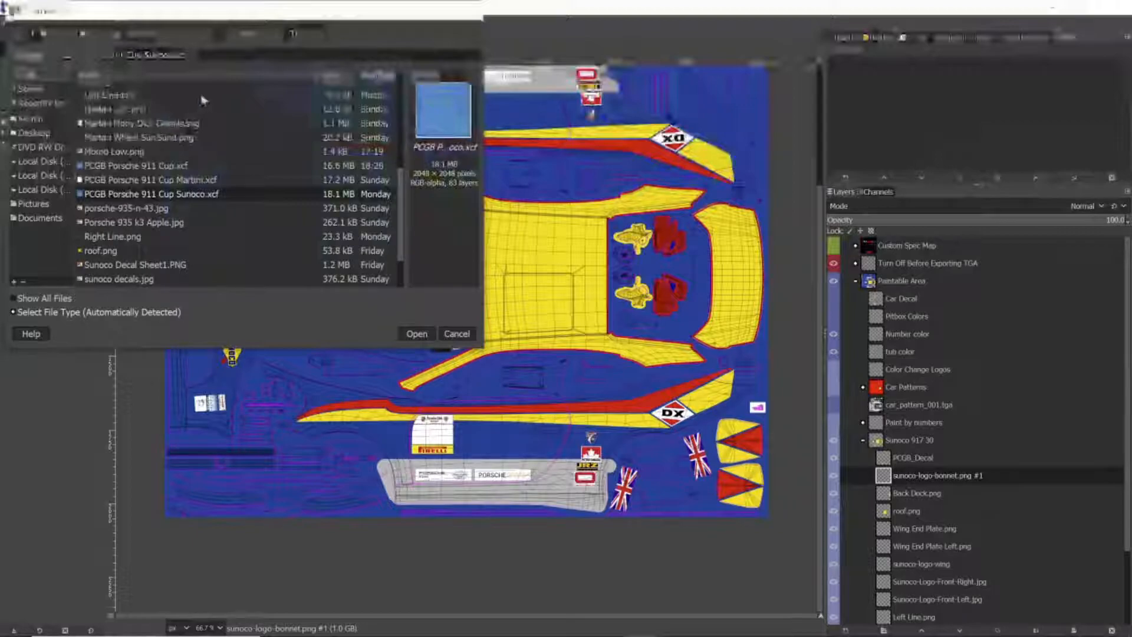
pyautogui.click(47, 220)
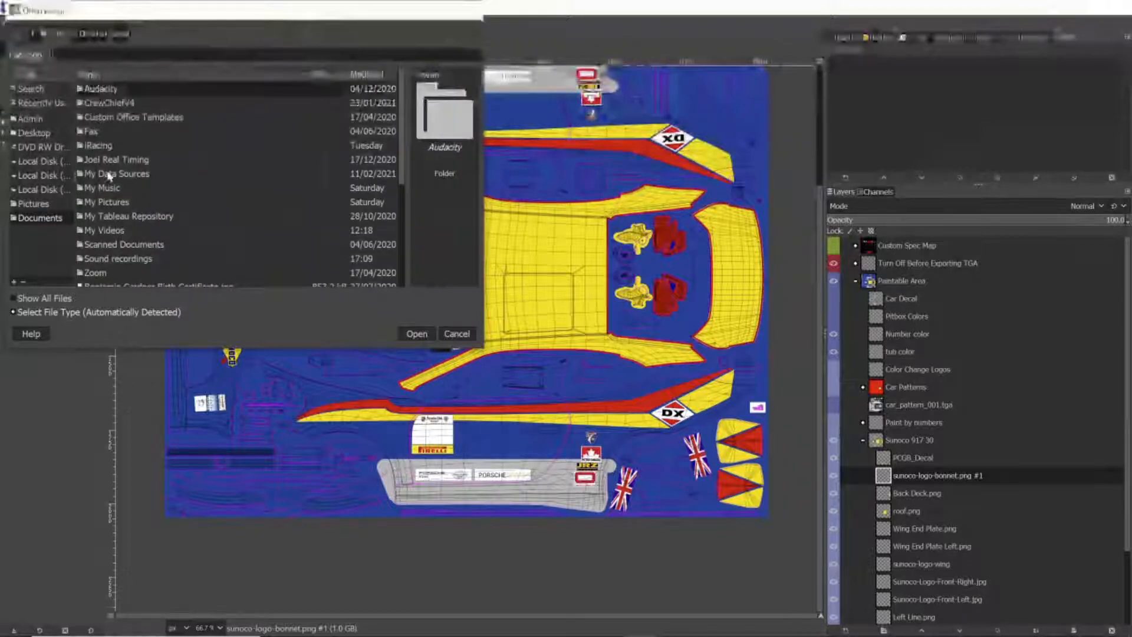
pyautogui.doubleClick(104, 151)
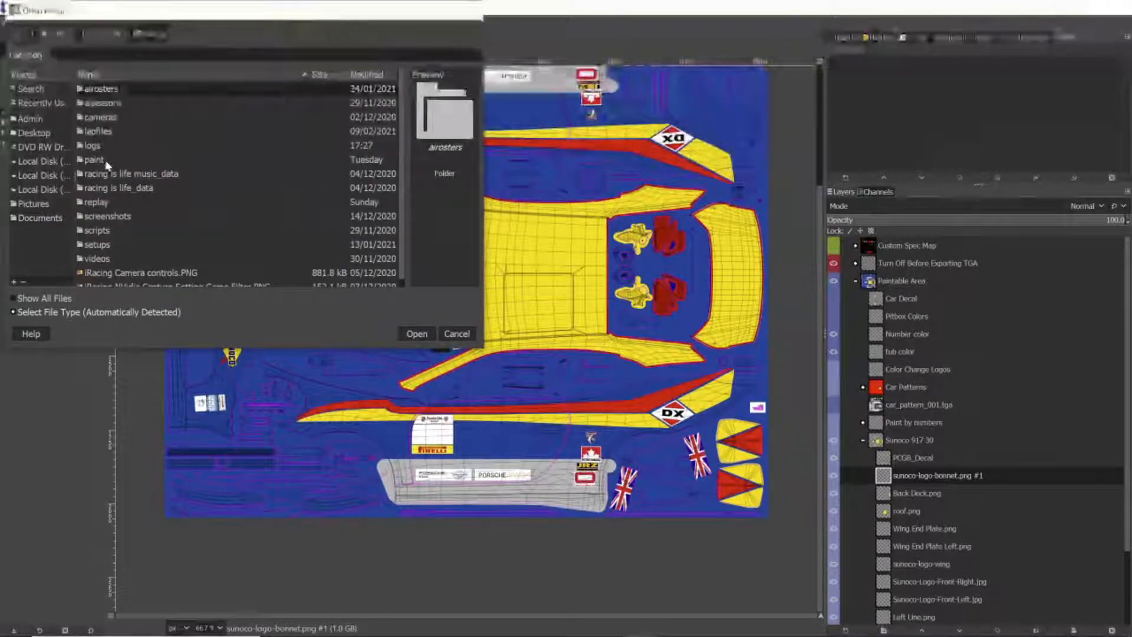
pyautogui.doubleClick(105, 159)
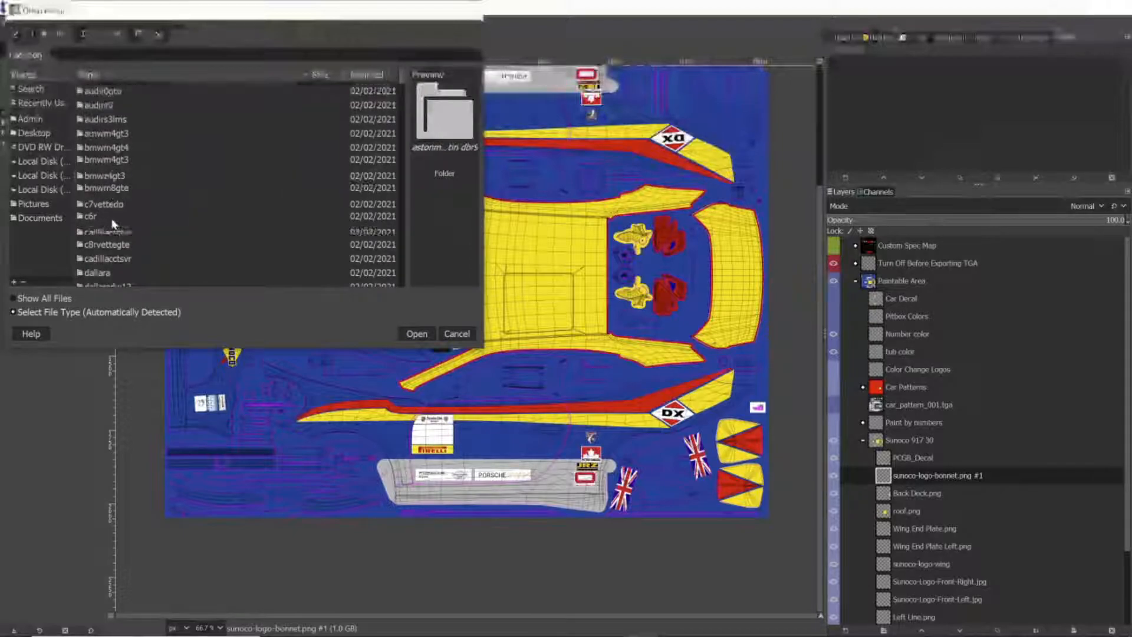
pyautogui.scroll(-5, 112, 223)
pyautogui.scroll(-10, 112, 222)
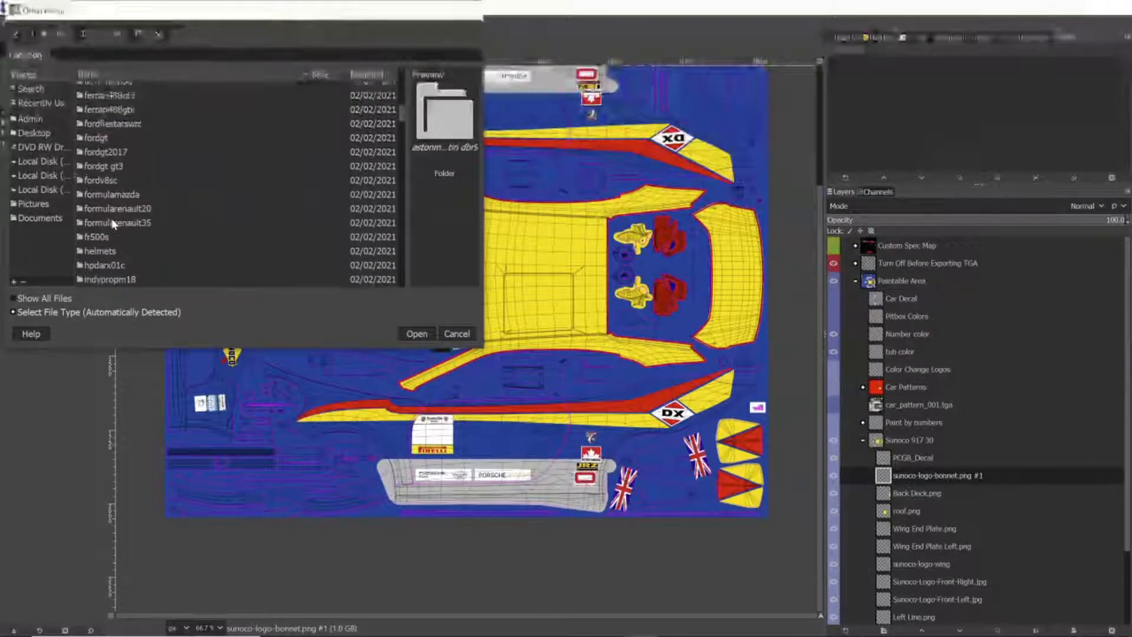
pyautogui.scroll(-8, 112, 219)
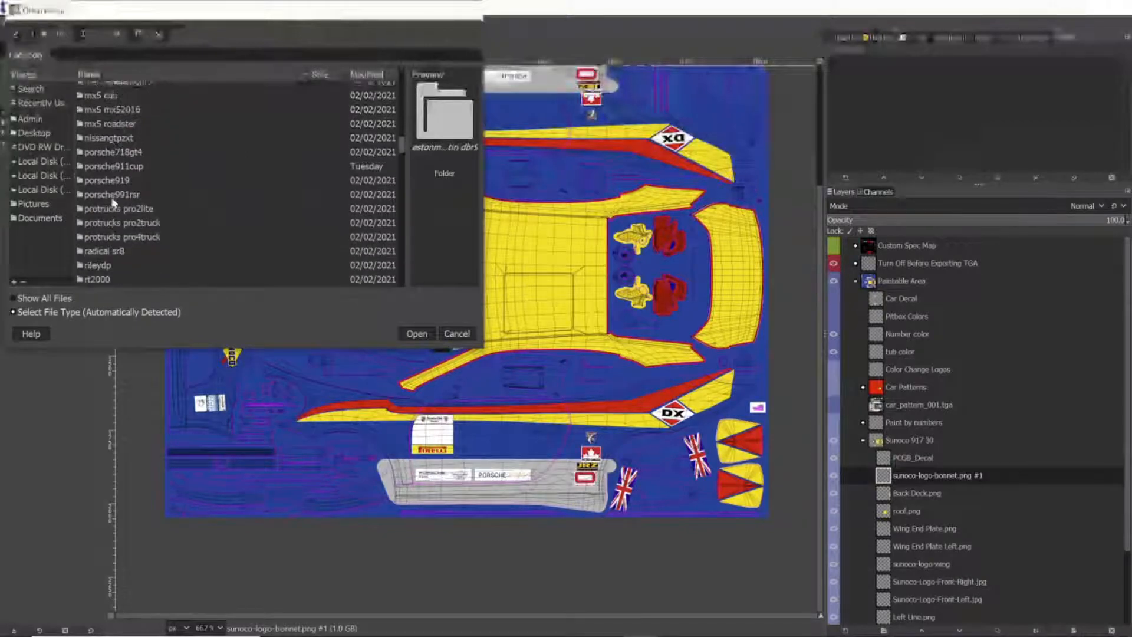
pyautogui.doubleClick(122, 169)
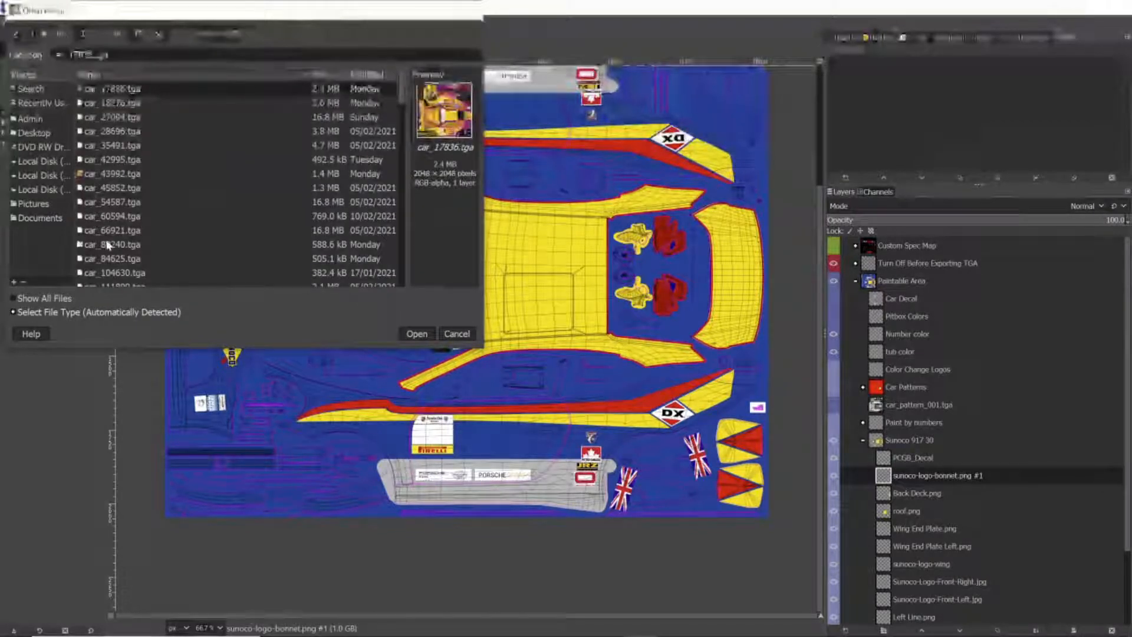
pyautogui.scroll(-3, 144, 238)
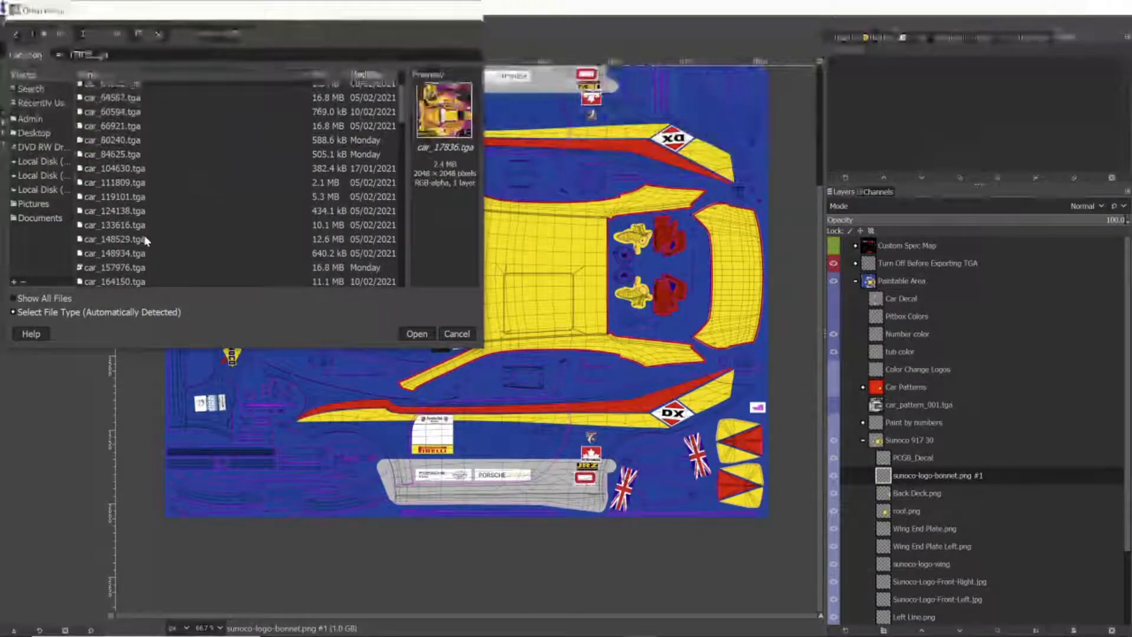
pyautogui.click(111, 225)
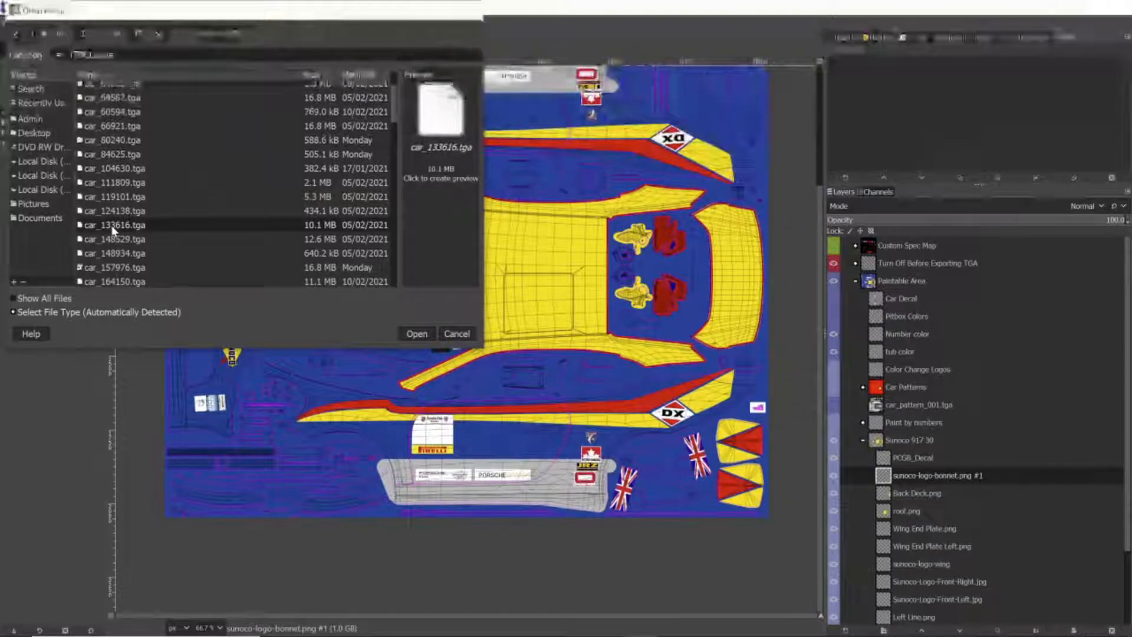
pyautogui.click(417, 334)
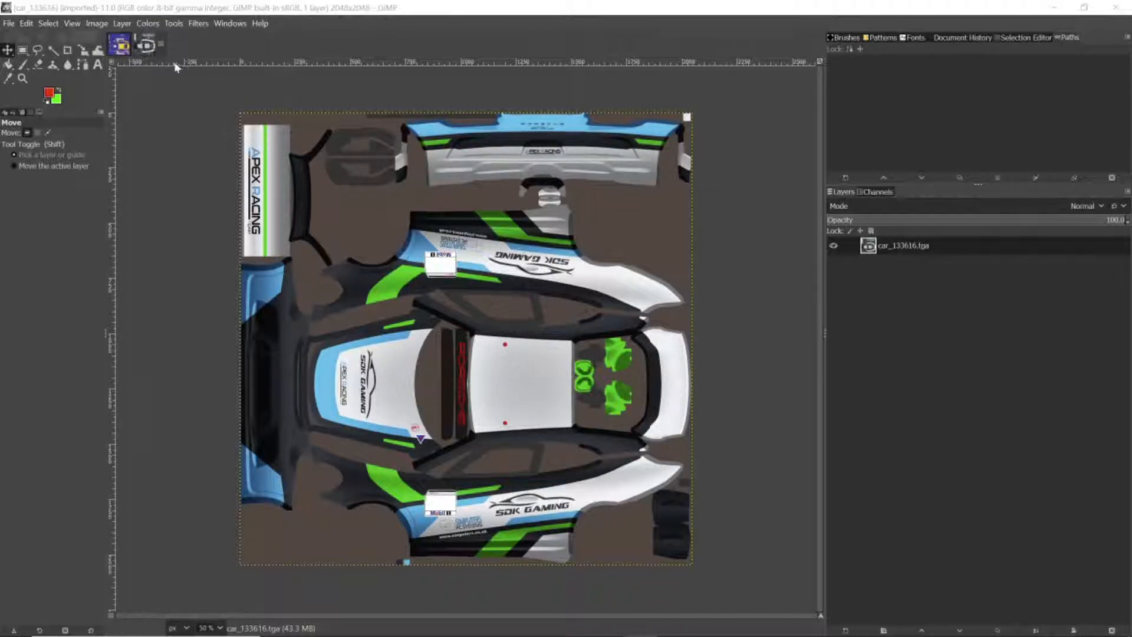
# - From the Sunoco tab, open car_17836.tga from the iRacing porsche911cup paint folder
pyautogui.click(119, 44)
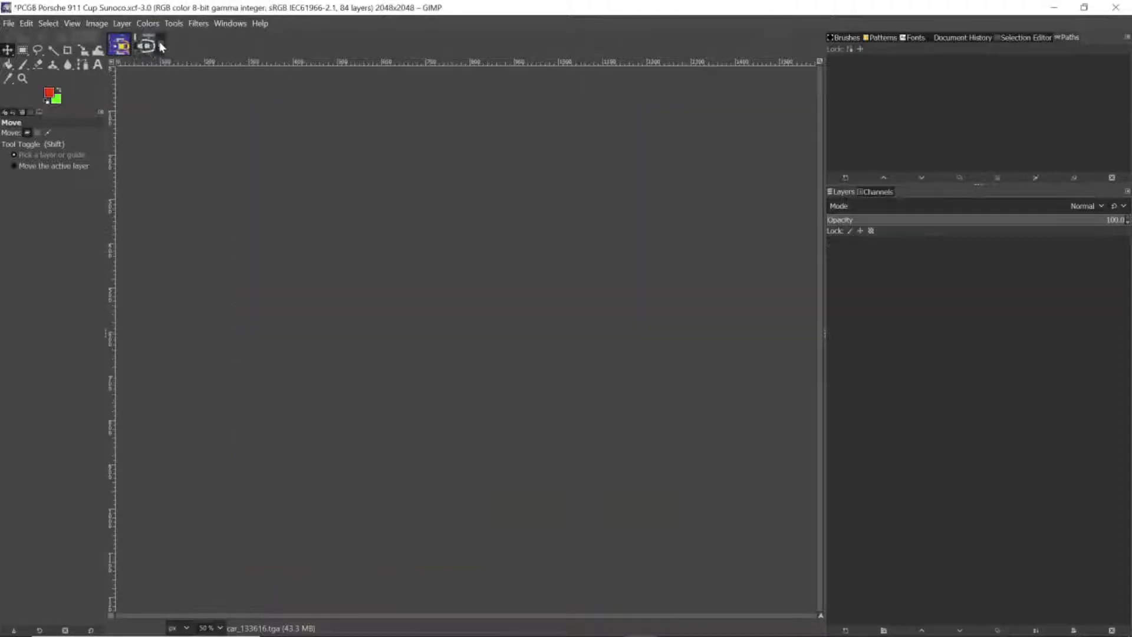
pyautogui.click(9, 23)
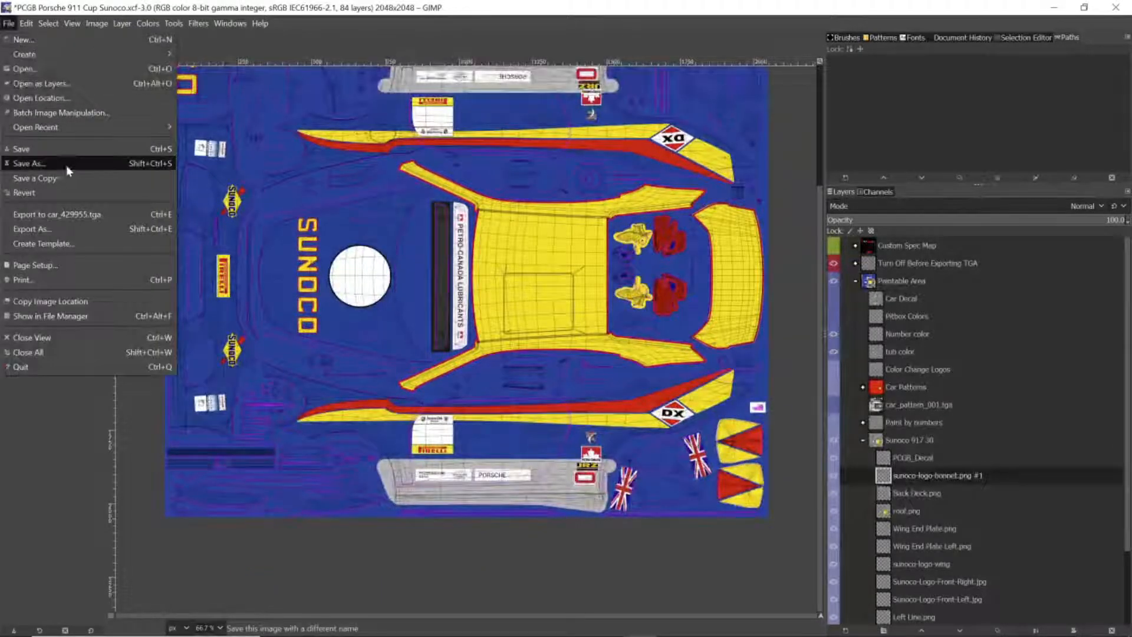
pyautogui.click(47, 68)
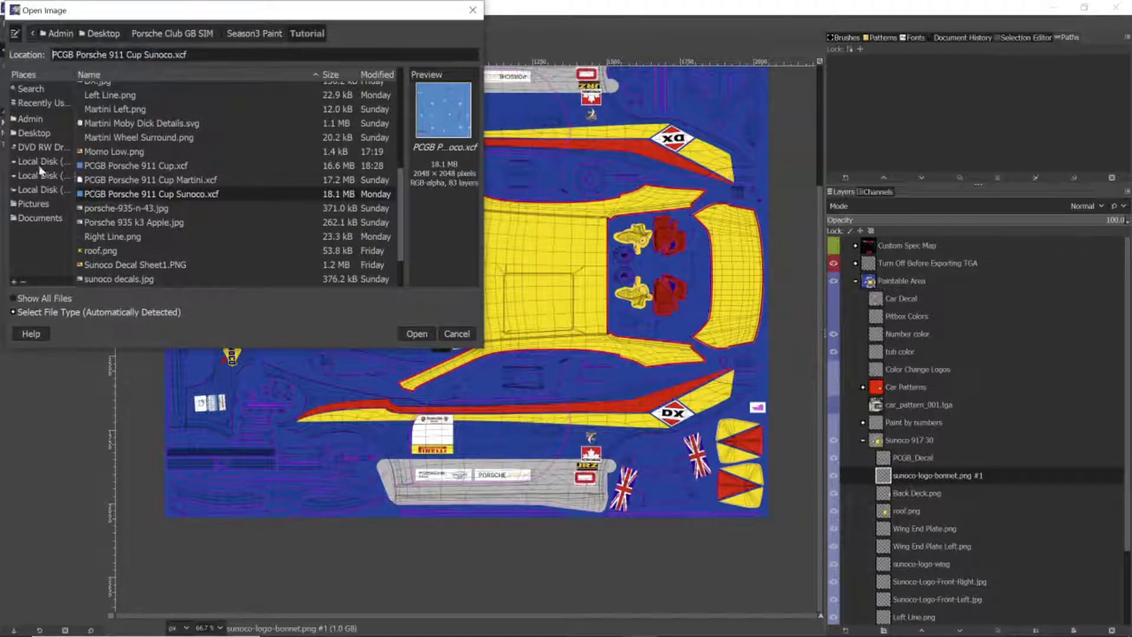
pyautogui.click(46, 218)
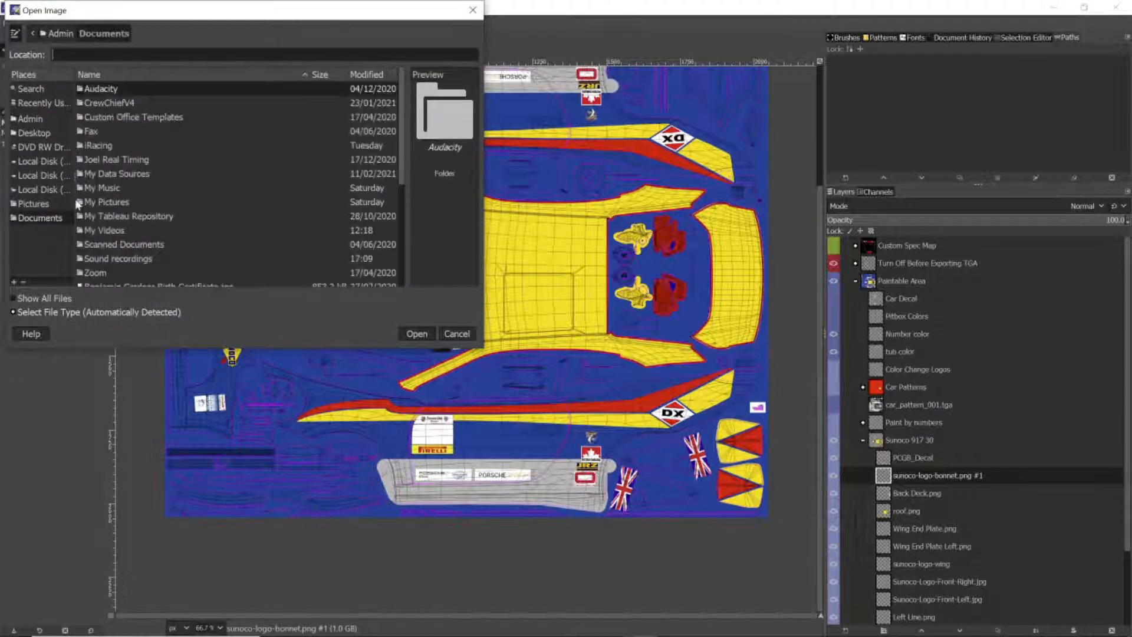
pyautogui.doubleClick(118, 145)
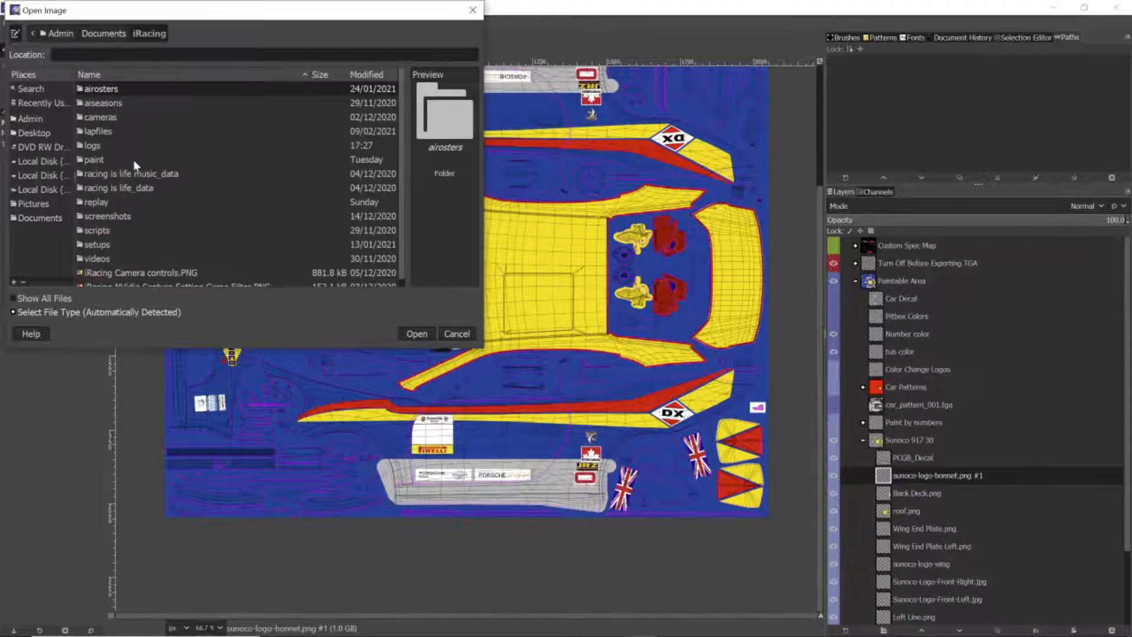
pyautogui.doubleClick(134, 159)
pyautogui.scroll(-10, 138, 196)
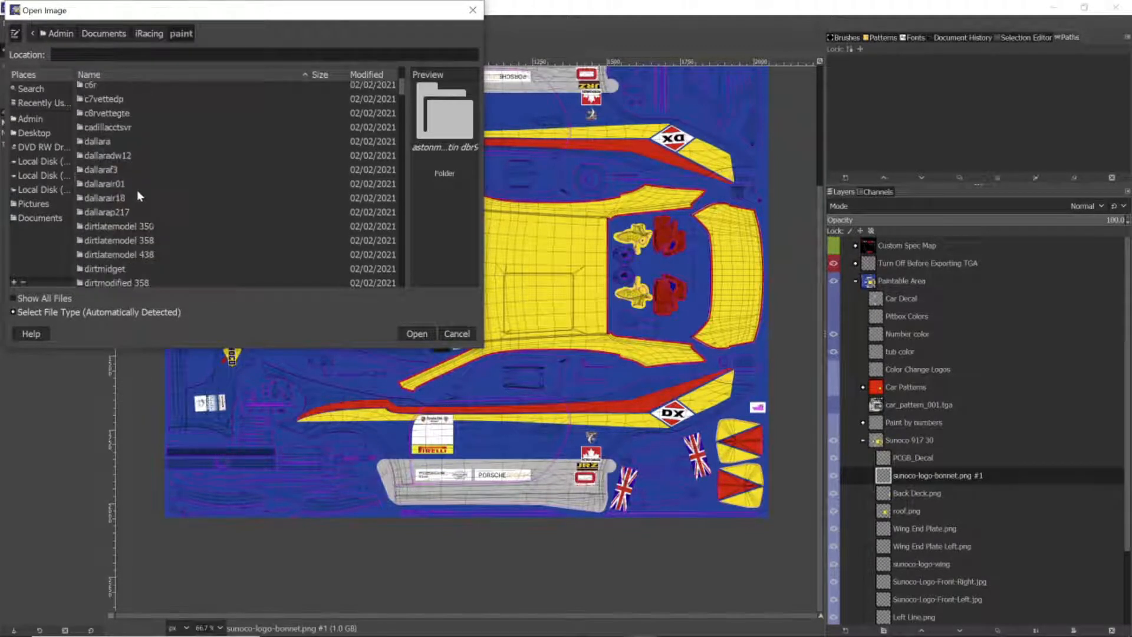
pyautogui.scroll(-5, 137, 190)
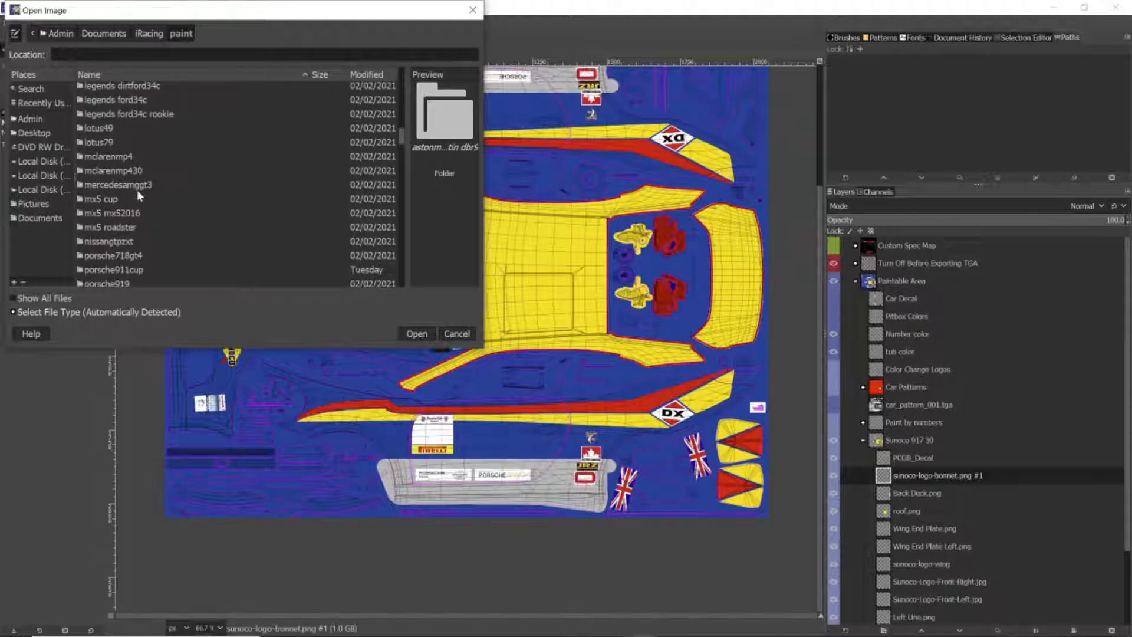
pyautogui.doubleClick(134, 167)
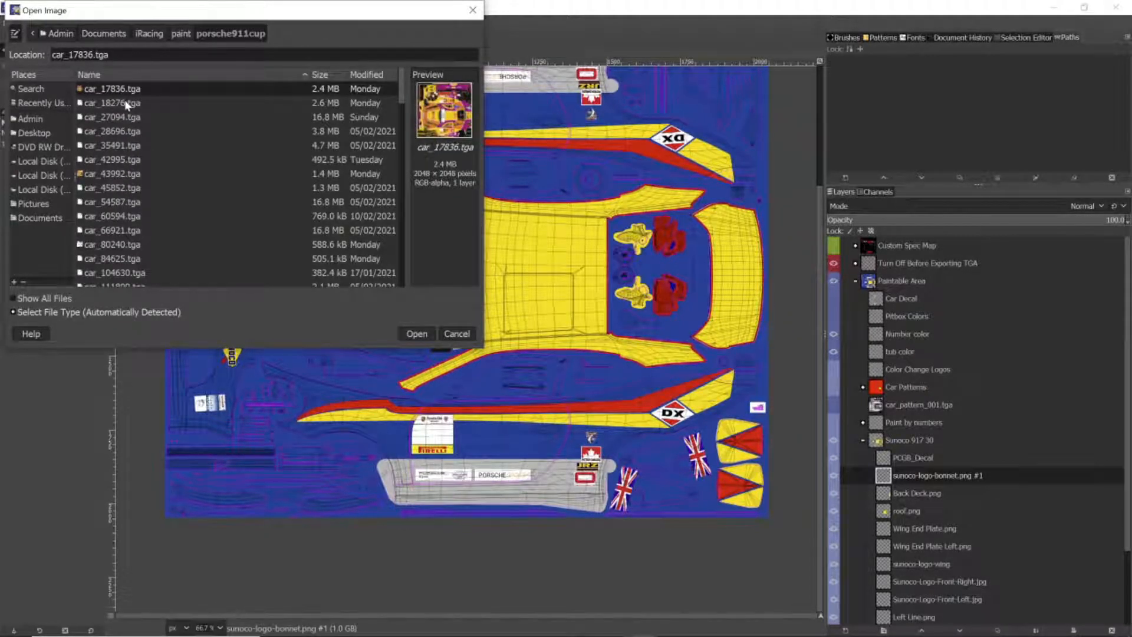
pyautogui.click(409, 332)
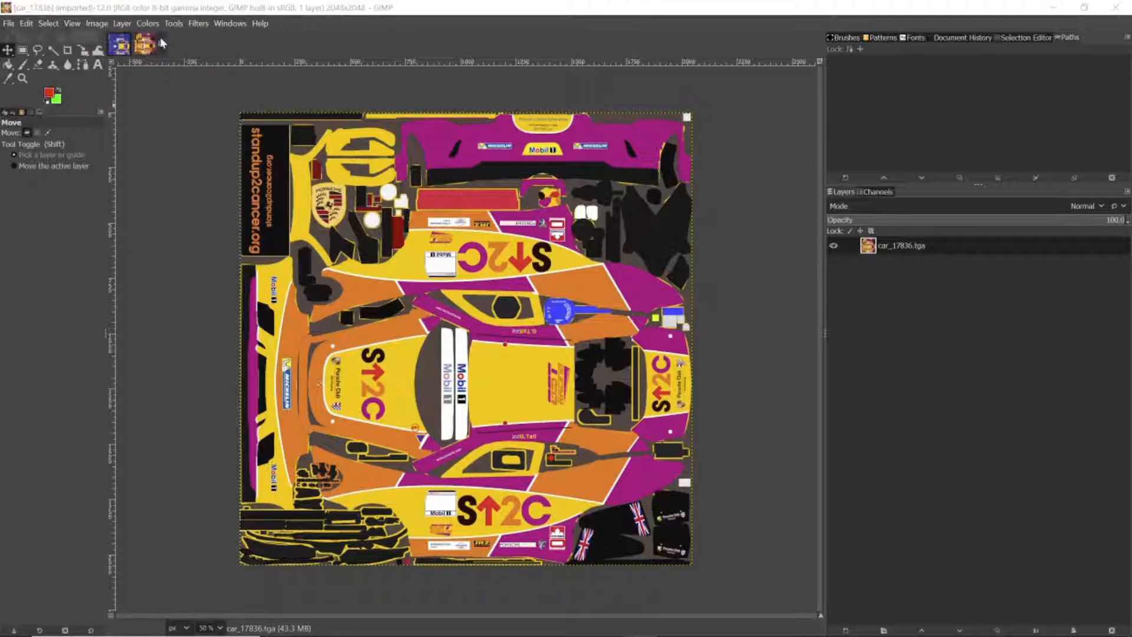
# - Minimize GIMP and open the Choose Paint options for the Porsche 911 GT3 Cup (991) in Trading Paints
pyautogui.click(1057, 8)
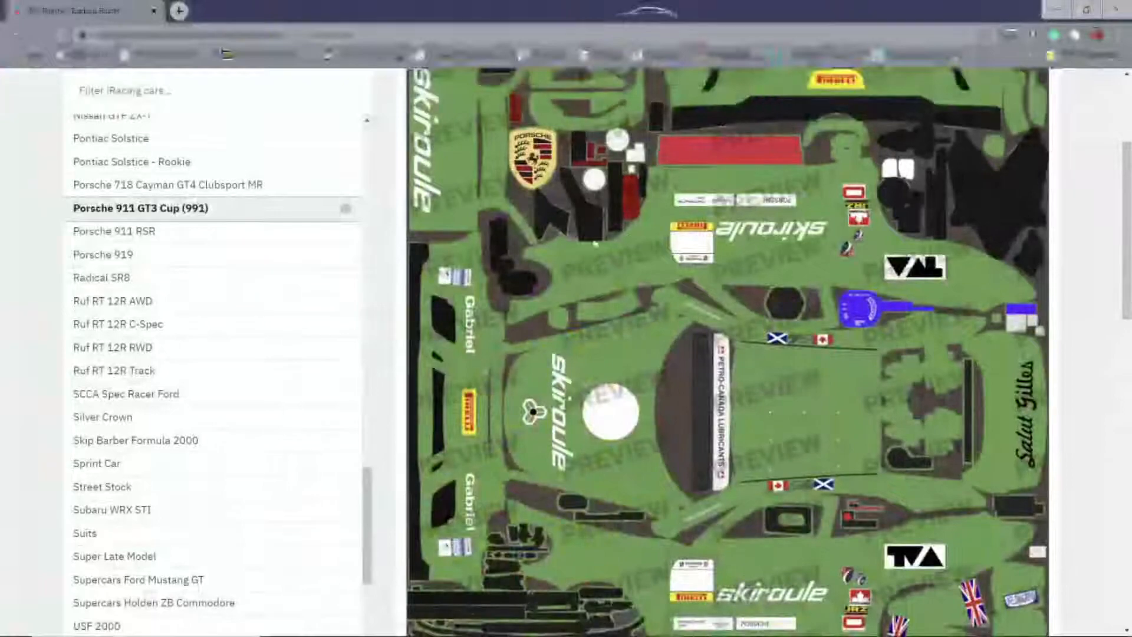
pyautogui.scroll(1, 600, 487)
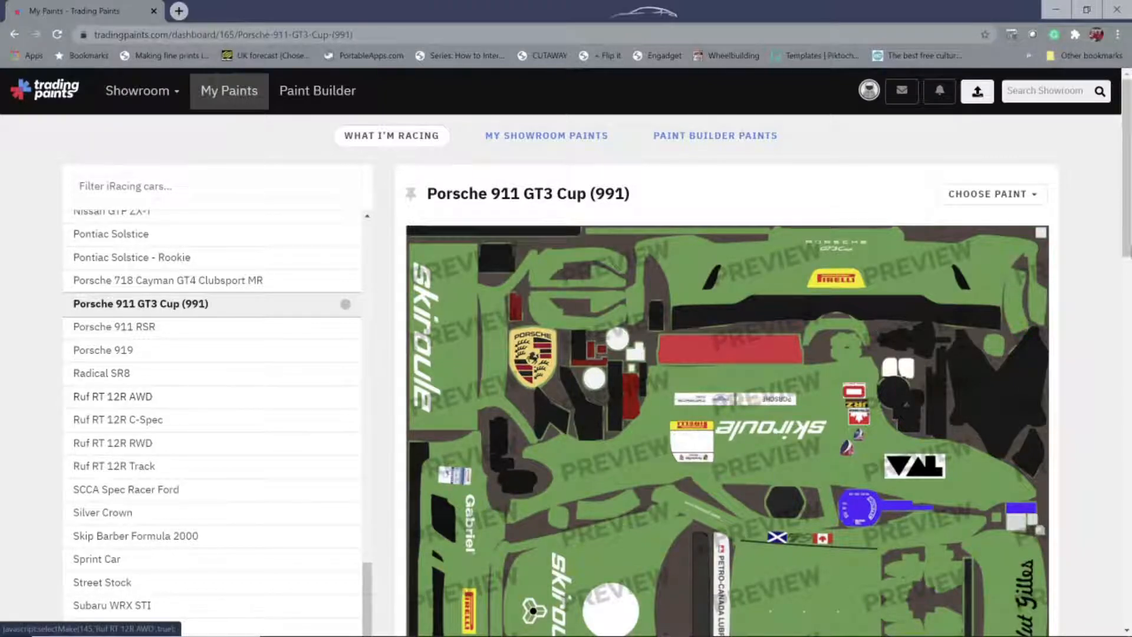
pyautogui.click(990, 194)
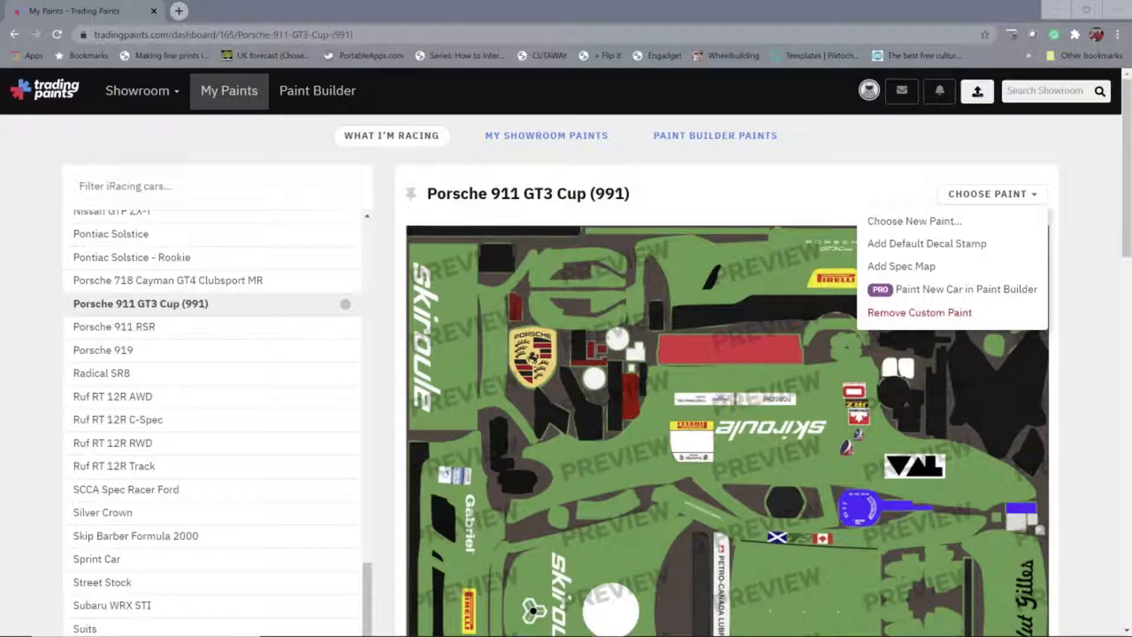
pyautogui.press('XF86AudioRaiseVolume')
pyautogui.press('XF86AudioRaiseVolume')
pyautogui.press('XF86AudioRaiseVolume')
# - In GIMP, close the orange and magenta car_17836 image and zoom the Sunoco texture to 50%
pyautogui.hotkey('alt', 'Tab')
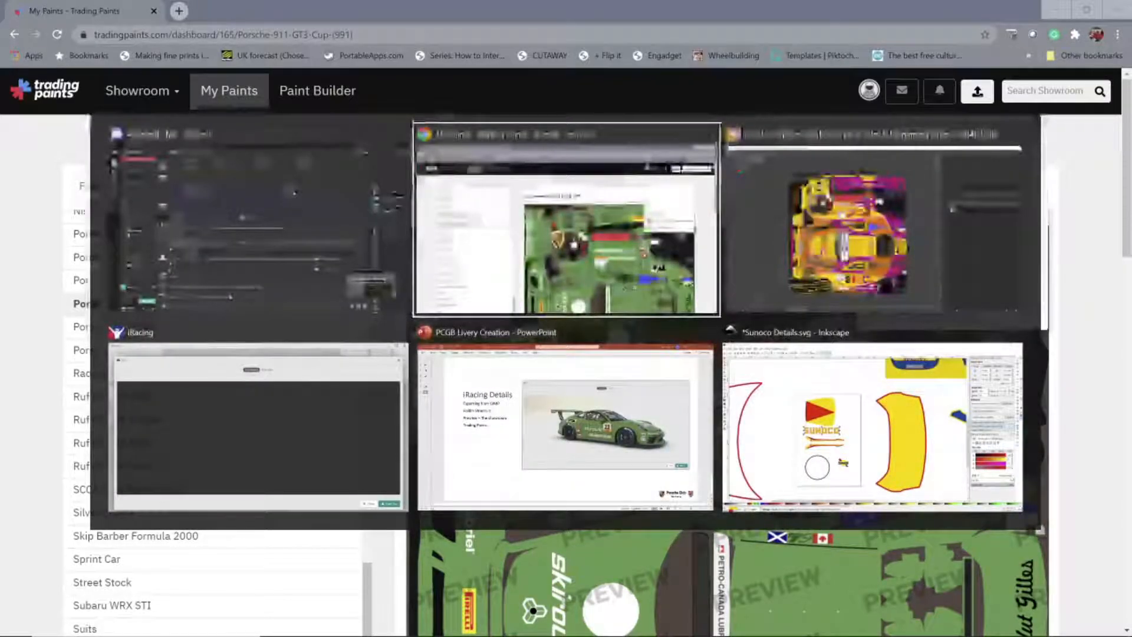
pyautogui.hotkey('alt', 'Tab')
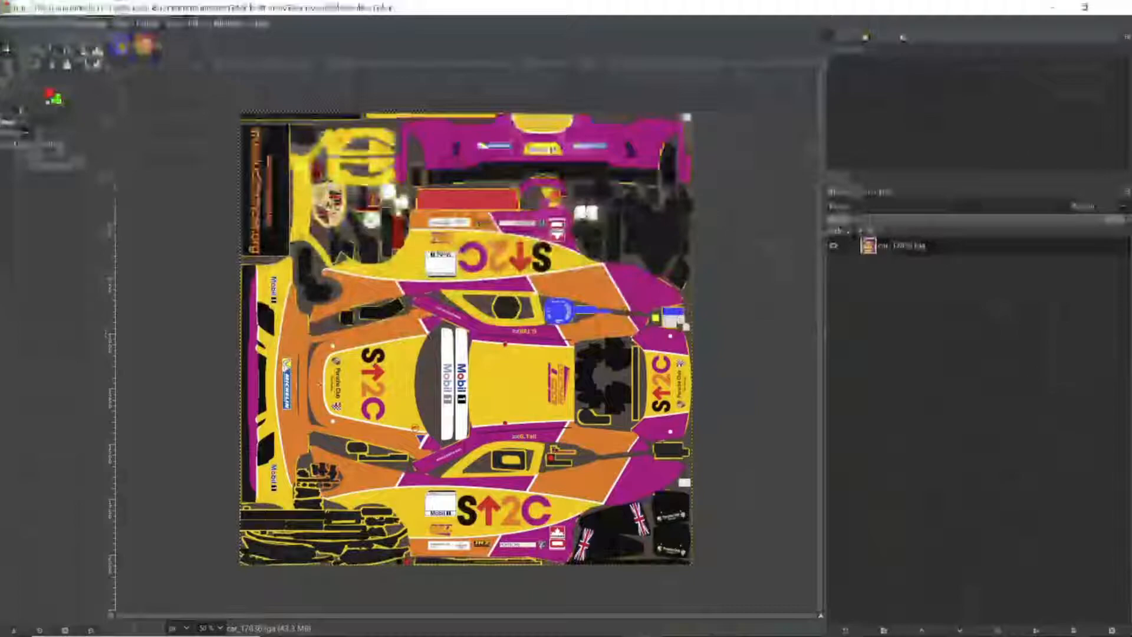
pyautogui.click(156, 48)
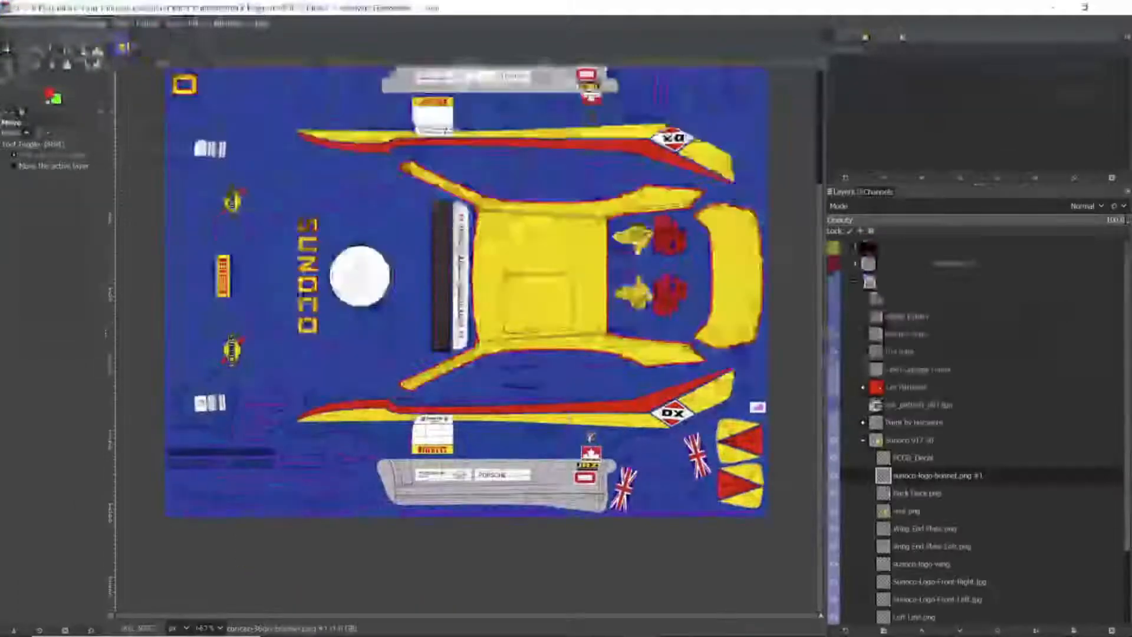
pyautogui.scroll(4, 288, 344)
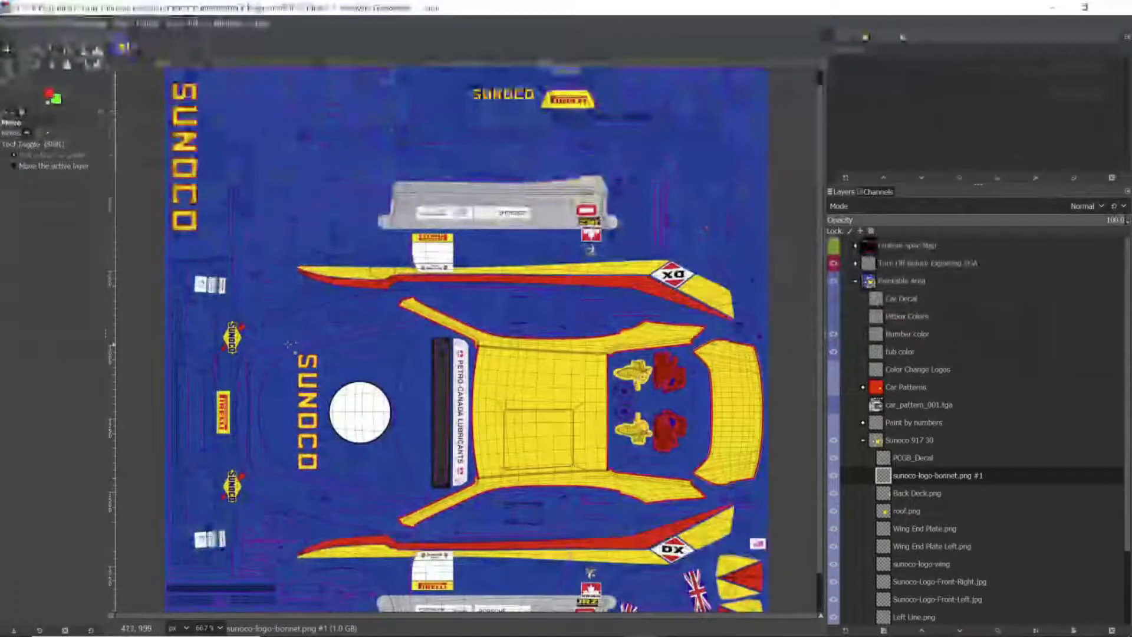
pyautogui.scroll(-1, 289, 344)
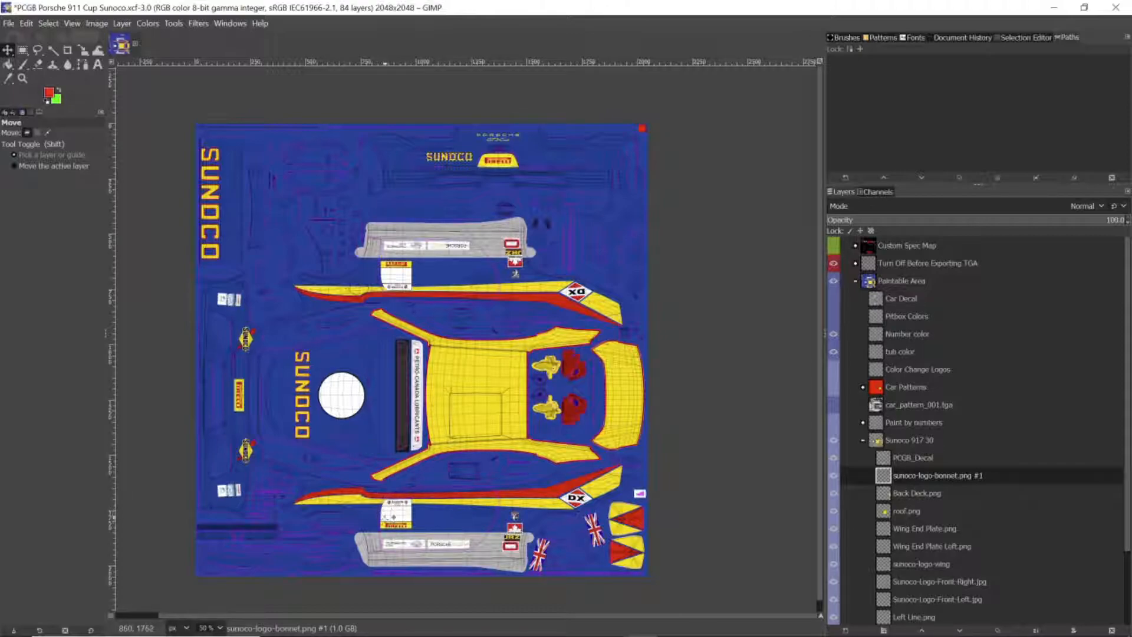
# - Zoom the Sunoco canvas to 300% on the Porsche Club and Pirelli bonnet decal
pyautogui.press('ctrl')
pyautogui.scroll(3, 392, 516)
pyautogui.scroll(2, 391, 517)
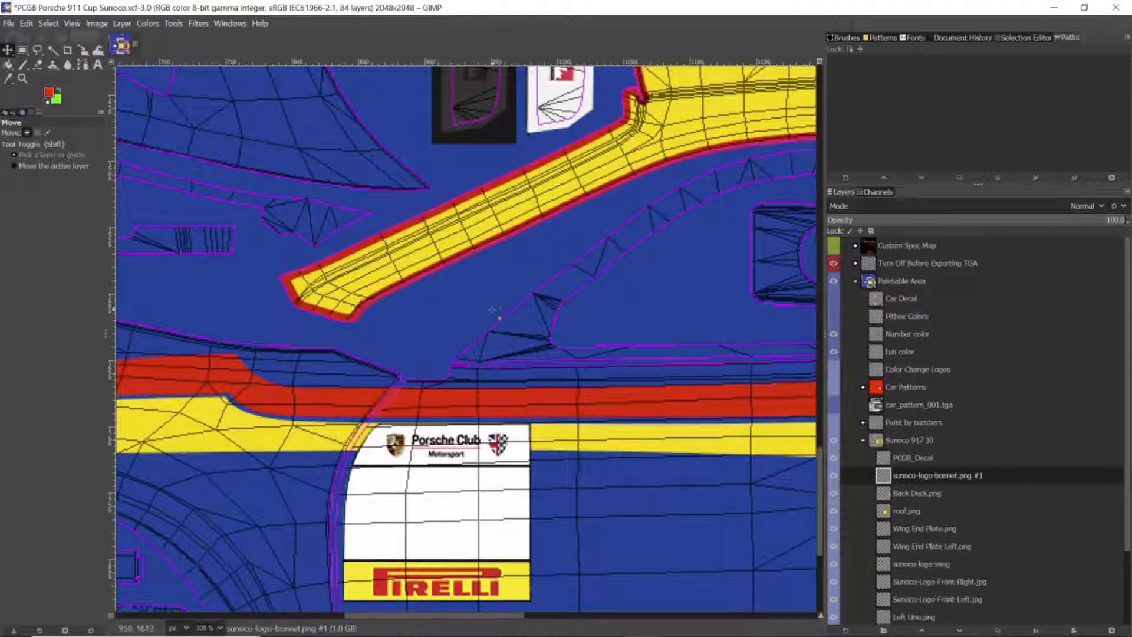
# - Position the Sunoco-Logo-Front-Left.jpg layer, then zoom out to 100% to review the texture
pyautogui.scroll(-3, 492, 306)
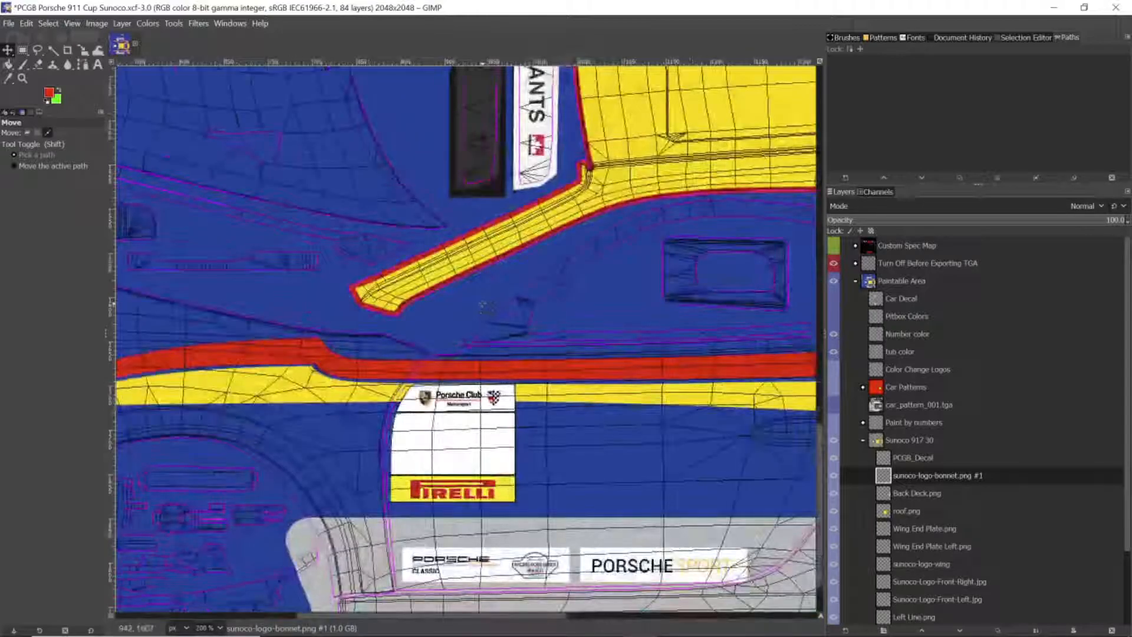
pyautogui.hscroll(-2, 157, 244)
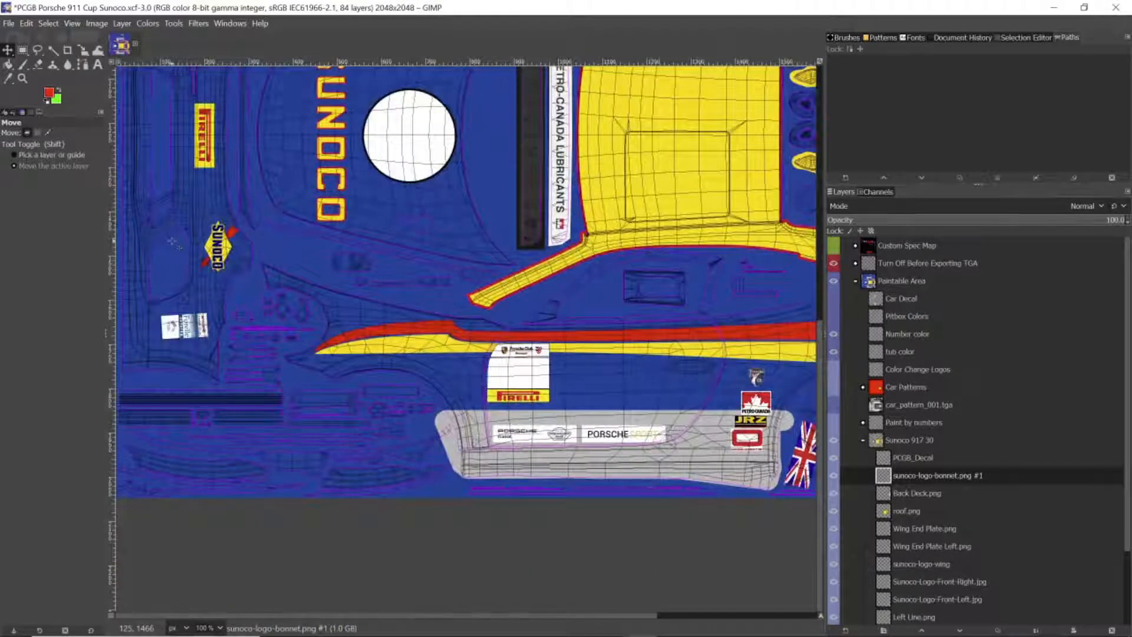
pyautogui.scroll(3, 173, 239)
pyautogui.scroll(2, 173, 238)
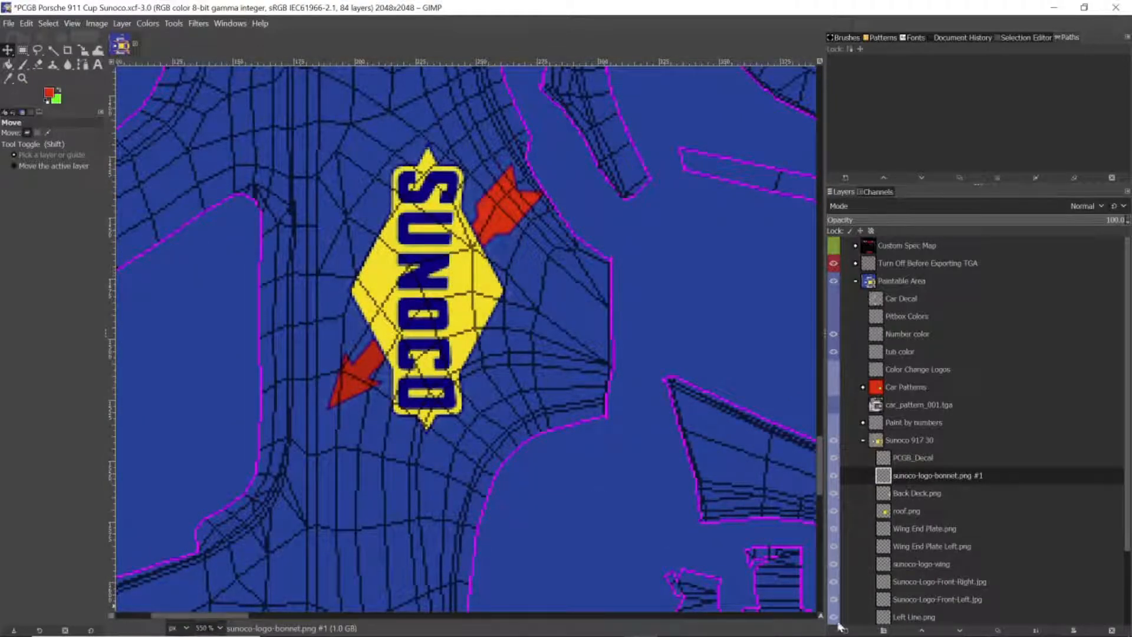
pyautogui.click(962, 583)
pyautogui.click(956, 599)
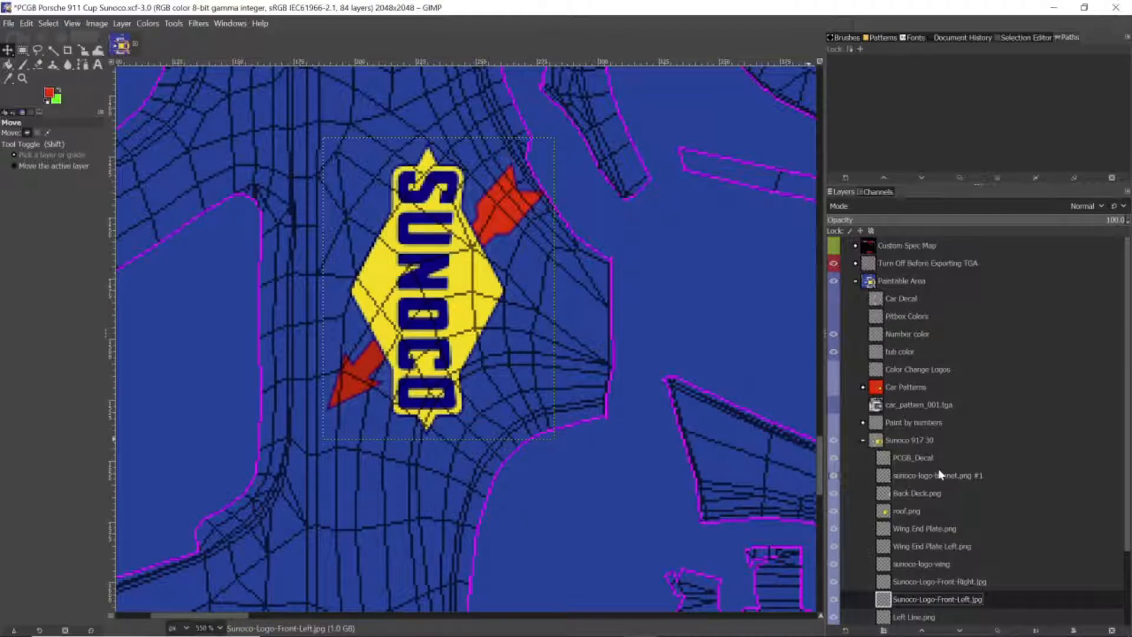
pyautogui.scroll(-5, 675, 445)
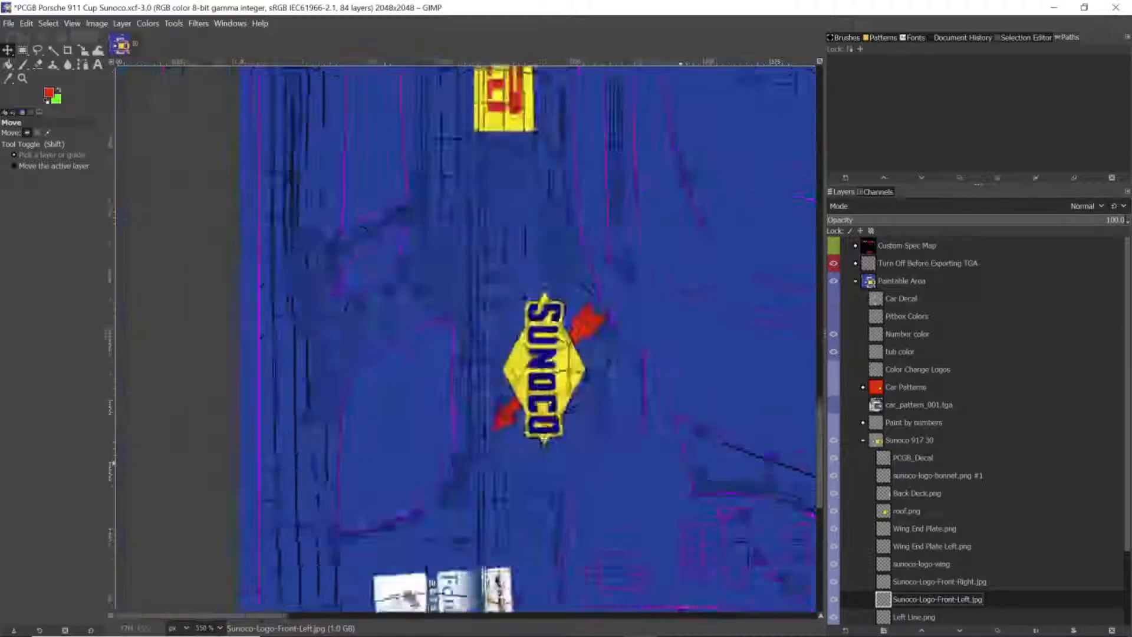
pyautogui.hscroll(8, 673, 443)
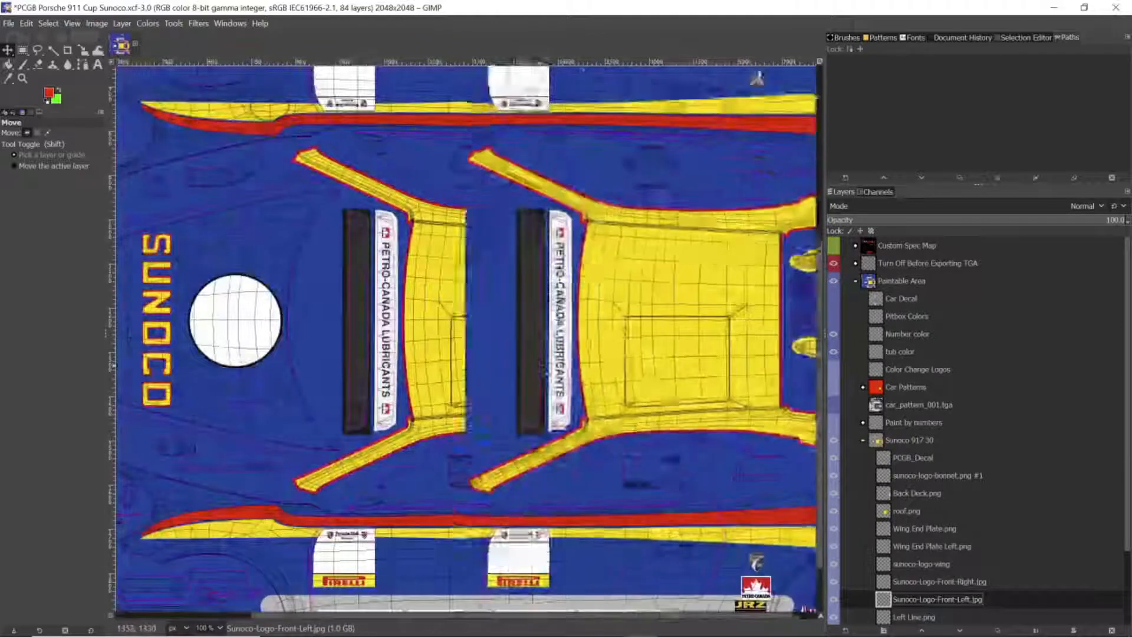
pyautogui.hscroll(4, 674, 444)
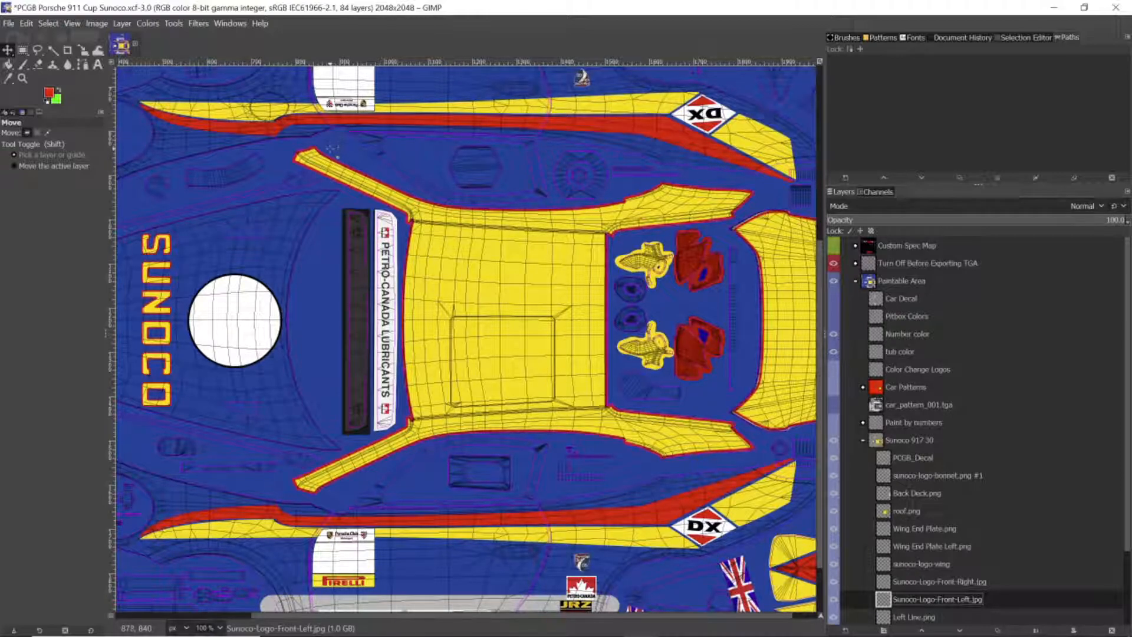
# - Switch to iRacing and rotate the Sunoco Porsche preview to a full side view
pyautogui.hotkey('alt', 'Tab')
pyautogui.press('Tab')
pyautogui.press('Tab')
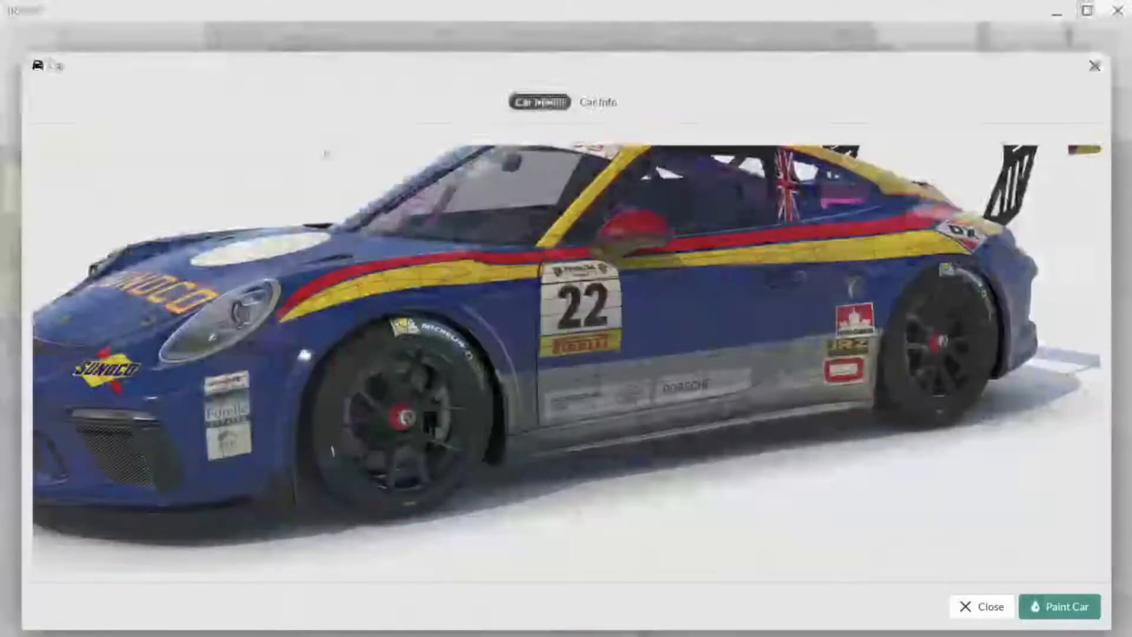
pyautogui.moveTo(722, 239); pyautogui.dragTo(663, 255)
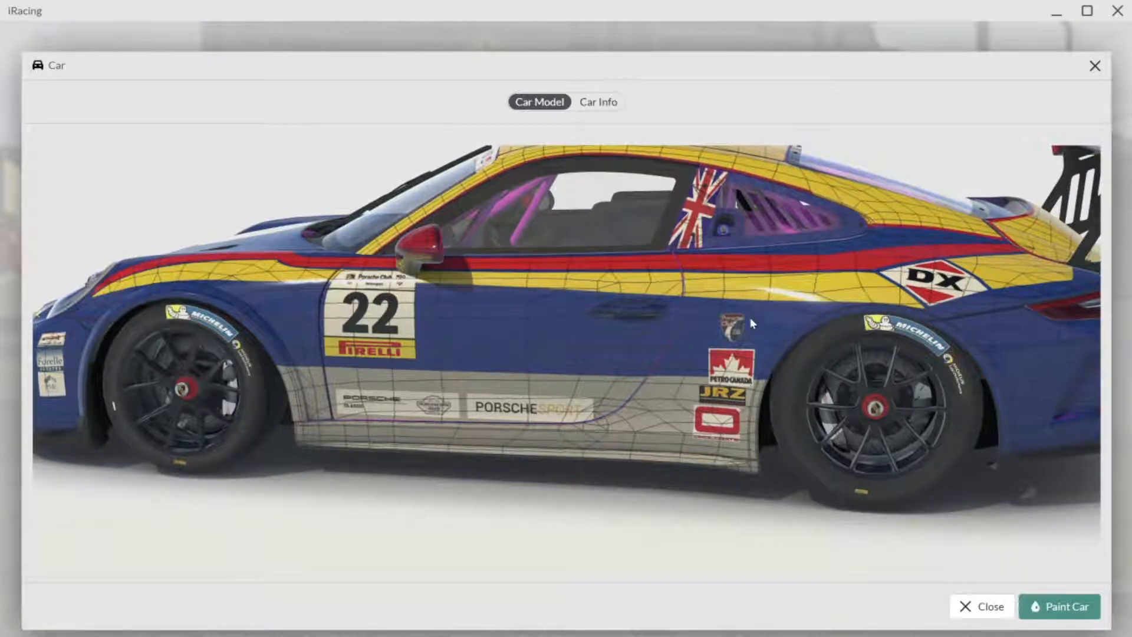
pyautogui.hotkey('alt', 'Tab')
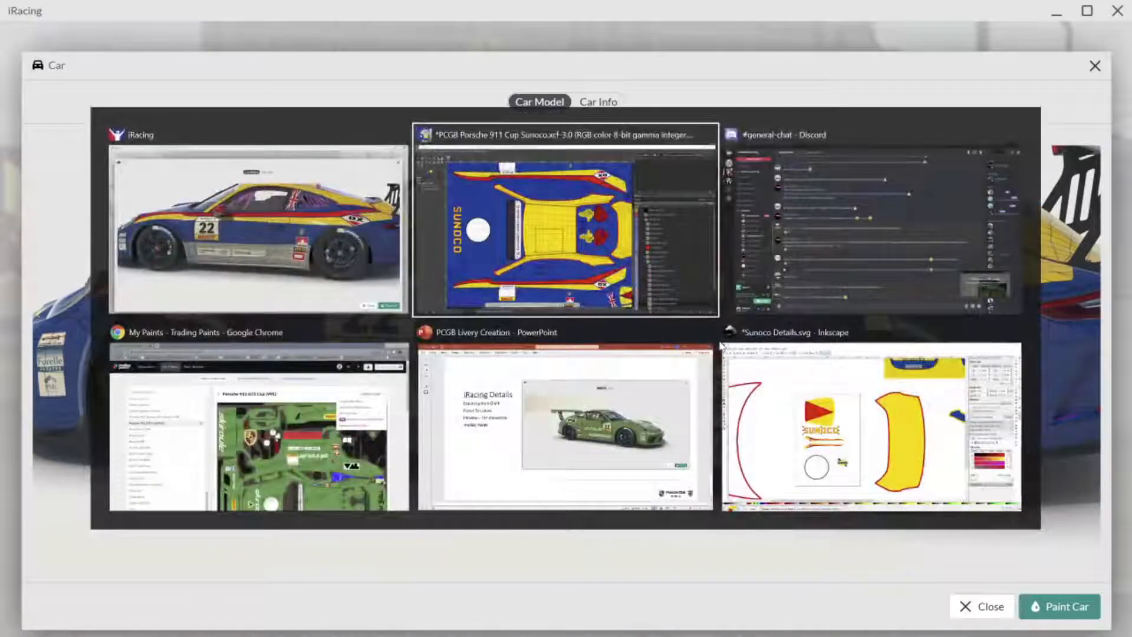
# - In Inkscape, bring Sunoco Details.svg's Yellow ffd302 and Red f30207 colour notes into view
pyautogui.hotkey('alt', 'Tab')
pyautogui.hotkey('alt', 'Tab')
pyautogui.hotkey('alt', 'Tab')
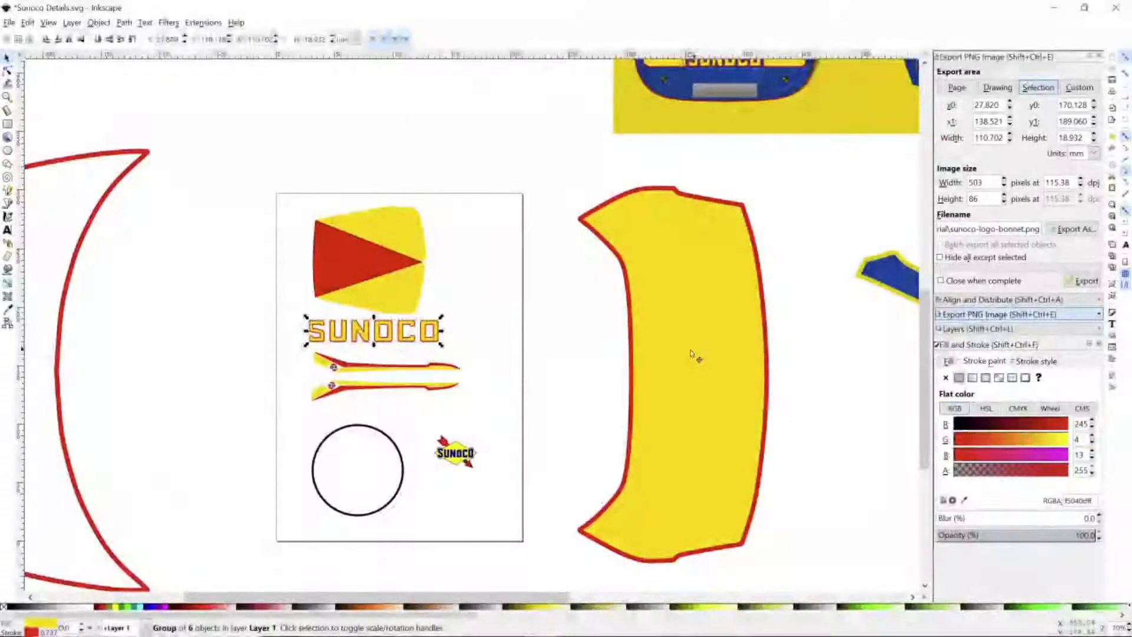
pyautogui.scroll(-1, 796, 341)
pyautogui.hscroll(2, 828, 218)
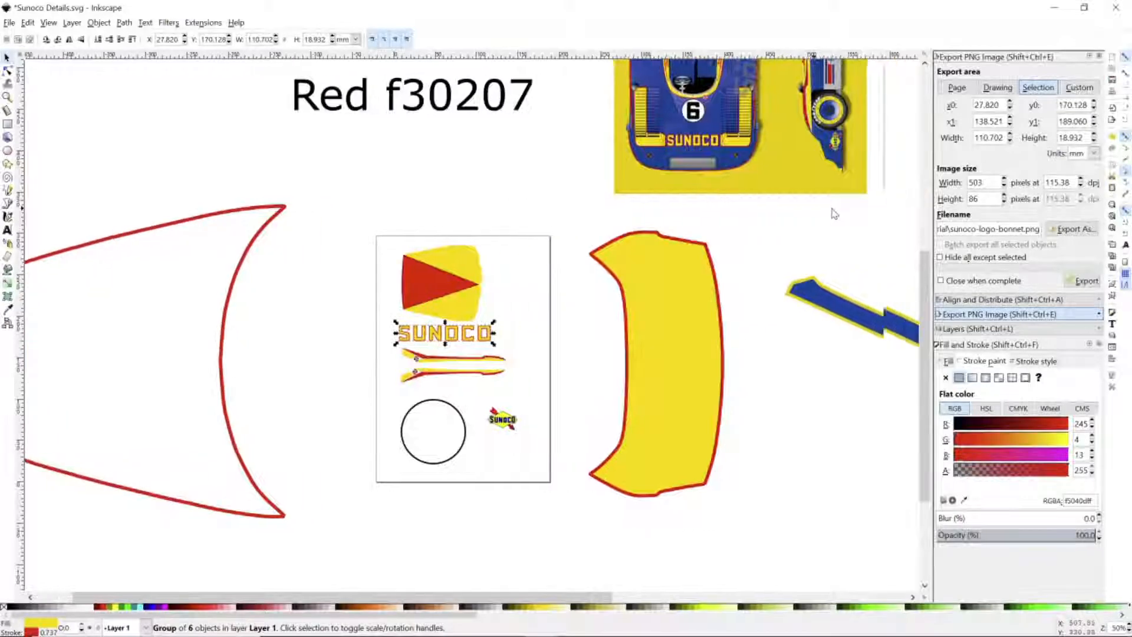
pyautogui.hscroll(1, 834, 213)
pyautogui.scroll(6, 834, 213)
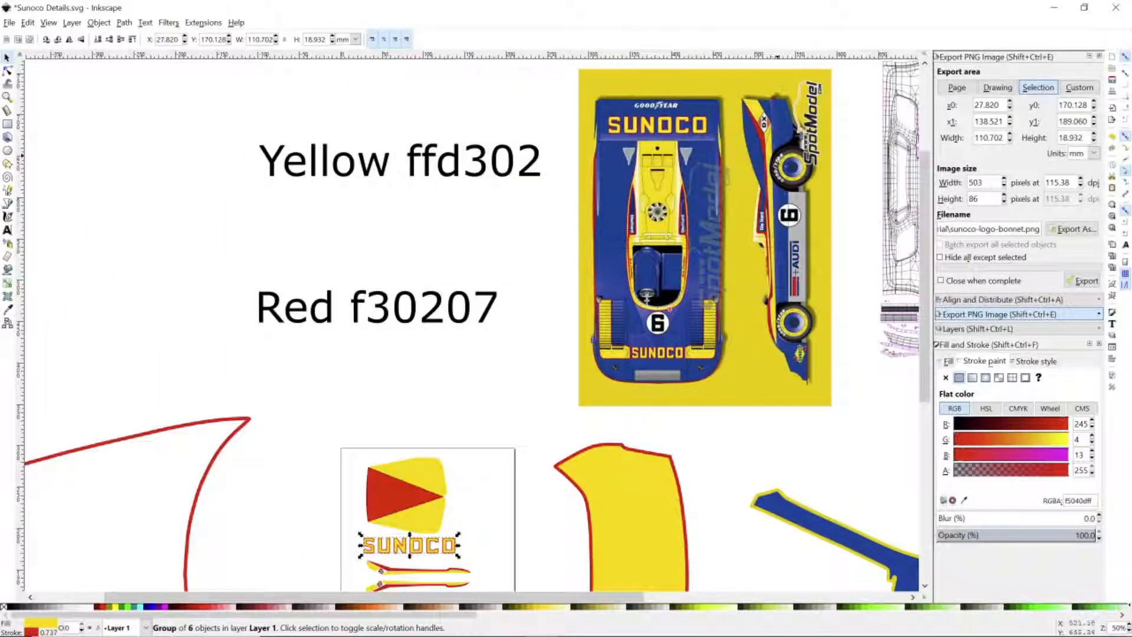
pyautogui.hotkey('alt', 'Tab')
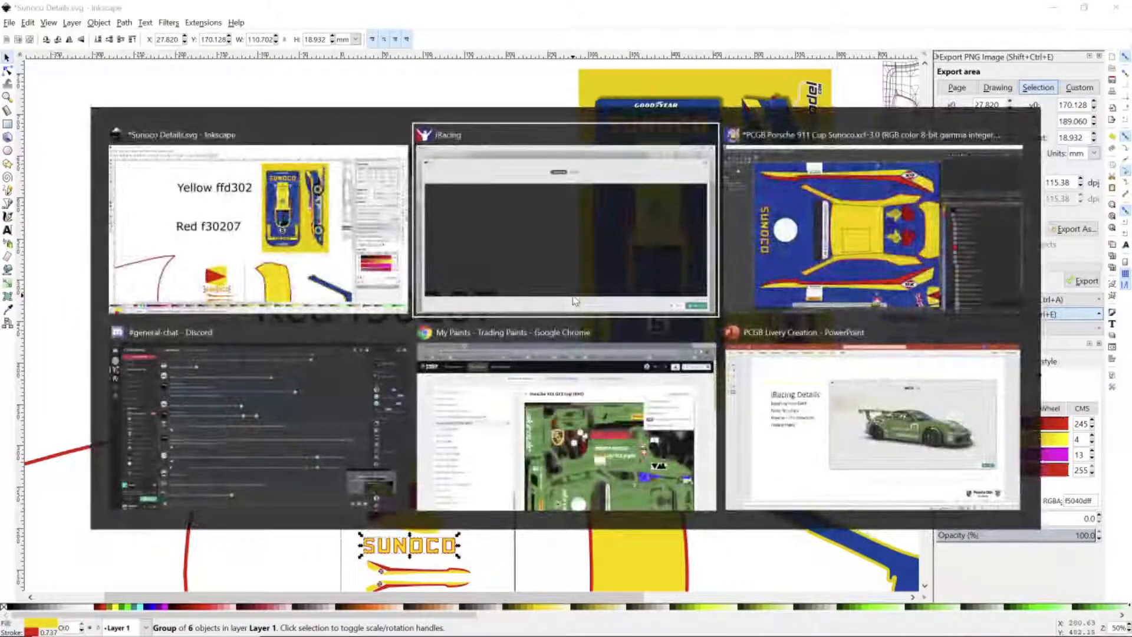
# - Return to GIMP, zoom the Sunoco texture out to 66.7%, then go back to Inkscape
pyautogui.hotkey('alt', 'Tab')
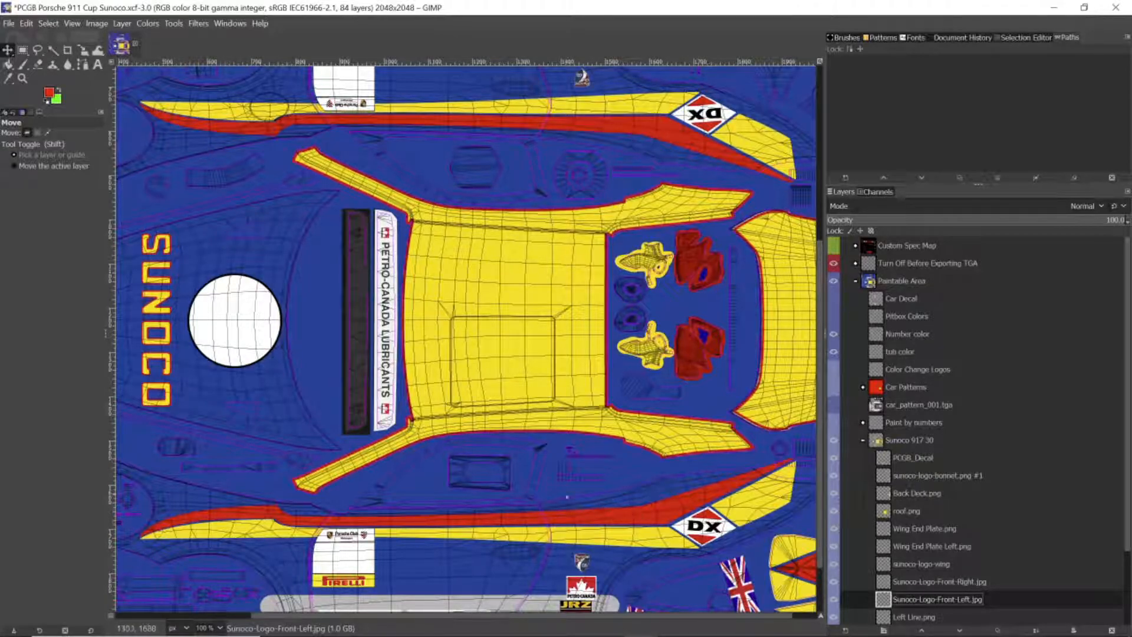
pyautogui.scroll(-1, 430, 442)
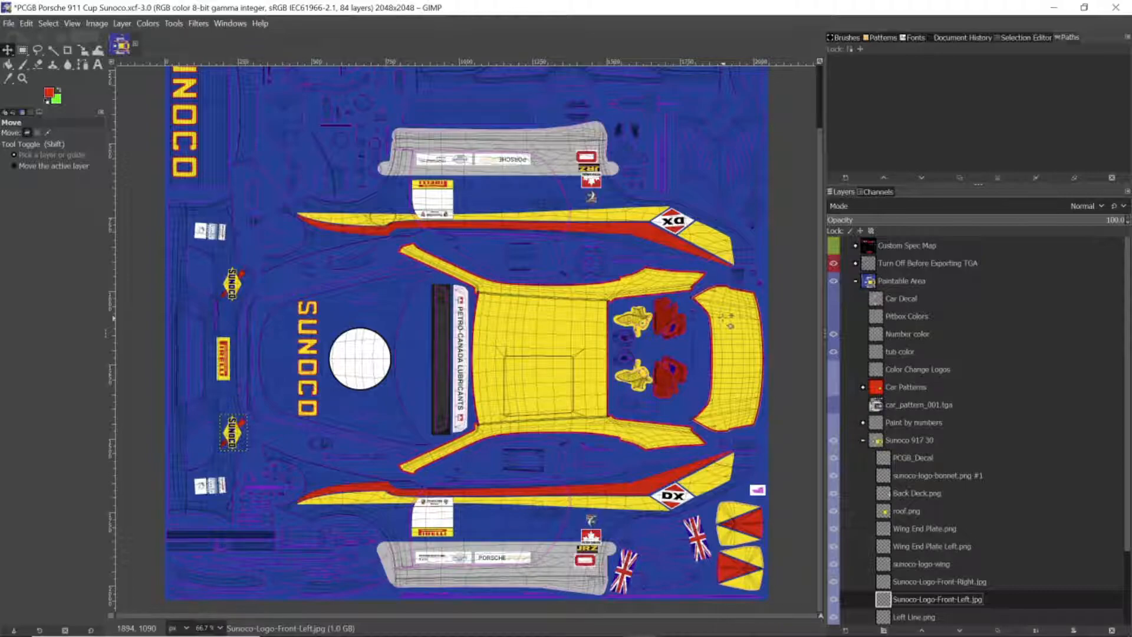
pyautogui.hotkey('alt', 'Tab')
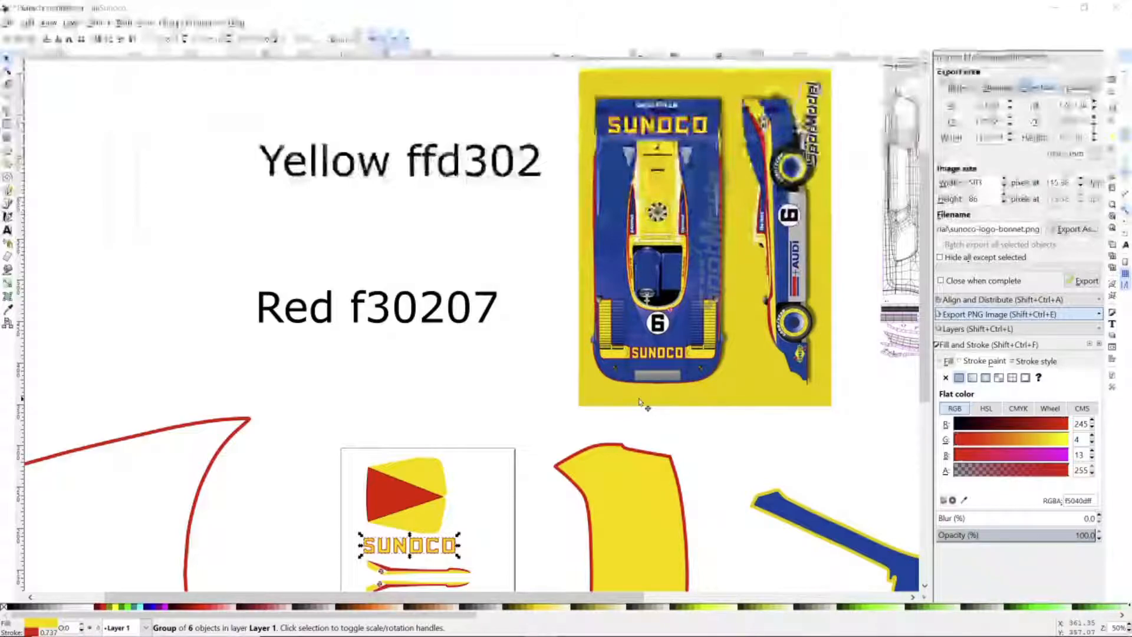
# - Scroll Inkscape's Sunoco Details sheet (Blue 0fd459c, Yellow ffd302, Red f30207), then bring up the window switcher
pyautogui.scroll(-6, 643, 404)
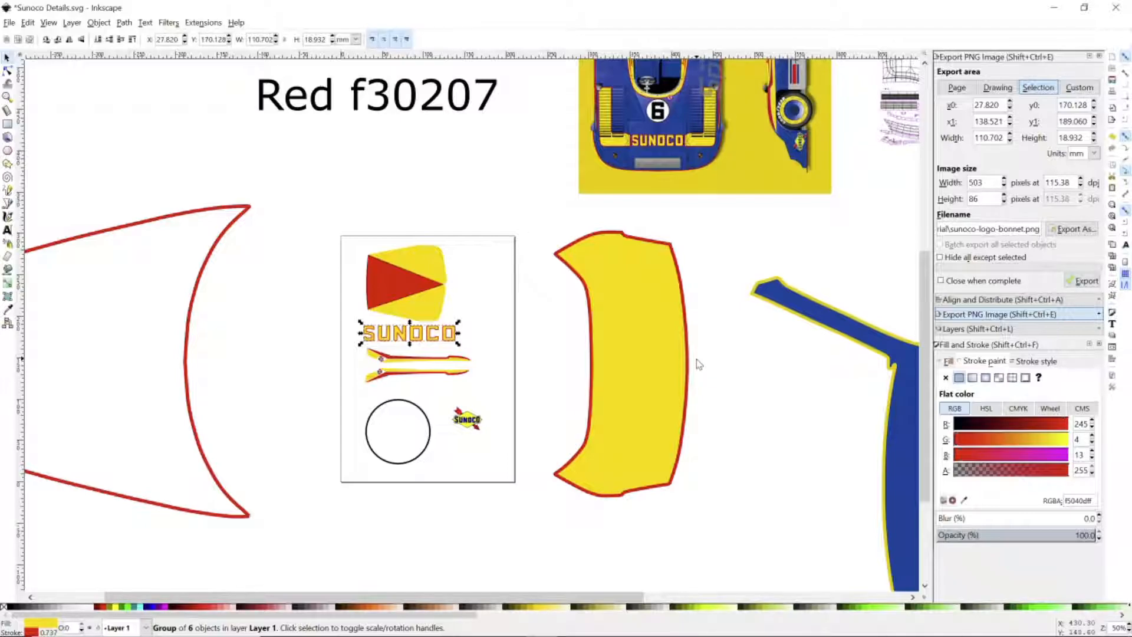
pyautogui.scroll(-3, 697, 363)
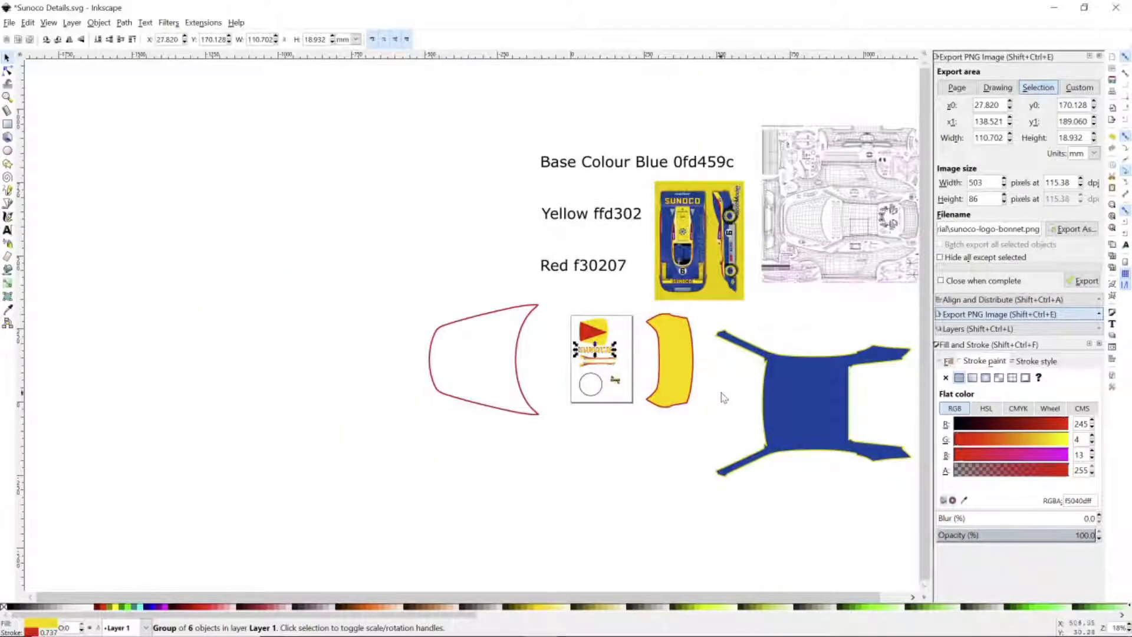
pyautogui.hscroll(10, 707, 395)
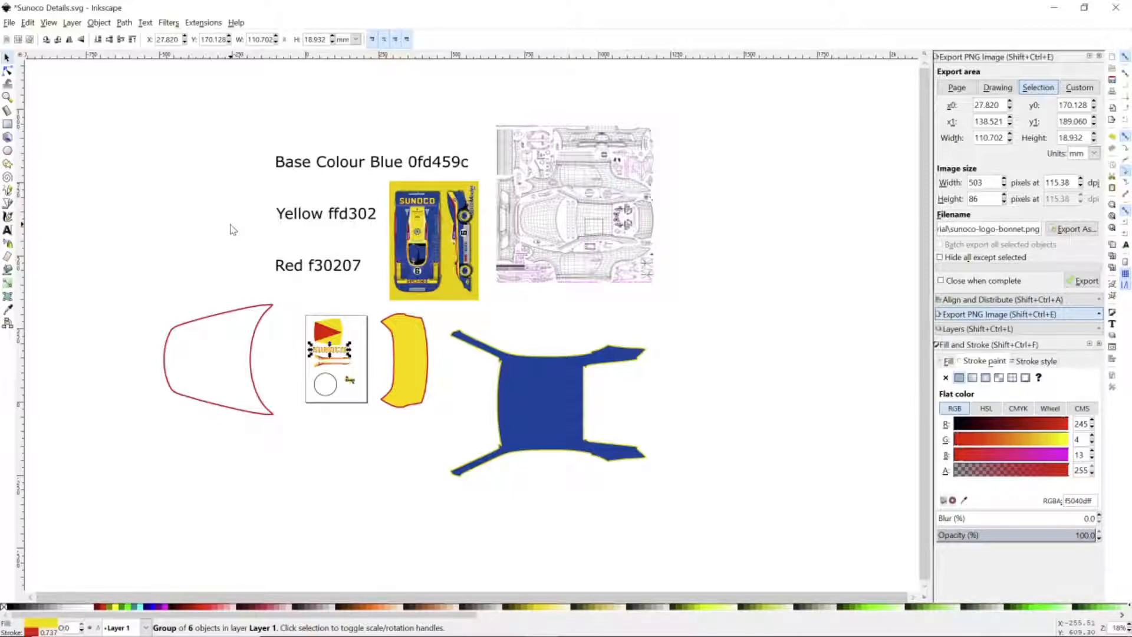
pyautogui.hotkey('alt', 'Tab')
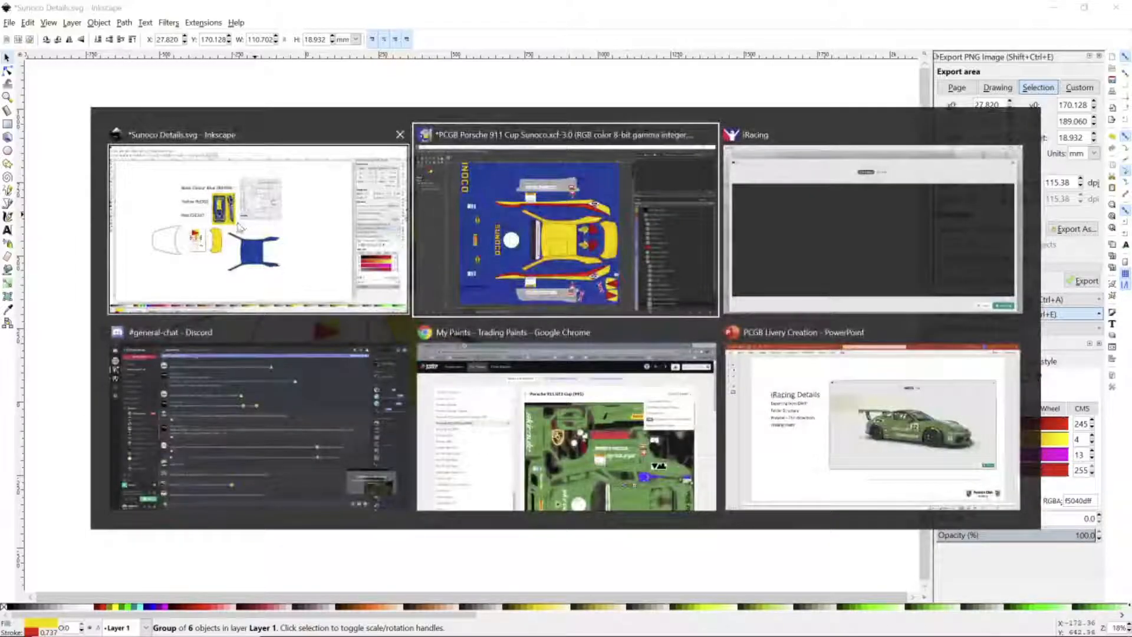
# - Switch to iRacing, close the car livery preview and open the Paint Shop's car list
pyautogui.hotkey('alt', 'Tab')
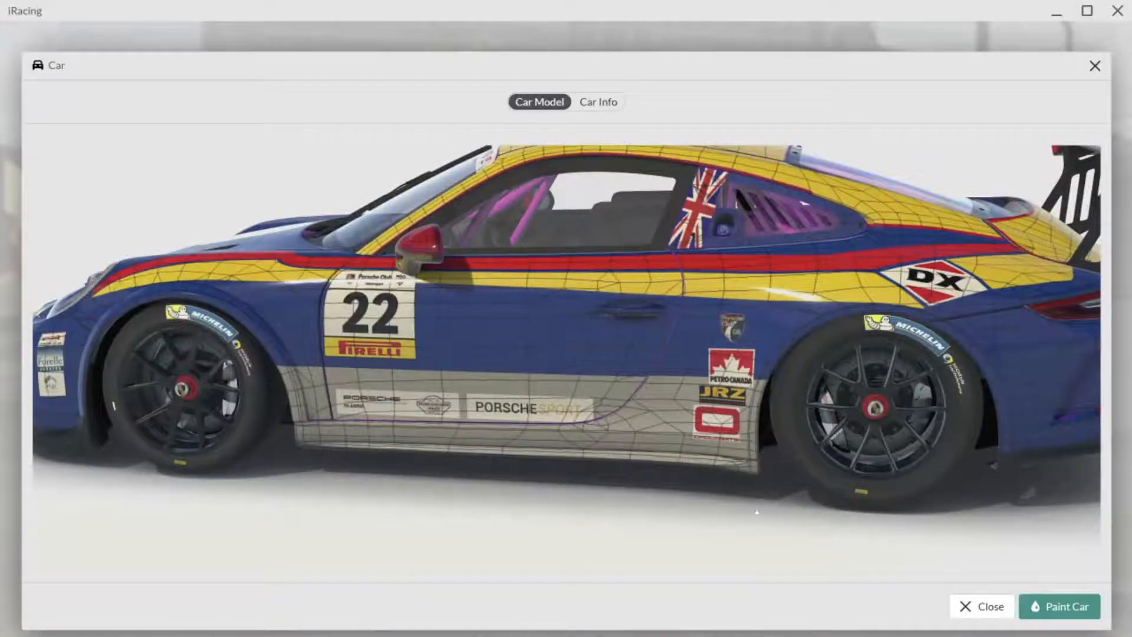
pyautogui.click(983, 607)
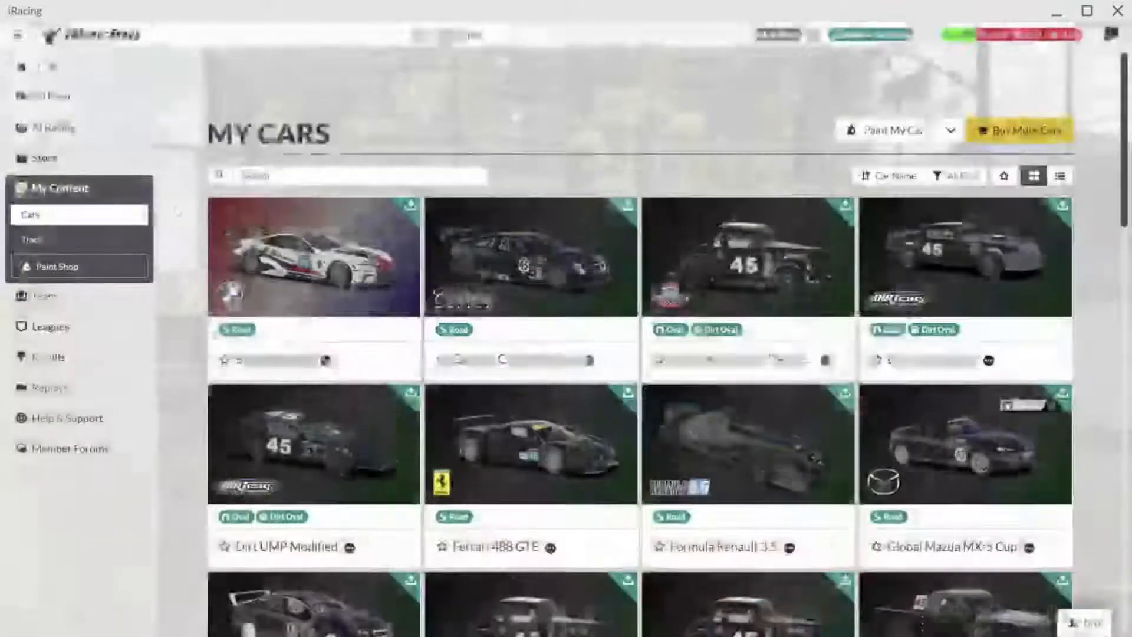
pyautogui.scroll(-10, 281, 305)
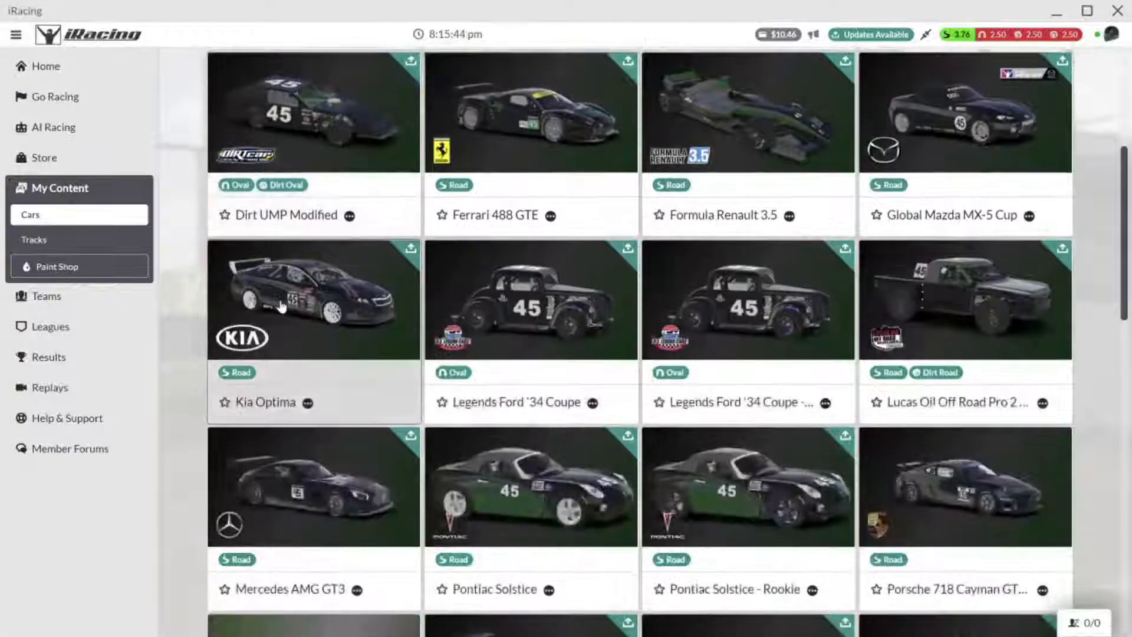
pyautogui.scroll(6, 281, 306)
pyautogui.scroll(4, 281, 306)
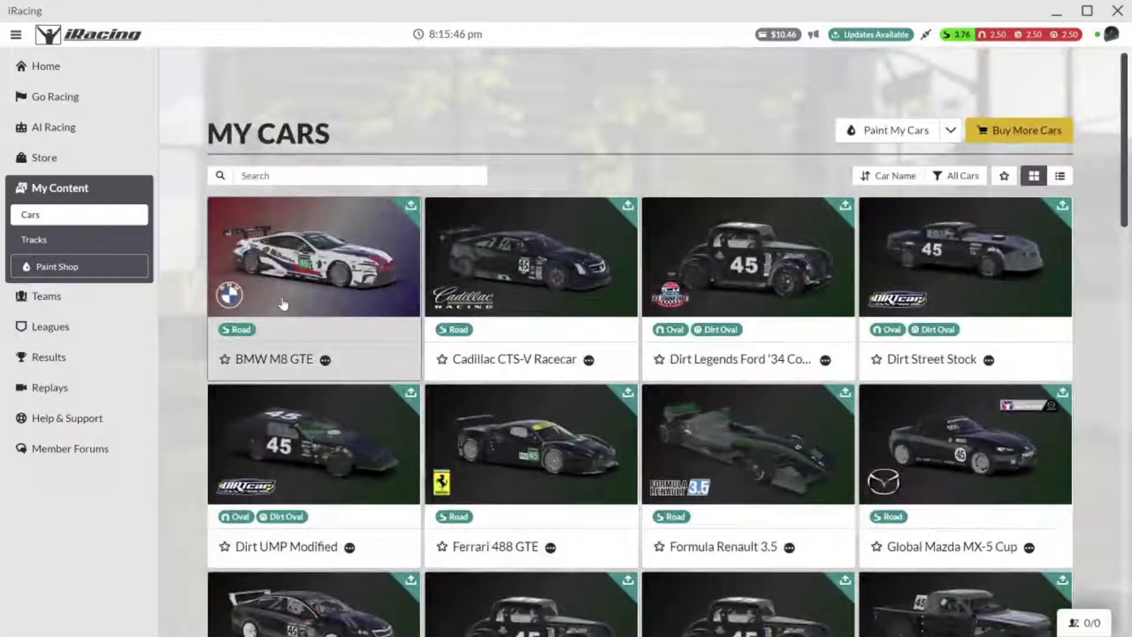
pyautogui.scroll(-10, 283, 306)
pyautogui.scroll(-10, 283, 306)
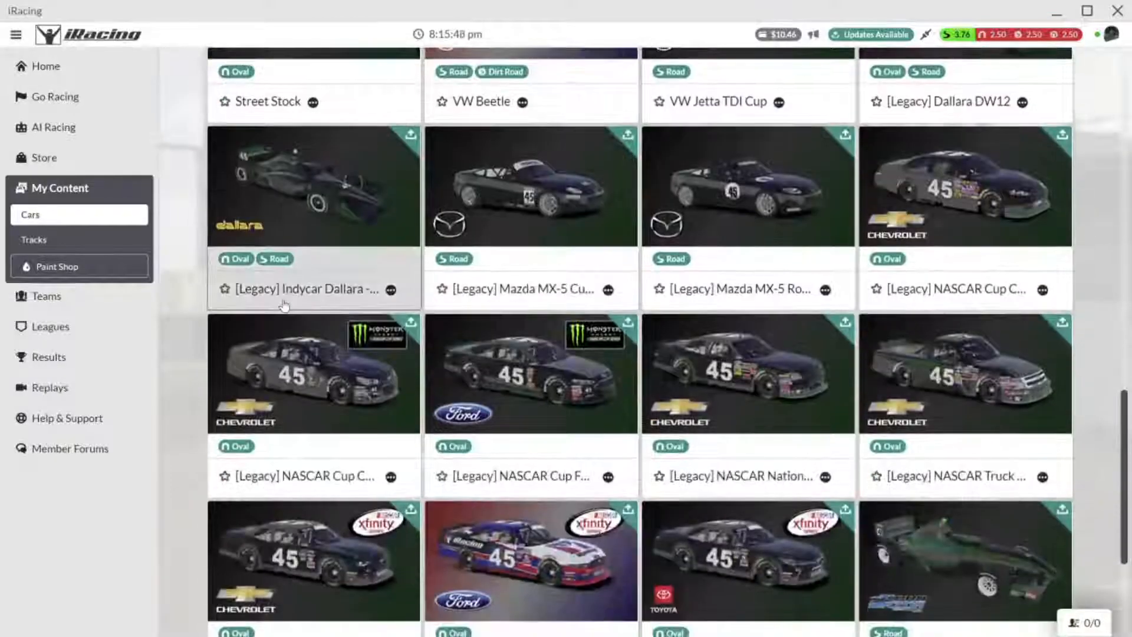
pyautogui.scroll(10, 284, 305)
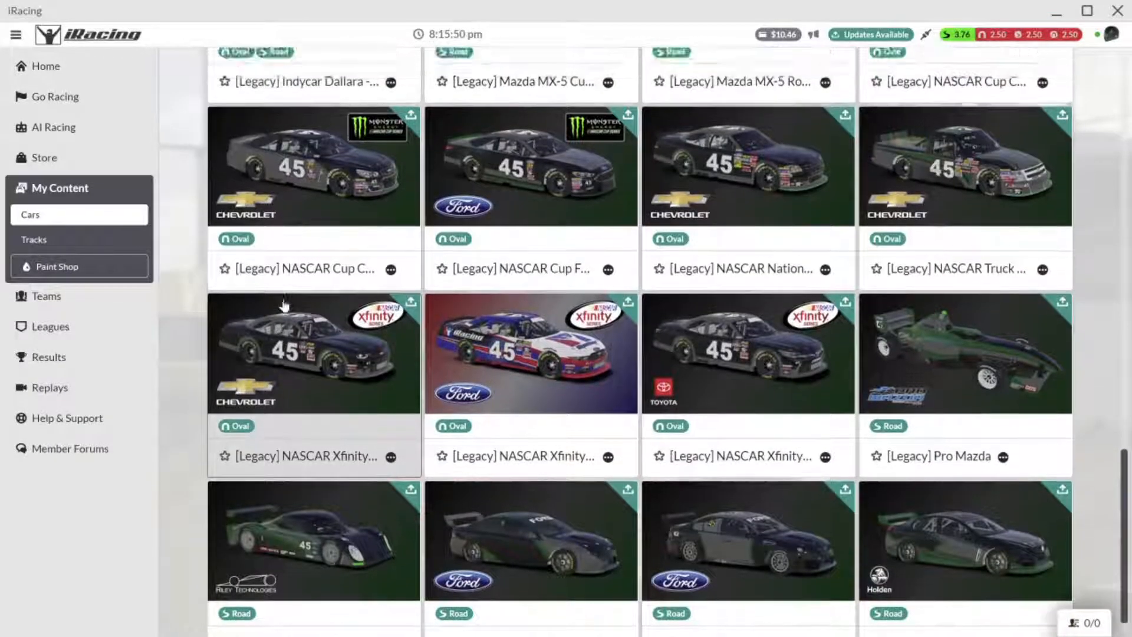
pyautogui.scroll(5, 284, 306)
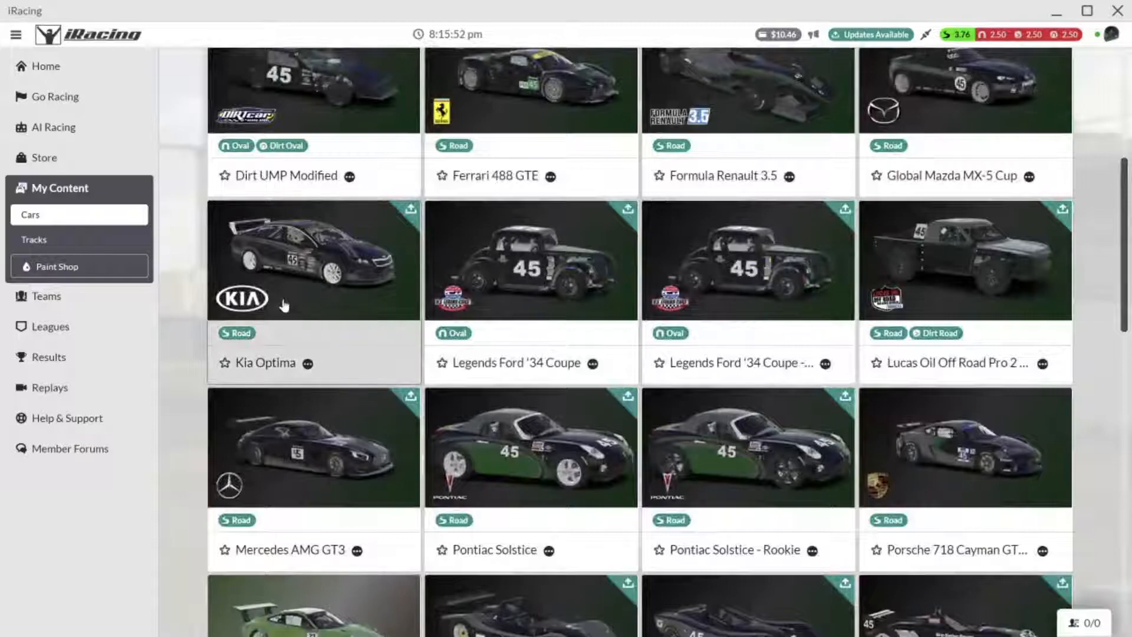
pyautogui.click(66, 270)
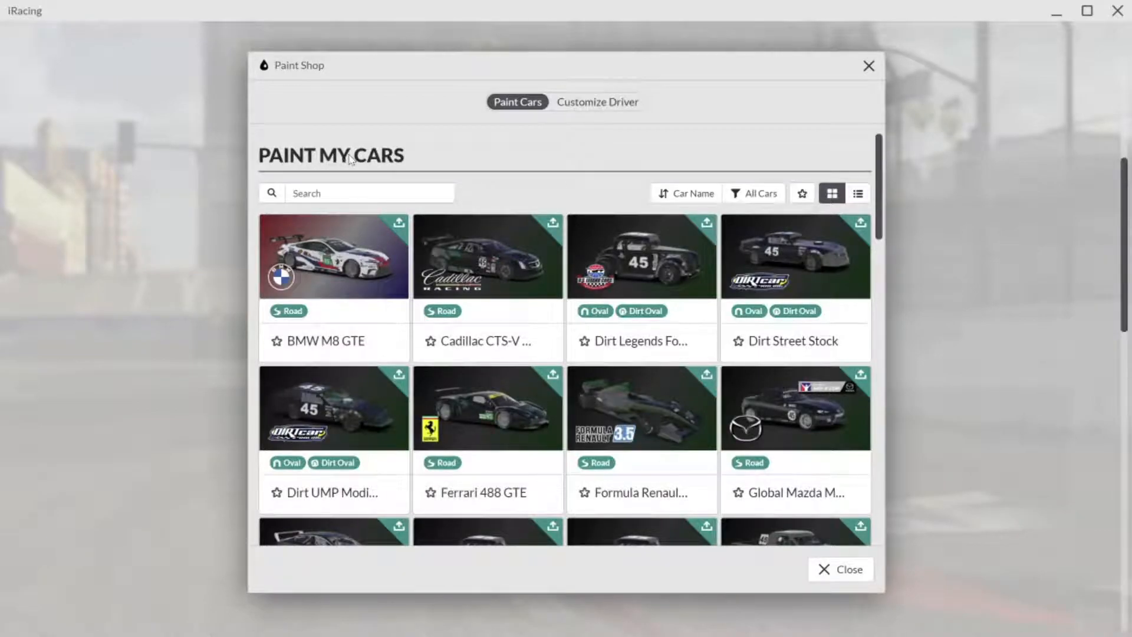
# - Filter the Paint Shop car list to Prototype cars, then bring up the window switcher
pyautogui.click(762, 198)
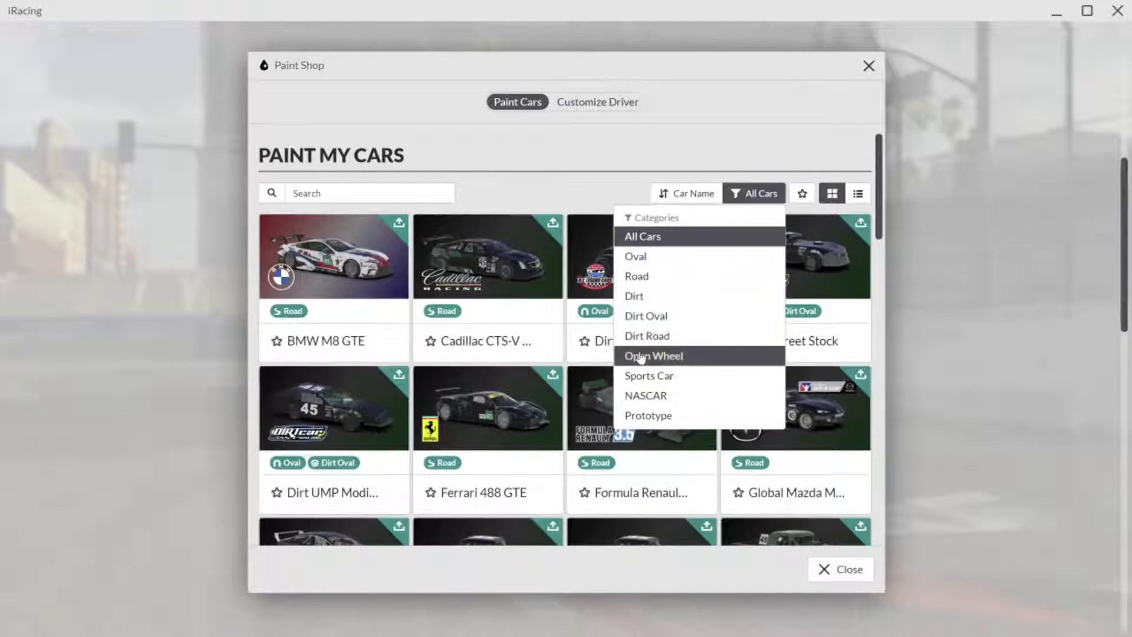
pyautogui.click(640, 416)
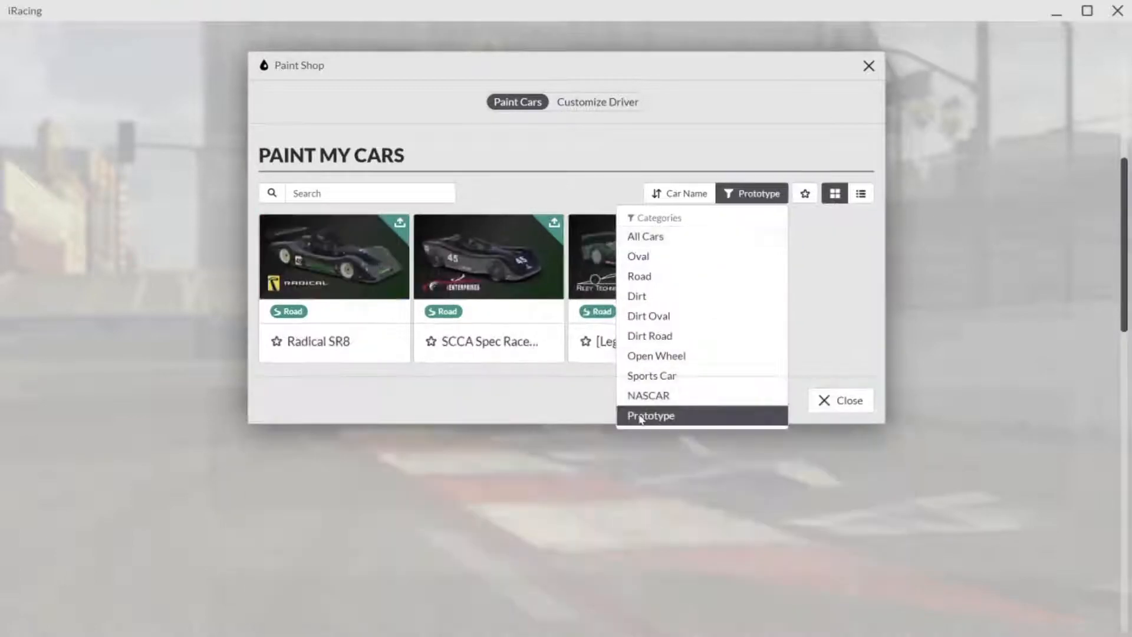
pyautogui.click(554, 383)
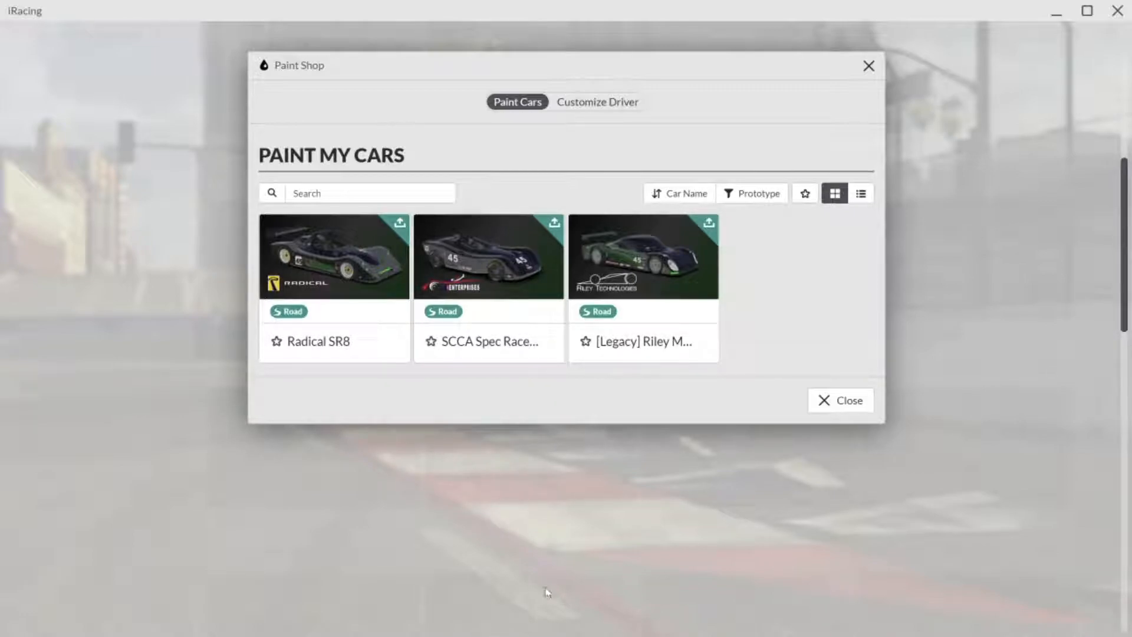
pyautogui.hotkey('alt', 'Tab')
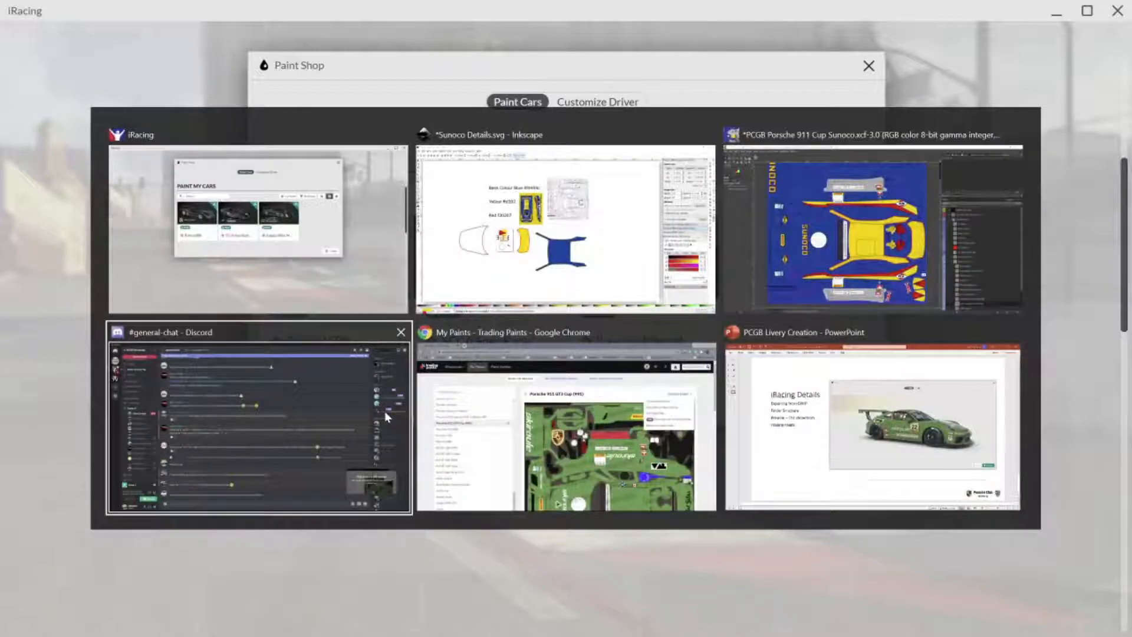
# - In Chrome, open iRacing's Cars & Tracks > Cars page in a new tab
pyautogui.hotkey('alt', 'Tab')
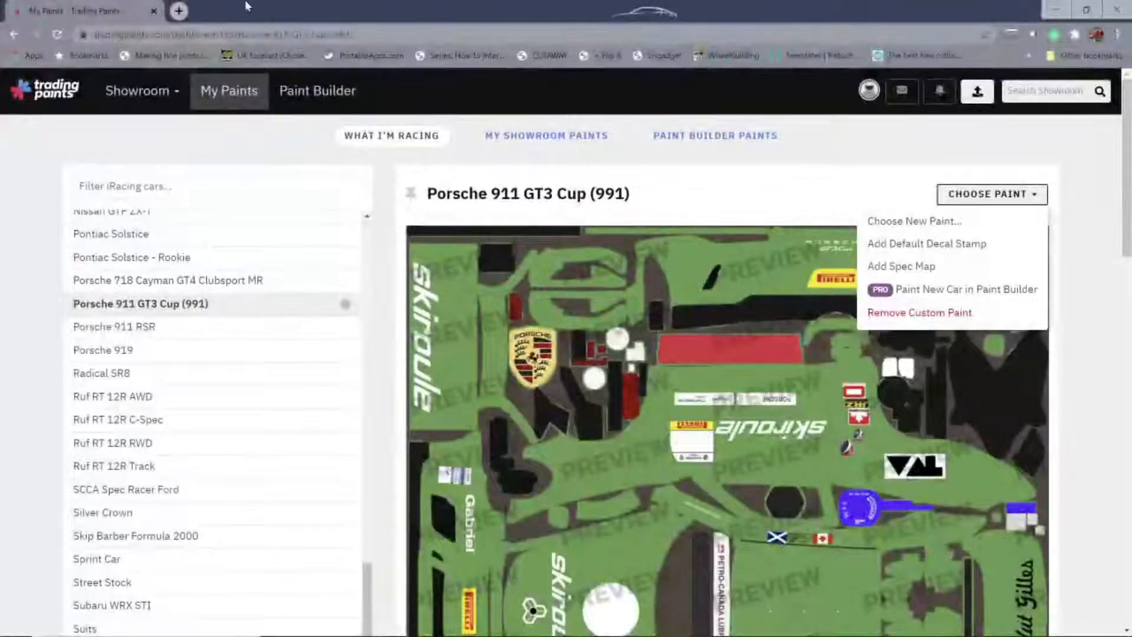
pyautogui.click(180, 12)
pyautogui.write('ir')
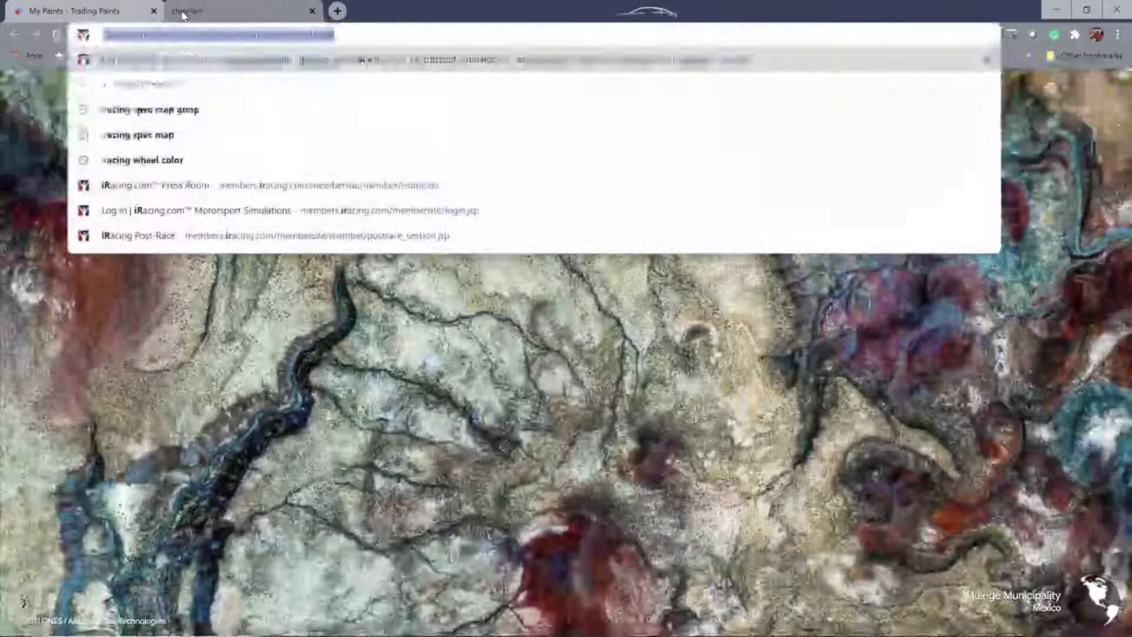
pyautogui.press('Return')
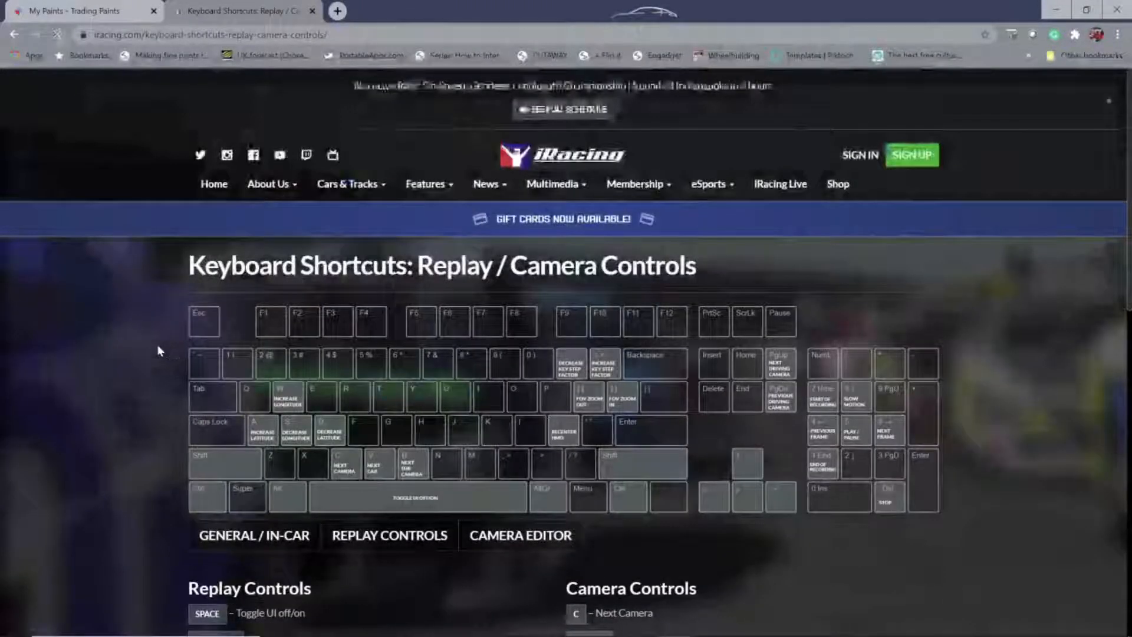
pyautogui.moveTo(342, 183)
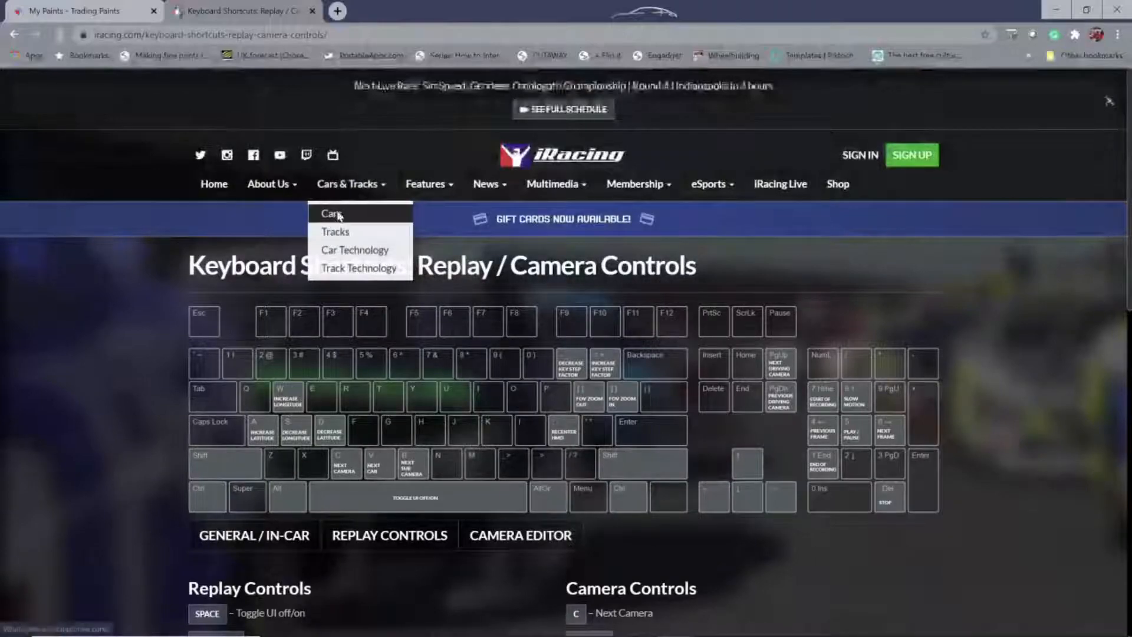
pyautogui.click(339, 216)
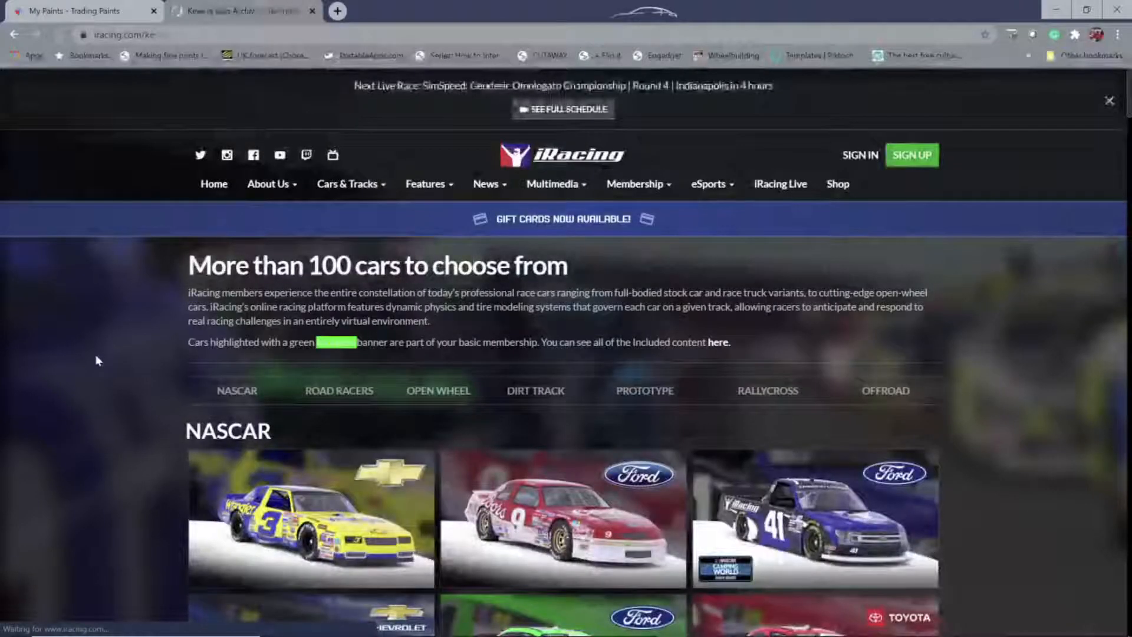
# - Scroll through the iRacing cars page to review the car lineup
pyautogui.scroll(-1, 96, 355)
pyautogui.scroll(-6, 97, 355)
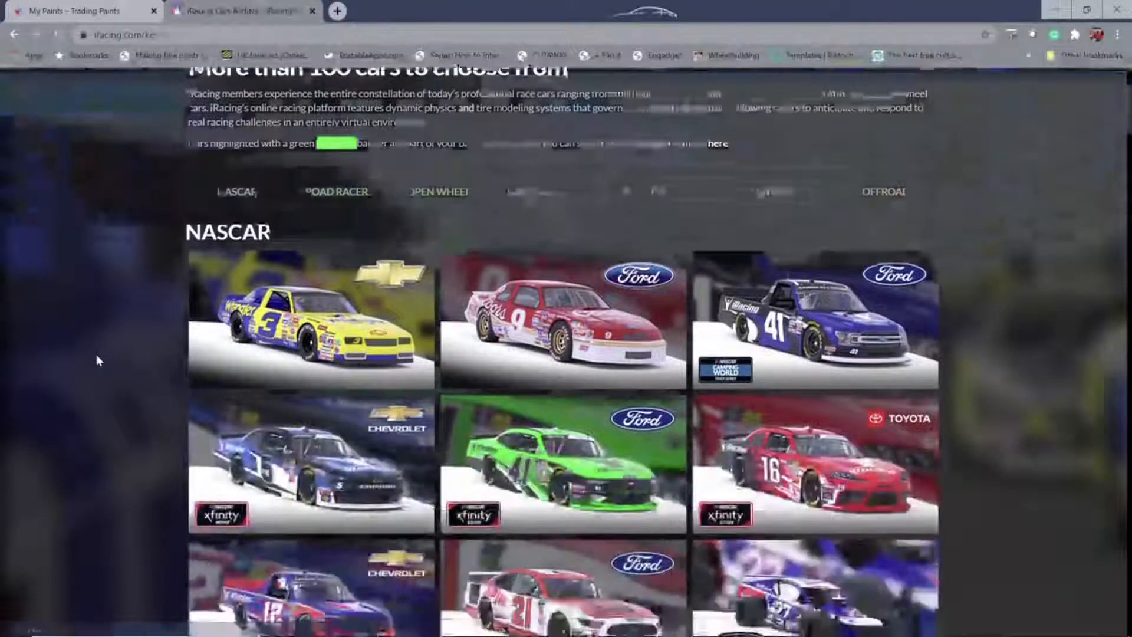
pyautogui.scroll(7, 96, 355)
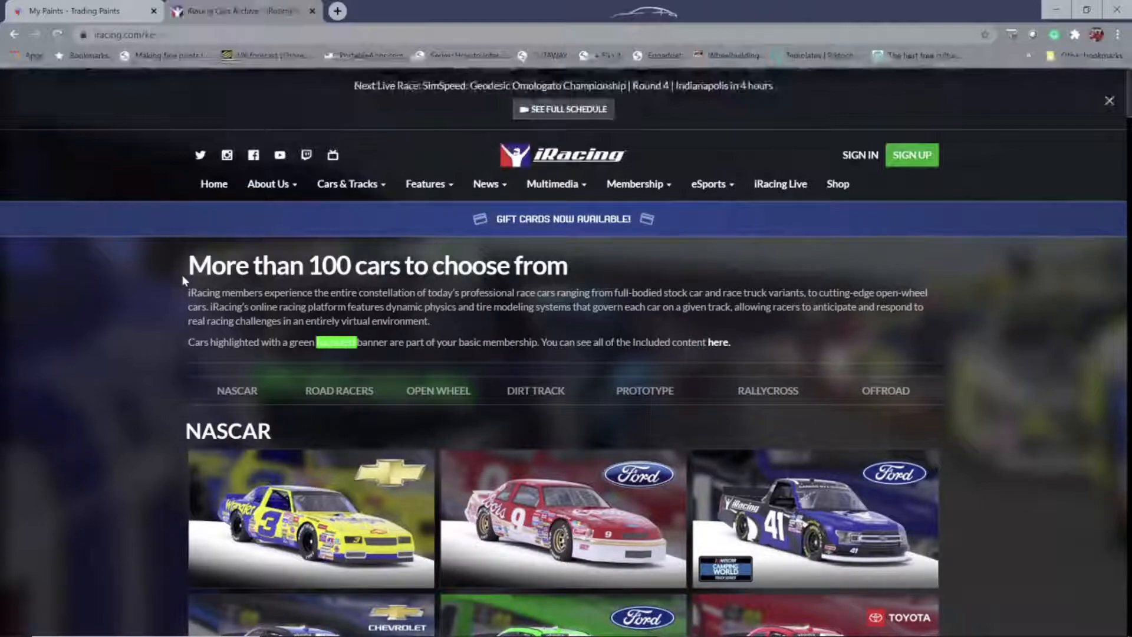
pyautogui.scroll(-4, 182, 379)
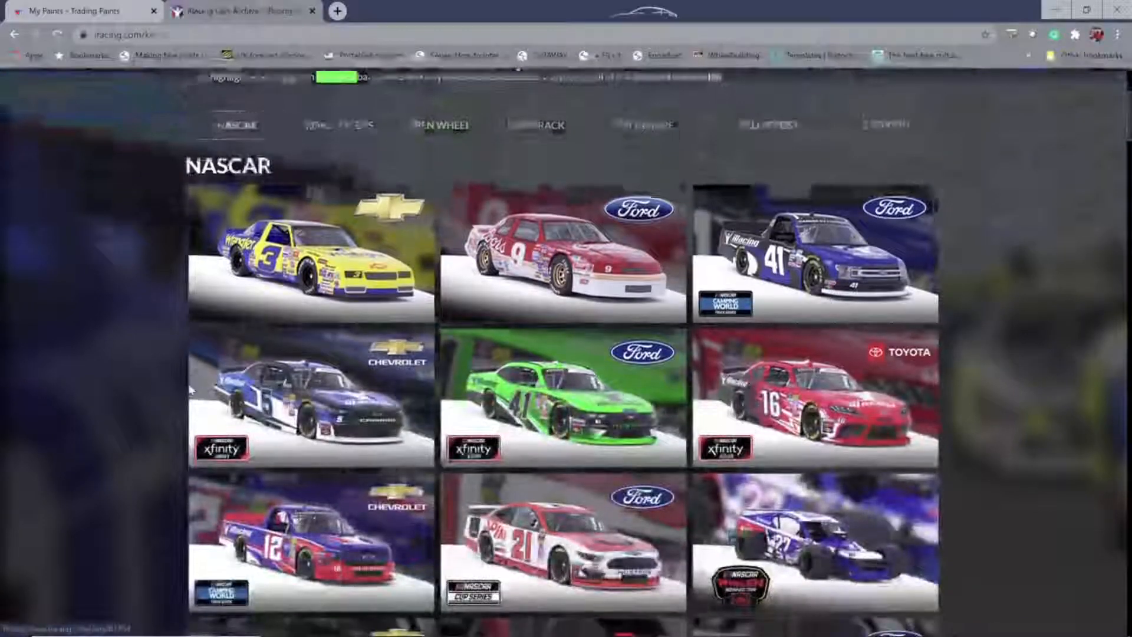
pyautogui.scroll(-4, 190, 389)
pyautogui.scroll(2, 190, 386)
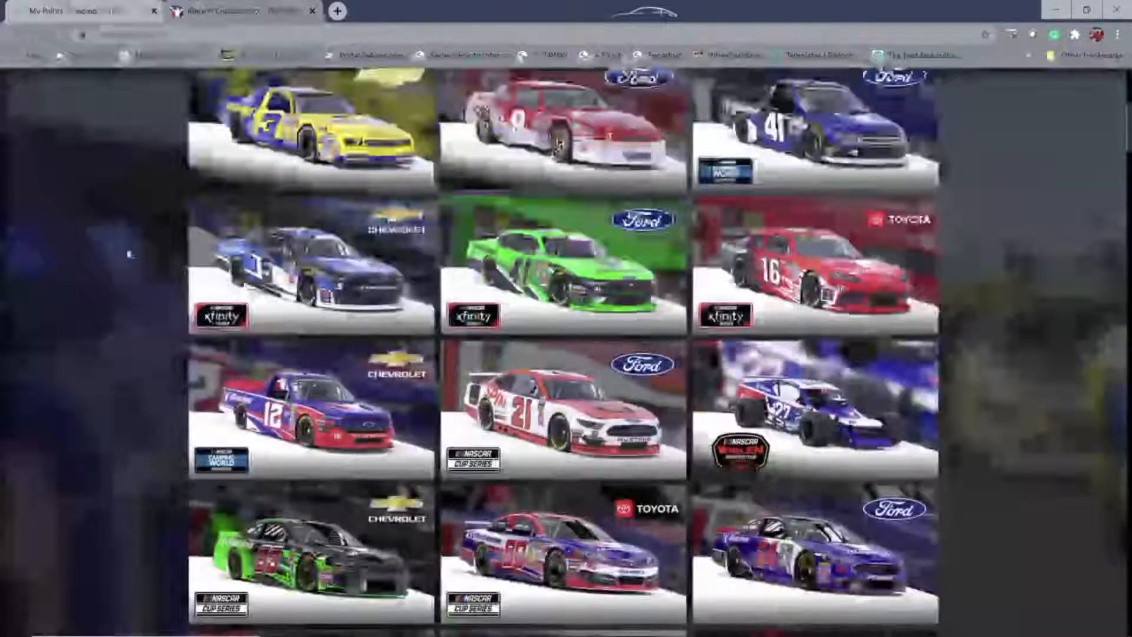
pyautogui.scroll(6, 130, 253)
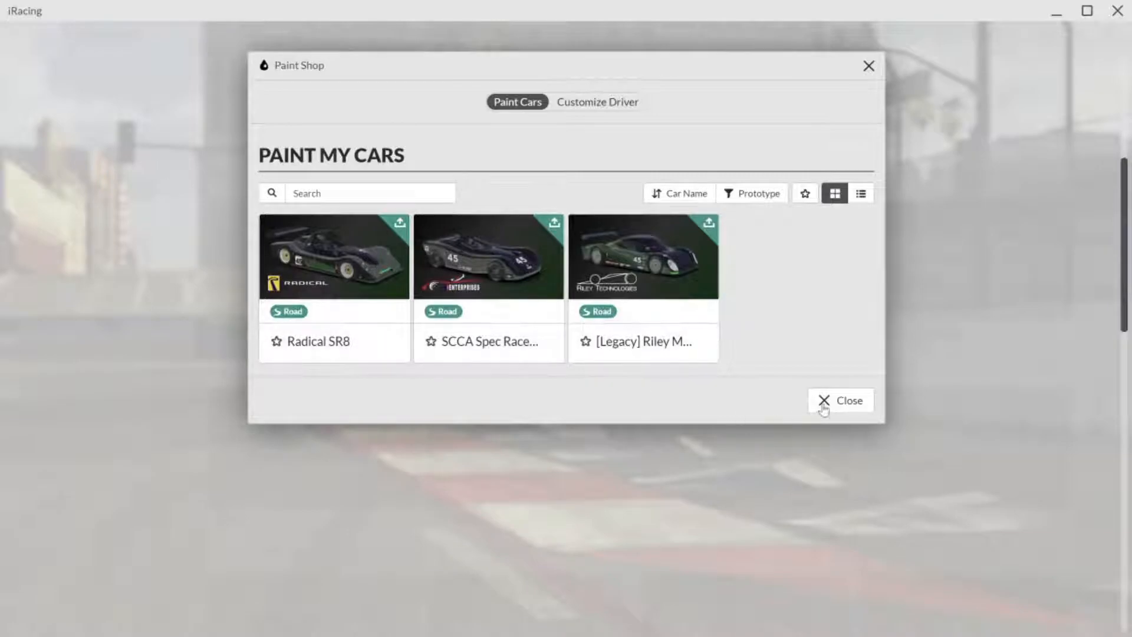
# - Close Paint My Cars and open the Porsche 911 GT3 Cup preview of the Sunoco number 22 livery
pyautogui.click(822, 405)
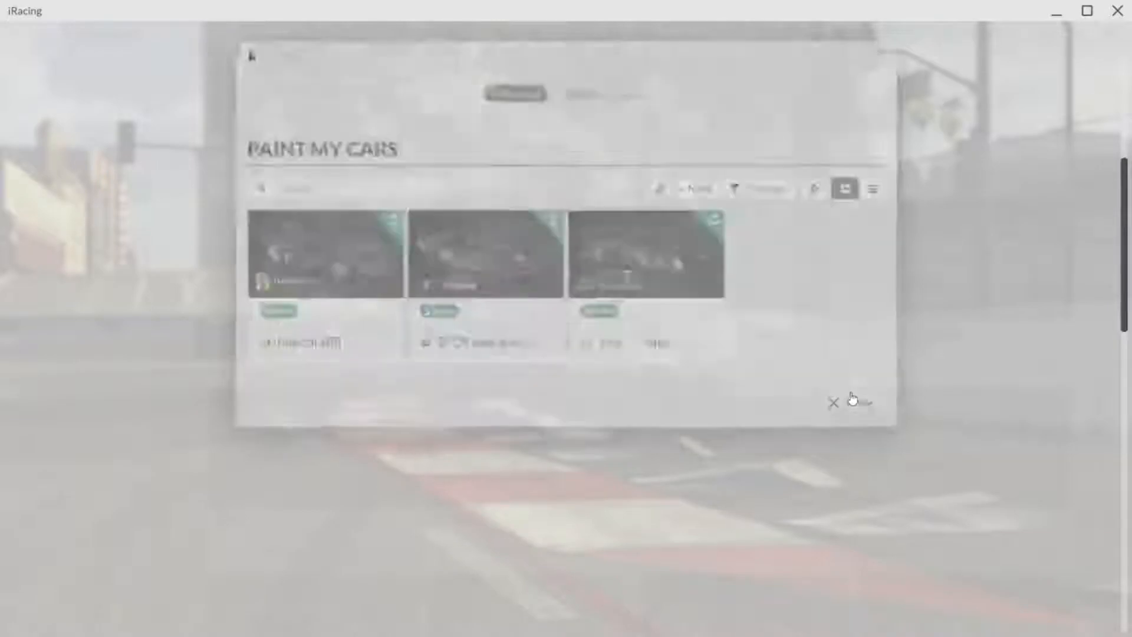
pyautogui.scroll(6, 364, 452)
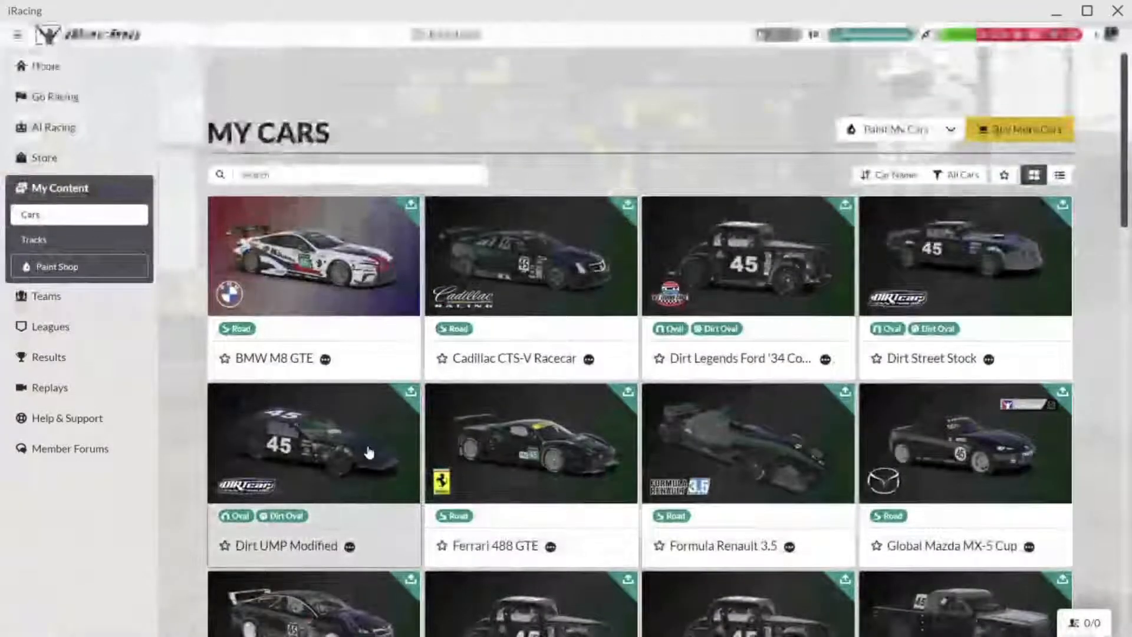
pyautogui.scroll(-10, 365, 454)
pyautogui.click(343, 343)
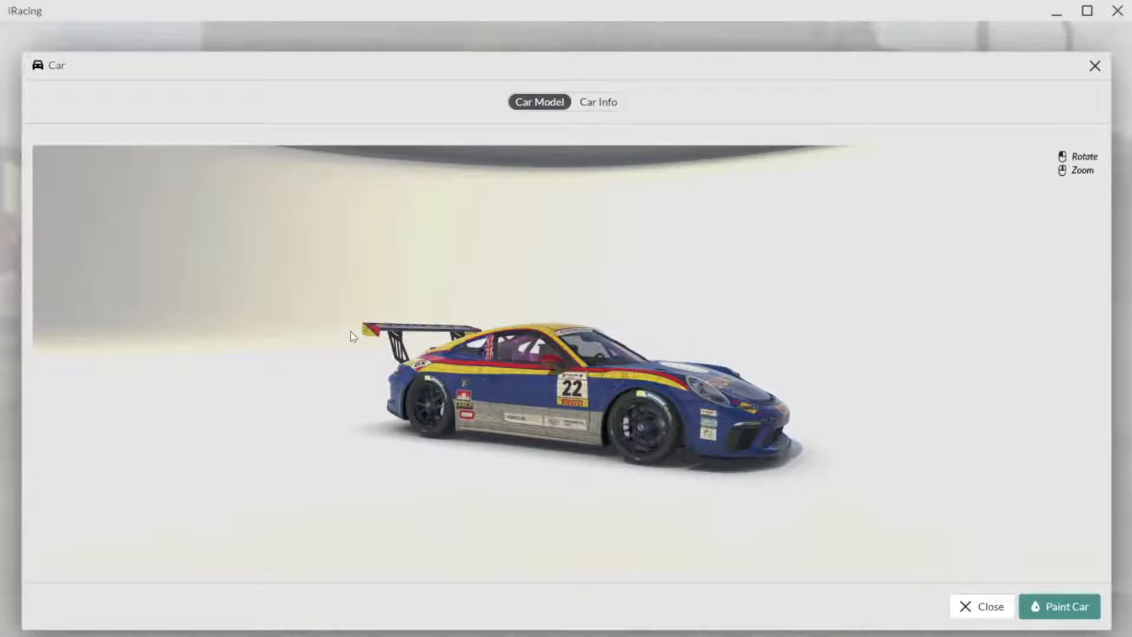
pyautogui.hotkey('alt', 'Tab')
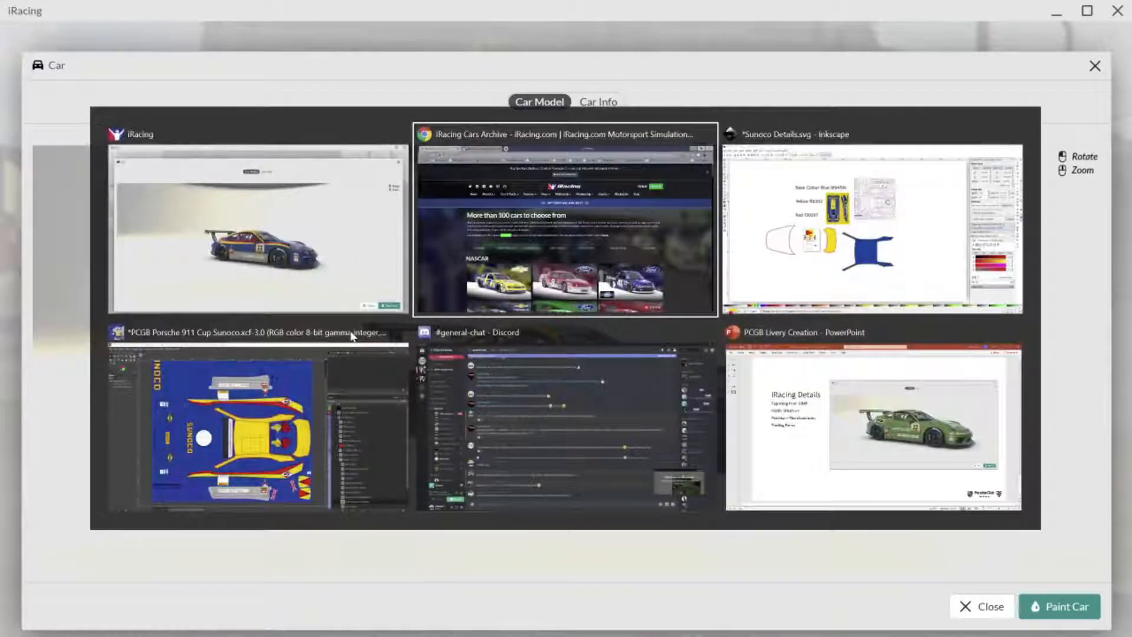
# - Back in GIMP, toggle the PCGB_Decal layer off and on to compare the livery
pyautogui.hotkey('alt', 'Tab')
pyautogui.hotkey('alt', 'Tab')
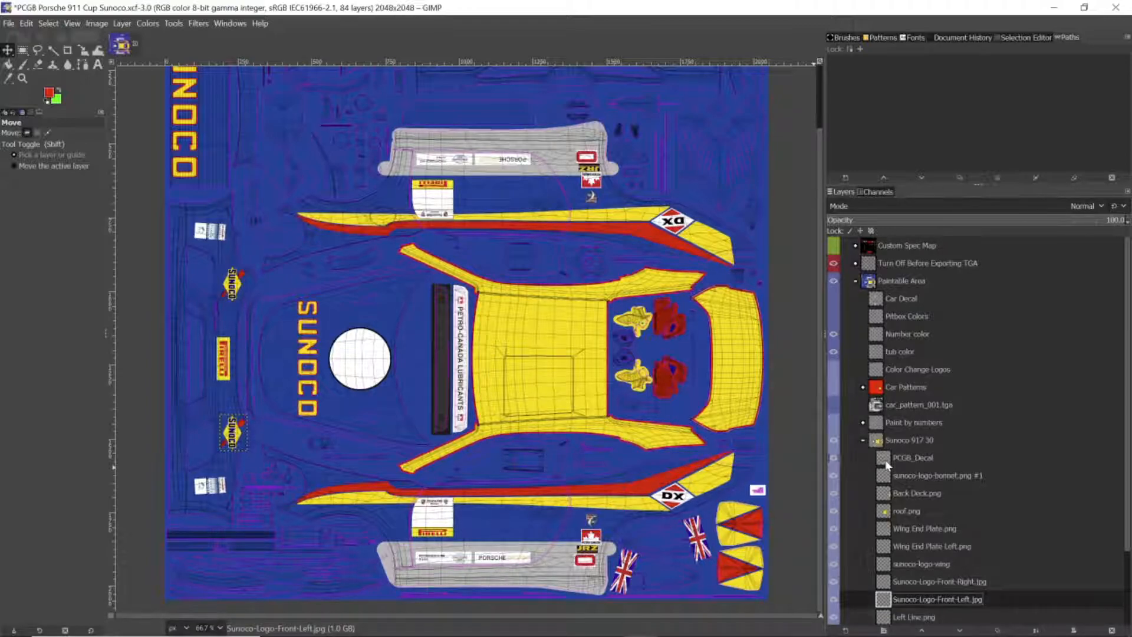
pyautogui.click(833, 458)
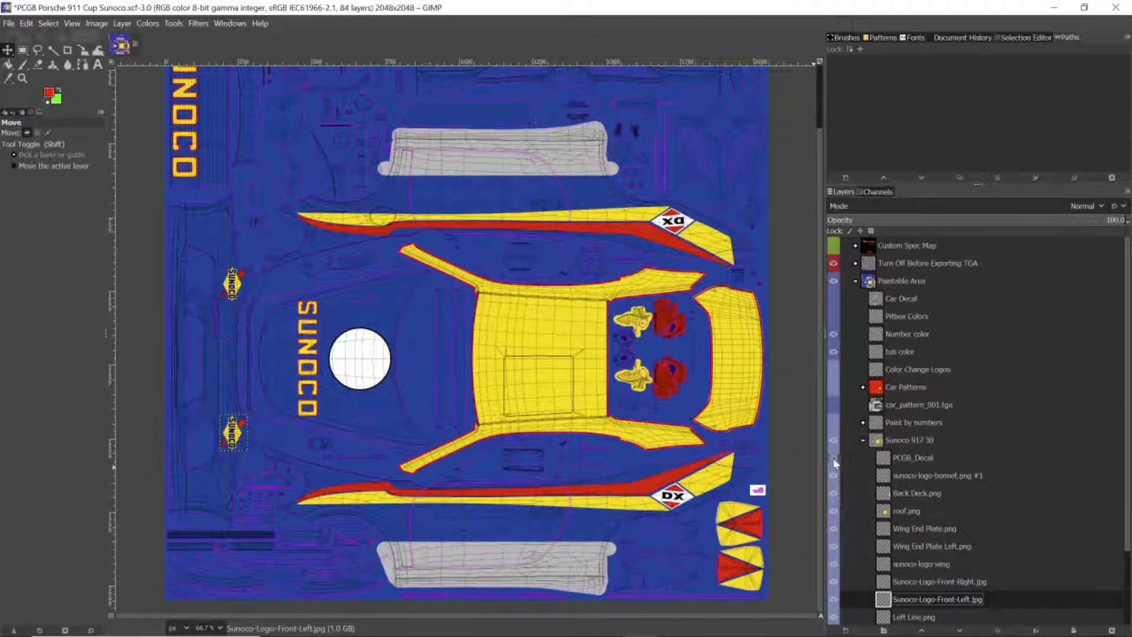
pyautogui.click(833, 458)
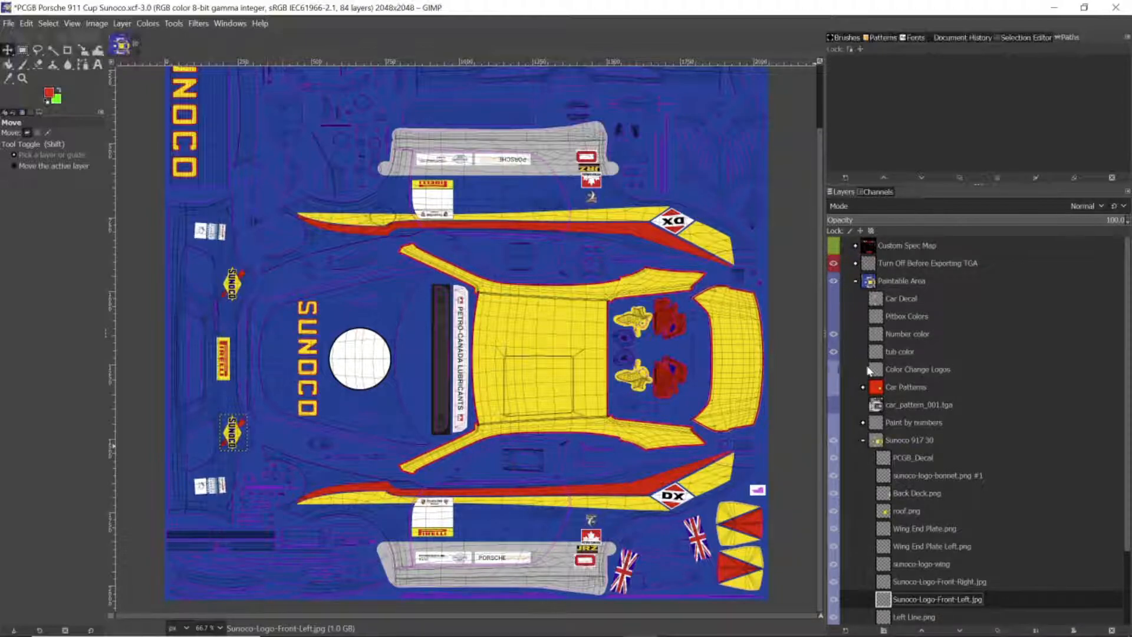
# - Collapse the Paintable Area layer group in the Layers panel
pyautogui.click(854, 282)
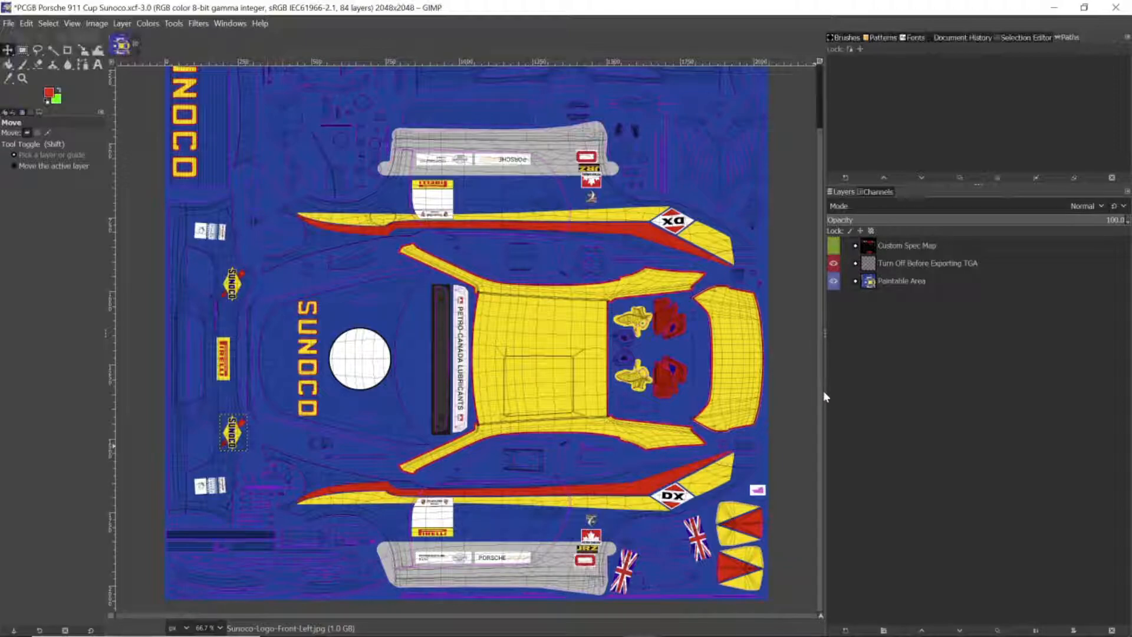
# - Expand the Custom Spec Map group, revealing its Red Channel Metallic and Green Channel Roughness subgroups, then switch to iRacing
pyautogui.click(855, 247)
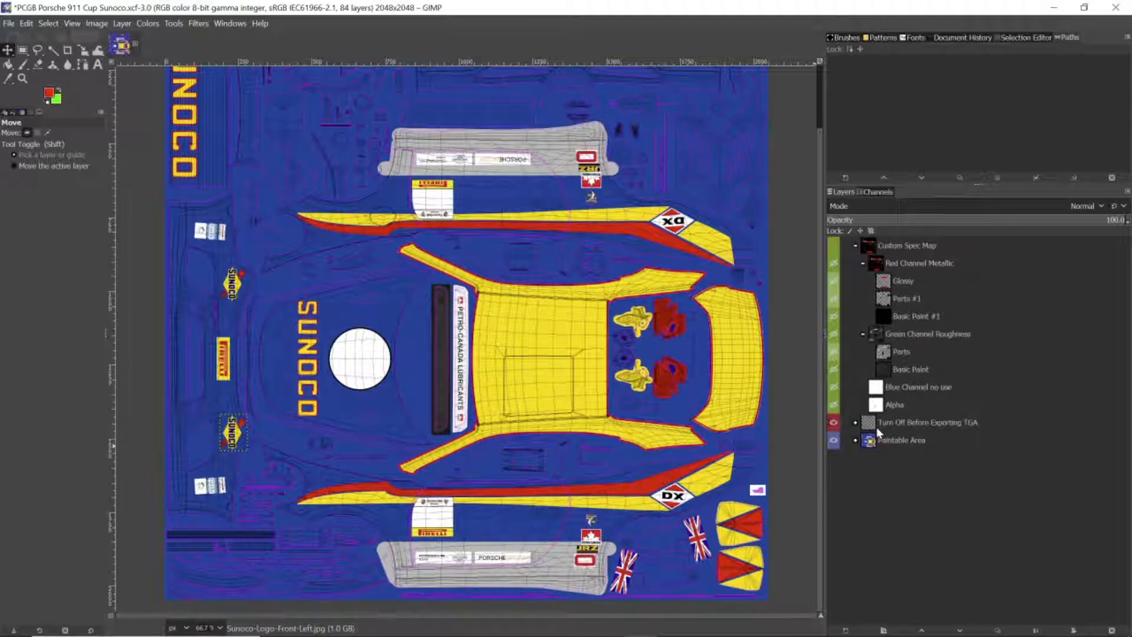
pyautogui.click(864, 264)
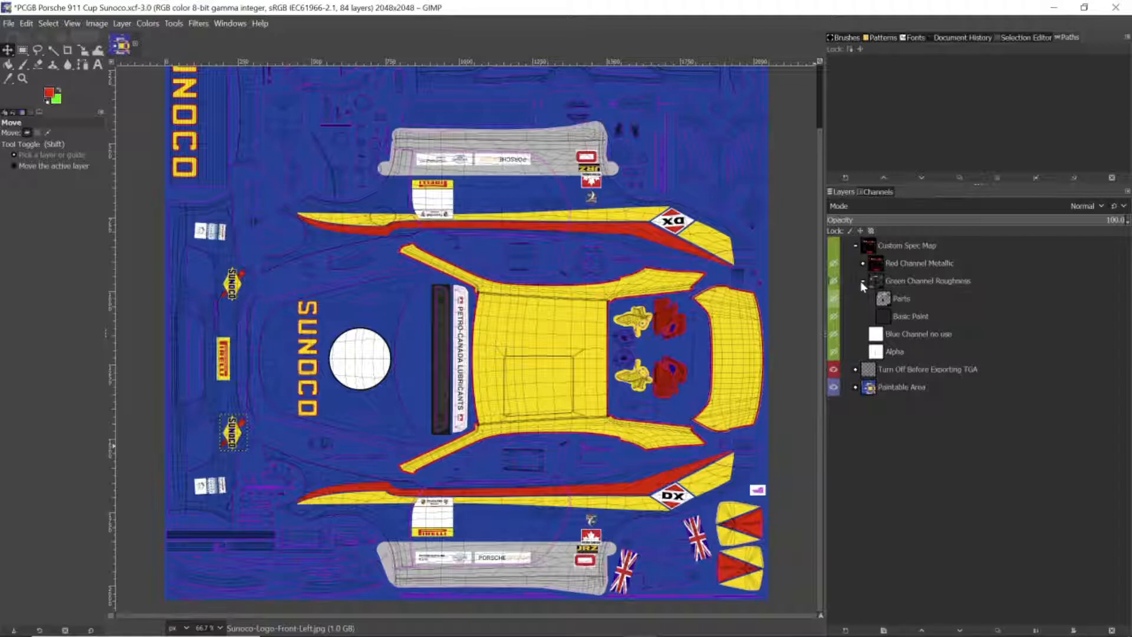
pyautogui.click(862, 281)
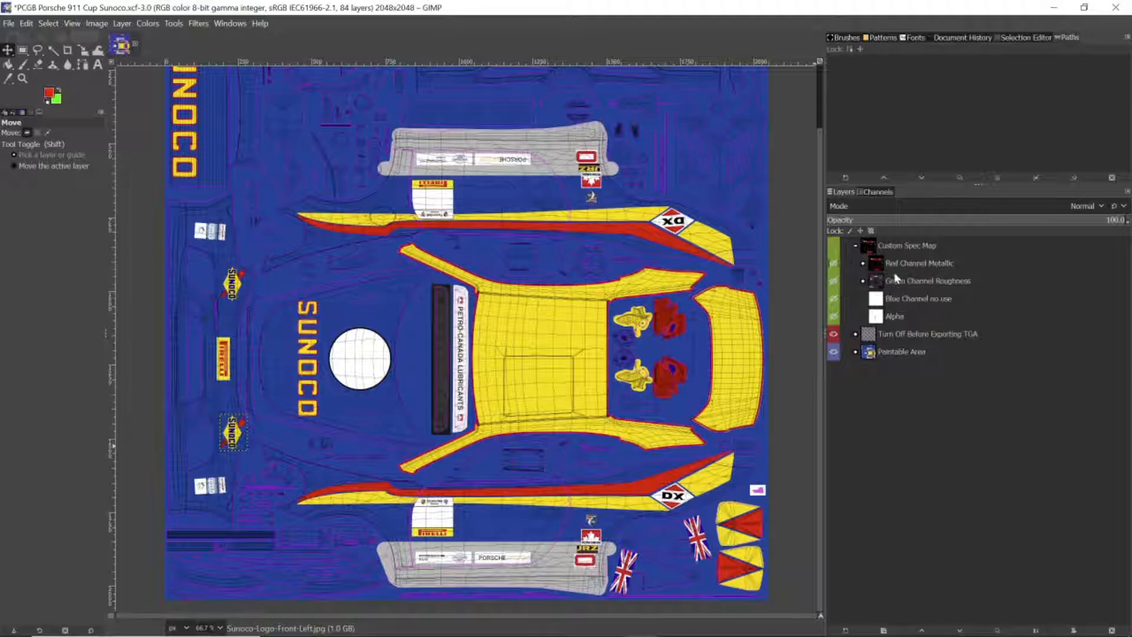
pyautogui.click(862, 263)
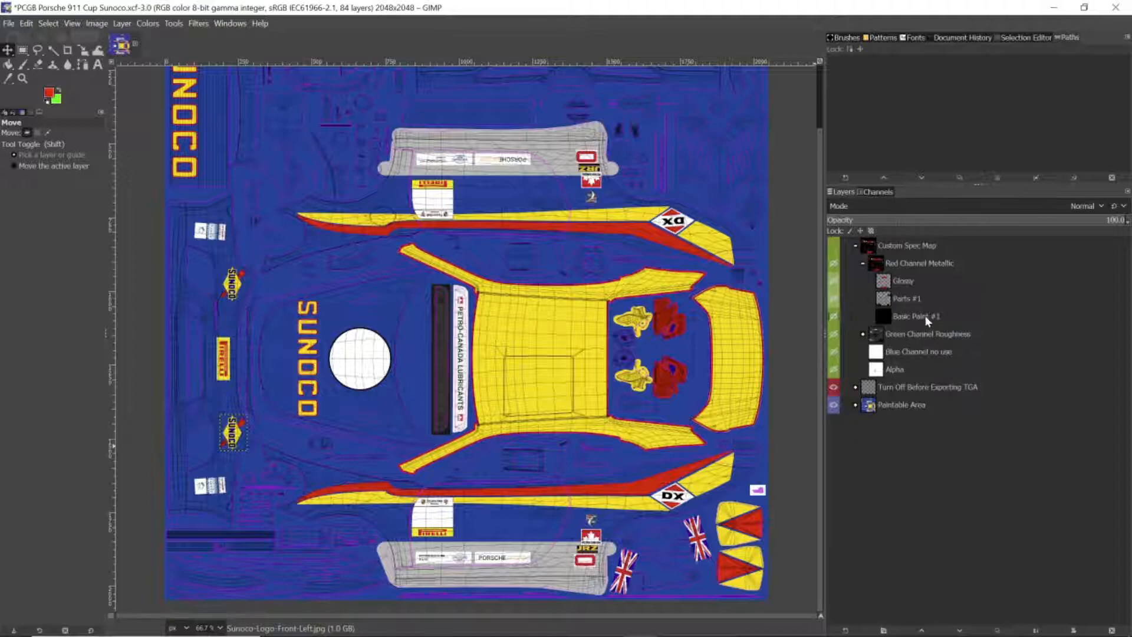
pyautogui.click(862, 335)
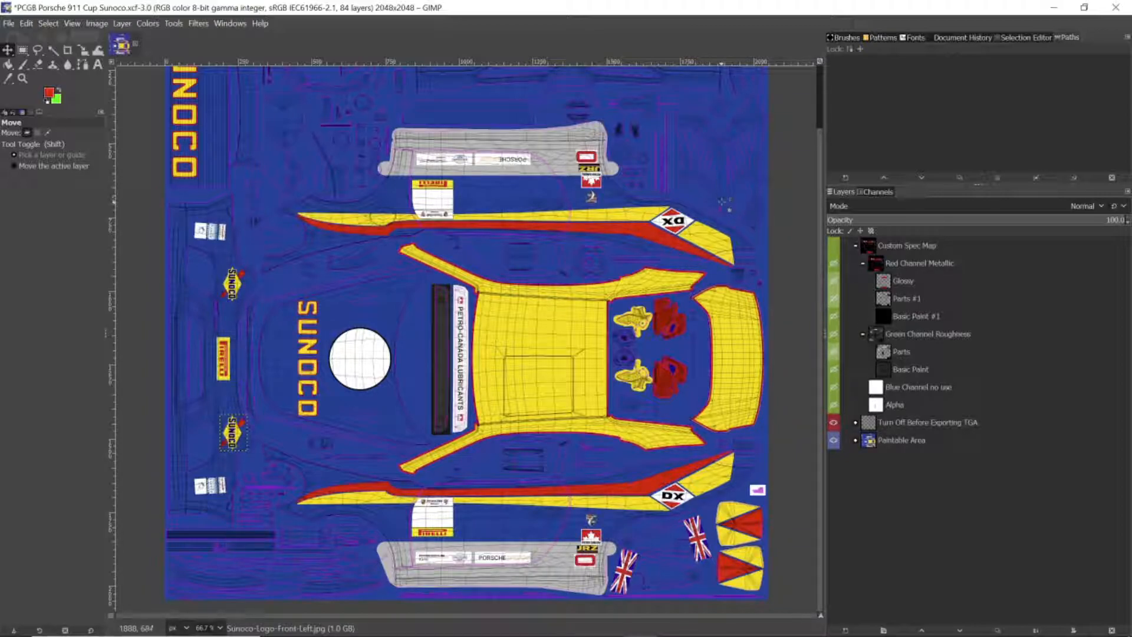
pyautogui.hotkey('alt', 'Tab')
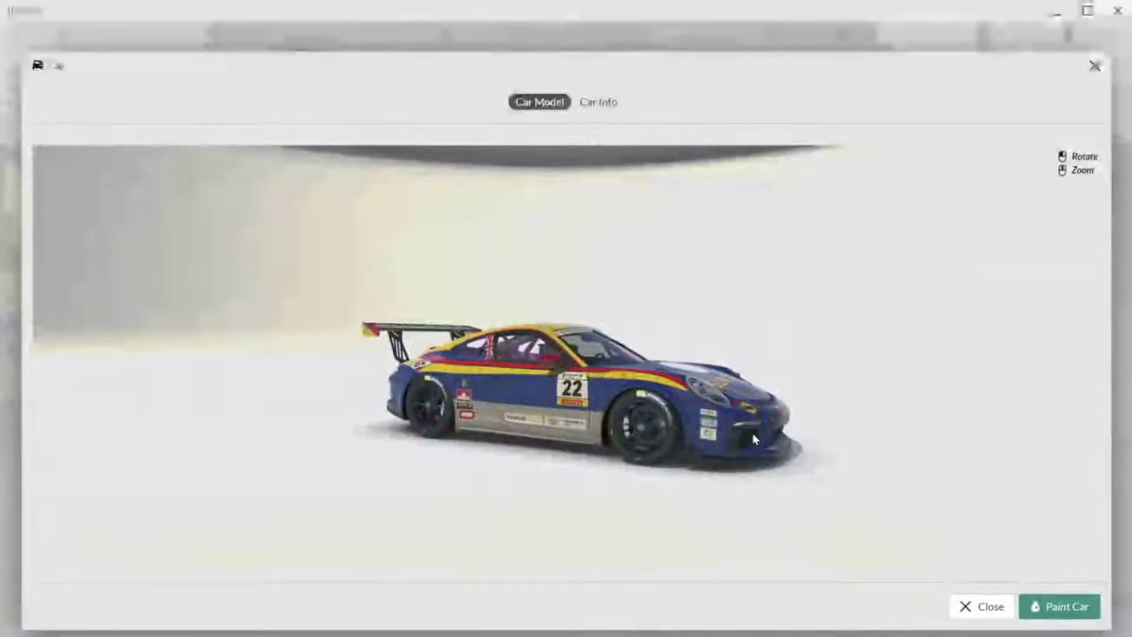
# - Rotate and zoom the Sunoco Porsche to view its front, sides and rear
pyautogui.moveTo(752, 432); pyautogui.dragTo(495, 468)
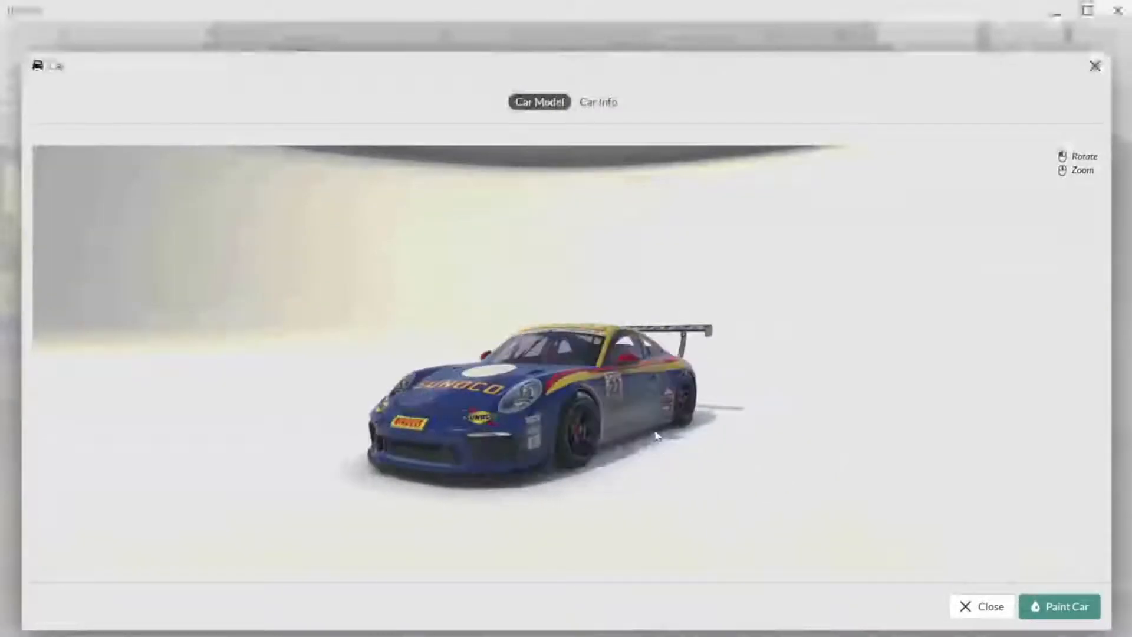
pyautogui.scroll(5, 471, 478)
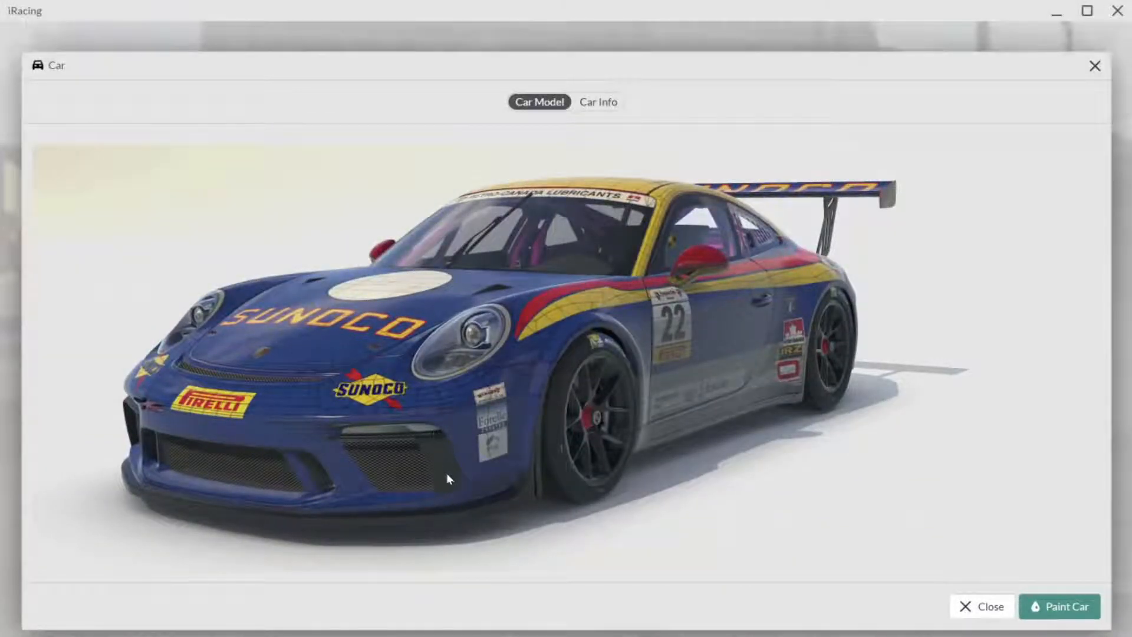
pyautogui.moveTo(505, 491); pyautogui.dragTo(489, 466)
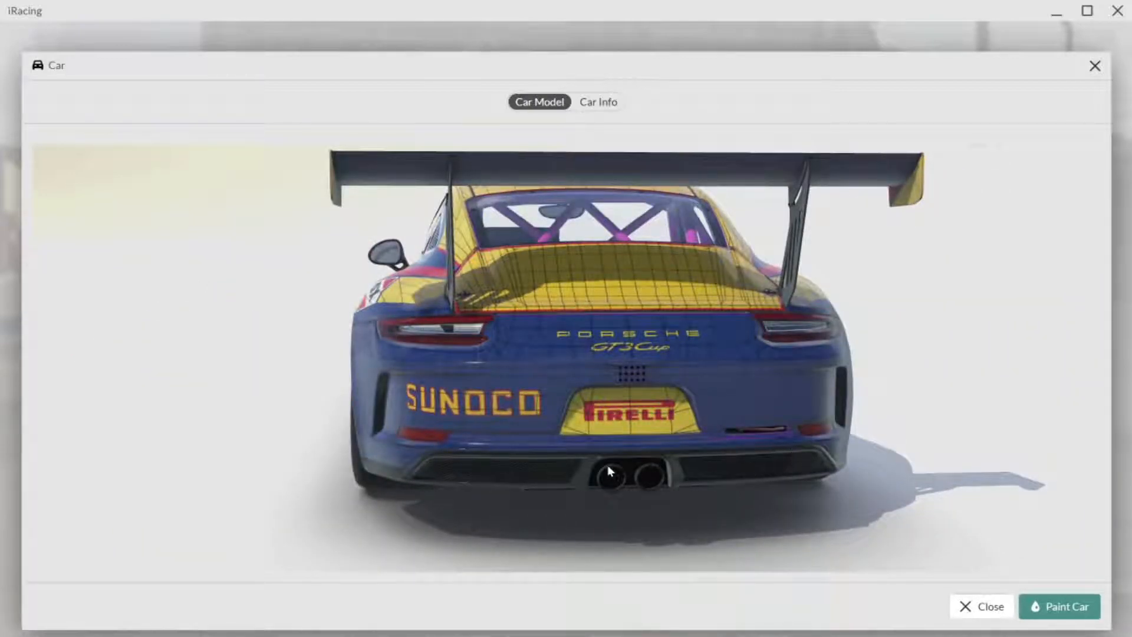
pyautogui.moveTo(607, 464); pyautogui.dragTo(700, 462)
pyautogui.moveTo(830, 462); pyautogui.dragTo(621, 486)
# - Turn the car to a front three-quarter view, then return to the GIMP livery template
pyautogui.hotkey('alt', 'Tab')
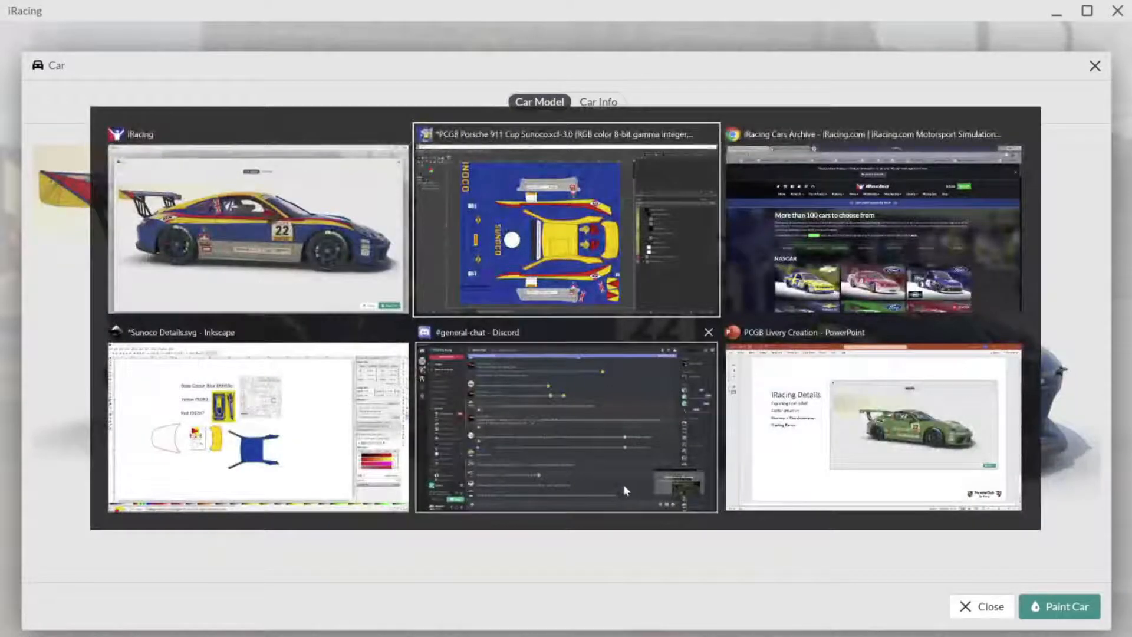
pyautogui.hotkey('alt', 'Tab')
pyautogui.hotkey('alt', 'Tab')
pyautogui.hotkey('alt', 'Tab')
pyautogui.hotkey('alt', 'Tab')
pyautogui.hotkey('alt', 'Tab')
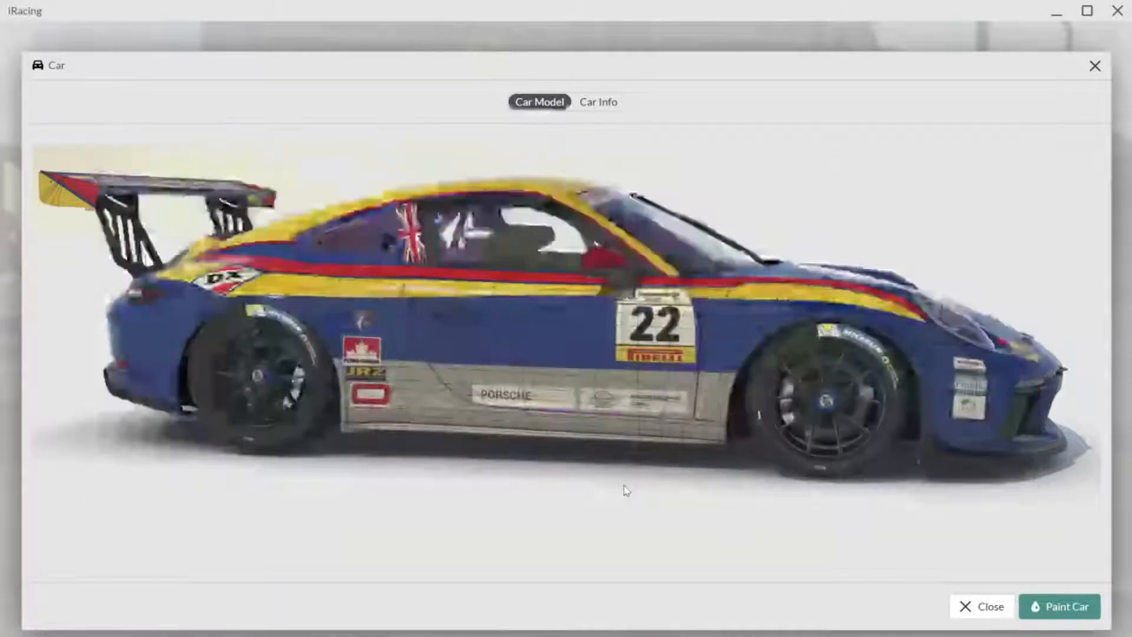
pyautogui.moveTo(954, 487); pyautogui.dragTo(610, 498)
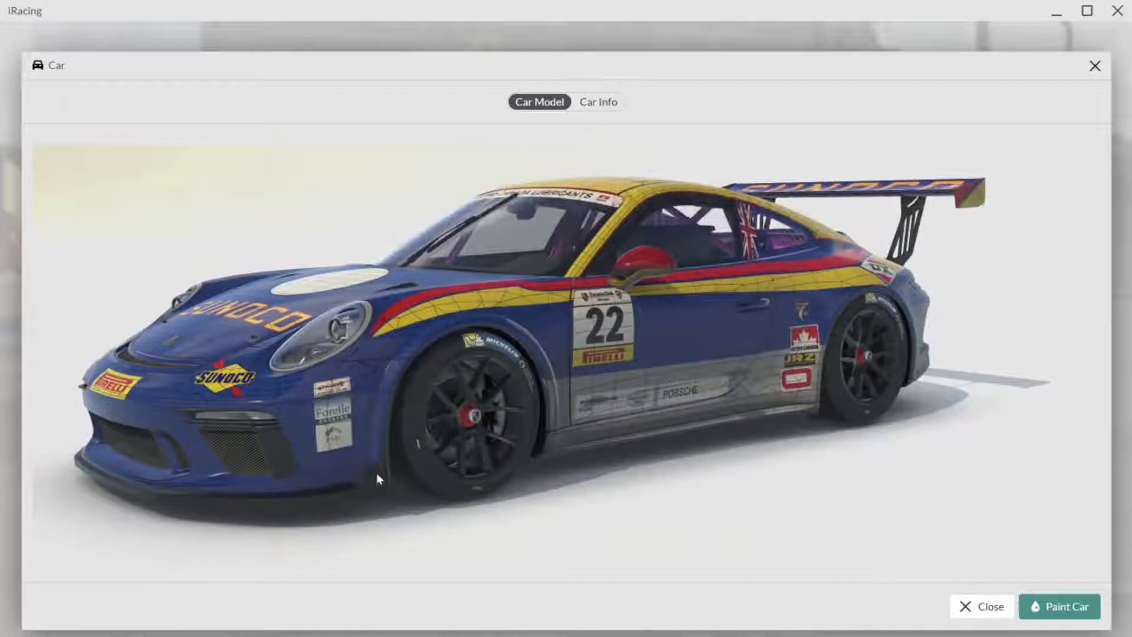
pyautogui.hotkey('alt', 'Tab')
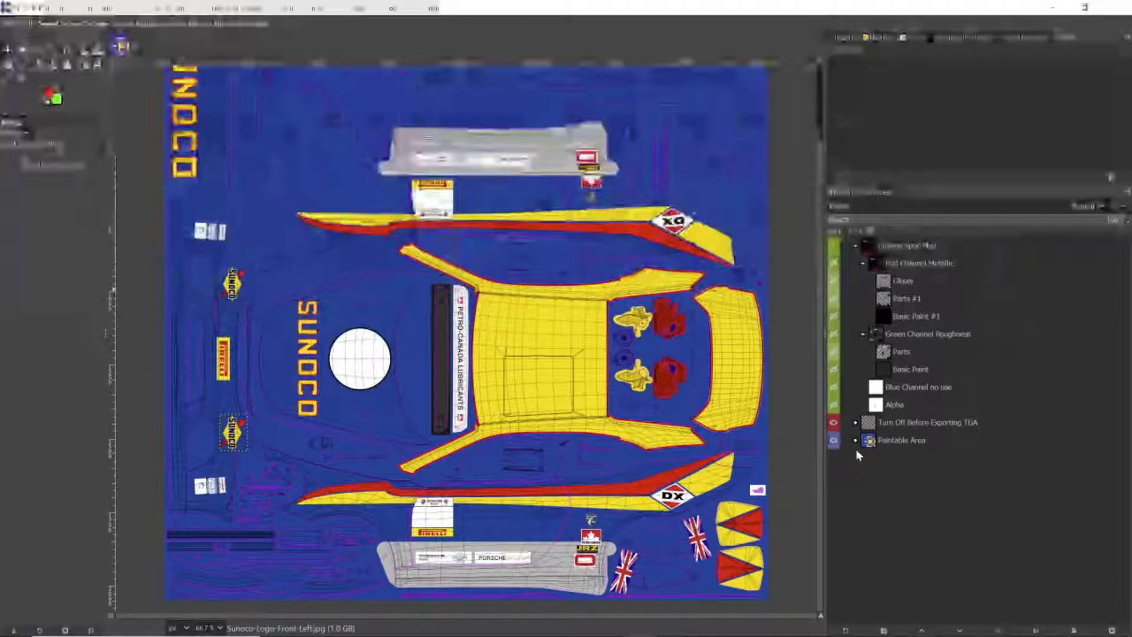
# - Hide the Turn Off Before Exporting TGA and Paintable Area layers, show Custom Spec Map, hide Glossy
pyautogui.click(832, 423)
pyautogui.click(833, 441)
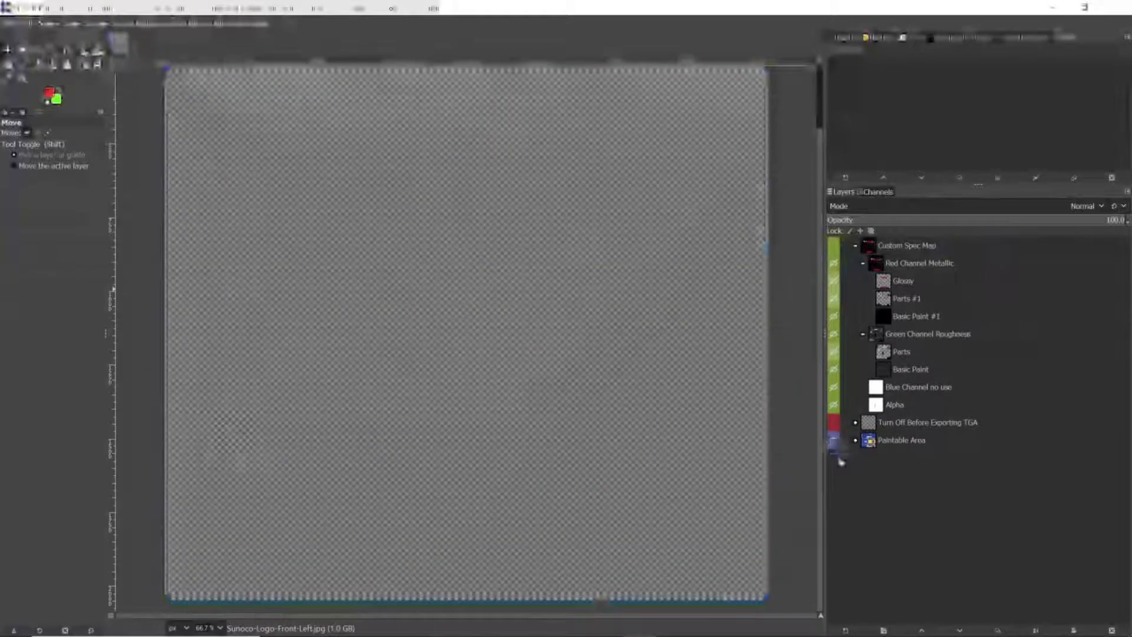
pyautogui.click(836, 247)
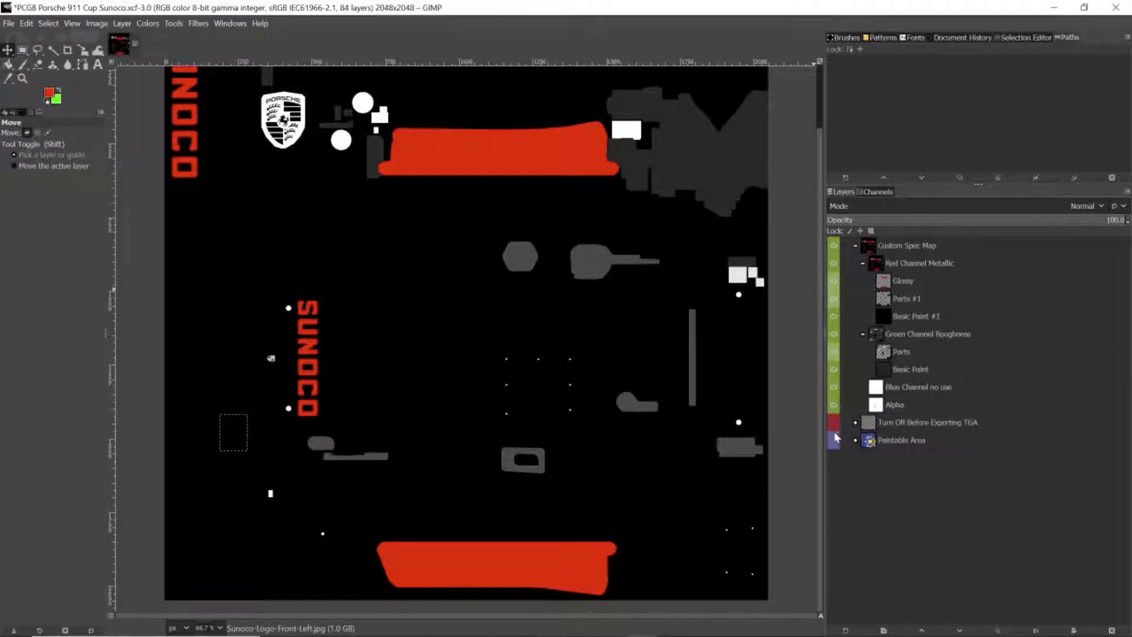
pyautogui.click(834, 281)
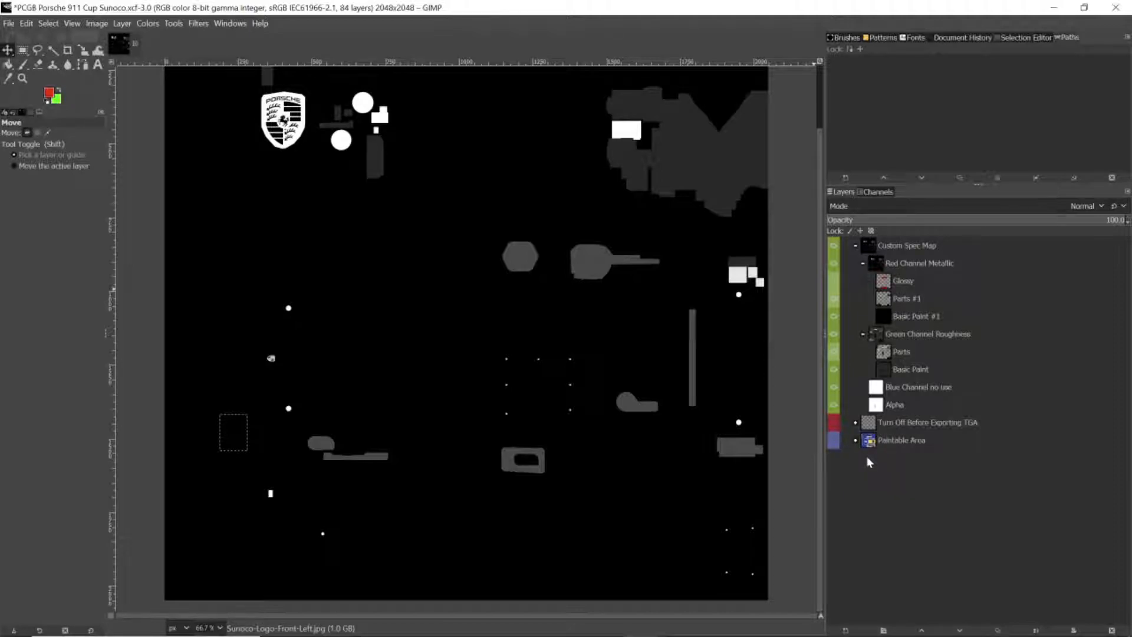
# - Select the Glossy layer and make it visible, then switch to iRacing to preview the car
pyautogui.click(905, 283)
pyautogui.click(908, 303)
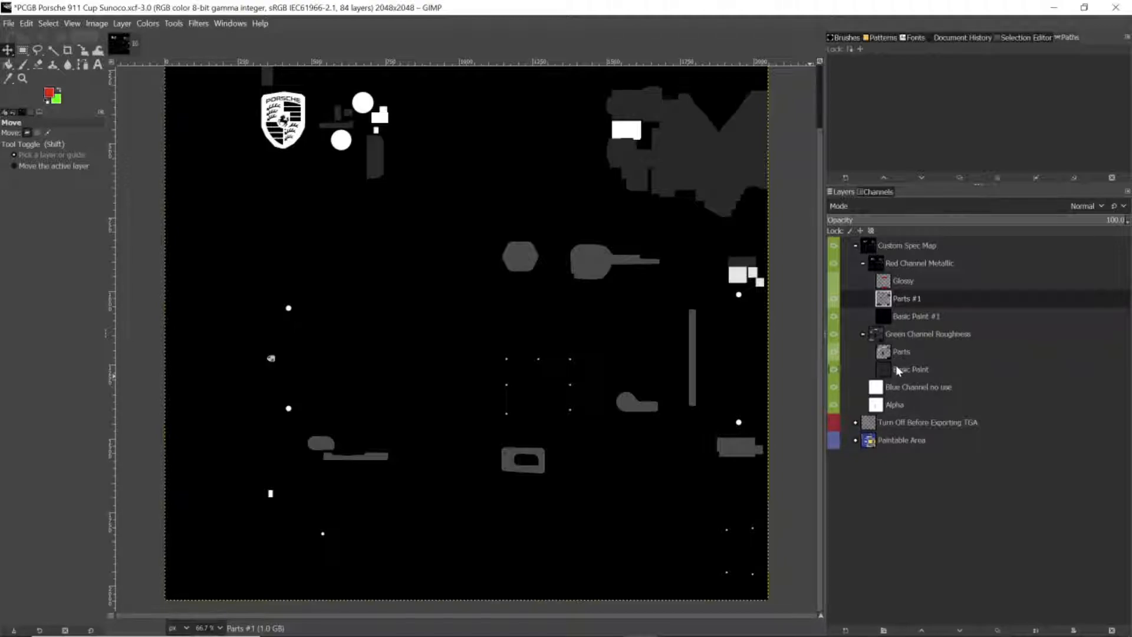
pyautogui.click(900, 283)
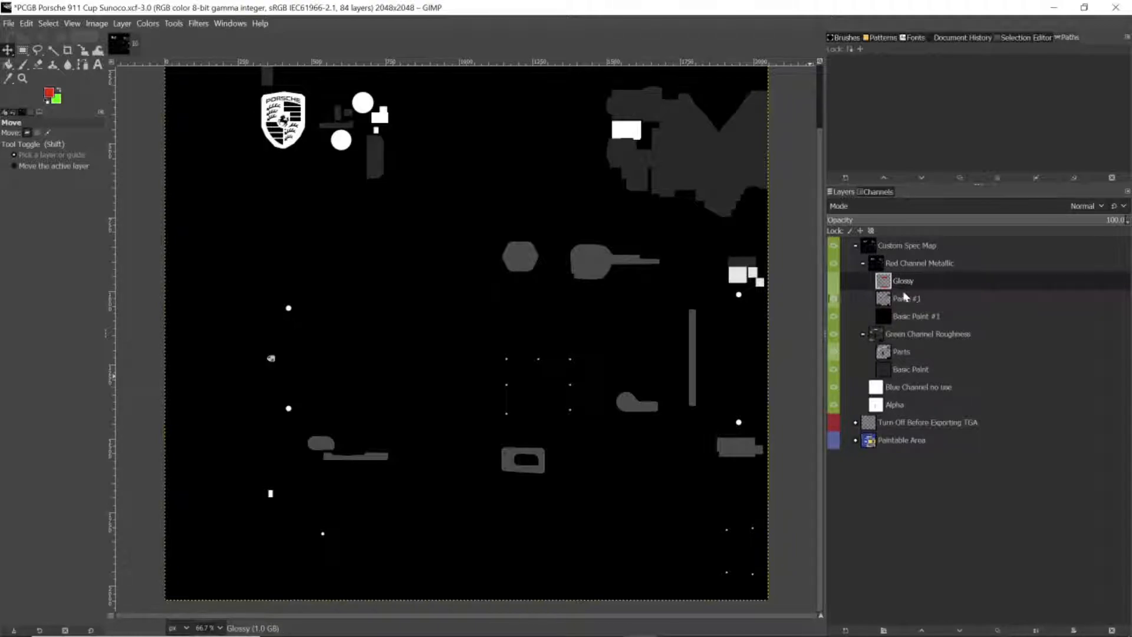
pyautogui.click(833, 281)
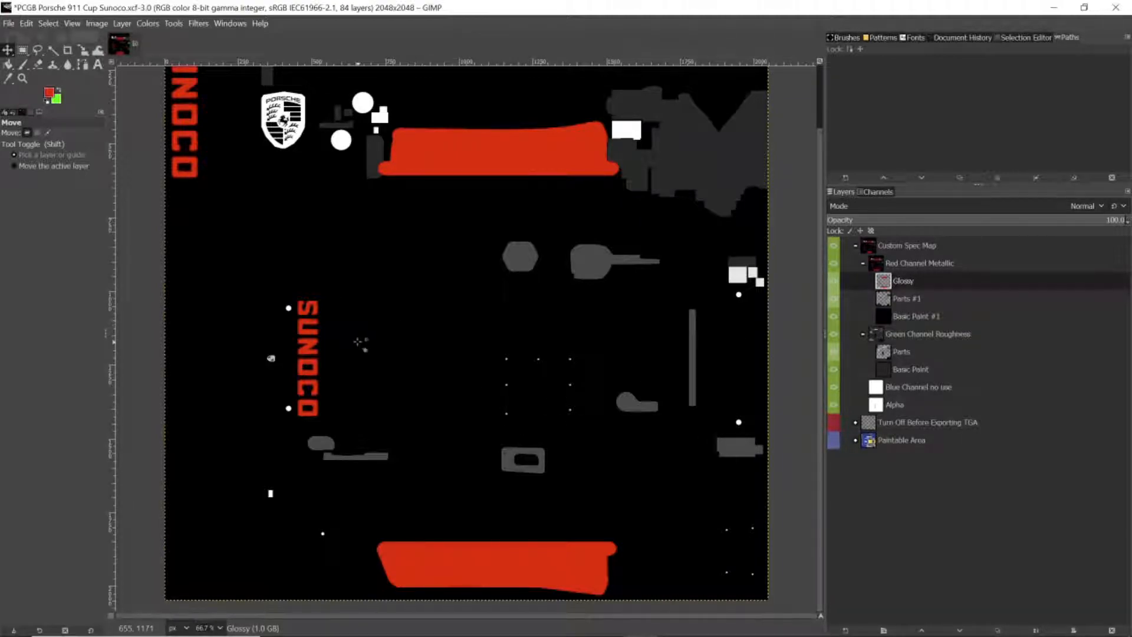
pyautogui.scroll(3, 529, 283)
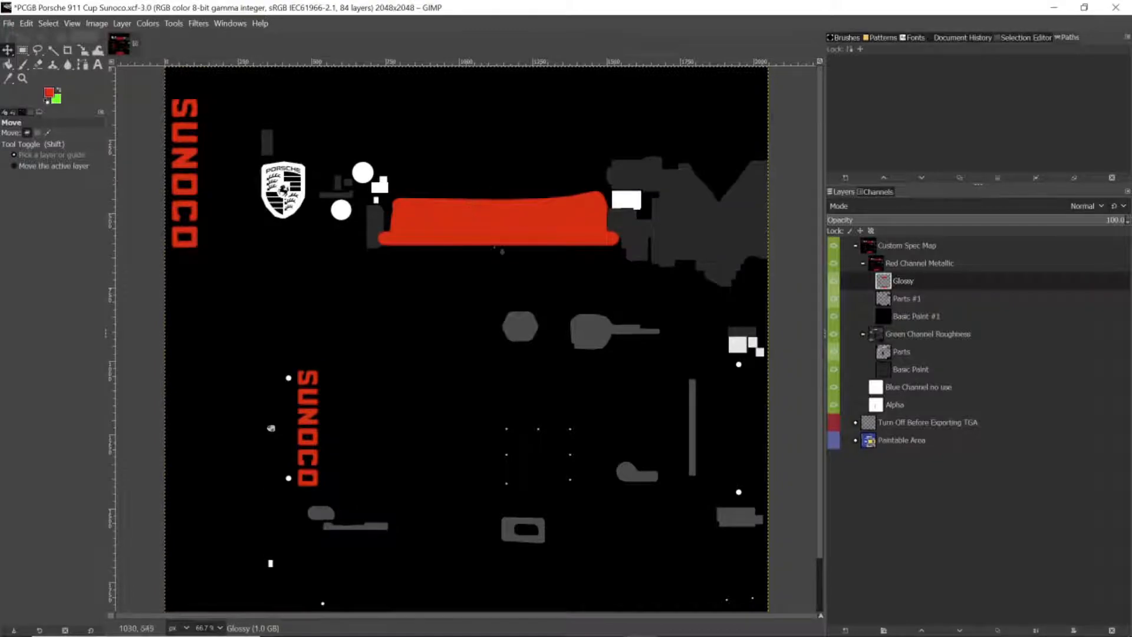
pyautogui.scroll(-3, 529, 283)
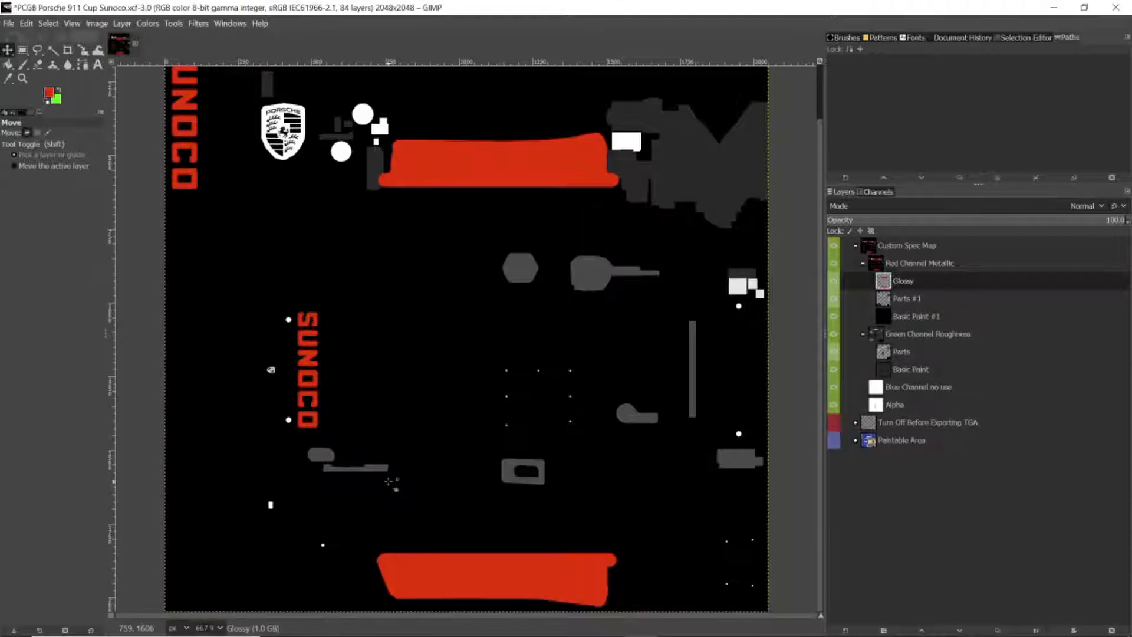
pyautogui.hotkey('alt', 'Tab')
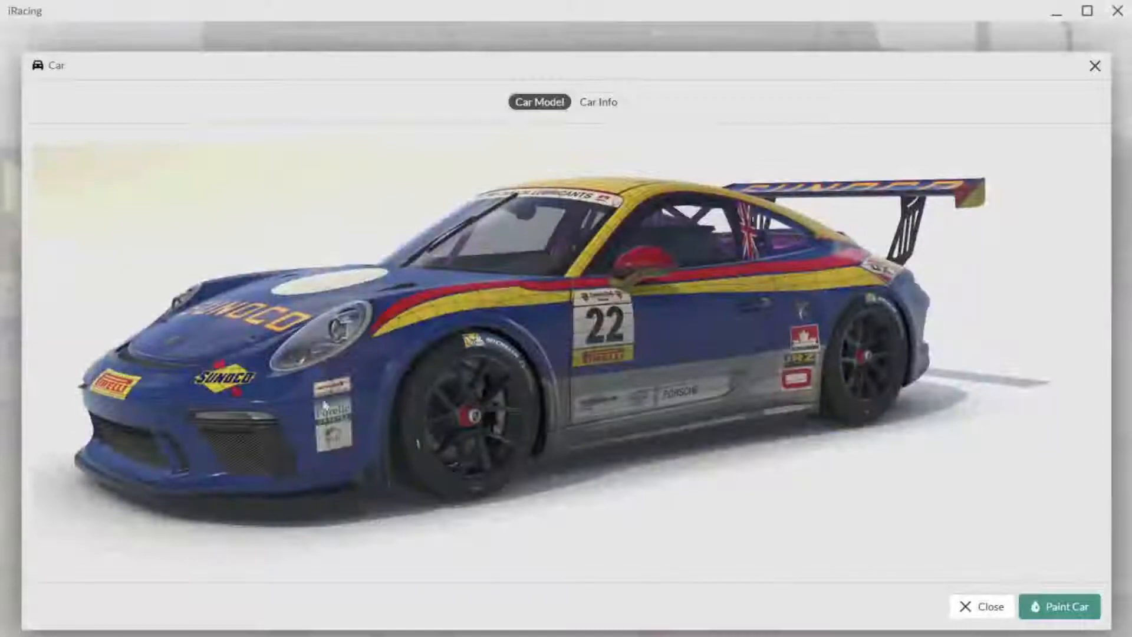
# - Rotate the Sunoco Porsche in iRacing to compare its front and front-left side views, then return to GIMP
pyautogui.moveTo(273, 388); pyautogui.dragTo(293, 396)
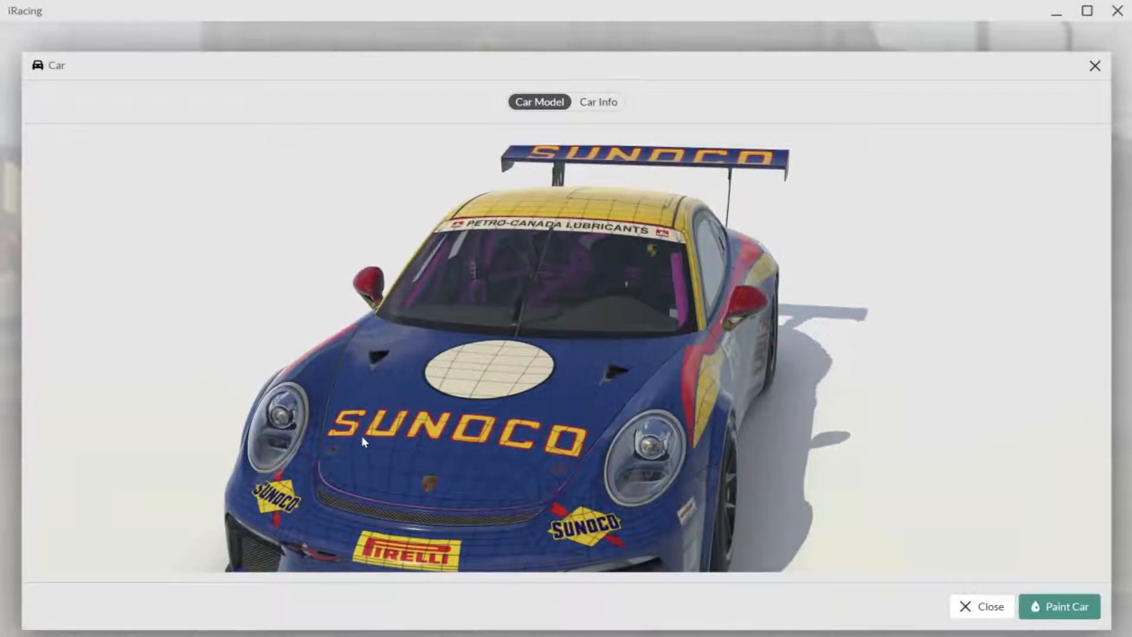
pyautogui.hotkey('alt', 'Tab')
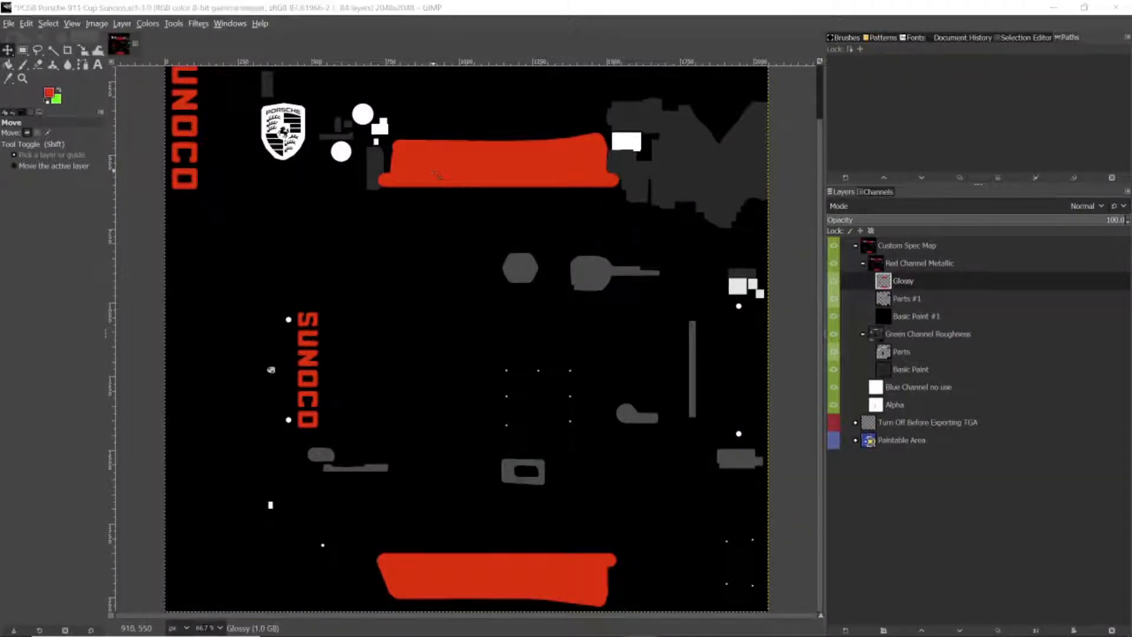
pyautogui.hotkey('alt', 'Tab')
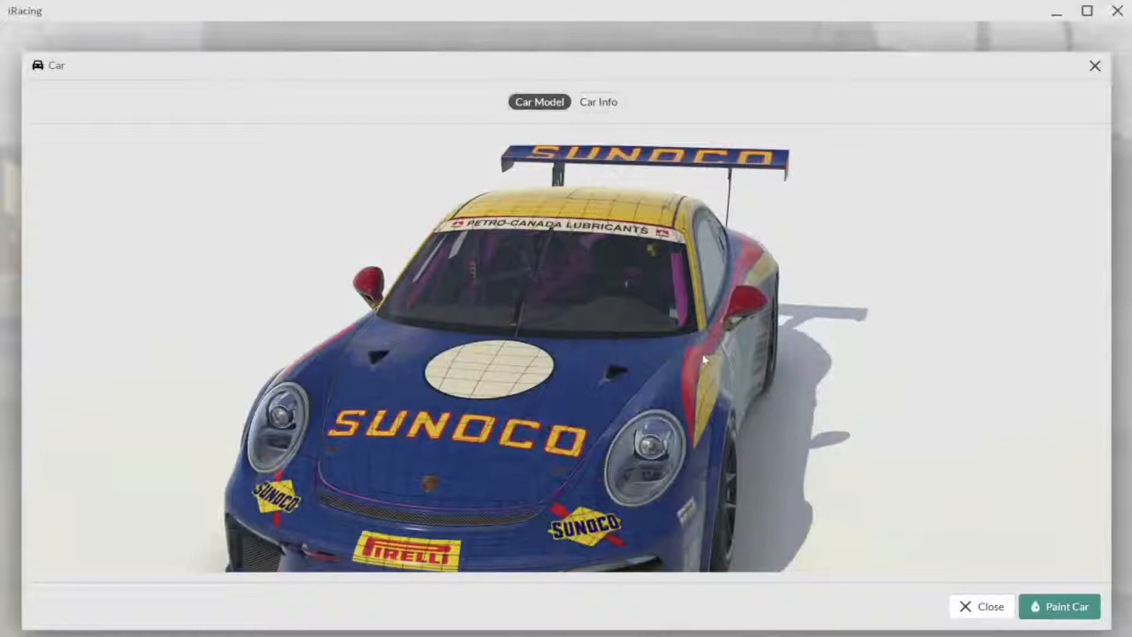
pyautogui.moveTo(607, 336); pyautogui.dragTo(475, 381)
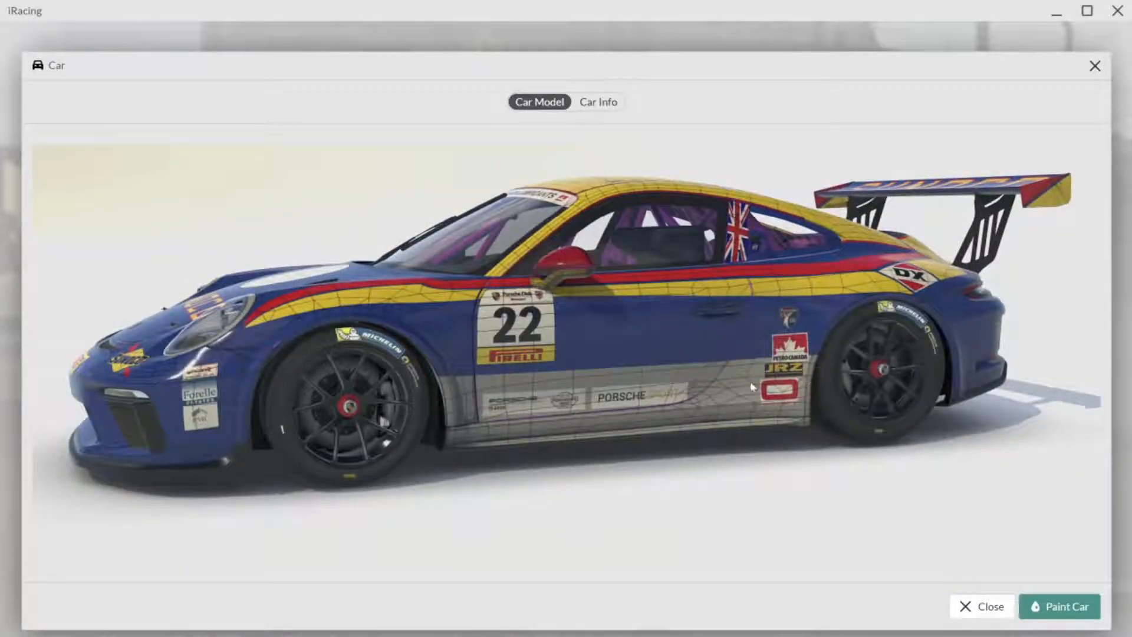
pyautogui.moveTo(352, 492)
pyautogui.mouseDown()
pyautogui.moveTo(374, 499)
pyautogui.moveTo(416, 484)
pyautogui.moveTo(356, 489)
pyautogui.mouseUp()
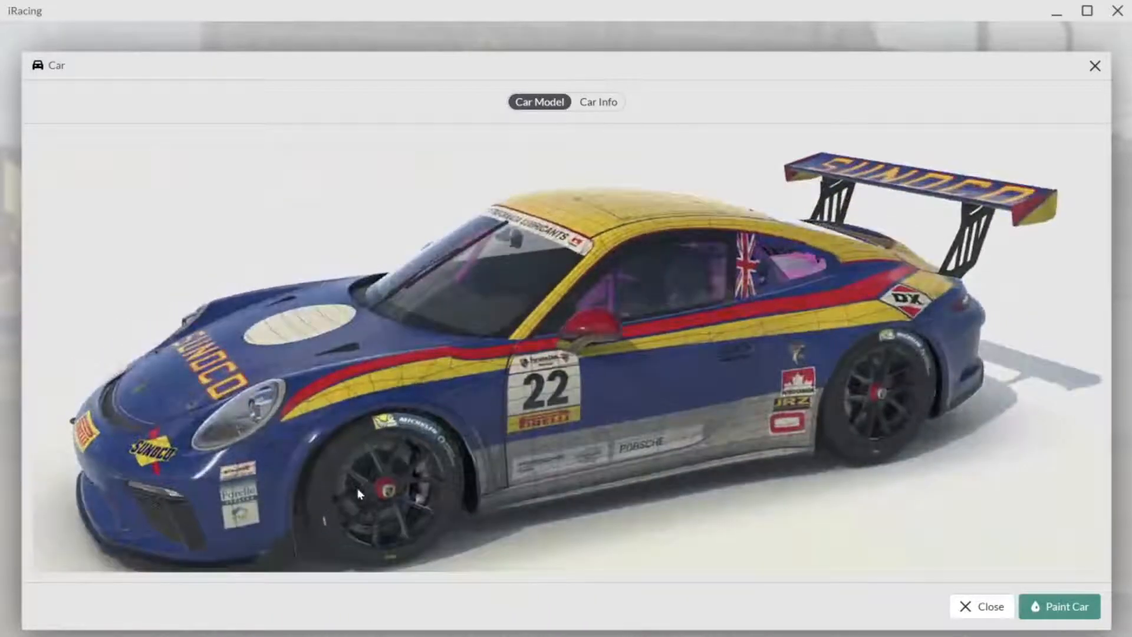
pyautogui.hotkey('alt', 'Tab')
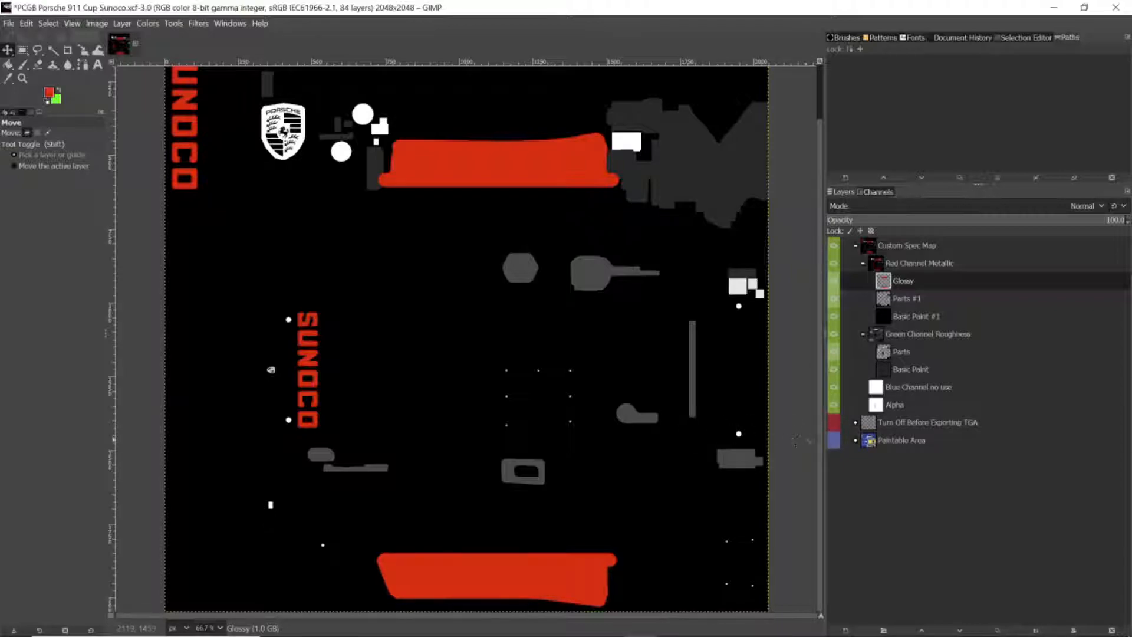
# - Turn the iRacing Porsche preview to a front three-quarter angle, then go back to the GIMP spec map
pyautogui.hotkey('alt', 'Tab')
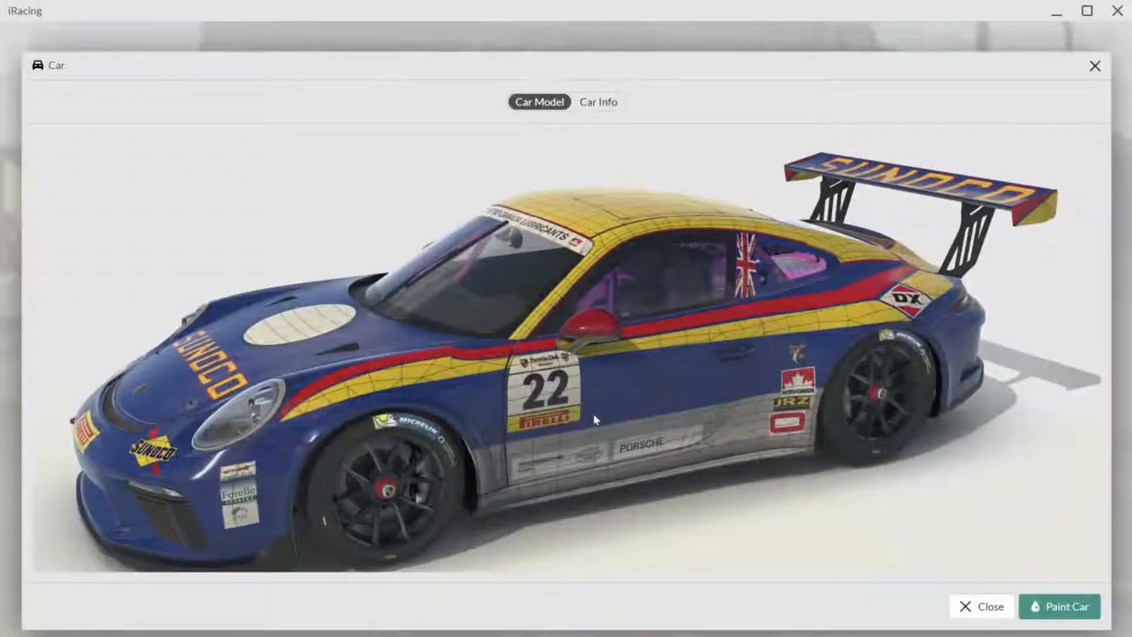
pyautogui.moveTo(581, 420); pyautogui.dragTo(598, 415)
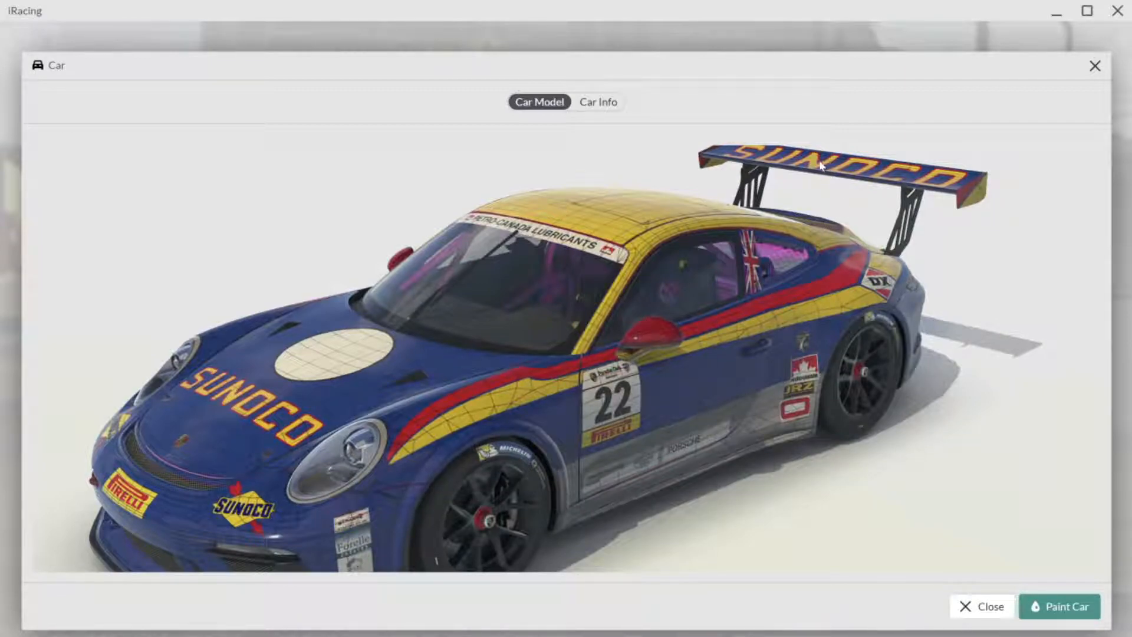
pyautogui.hotkey('alt', 'Tab')
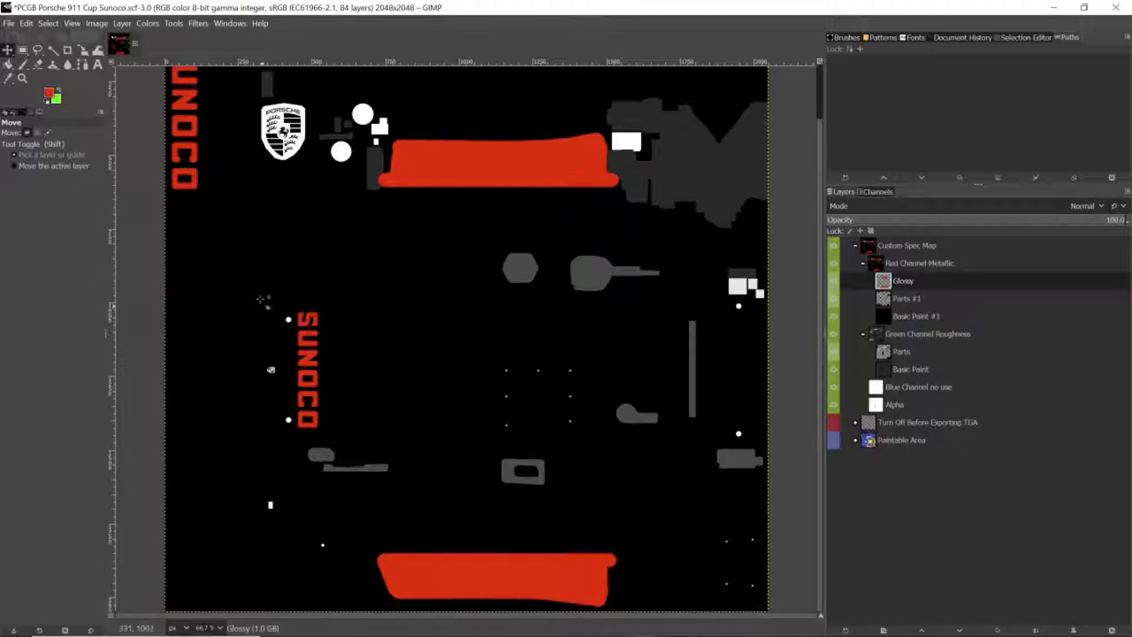
# - Export the spec map as a TGA, inserting 'spec_' after 'car_' in the file name
pyautogui.click(9, 24)
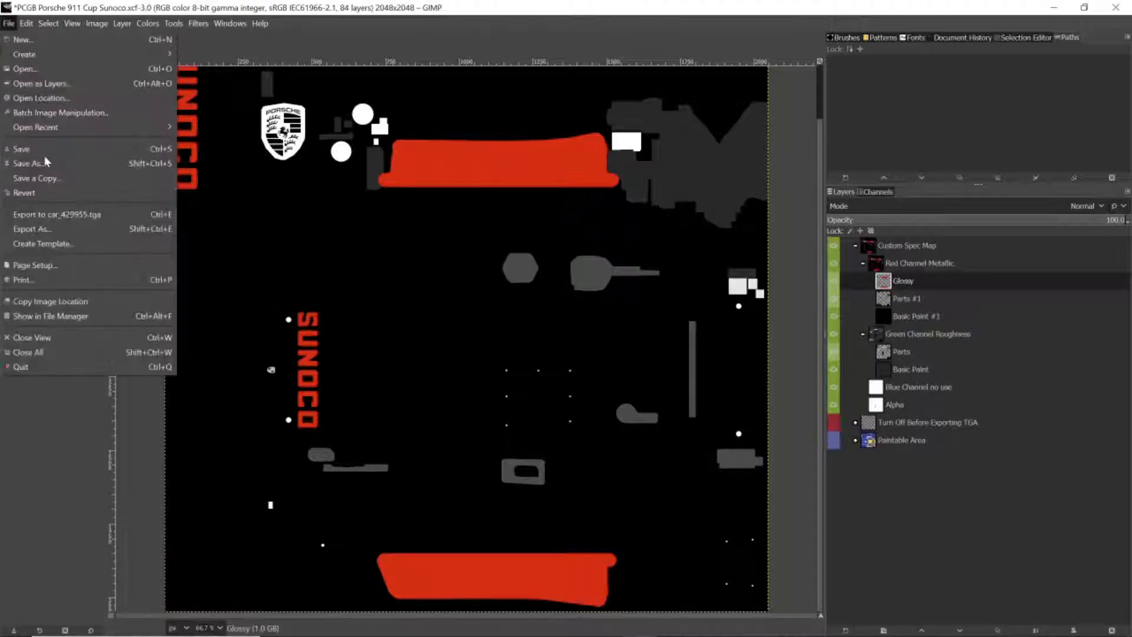
pyautogui.click(55, 230)
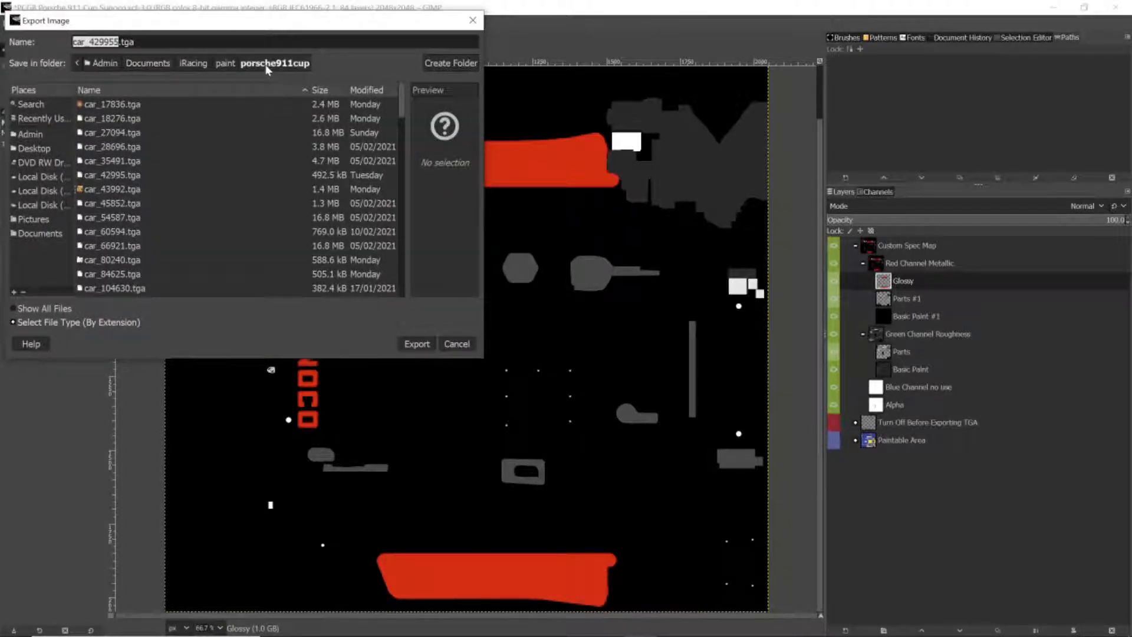
pyautogui.click(90, 42)
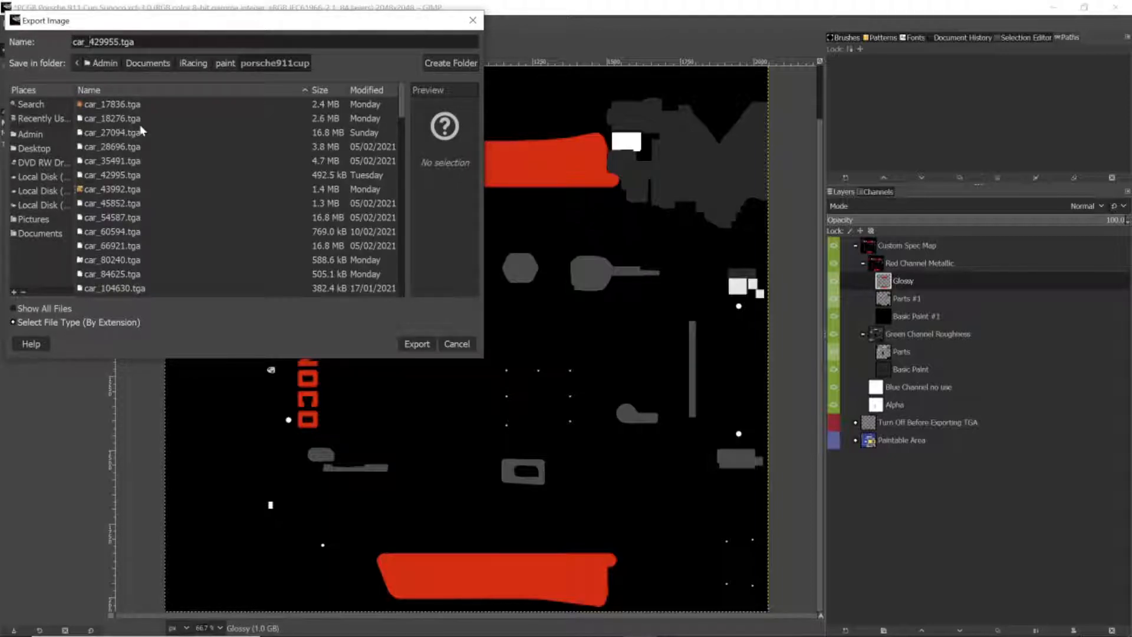
pyautogui.write('spec')
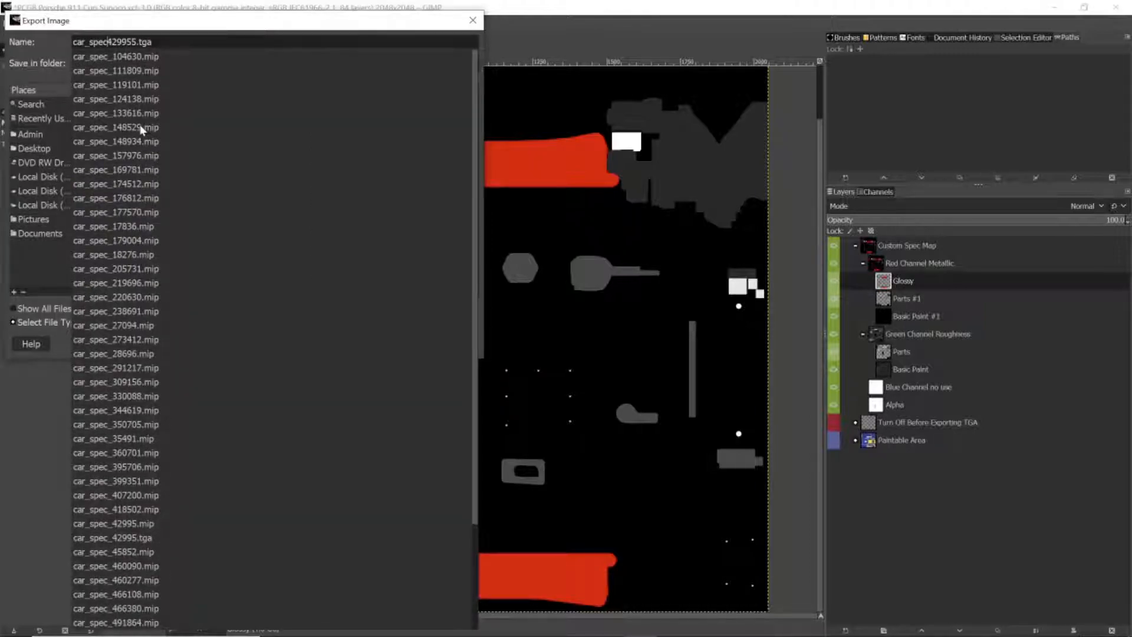
pyautogui.write('_')
pyautogui.press('Return')
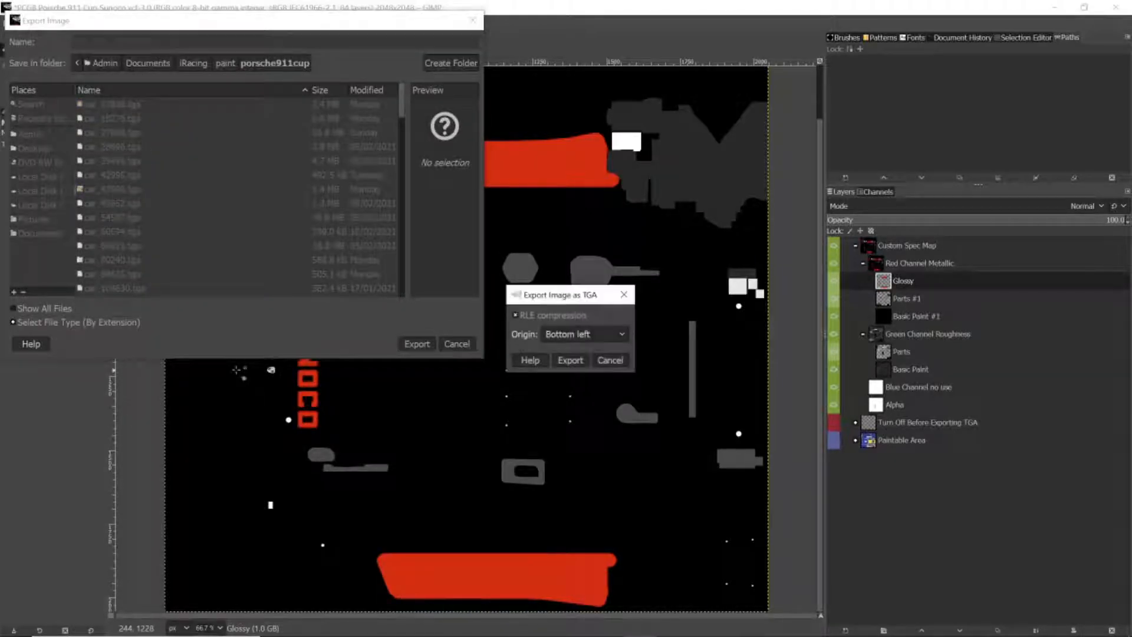
pyautogui.click(570, 360)
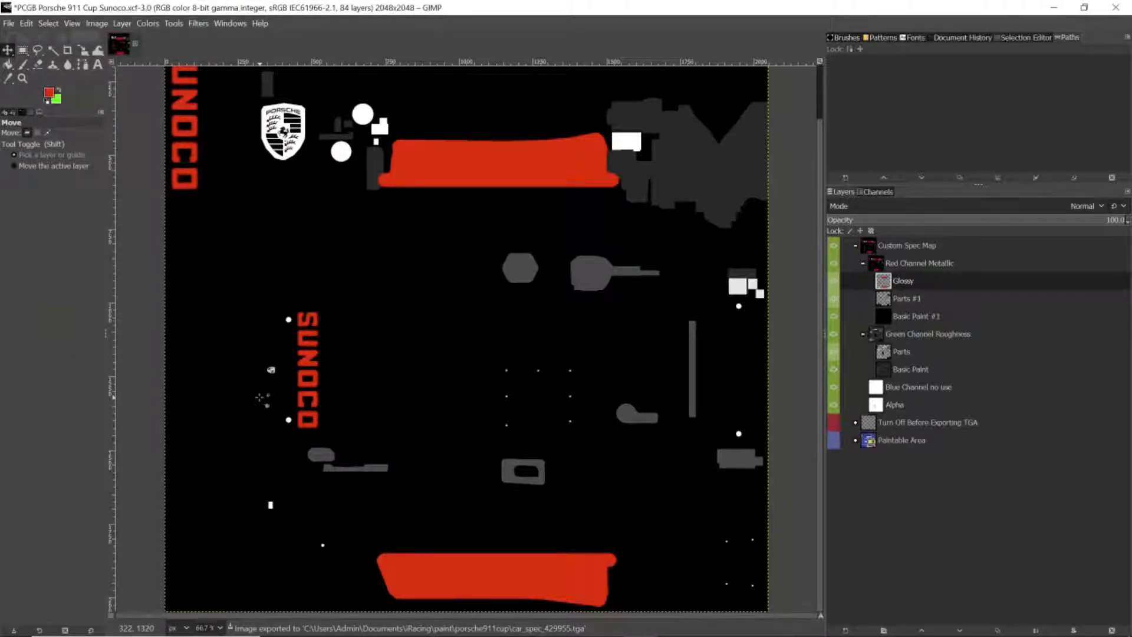
pyautogui.hotkey('alt', 'Tab')
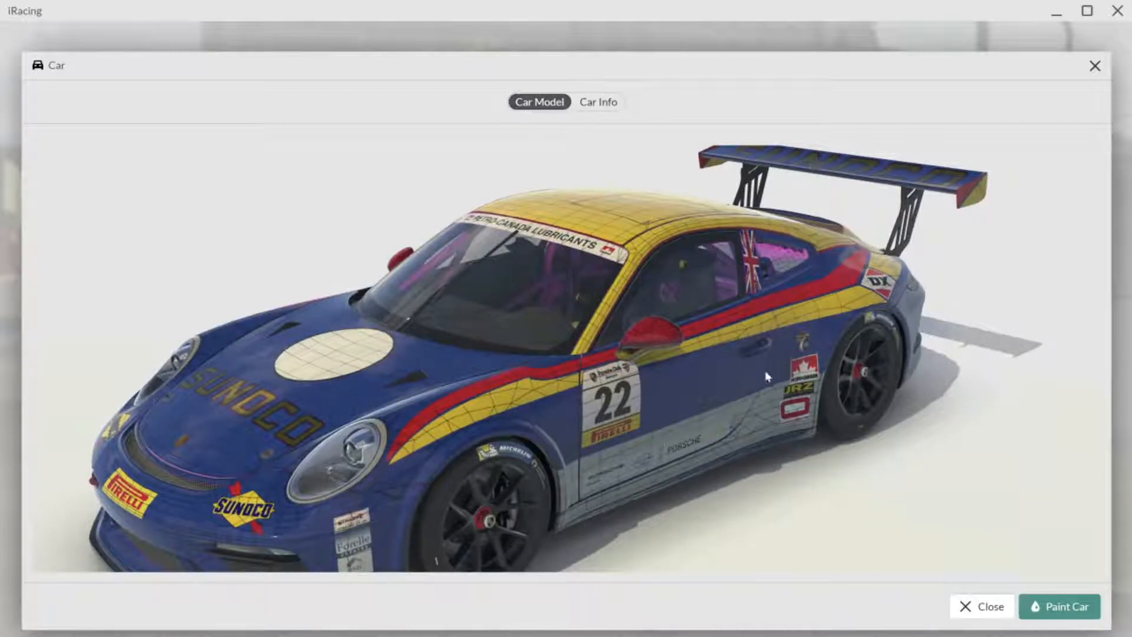
# - Inspect the spec-mapped SUNOCO hood lettering from front, front-right and side views, then return to GIMP
pyautogui.moveTo(529, 412); pyautogui.dragTo(525, 369)
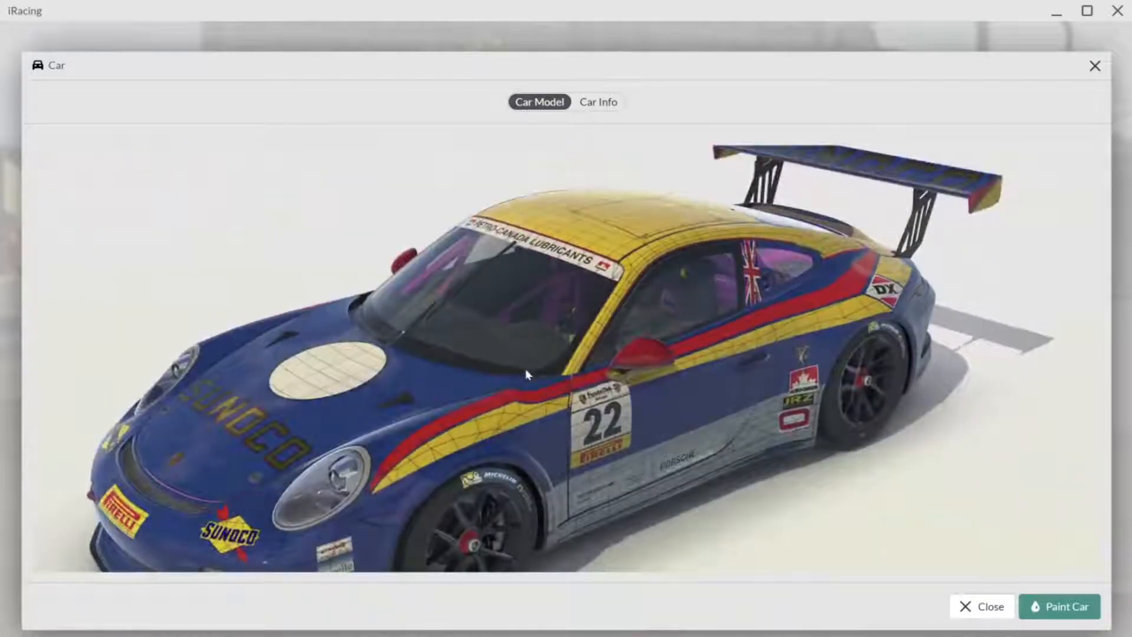
pyautogui.moveTo(387, 407); pyautogui.dragTo(263, 397)
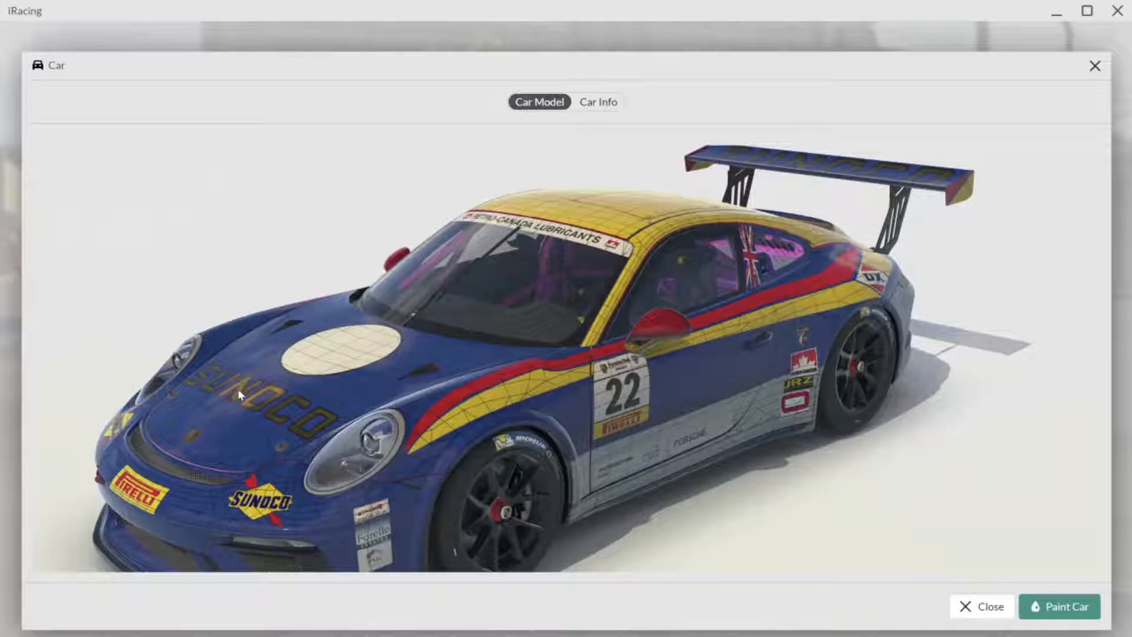
pyautogui.moveTo(242, 387)
pyautogui.mouseDown()
pyautogui.moveTo(412, 389)
pyautogui.moveTo(227, 381)
pyautogui.mouseUp()
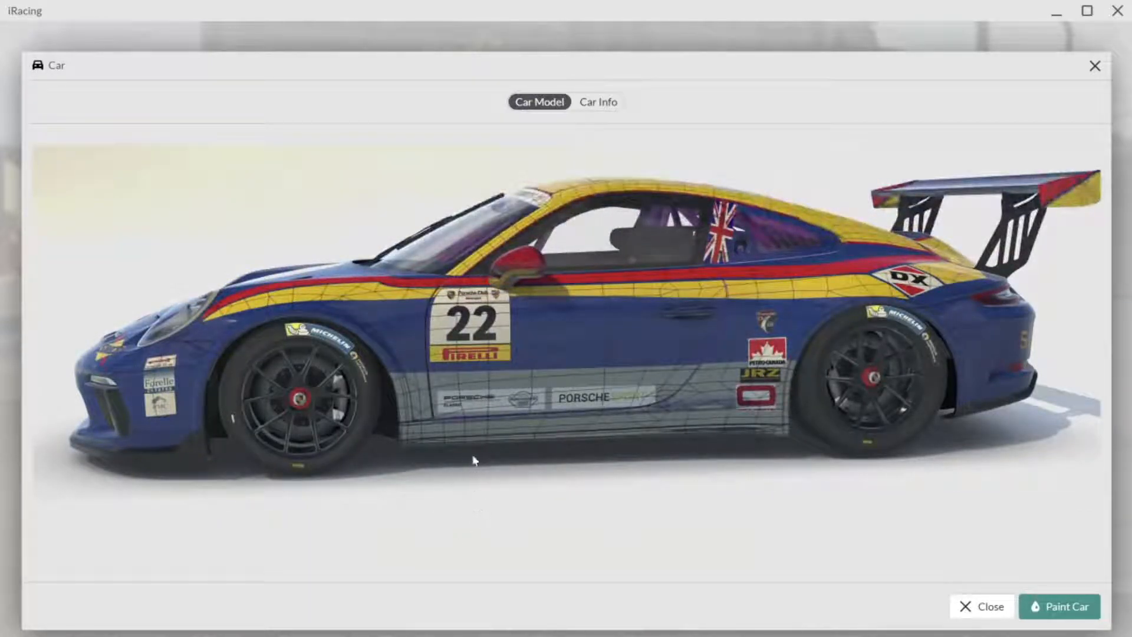
pyautogui.hotkey('alt', 'Tab')
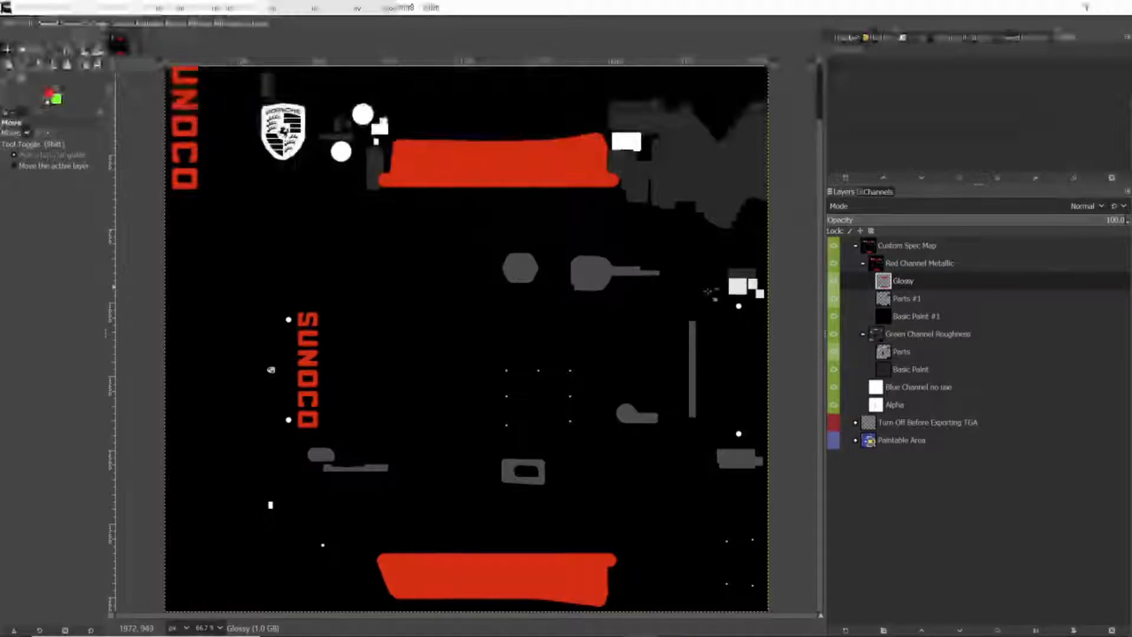
# - Make the Red Channel Metallic layer group active in the Layers panel
pyautogui.click(907, 265)
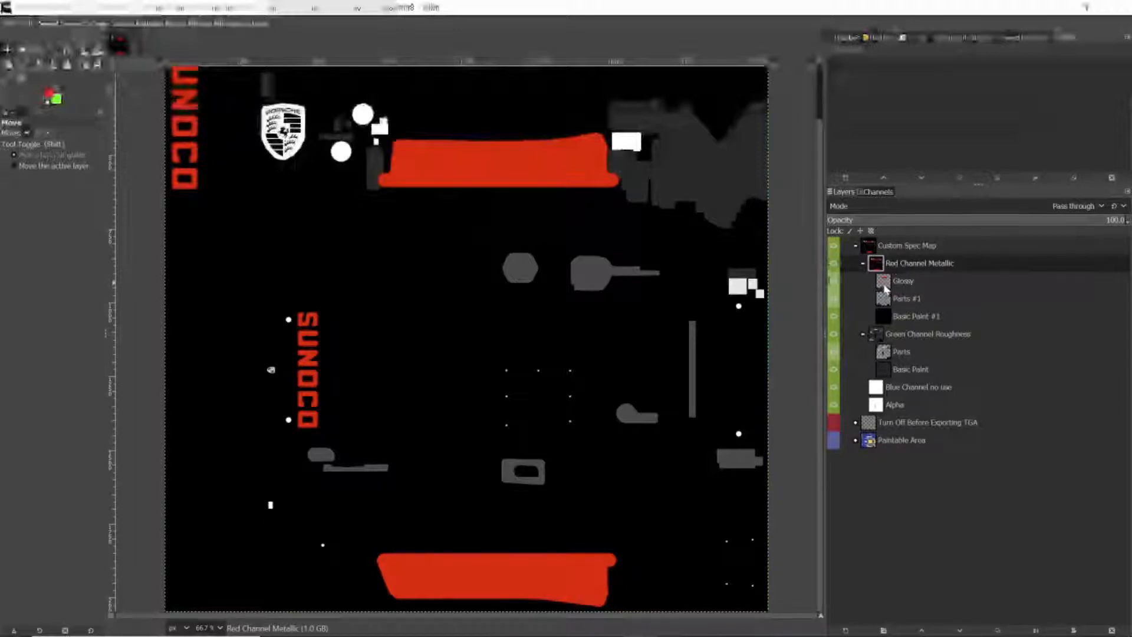
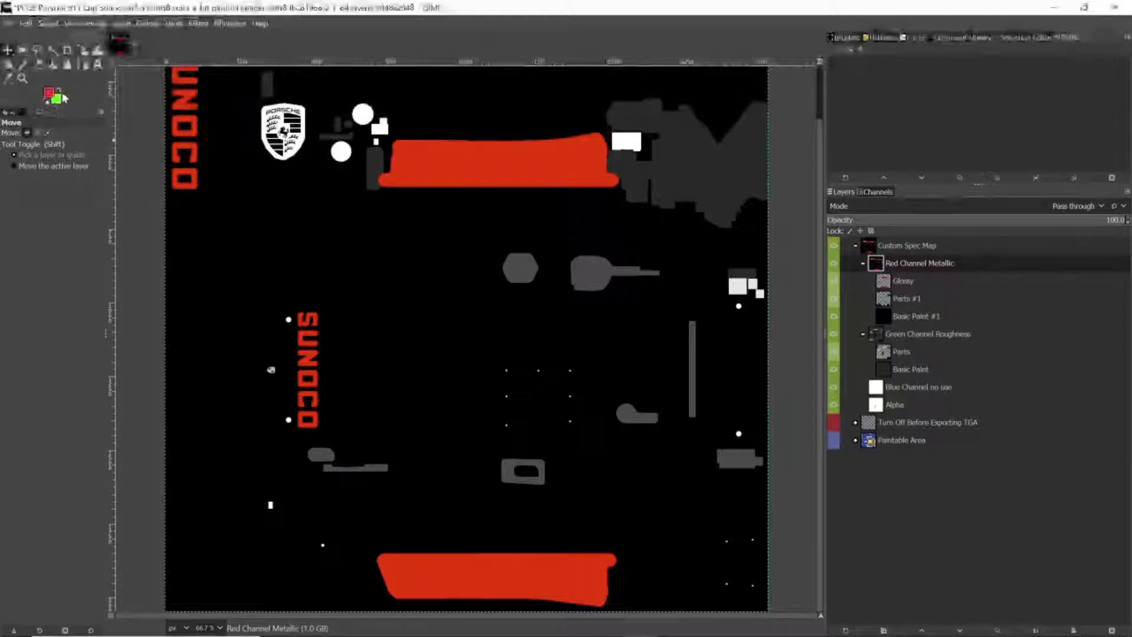
# - Check the current foreground and background colours, closing both dialogs unchanged
pyautogui.click(50, 94)
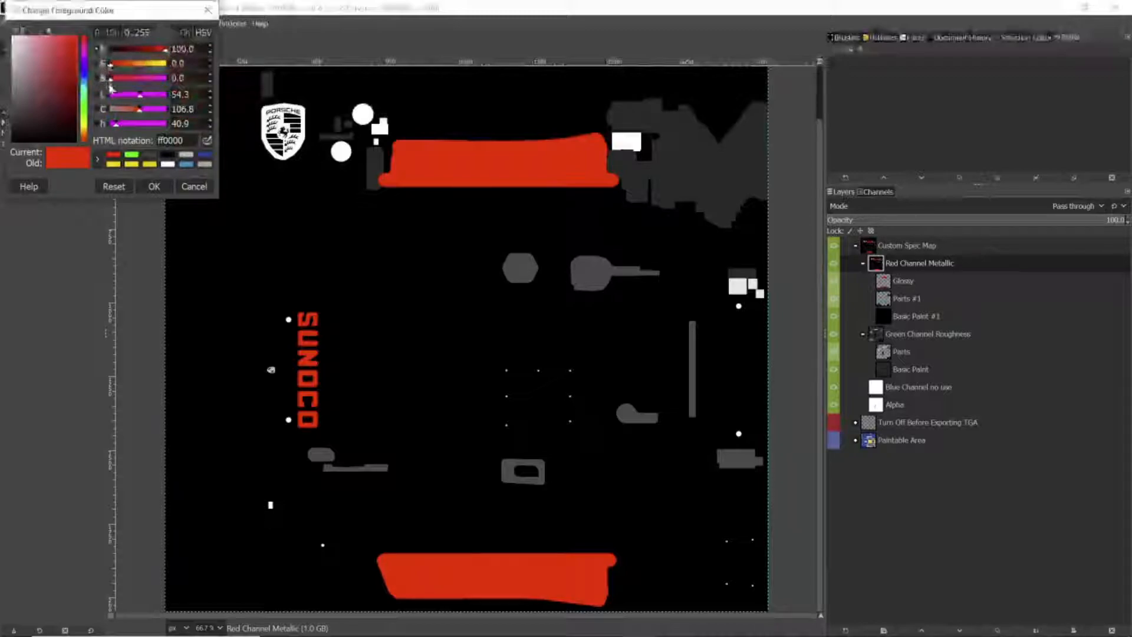
pyautogui.click(195, 186)
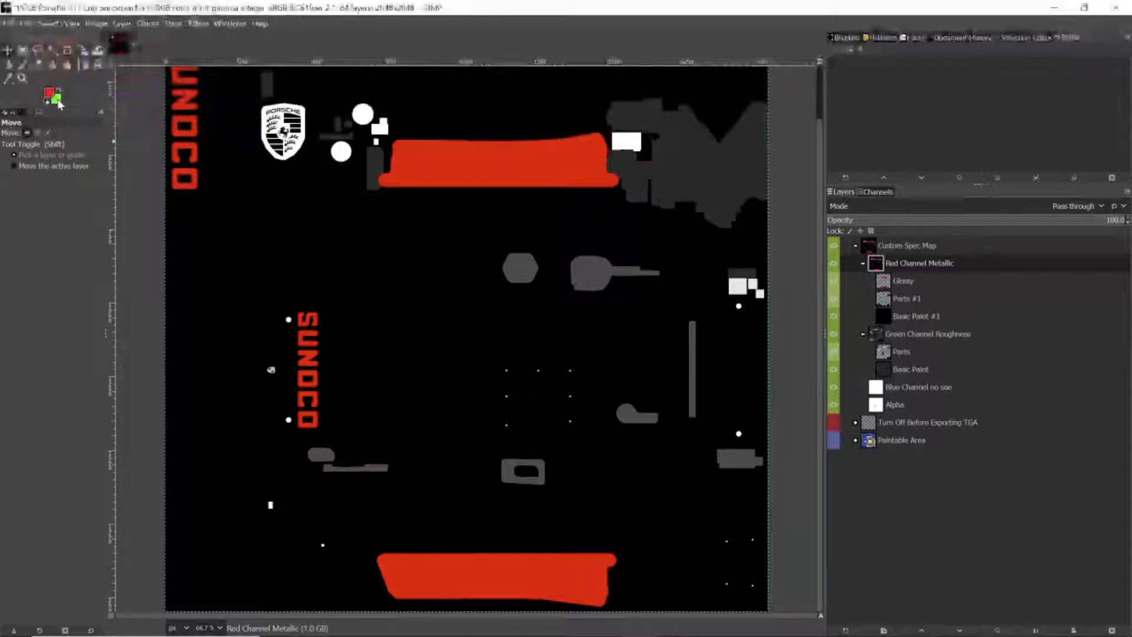
pyautogui.click(57, 100)
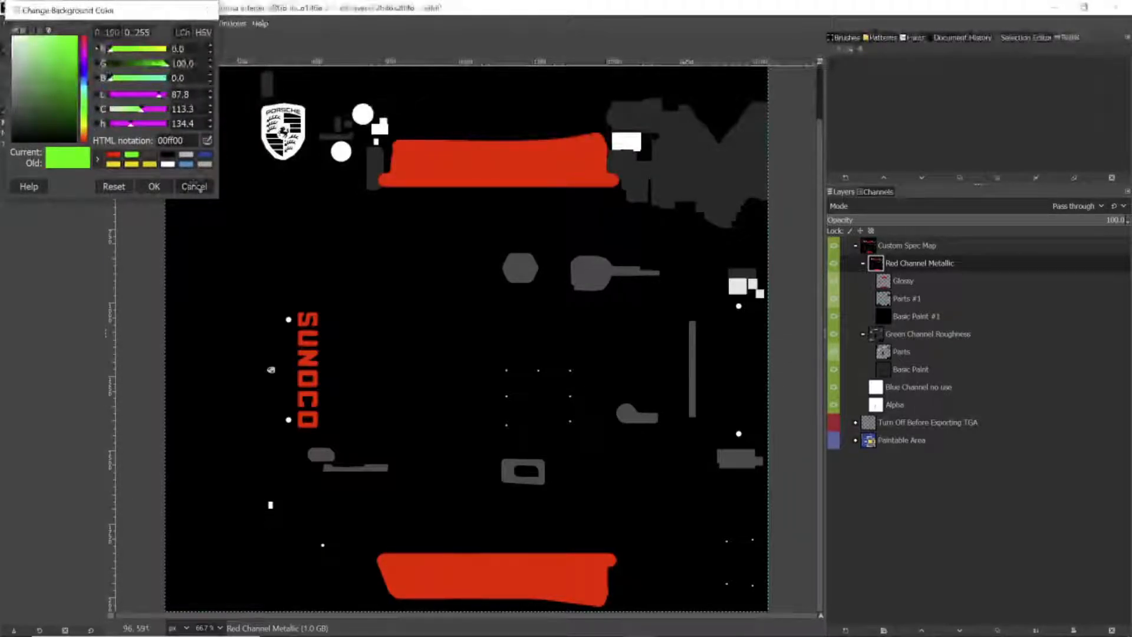
pyautogui.click(177, 185)
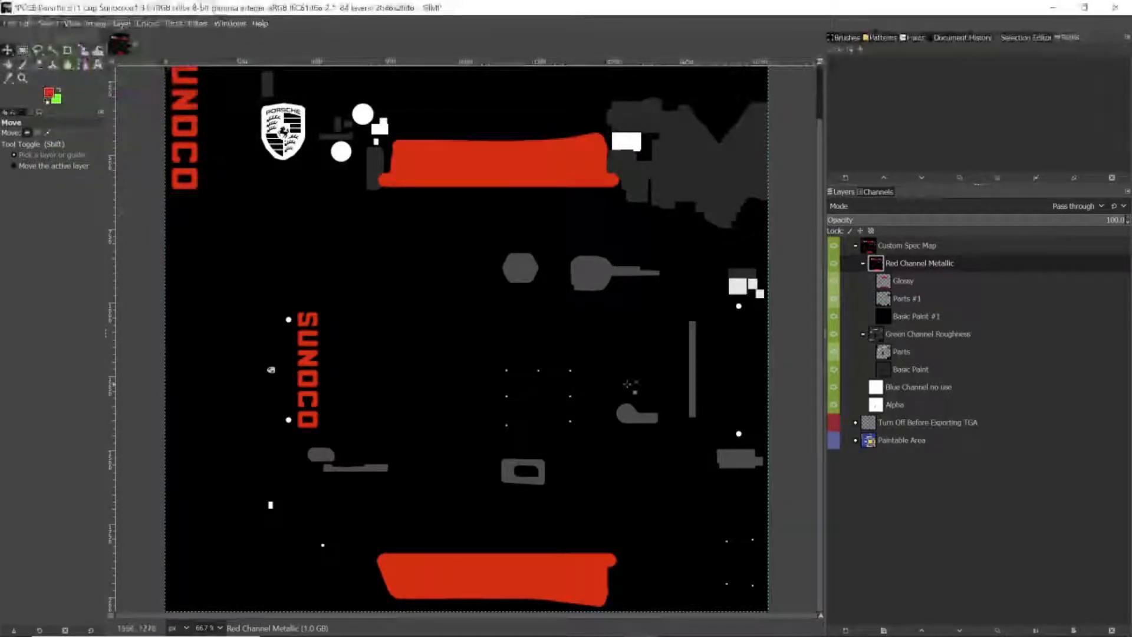
# - Expand the Paintable Area group to list Car Decal and the Sunoco 917 30 decals
pyautogui.click(855, 441)
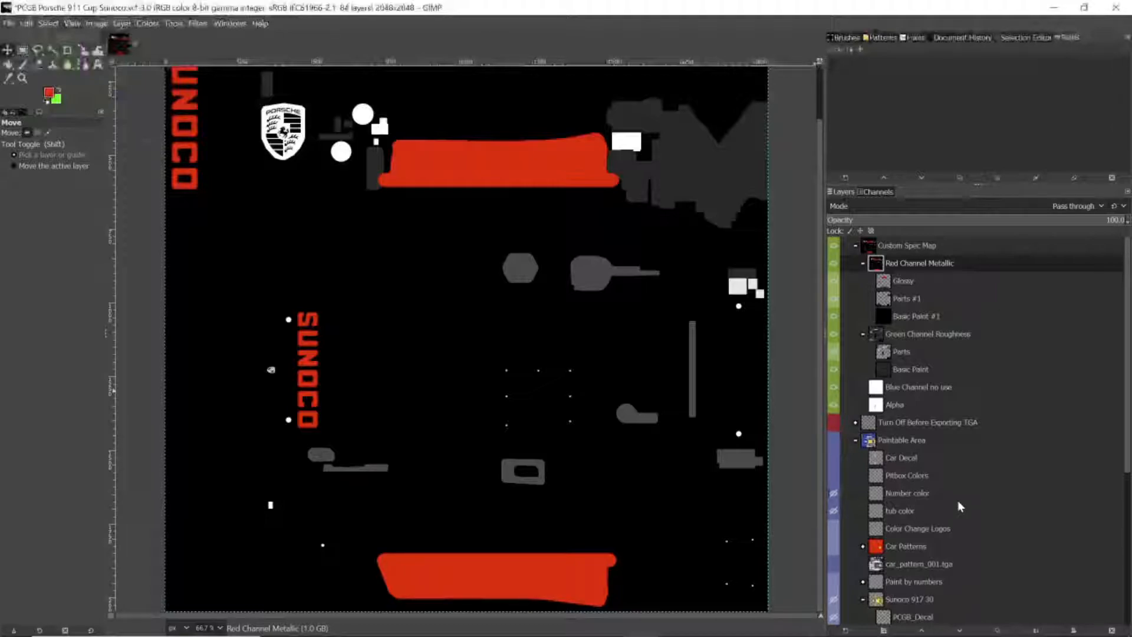
pyautogui.scroll(-5, 959, 506)
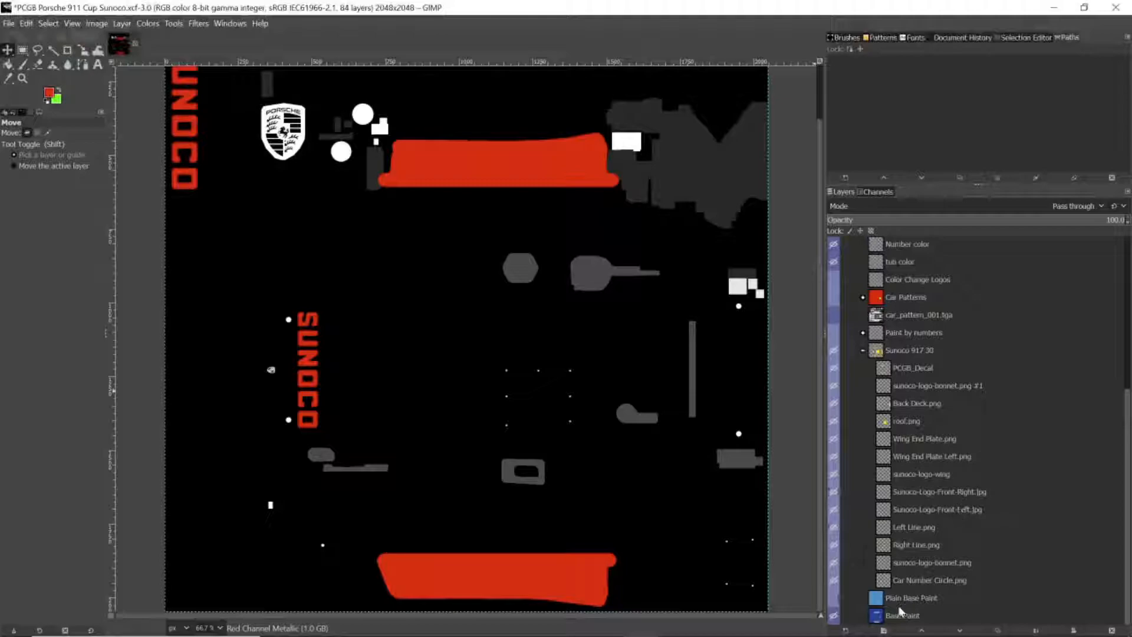
pyautogui.scroll(3, 873, 361)
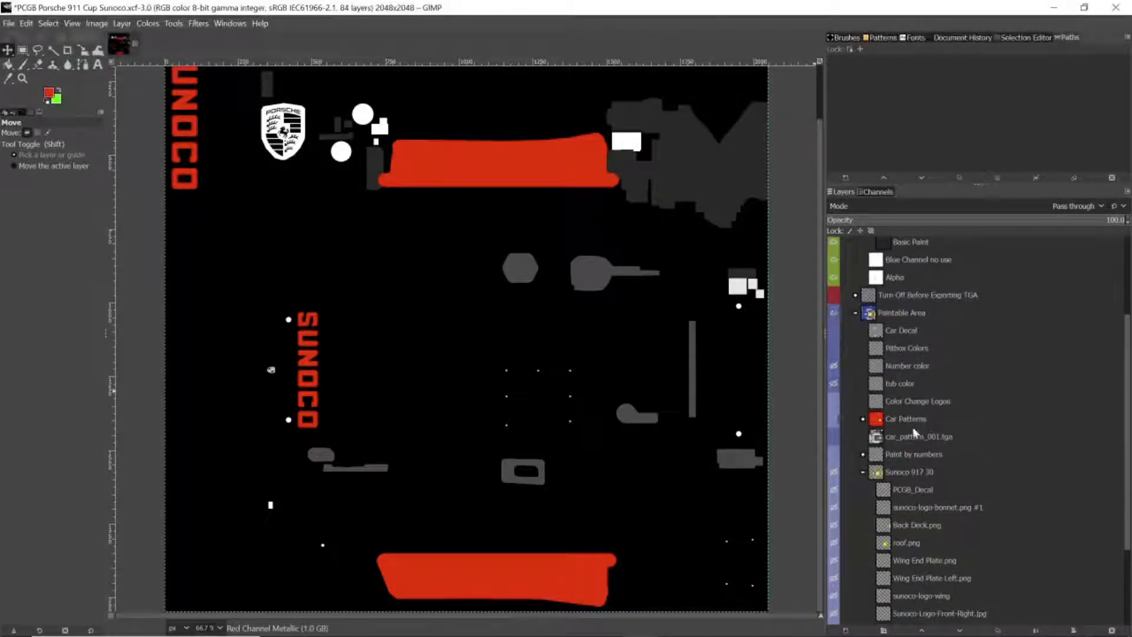
pyautogui.scroll(3, 902, 328)
# - Hide the Custom Spec Map and make Base Paint the active layer
pyautogui.click(834, 250)
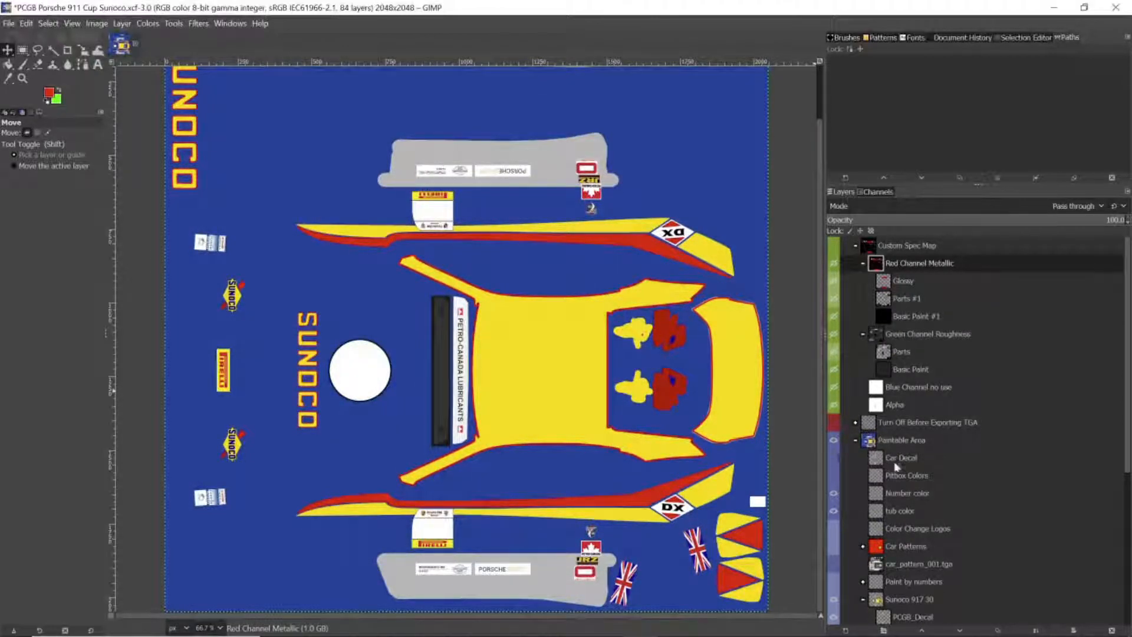
pyautogui.scroll(-5, 938, 474)
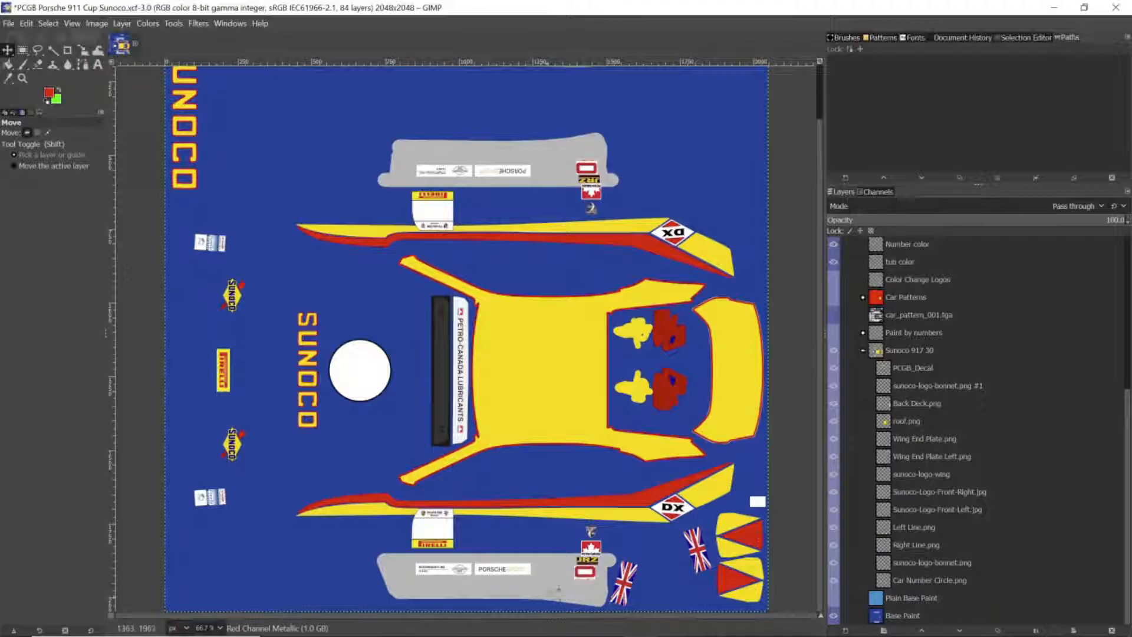
pyautogui.click(902, 616)
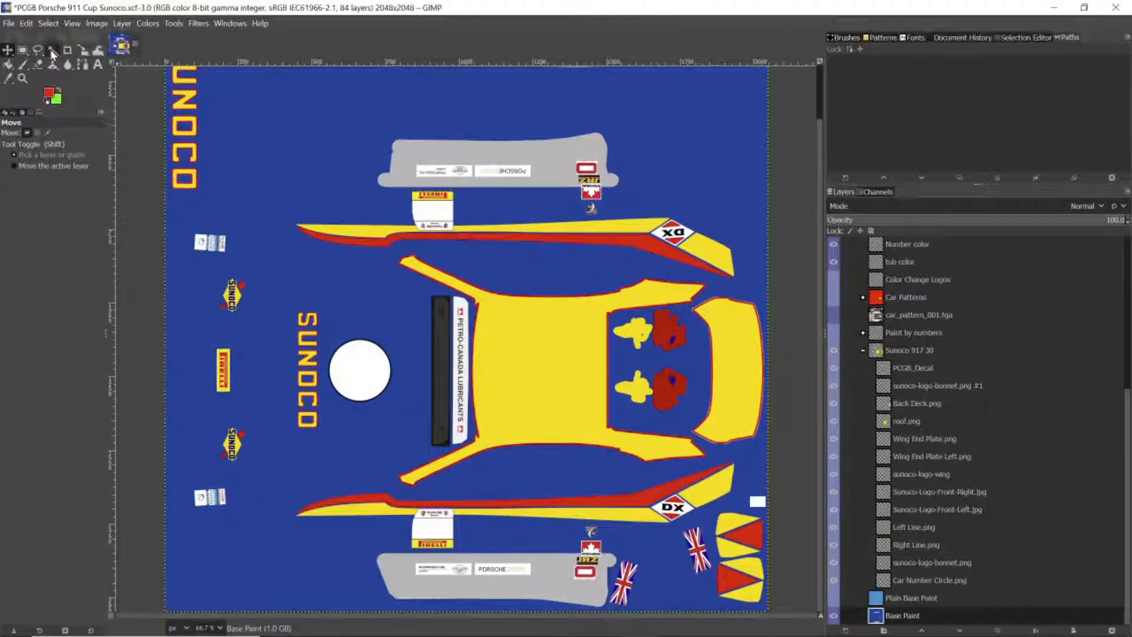
# - Fuzzy-select the grey lower wing piece on the Base Paint layer
pyautogui.click(52, 51)
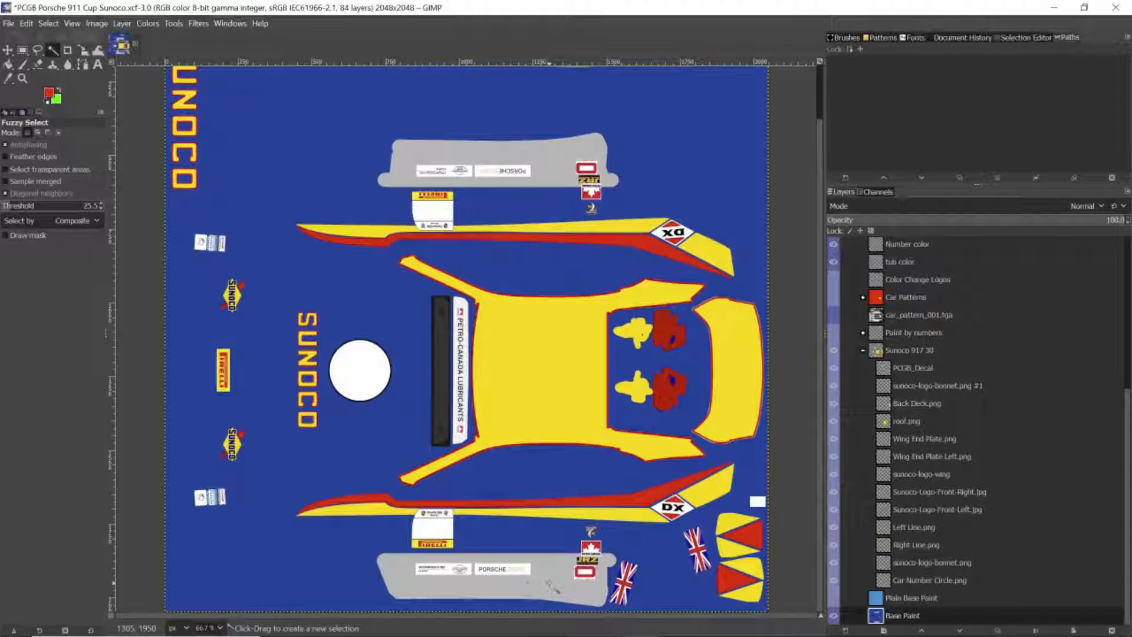
pyautogui.click(550, 585)
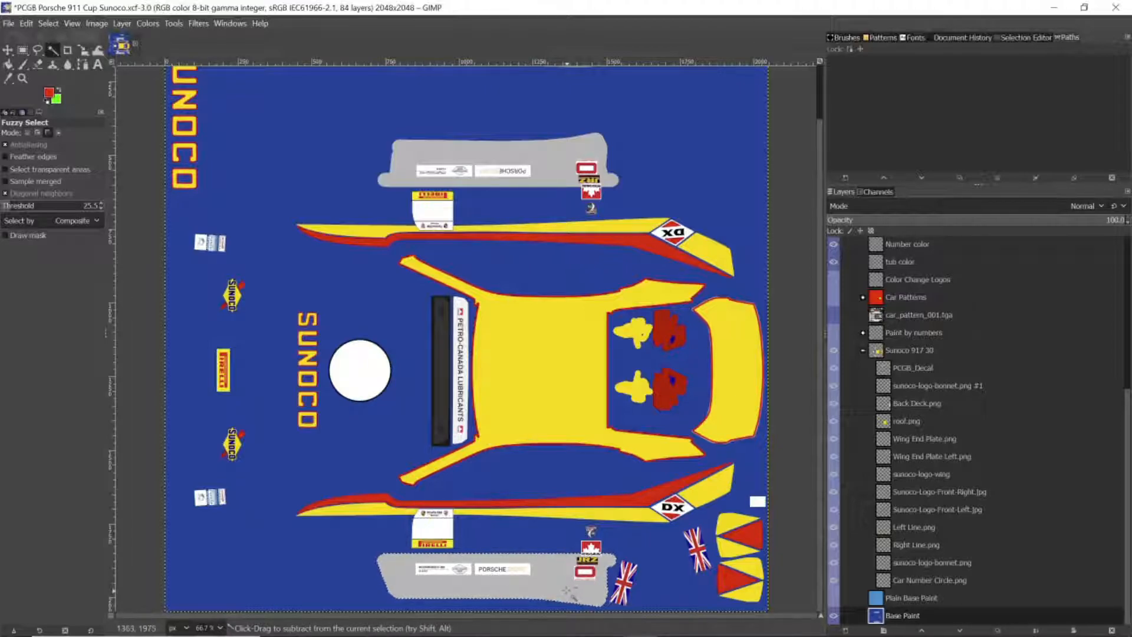
pyautogui.scroll(3, 569, 591)
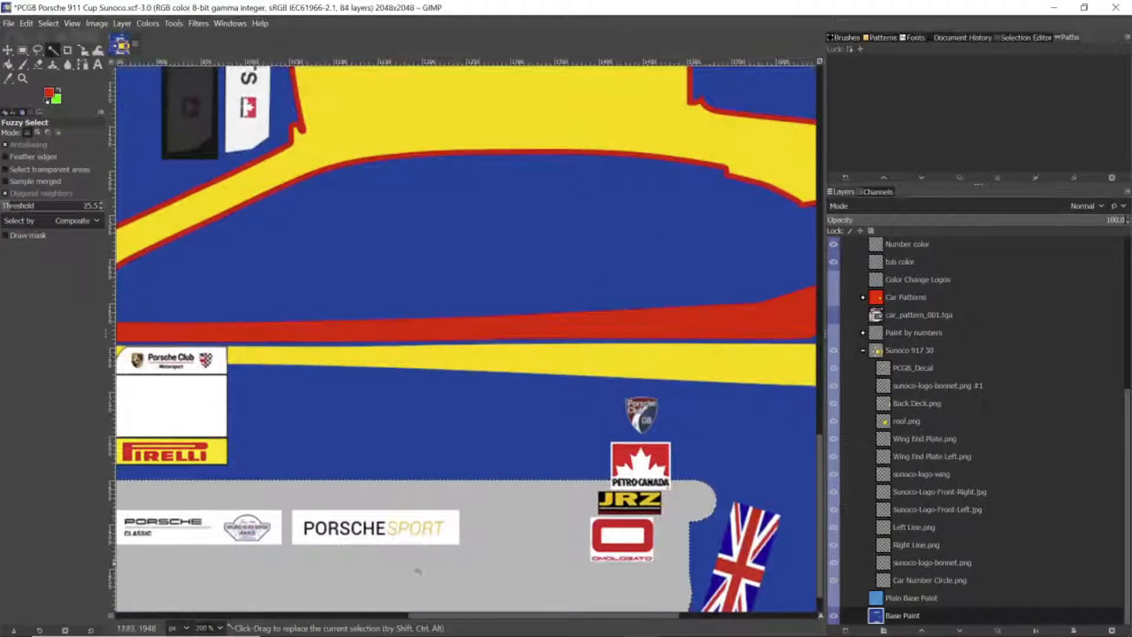
pyautogui.scroll(-1, 417, 570)
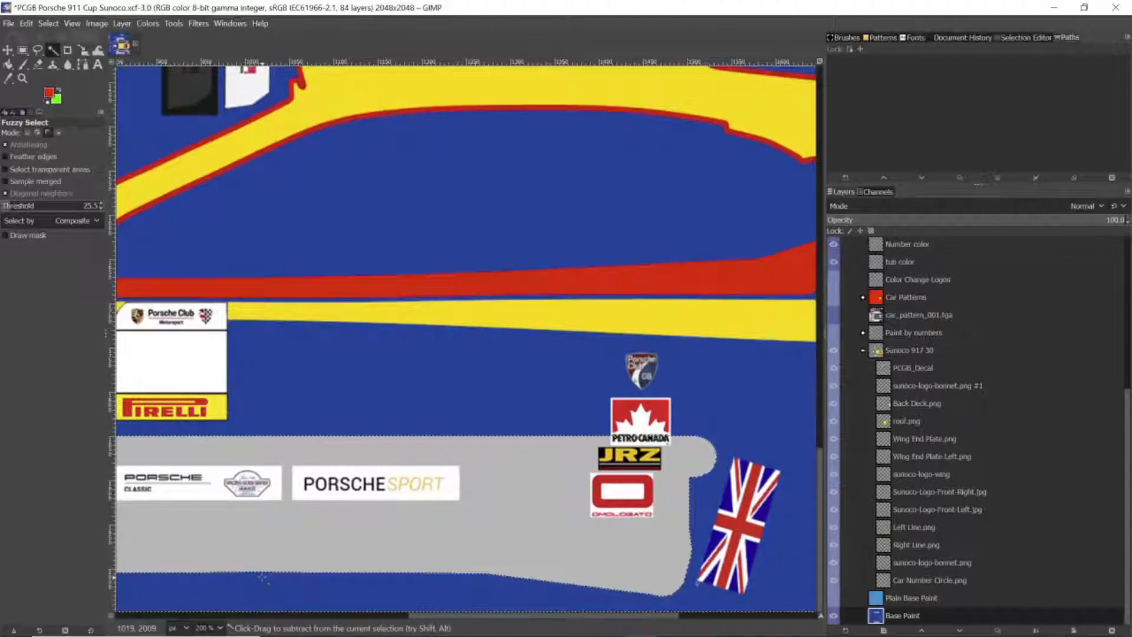
pyautogui.scroll(-3, 259, 577)
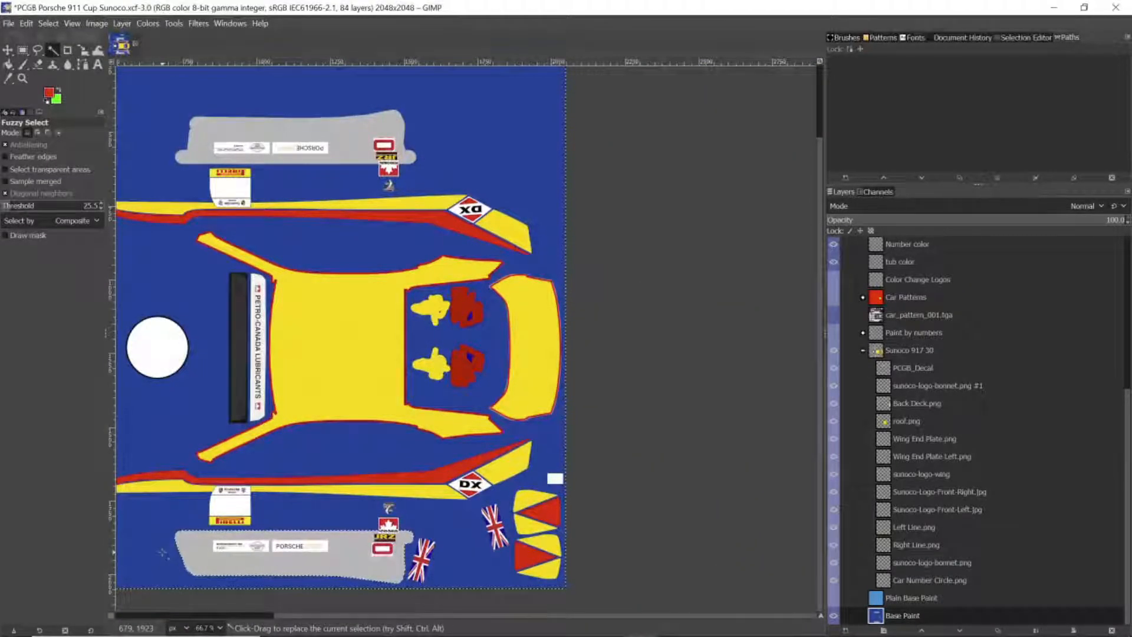
pyautogui.scroll(5, 966, 385)
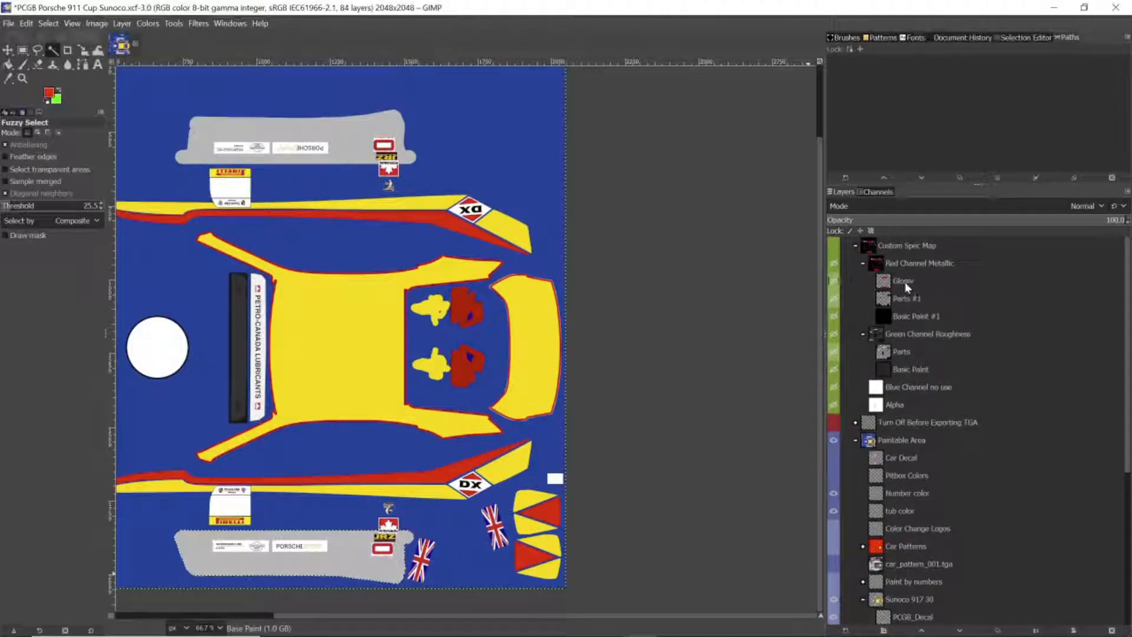
# - Make Glossy the active layer, hide Paintable Area and show the Custom Spec Map
pyautogui.click(905, 283)
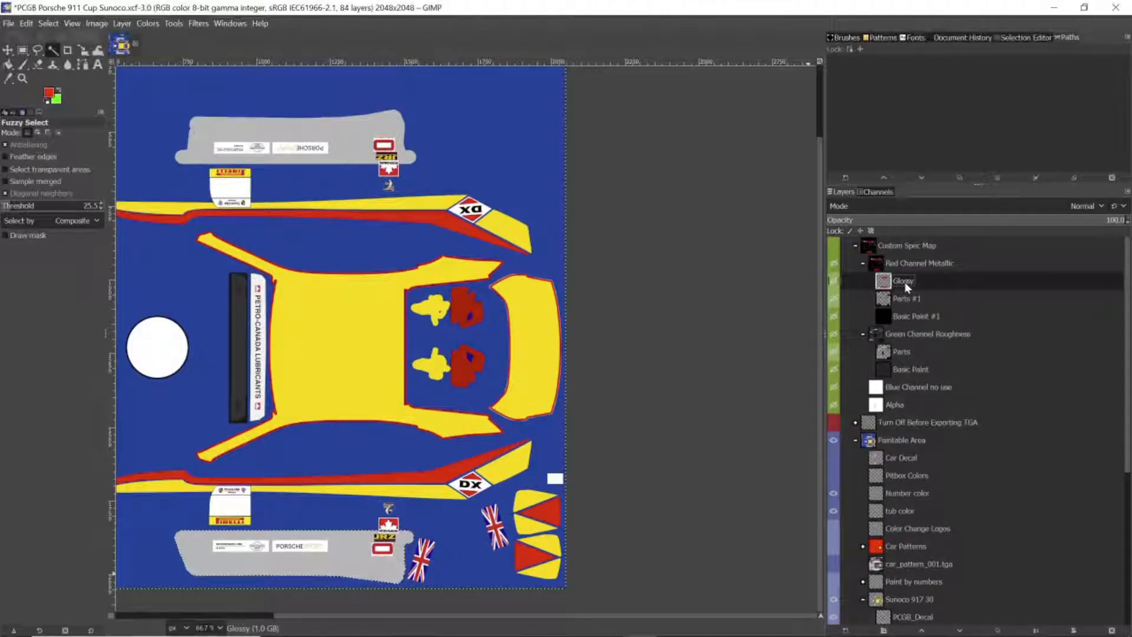
pyautogui.click(834, 446)
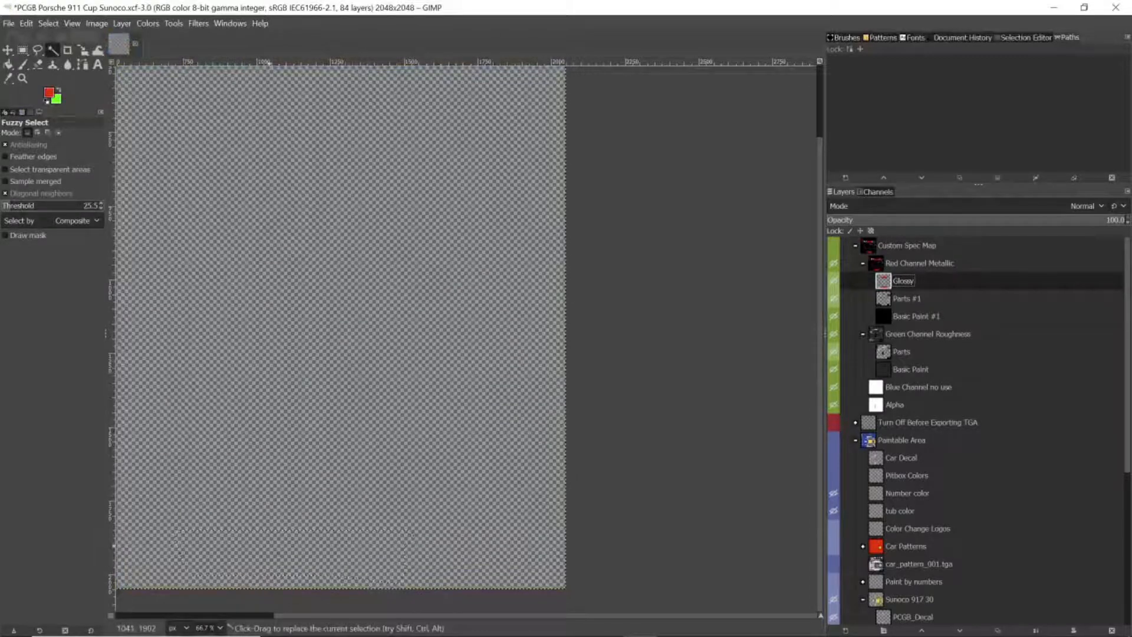
pyautogui.click(833, 245)
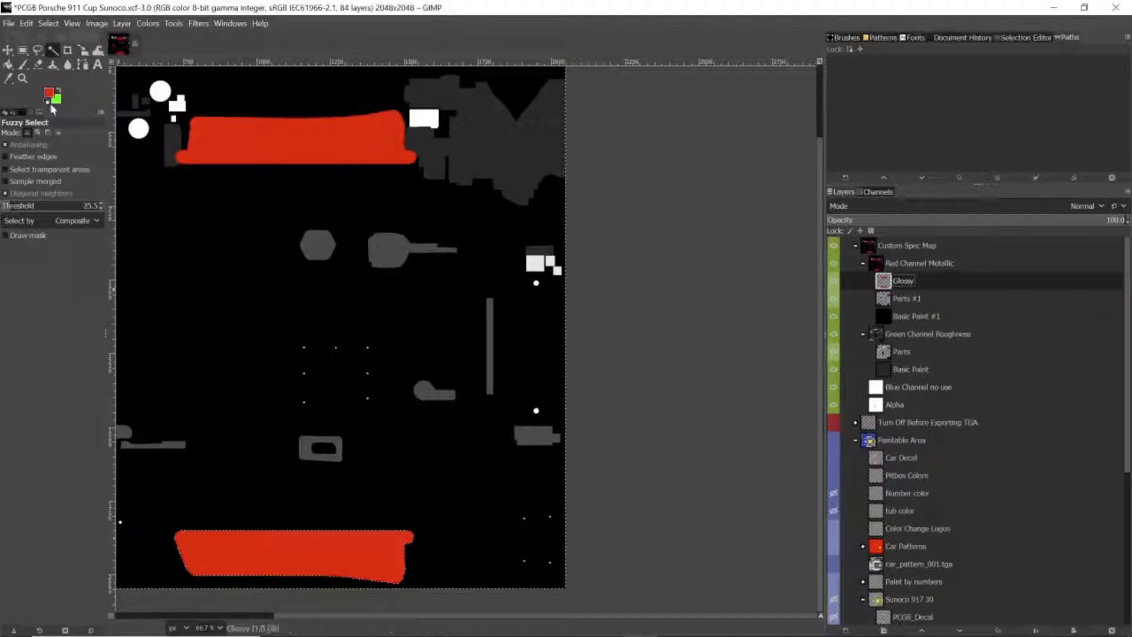
# - Paint over the lower red bar in green with the Paintbrush
pyautogui.click(23, 65)
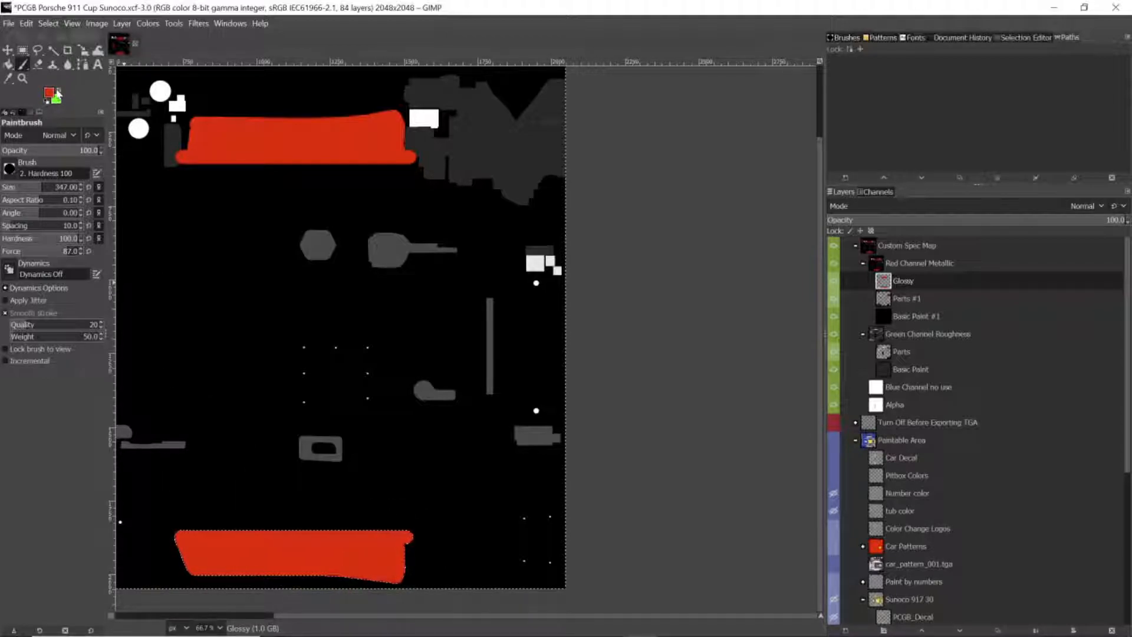
pyautogui.click(59, 91)
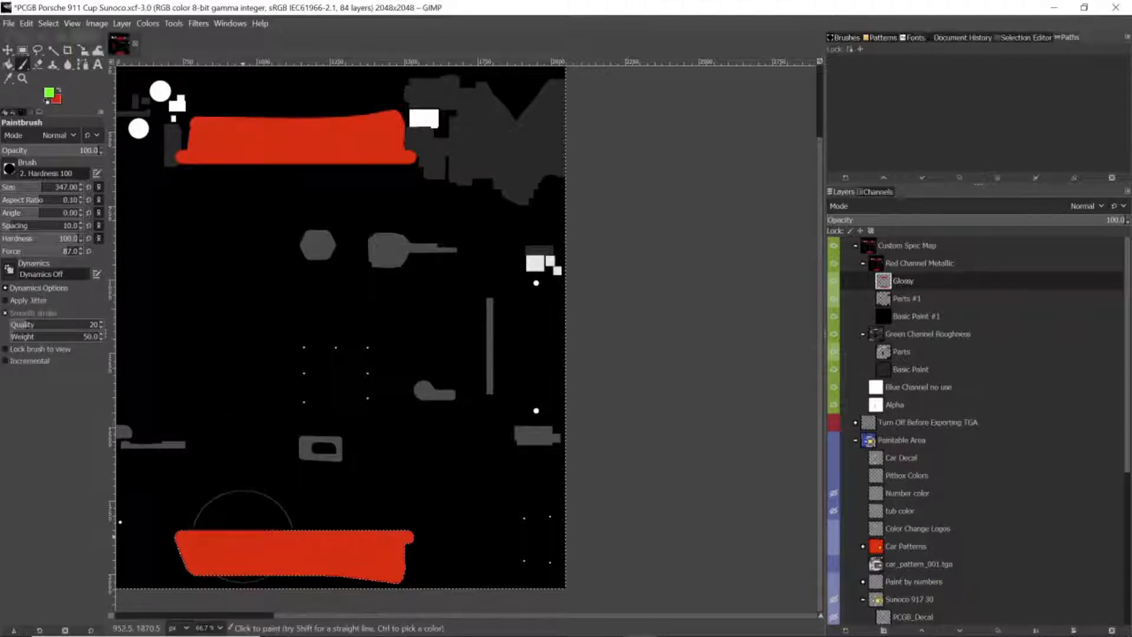
pyautogui.moveTo(201, 551); pyautogui.dragTo(392, 539)
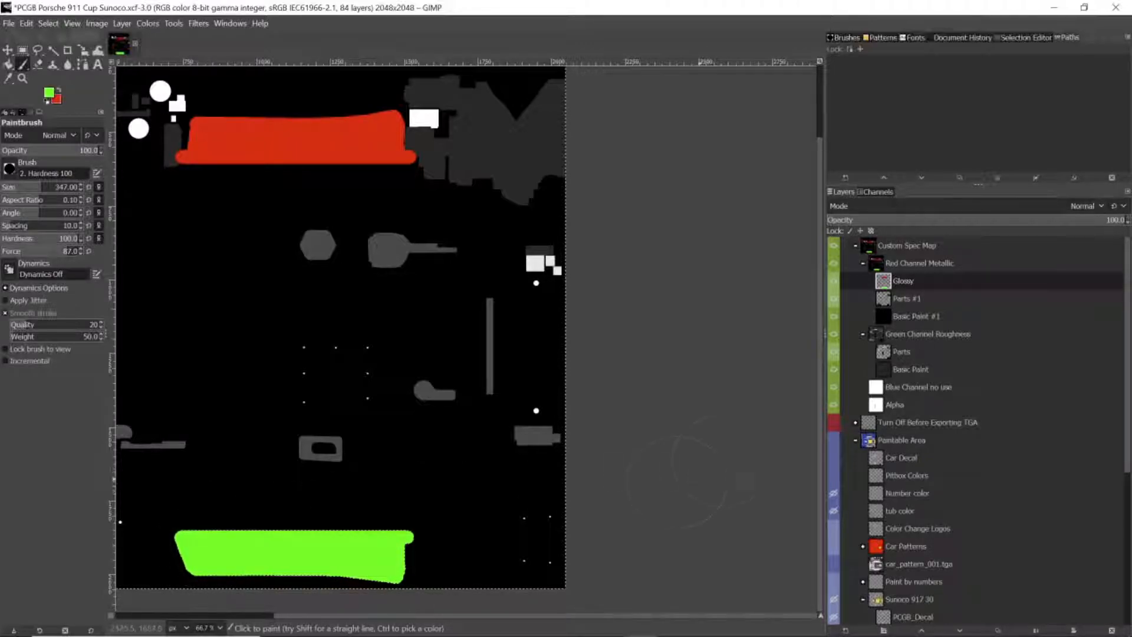
# - Make sunoco-logo-bonnet.png active, hide the Custom Spec Map and clear the selection
pyautogui.scroll(-10, 925, 528)
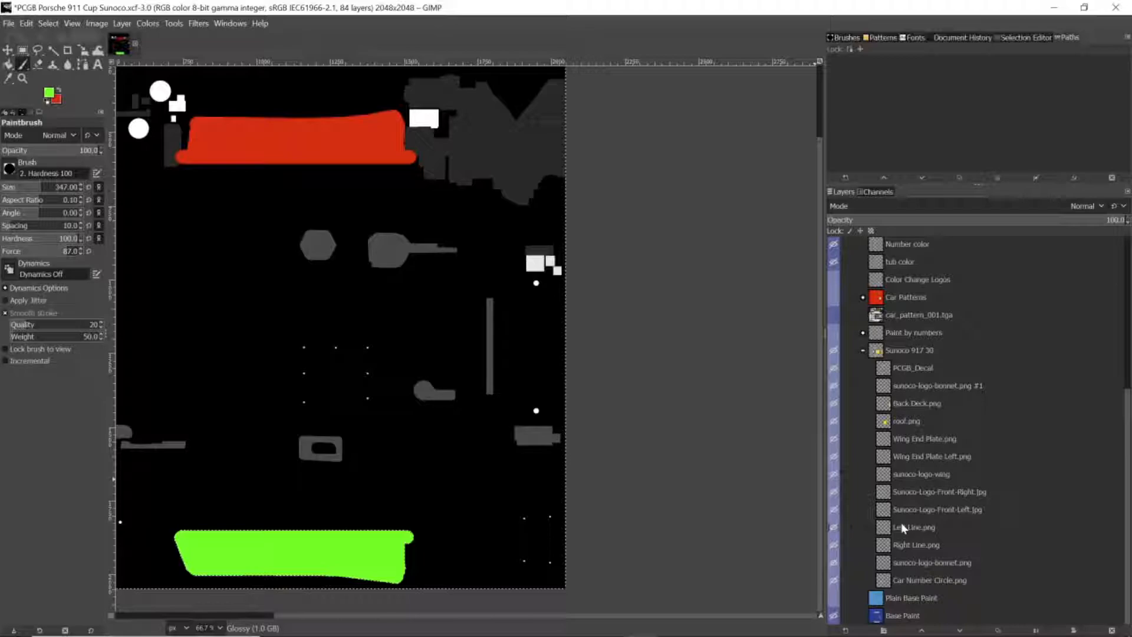
pyautogui.click(907, 561)
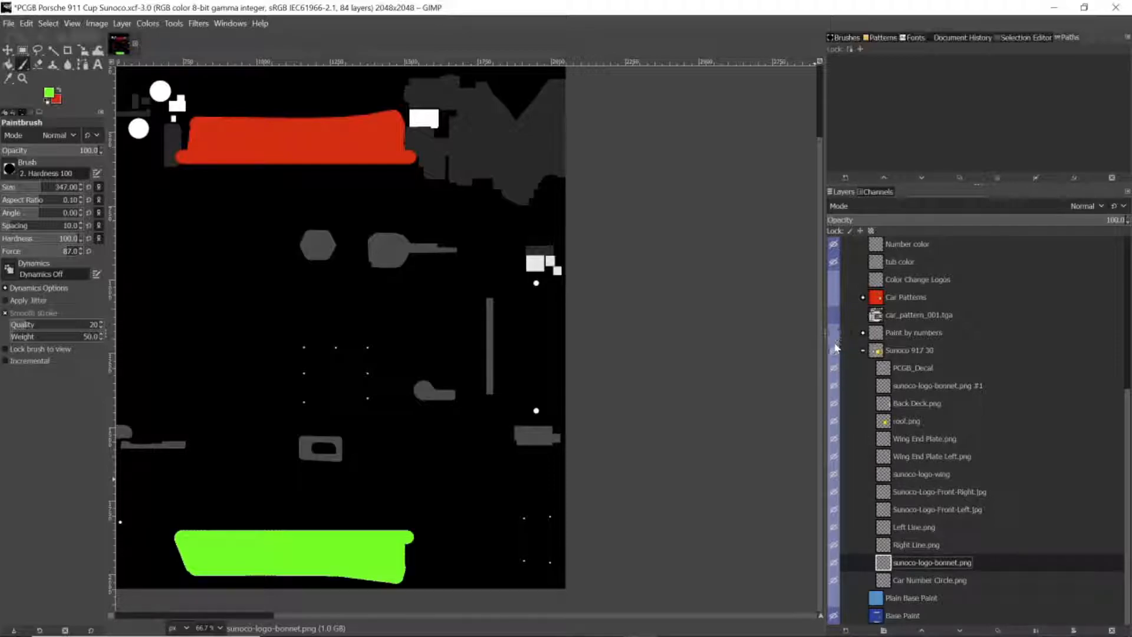
pyautogui.scroll(5, 853, 366)
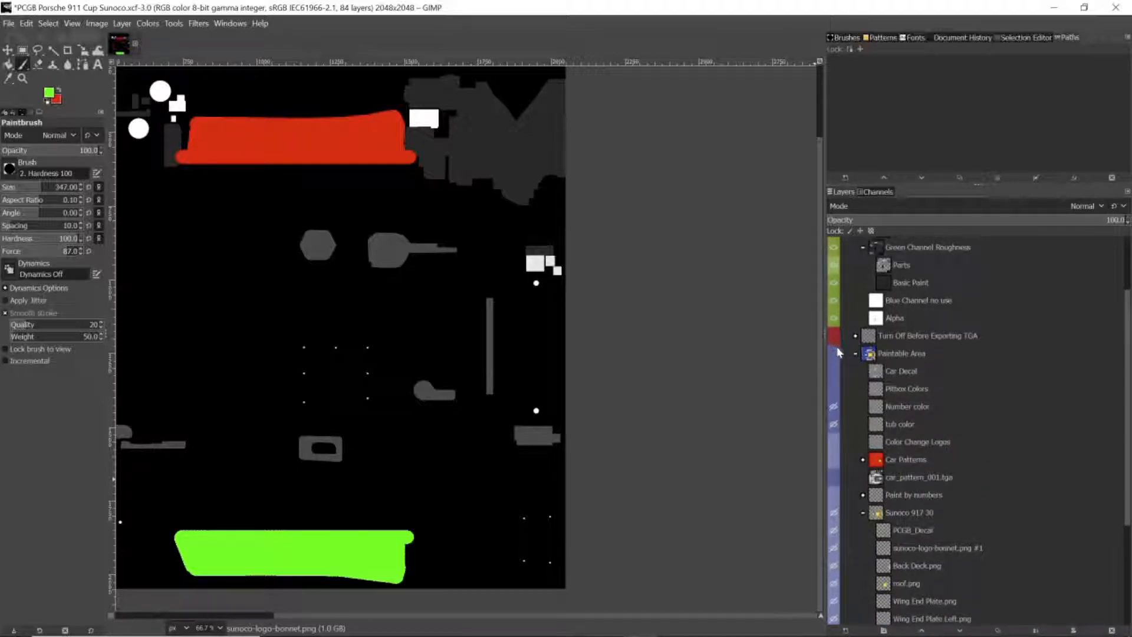
pyautogui.scroll(3, 861, 371)
pyautogui.click(832, 248)
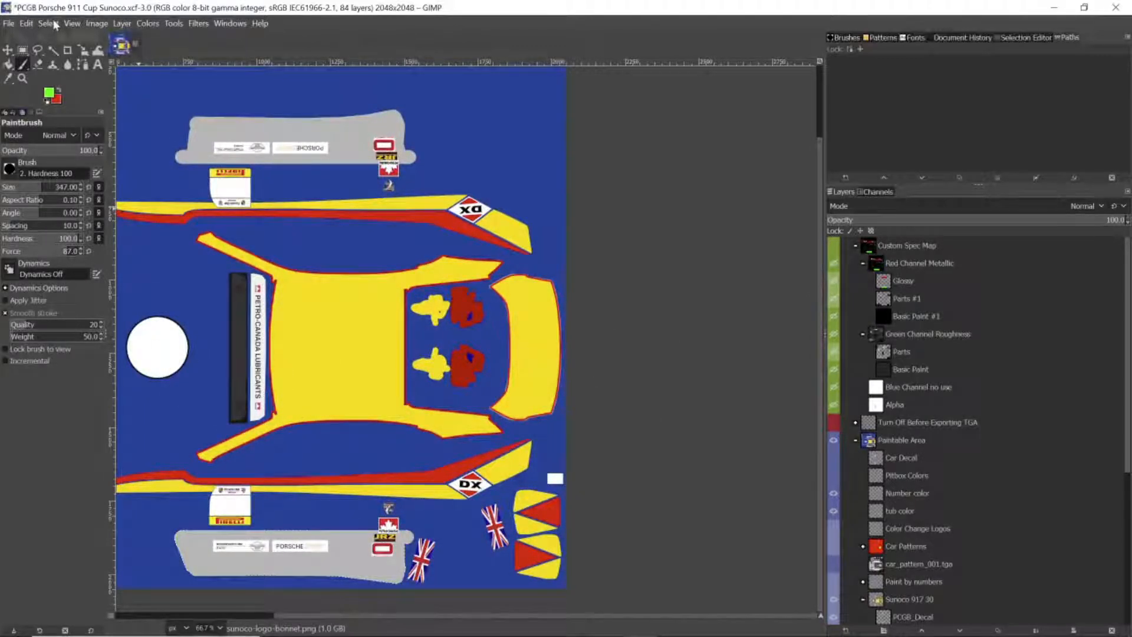
pyautogui.click(51, 23)
pyautogui.click(52, 54)
pyautogui.scroll(-8, 958, 566)
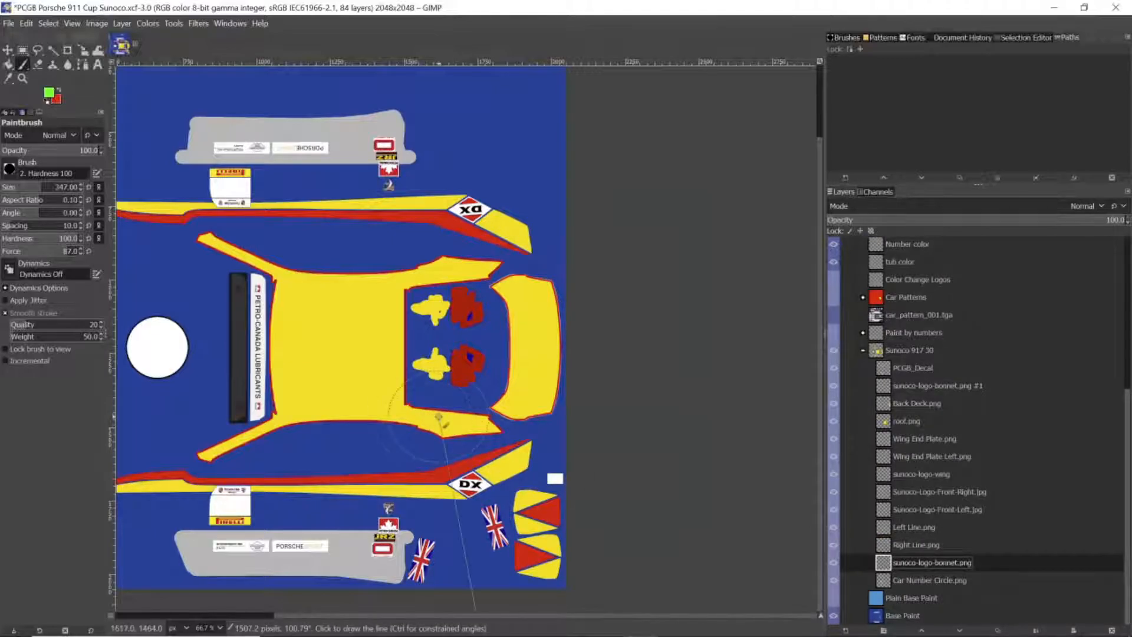
pyautogui.hscroll(-3, 437, 421)
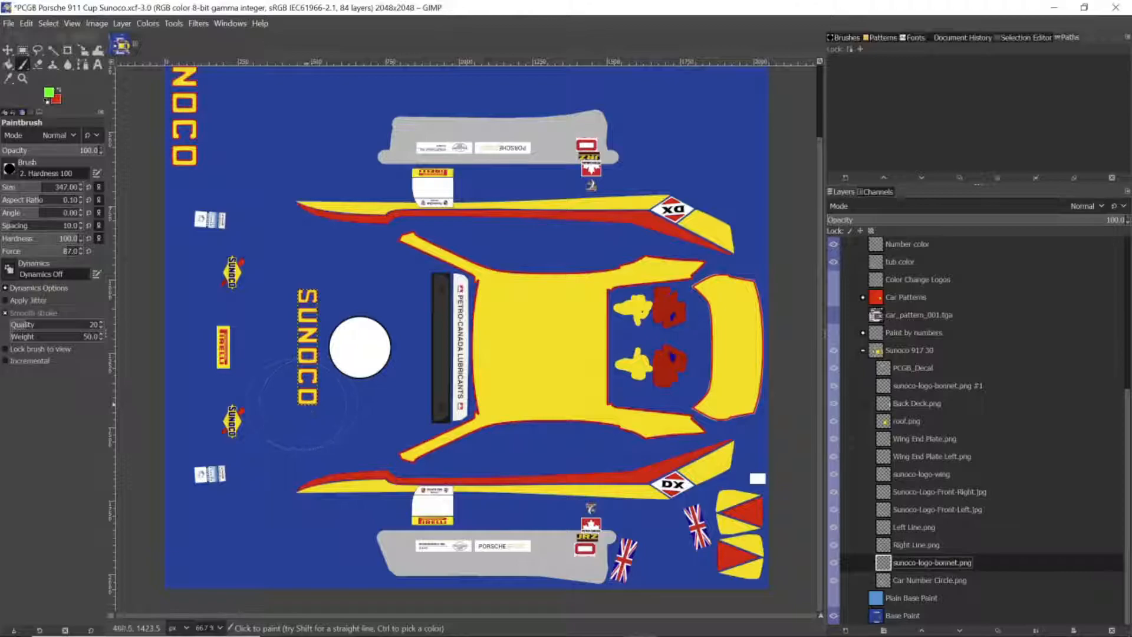
# - Fuzzy-select all six SUNOCO letters at threshold 178.5, then show the Custom Spec Map
pyautogui.click(52, 50)
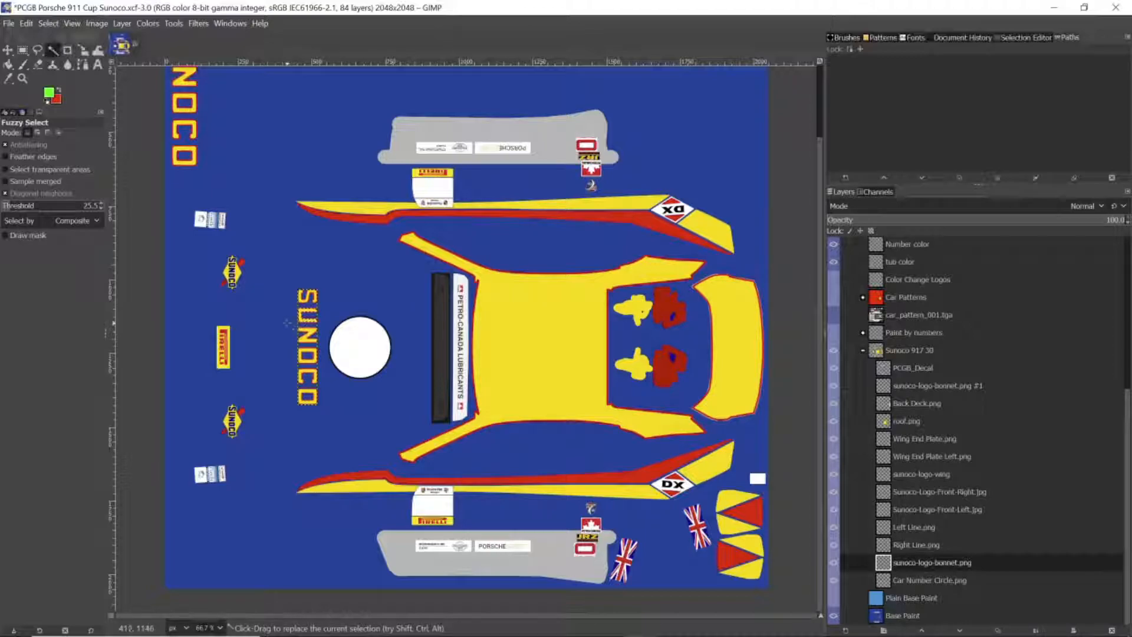
pyautogui.scroll(3, 300, 330)
pyautogui.keyDown('ctrl'); pyautogui.scroll(2, 298, 380); pyautogui.keyUp('ctrl')
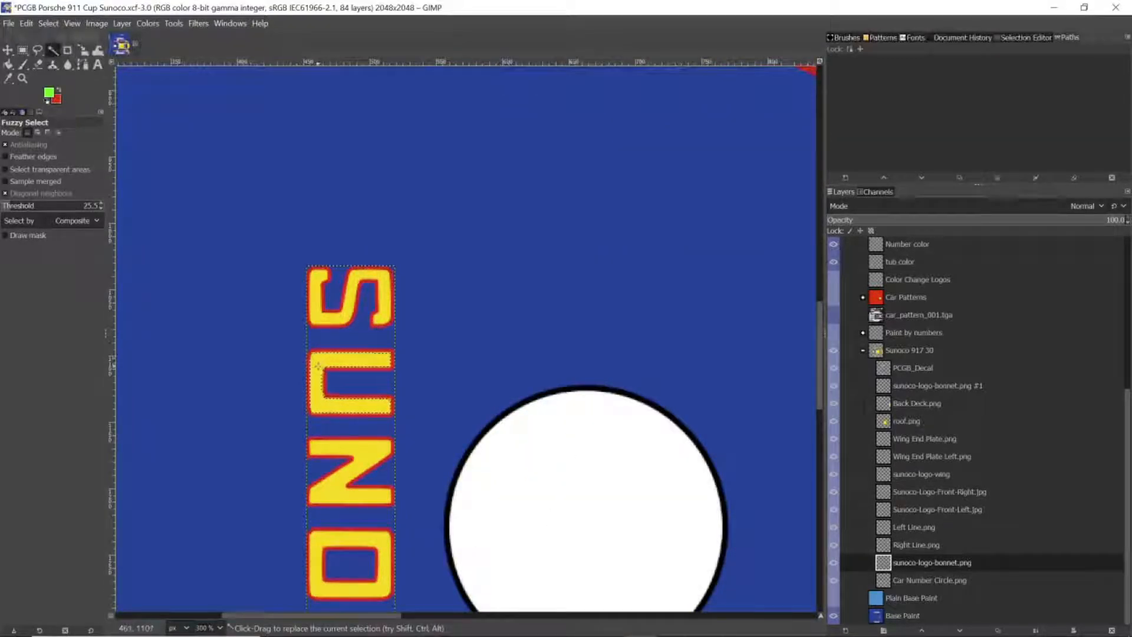
pyautogui.click(39, 205)
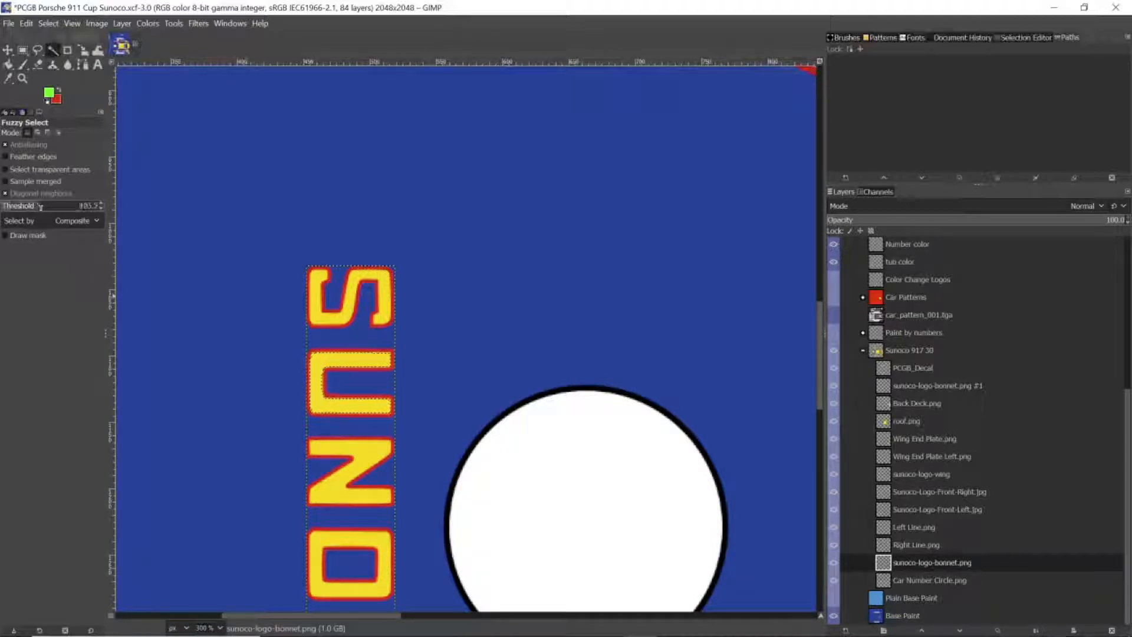
pyautogui.click(72, 205)
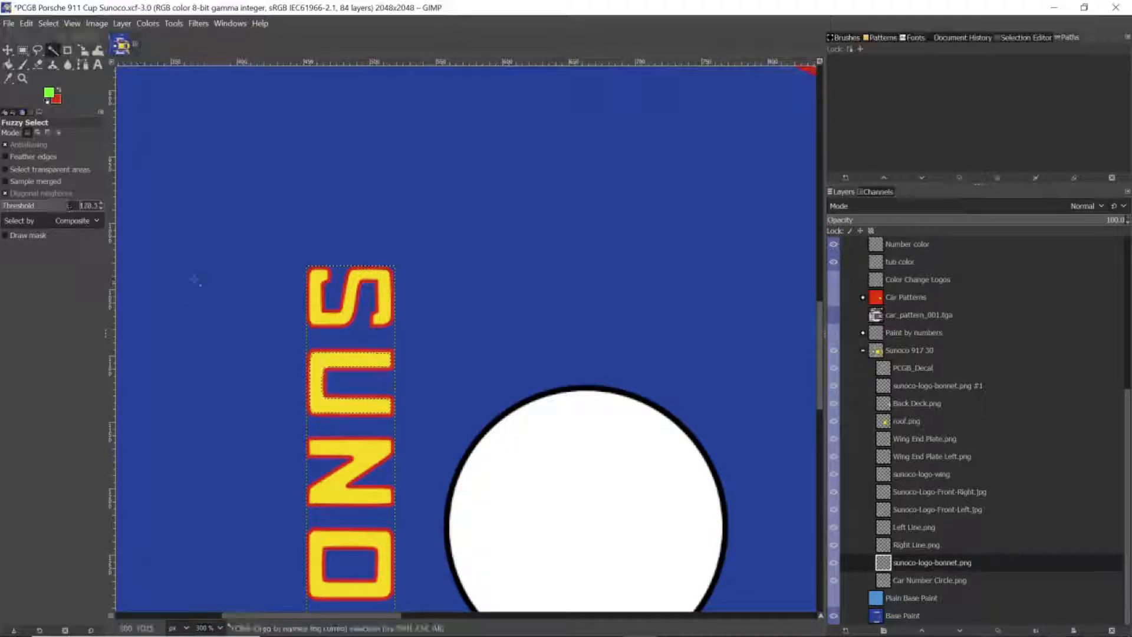
pyautogui.click(316, 288)
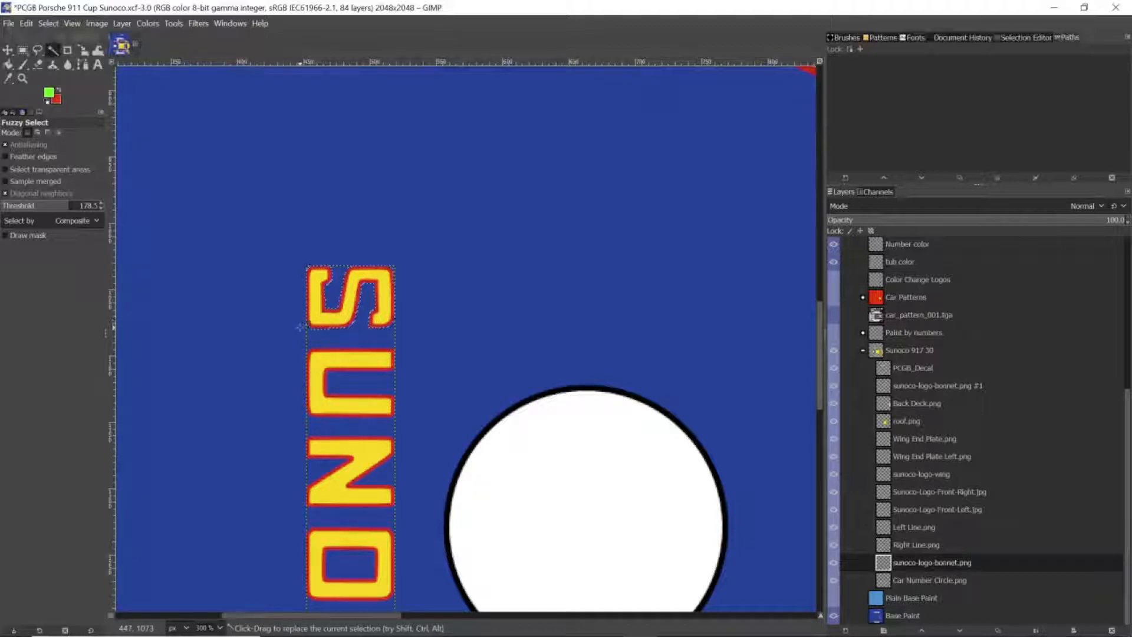
pyautogui.keyDown('shift'); pyautogui.click(319, 363); pyautogui.keyUp('shift')
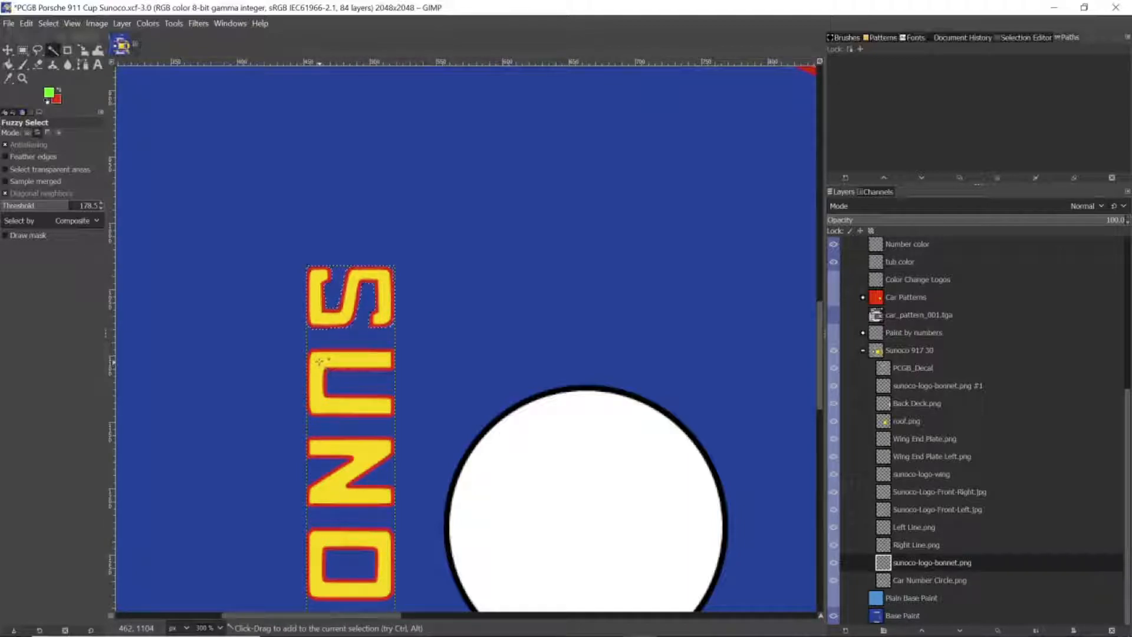
pyautogui.scroll(-3, 330, 448)
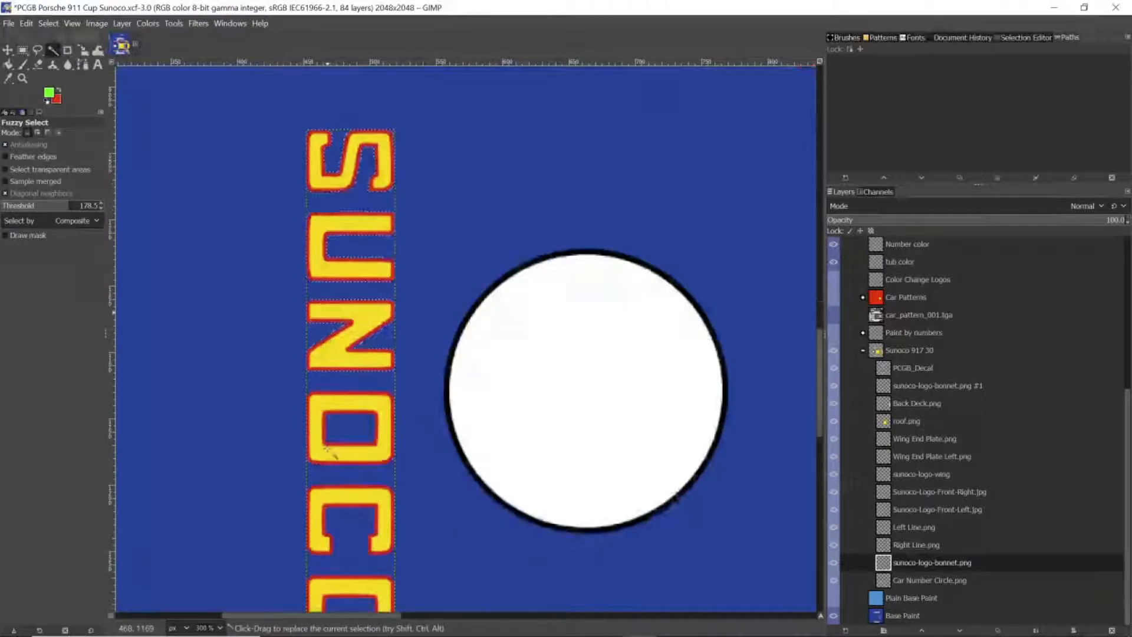
pyautogui.keyDown('shift'); pyautogui.click(328, 453); pyautogui.keyUp('shift')
pyautogui.keyDown('shift'); pyautogui.click(321, 494); pyautogui.keyUp('shift')
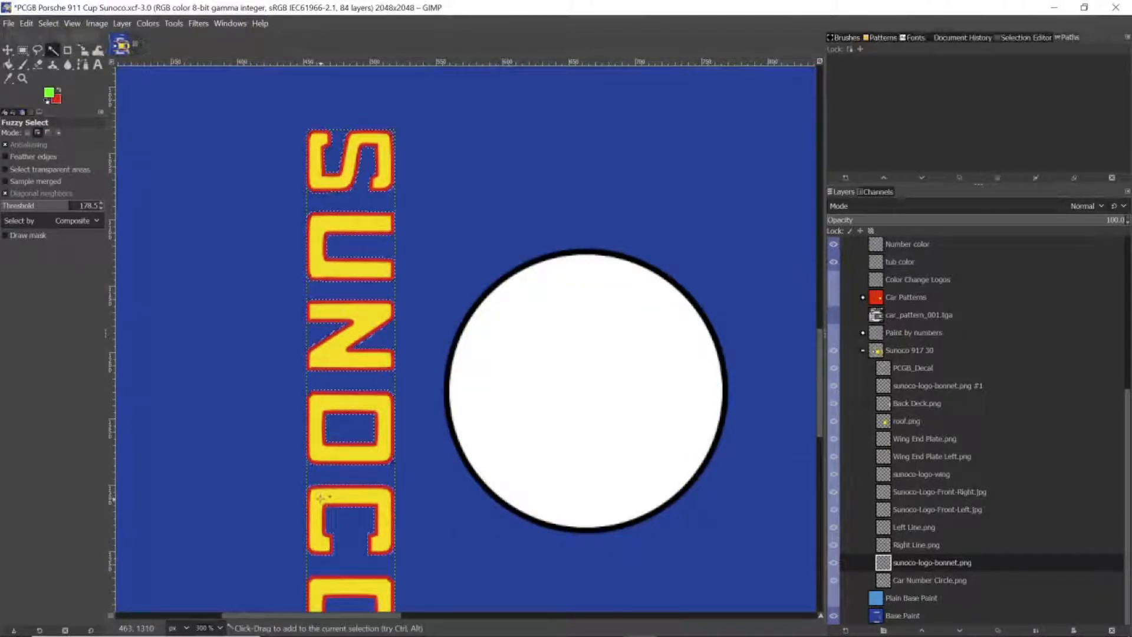
pyautogui.scroll(-2, 321, 495)
pyautogui.keyDown('shift'); pyautogui.click(317, 337); pyautogui.keyUp('shift')
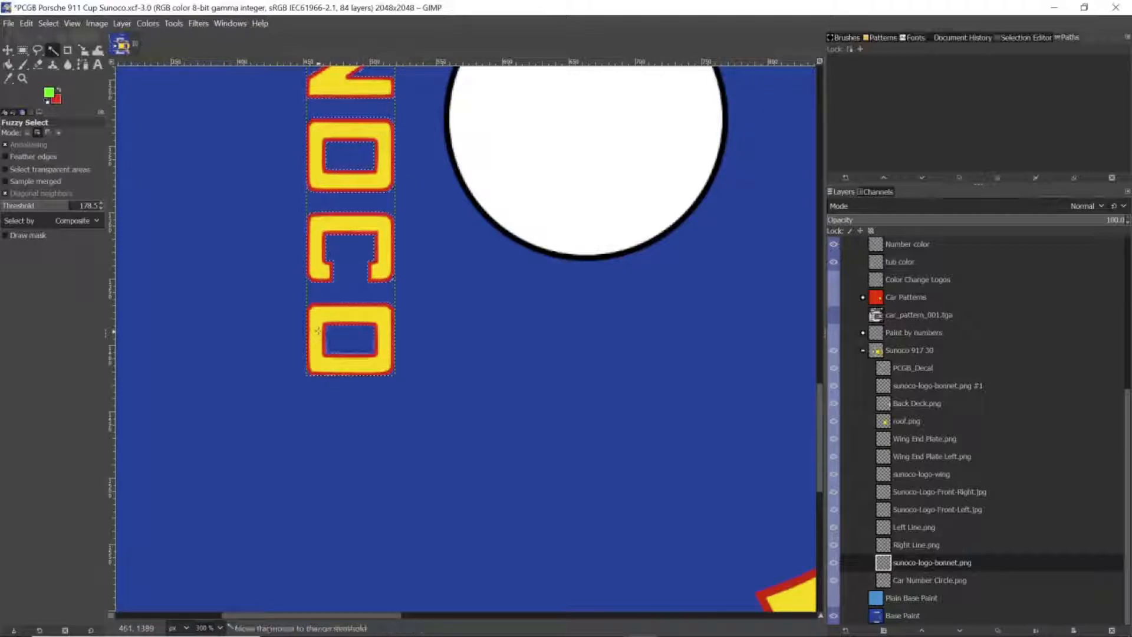
pyautogui.scroll(5, 924, 383)
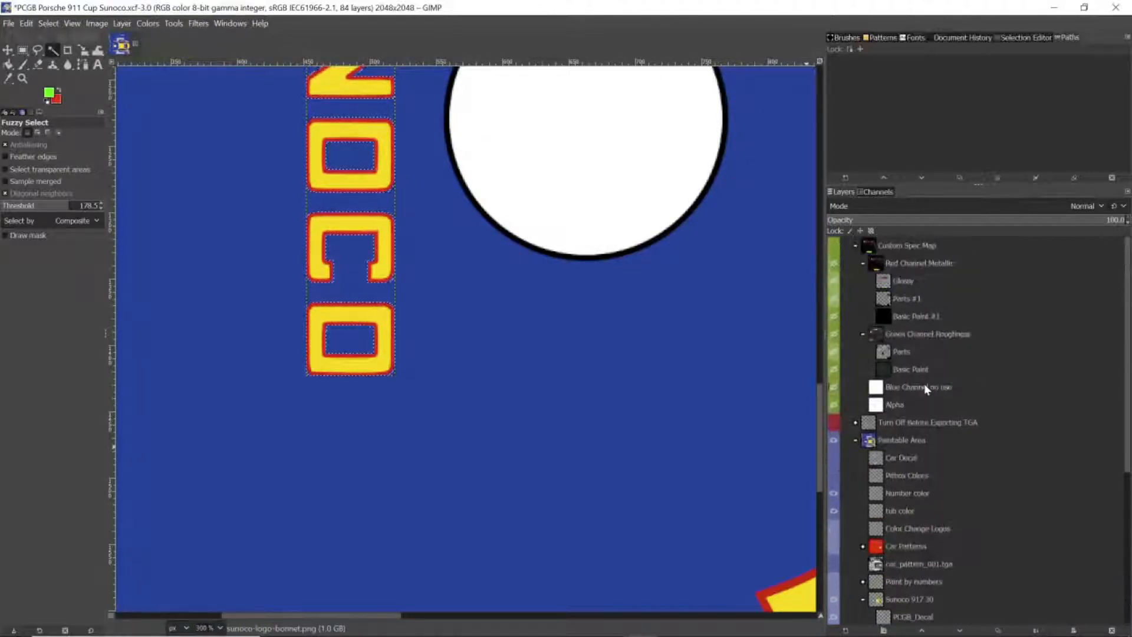
pyautogui.click(834, 246)
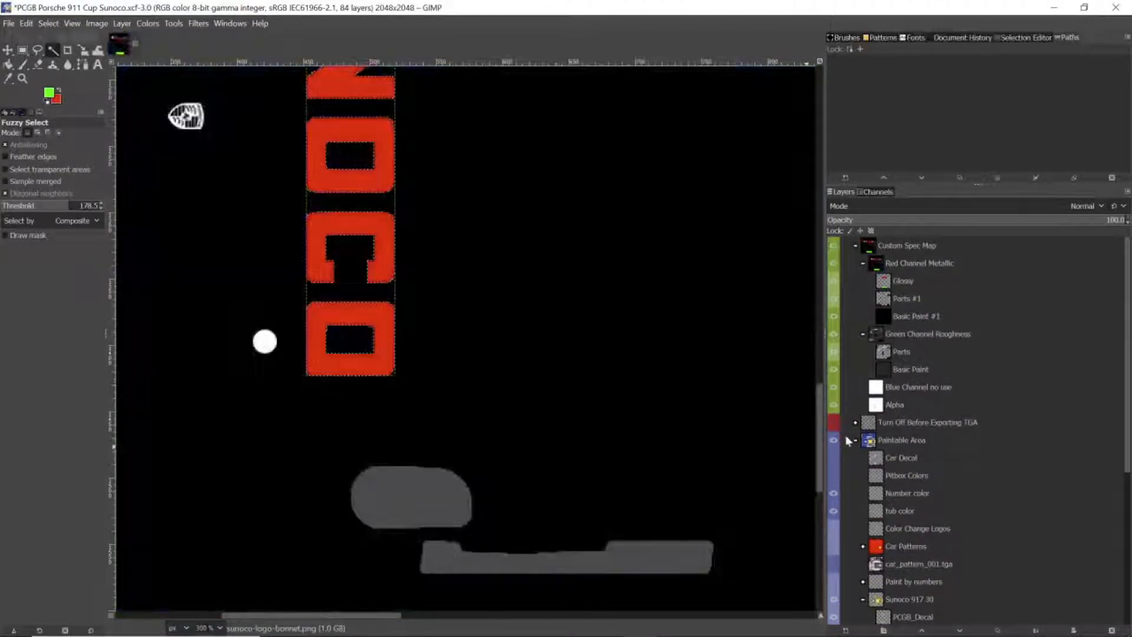
# - Paint the SUNOCO letters and the long bottom bar green on the Glossy layer
pyautogui.click(904, 280)
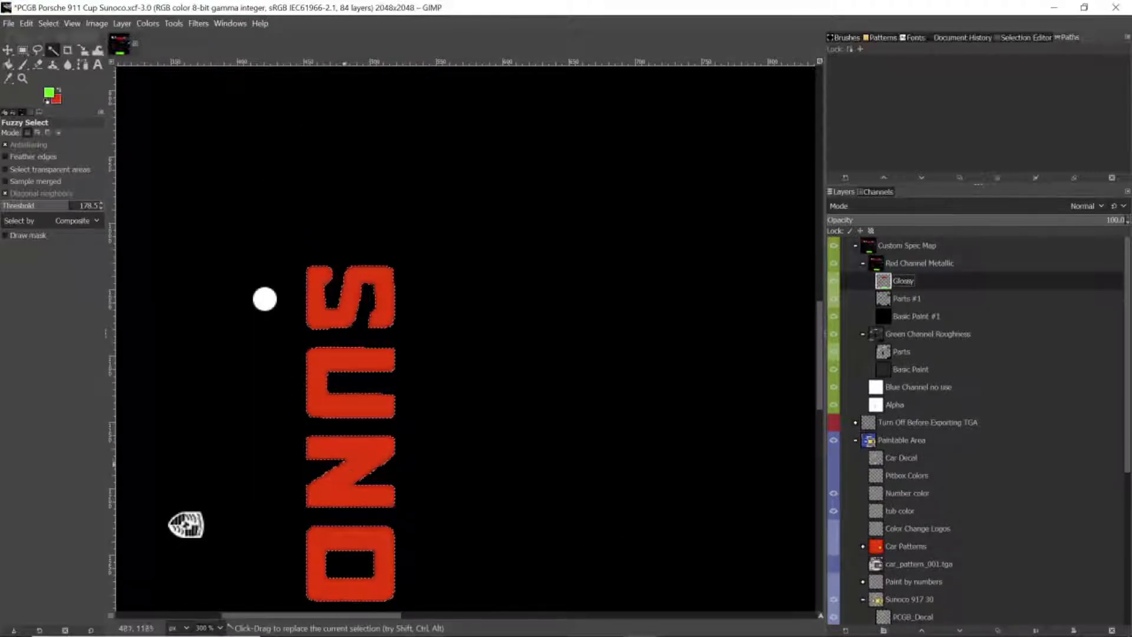
pyautogui.scroll(-5, 364, 407)
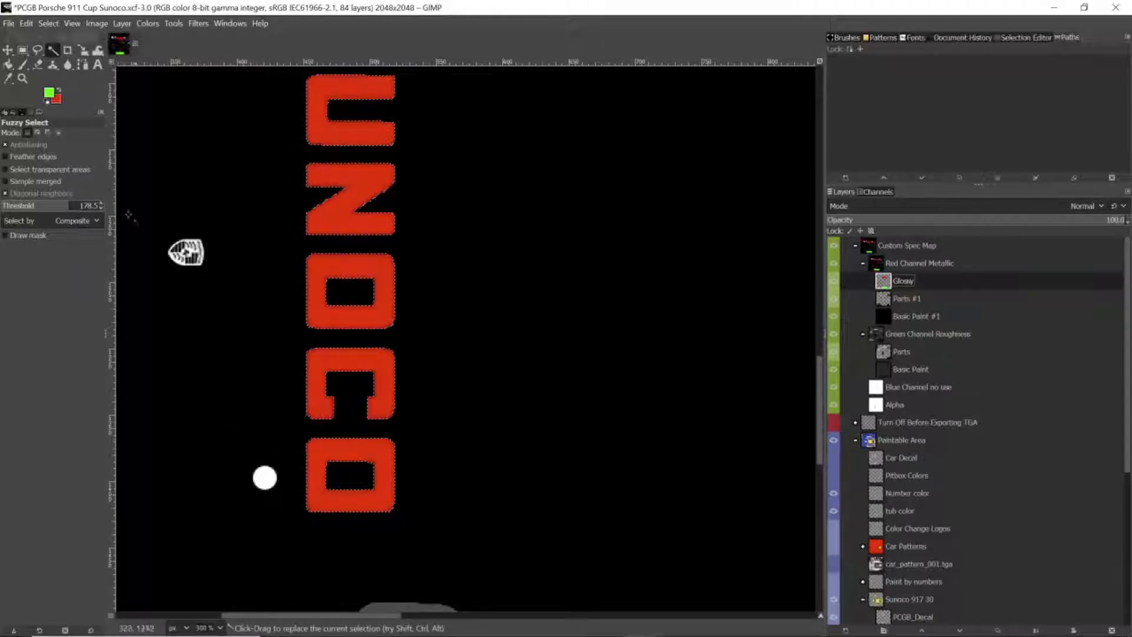
pyautogui.click(24, 64)
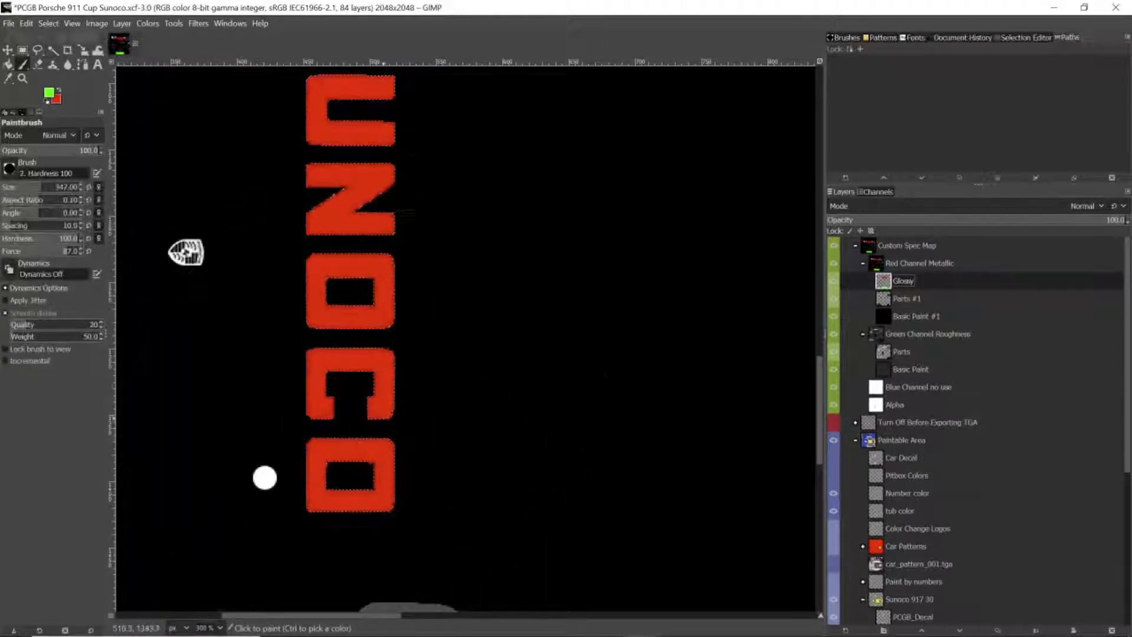
pyautogui.moveTo(383, 418); pyautogui.dragTo(361, 240)
pyautogui.scroll(7, 365, 283)
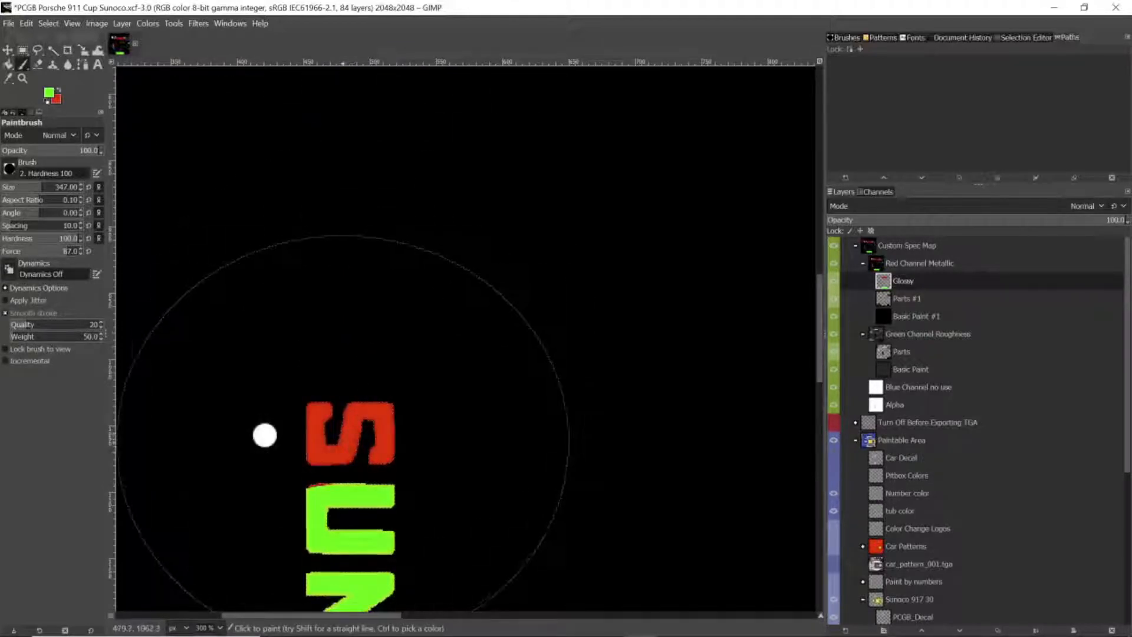
pyautogui.moveTo(343, 461); pyautogui.dragTo(362, 366)
pyautogui.scroll(-4, 372, 353)
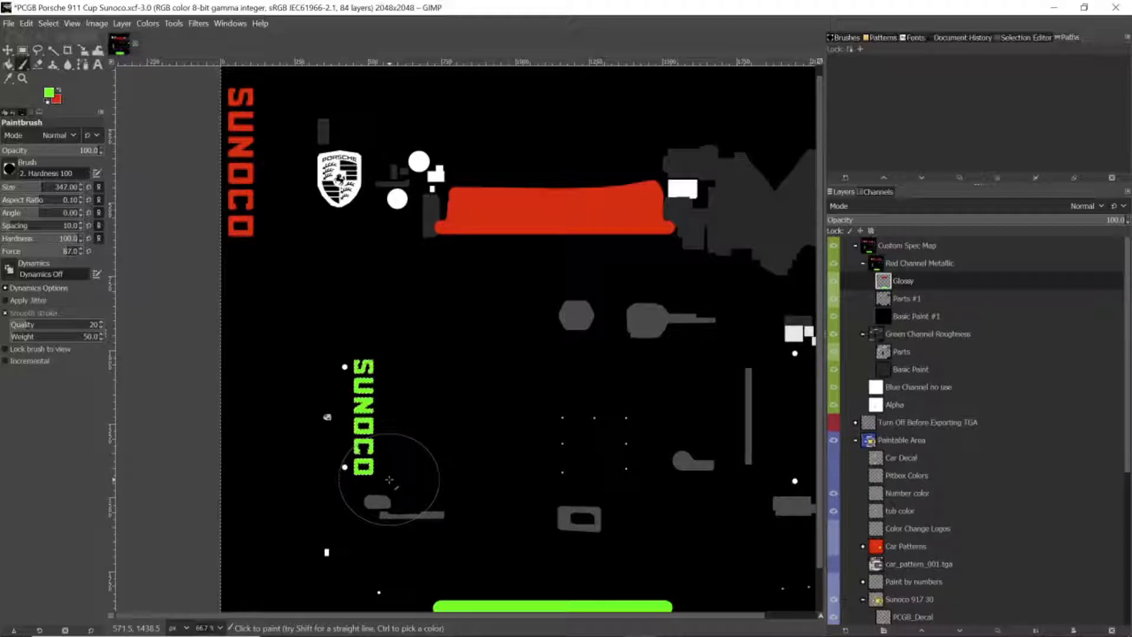
pyautogui.scroll(-2, 389, 479)
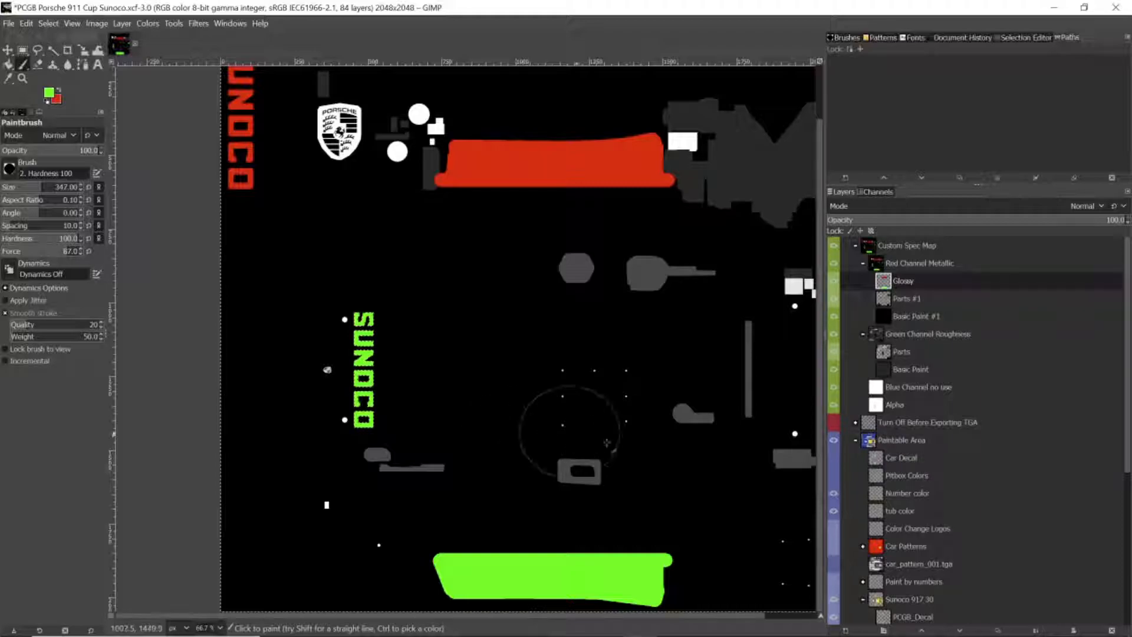
# - Hide and collapse the Paintable Area group, then switch to the iRacing preview
pyautogui.click(834, 440)
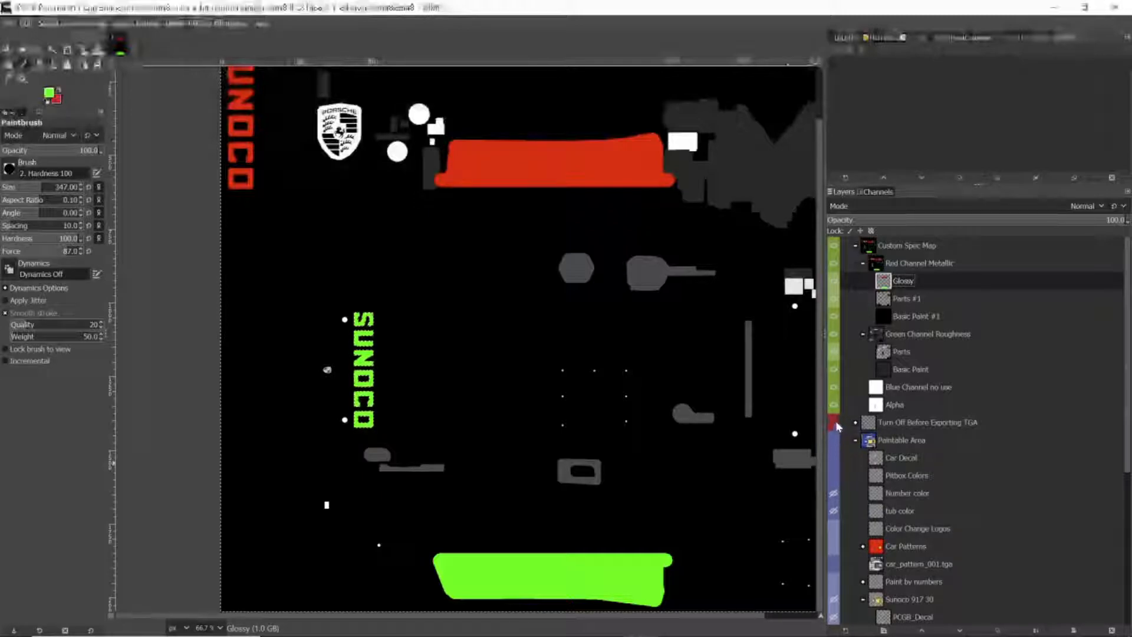
pyautogui.click(855, 439)
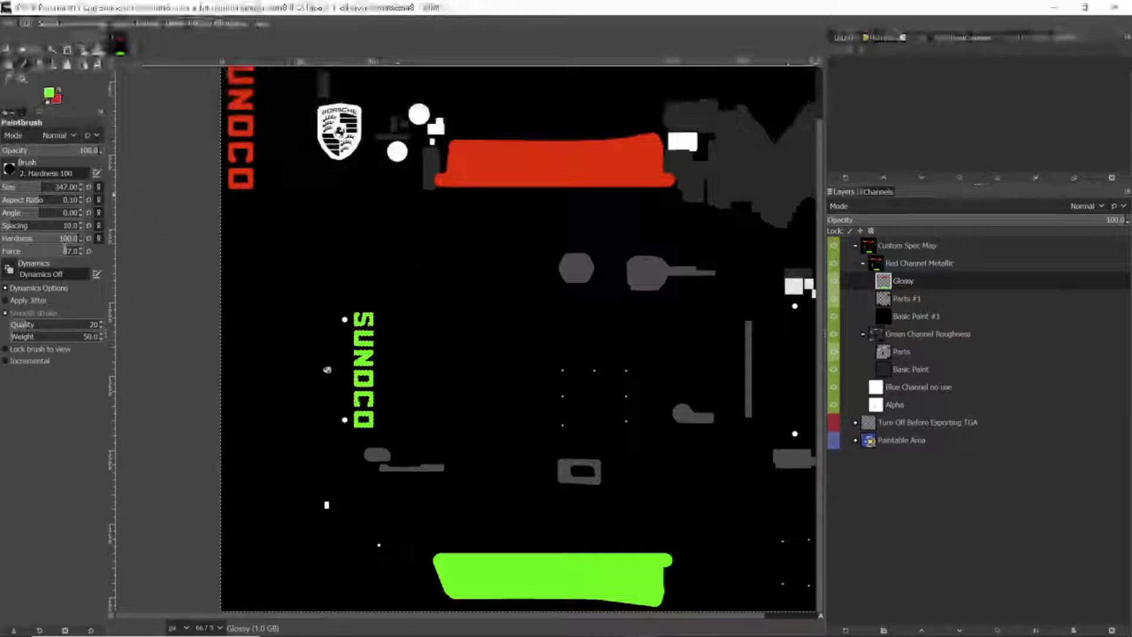
pyautogui.hotkey('alt', 'Tab')
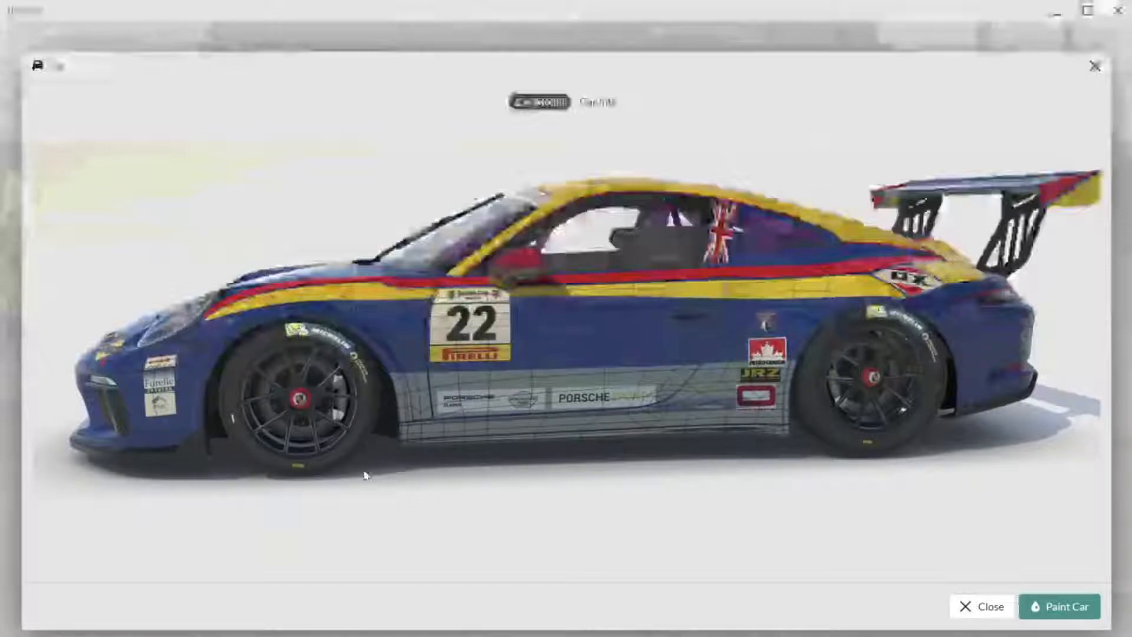
# - Compare the iRacing car with the GIMP texture from front three-quarter, above-rear and side views
pyautogui.moveTo(364, 472)
pyautogui.mouseDown()
pyautogui.moveTo(419, 480)
pyautogui.moveTo(366, 473)
pyautogui.mouseUp()
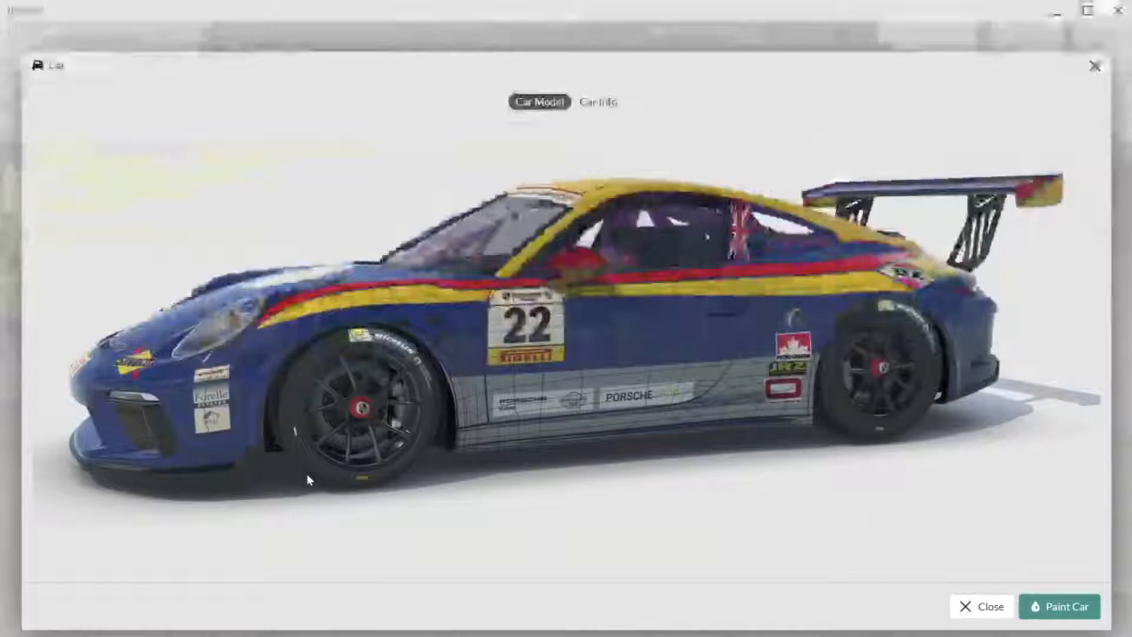
pyautogui.hotkey('alt', 'Tab')
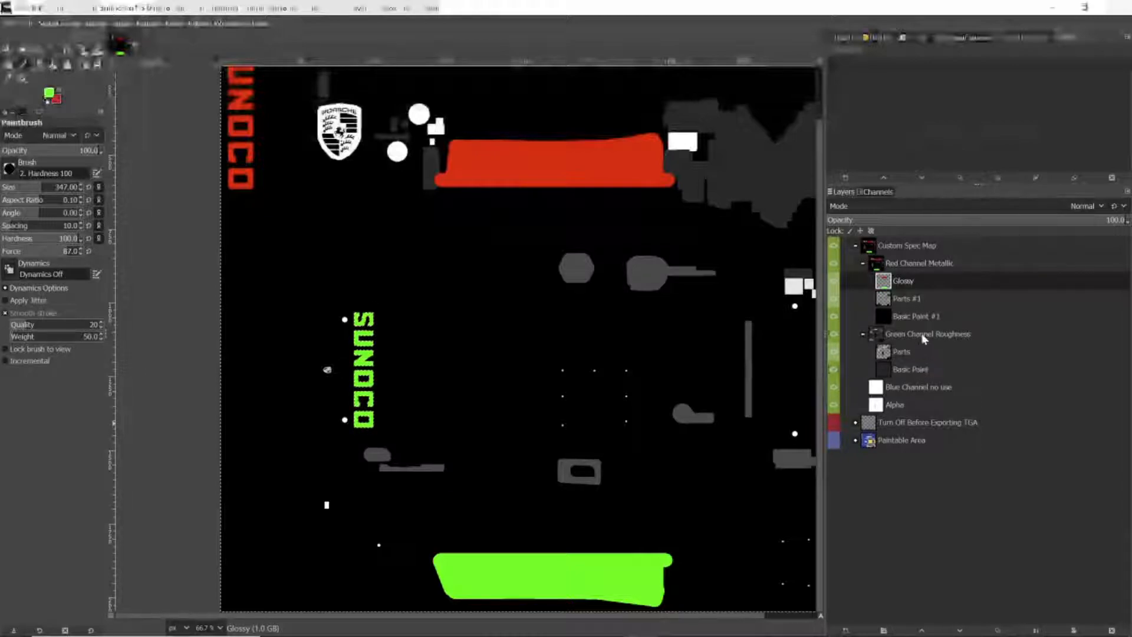
pyautogui.hotkey('alt', 'Tab')
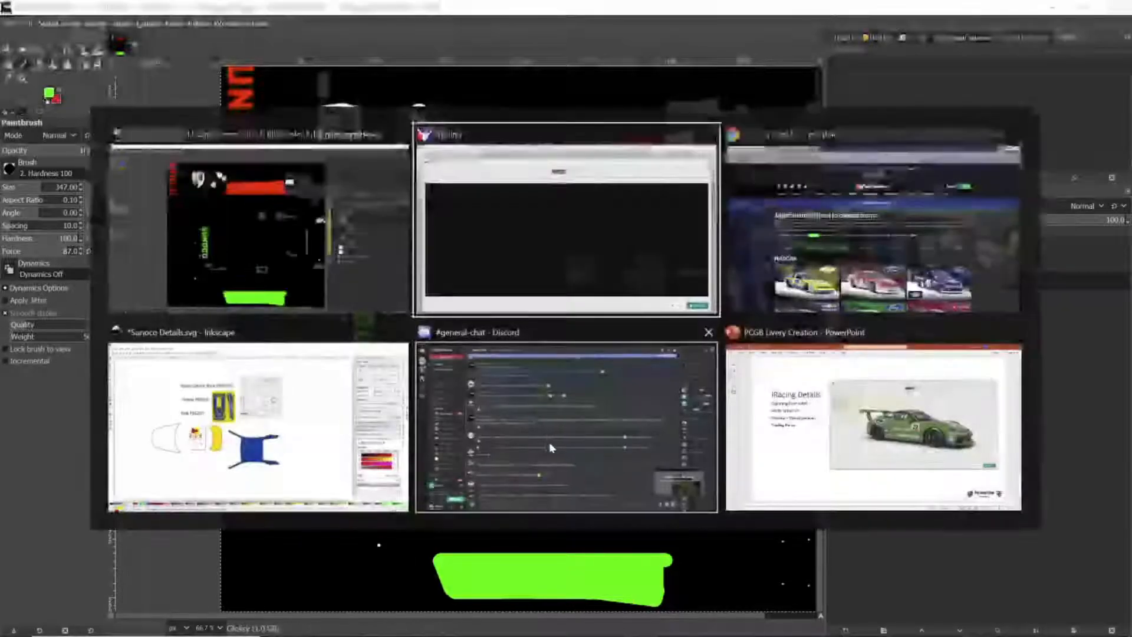
pyautogui.moveTo(565, 305); pyautogui.dragTo(454, 277)
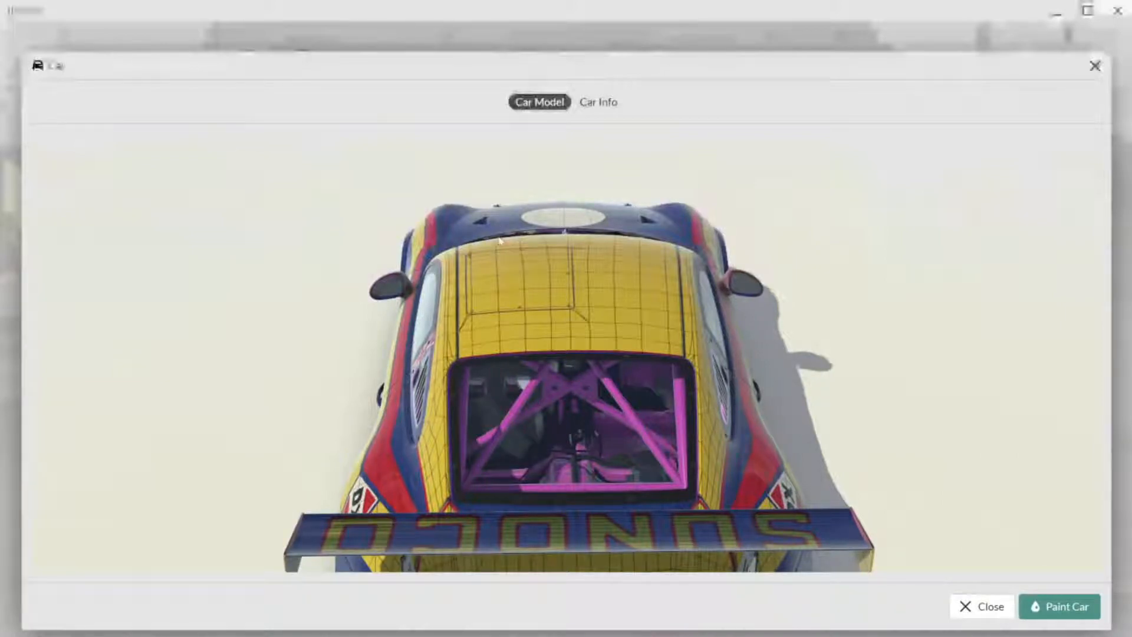
pyautogui.moveTo(502, 259); pyautogui.dragTo(671, 383)
pyautogui.hotkey('alt', 'Tab')
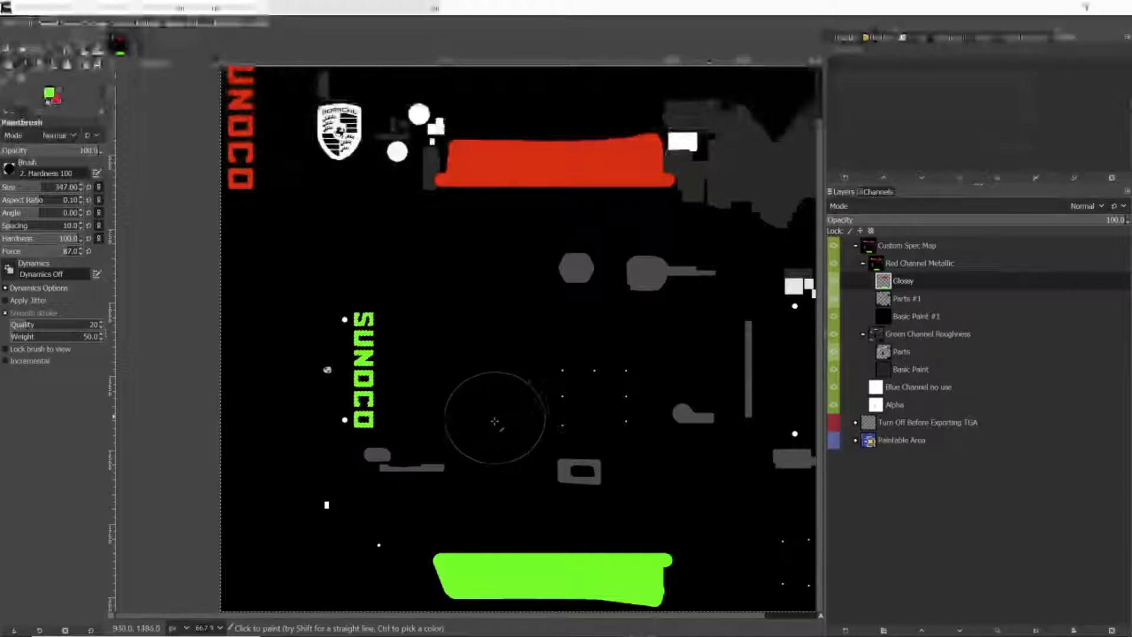
pyautogui.hotkey('alt', 'Tab')
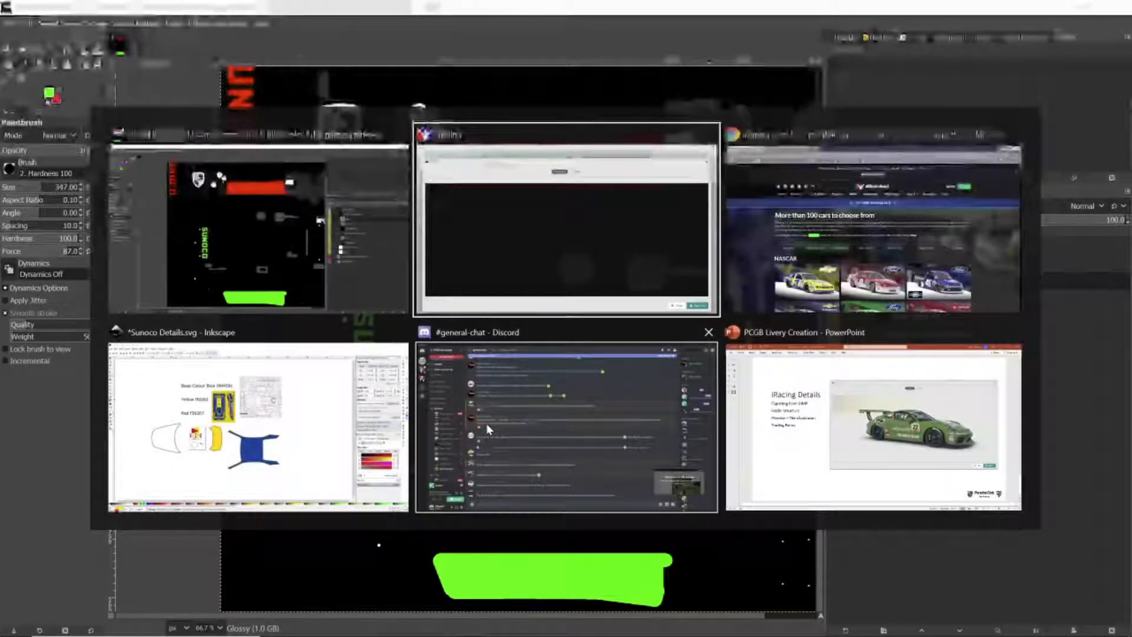
pyautogui.hotkey('alt', 'Tab')
pyautogui.hotkey('alt', 'Tab')
pyautogui.hotkey('alt', 'Tab')
pyautogui.hotkey('alt', 'Tab')
pyautogui.hotkey('alt', 'Tab')
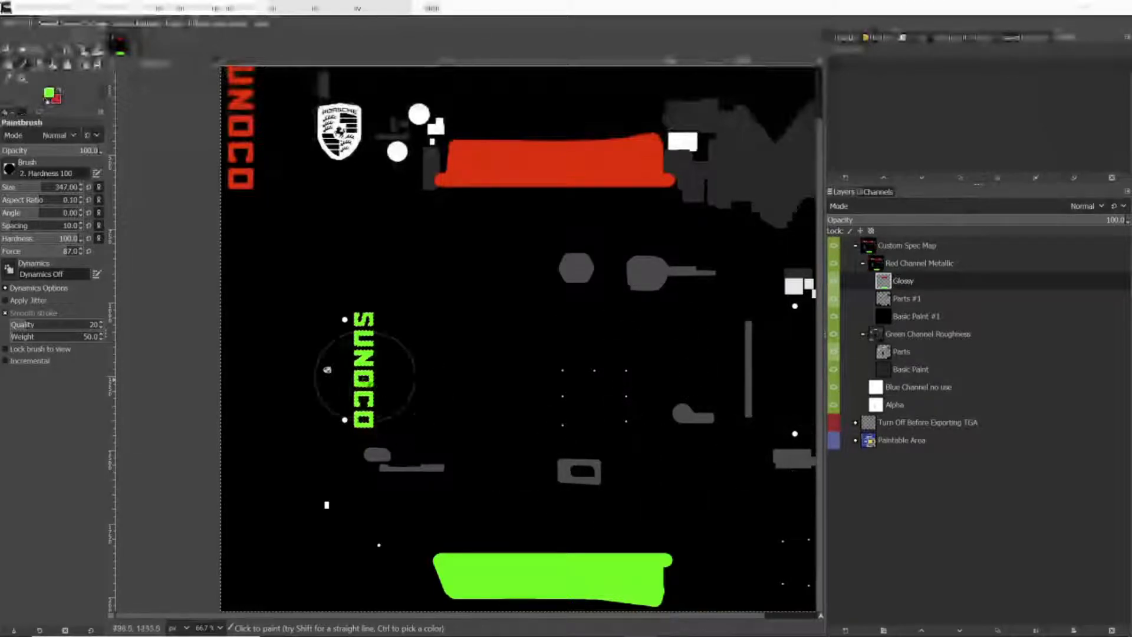
pyautogui.scroll(2, 326, 369)
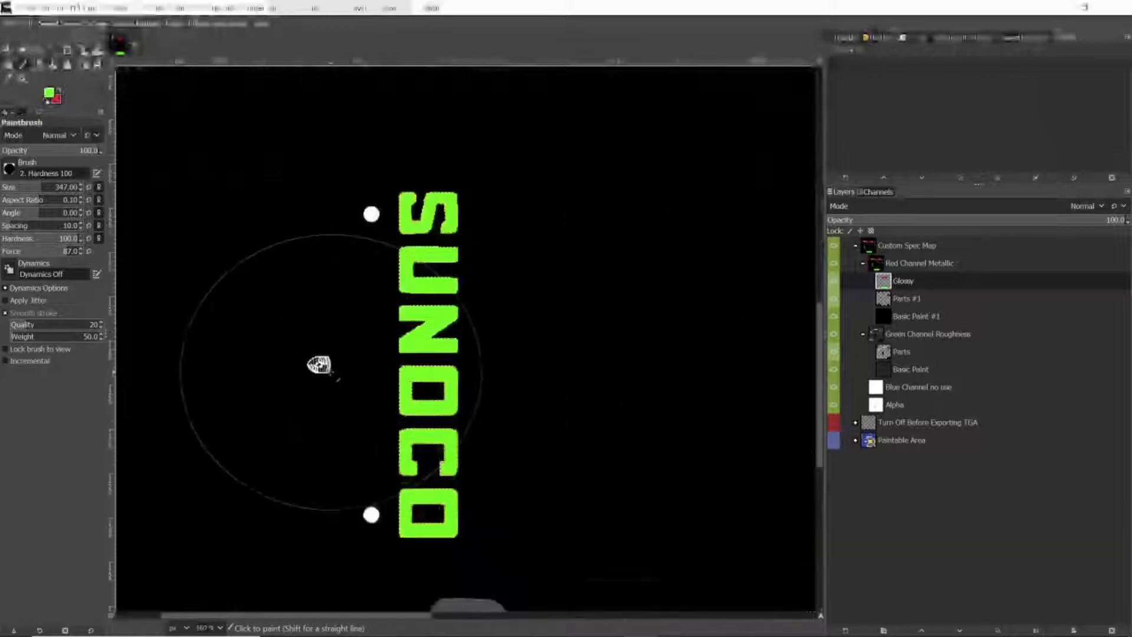
pyautogui.scroll(-1, 318, 364)
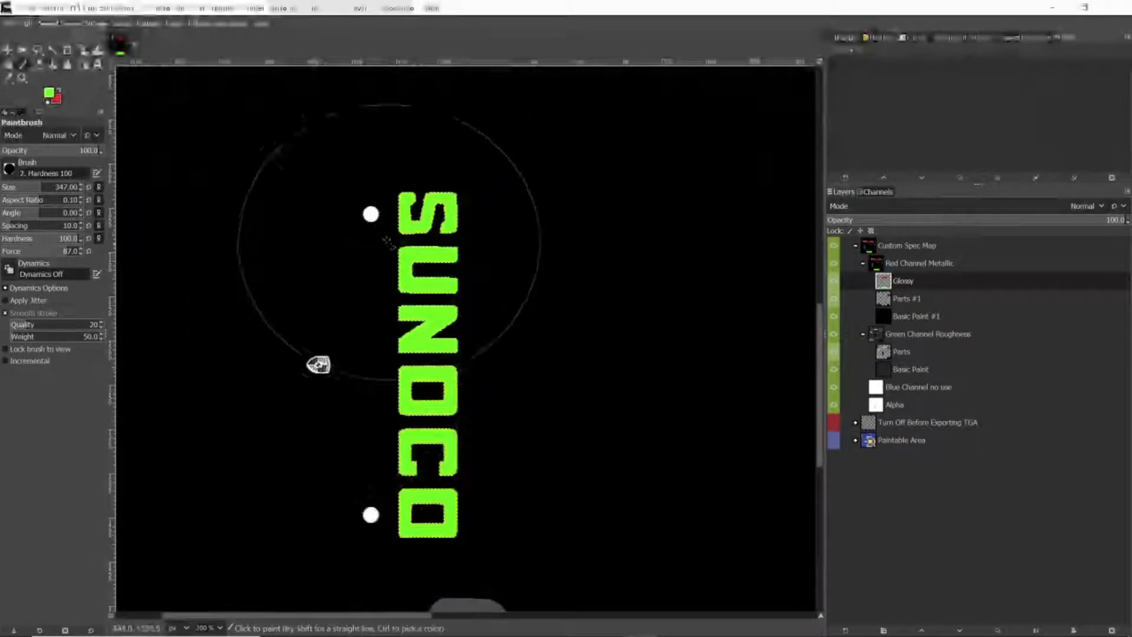
pyautogui.scroll(-4, 398, 478)
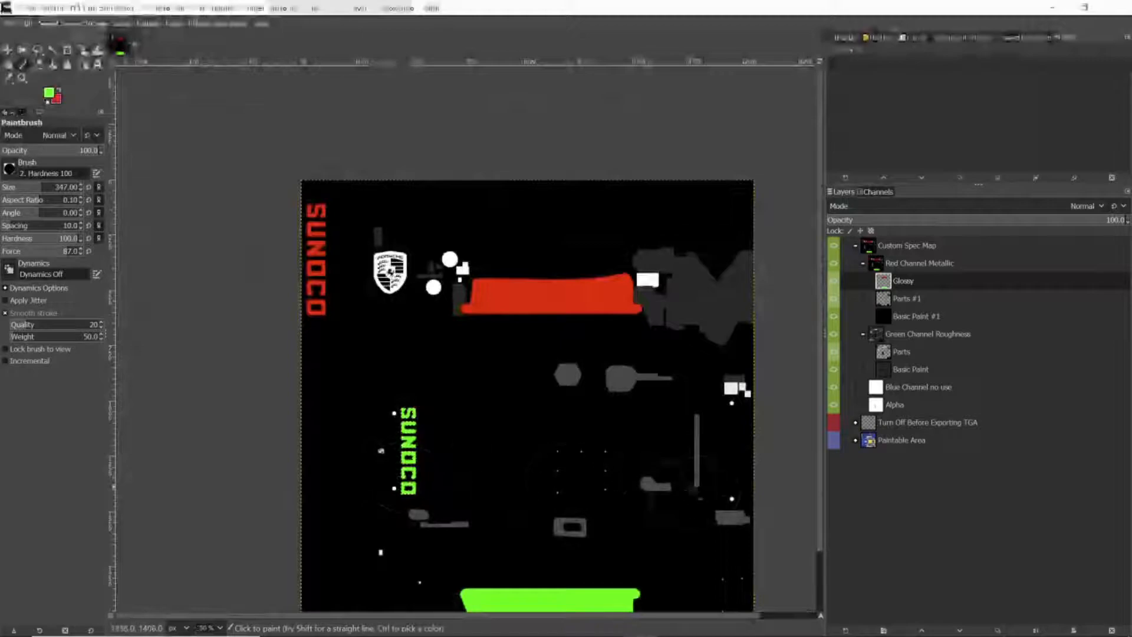
pyautogui.scroll(-2, 639, 469)
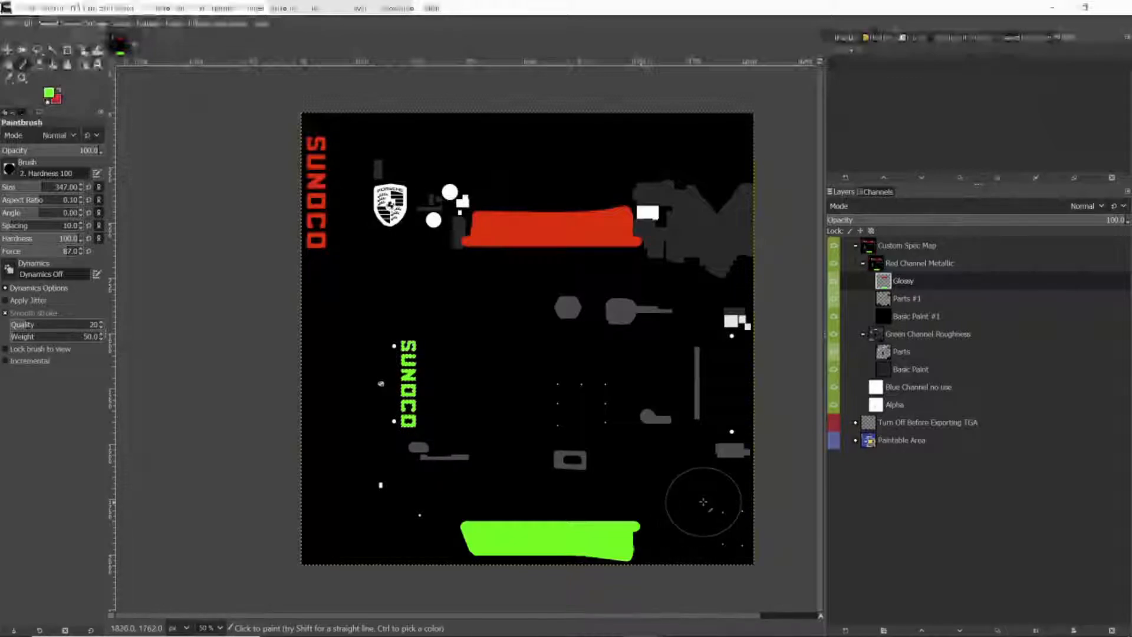
pyautogui.hotkey('alt', 'Tab')
pyautogui.hotkey('alt', 'Tab')
pyautogui.hotkey('alt', 'Tab')
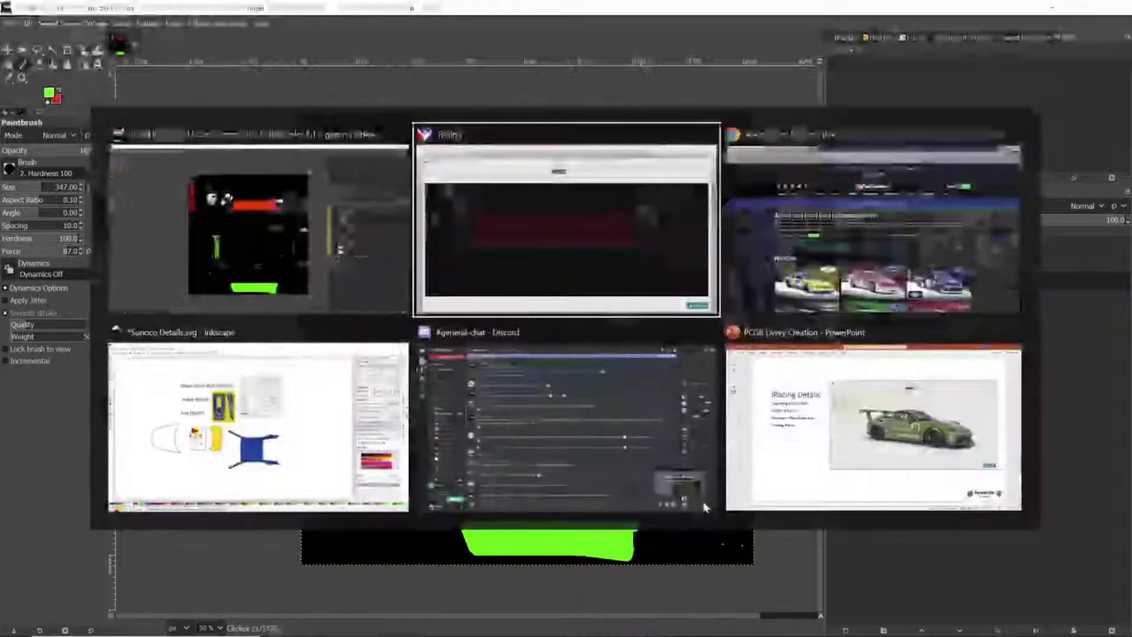
# - Switch to PowerPoint, go to the Overview slide, then return to the GIMP livery file
pyautogui.hotkey('alt', 'Tab')
pyautogui.hotkey('alt', 'Tab')
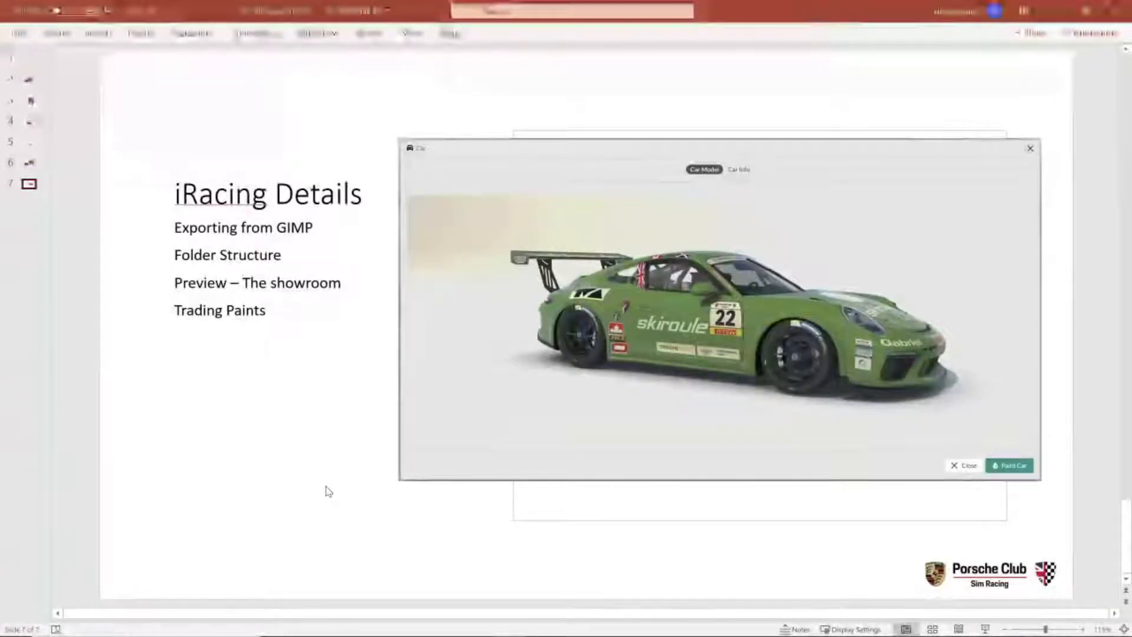
pyautogui.click(29, 80)
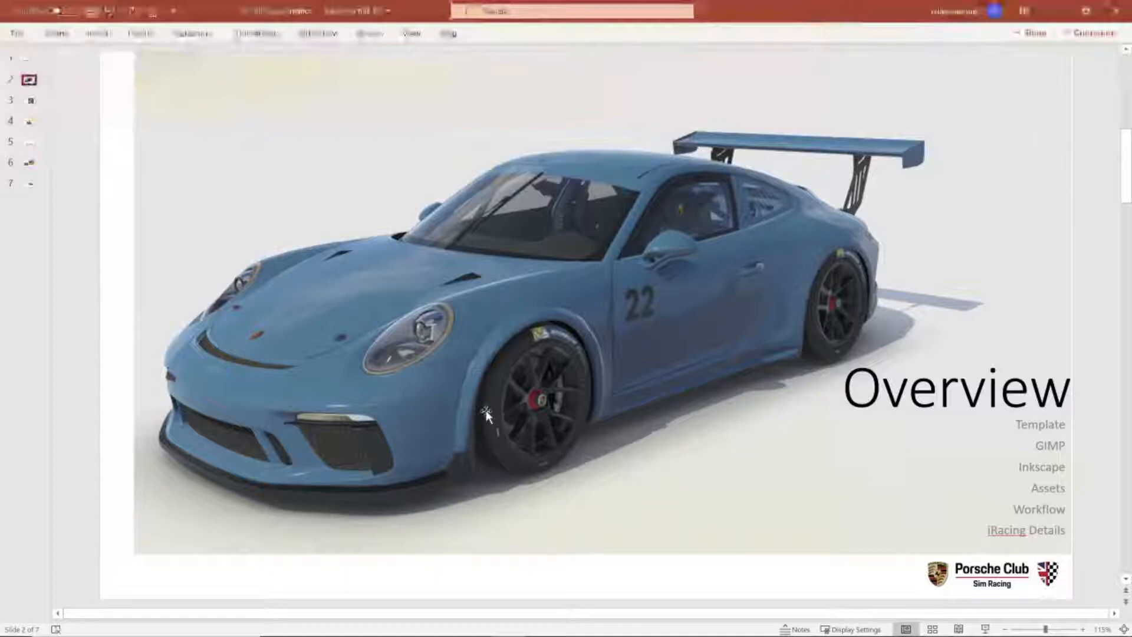
pyautogui.hotkey('alt', 'Tab')
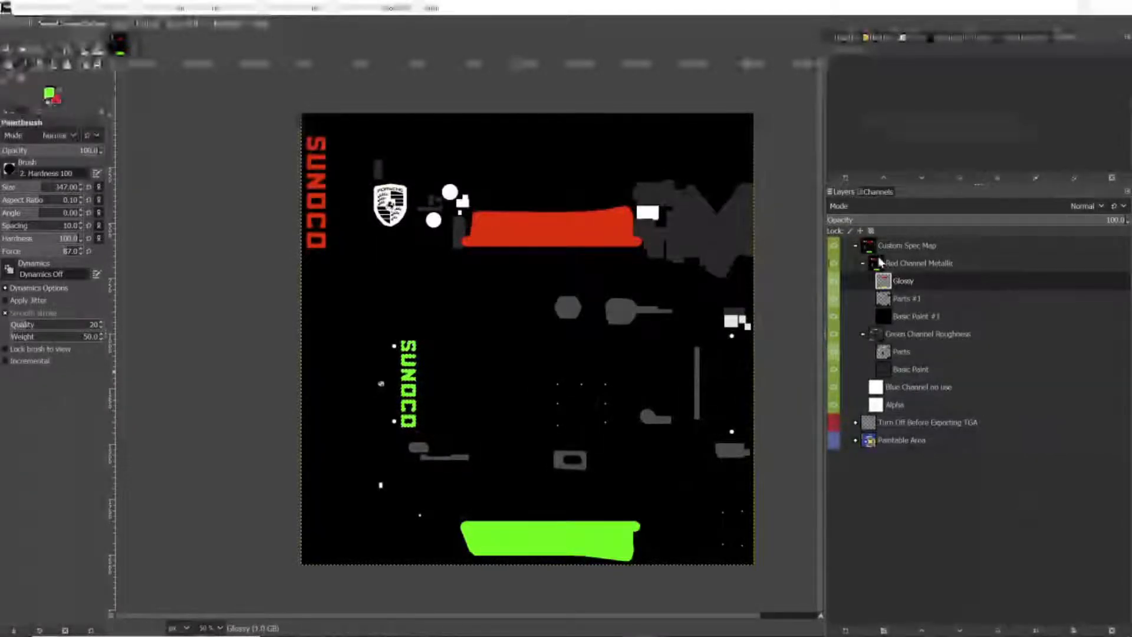
# - Hide the Custom Spec Map, show the Paintable Area livery and expand that group
pyautogui.click(834, 246)
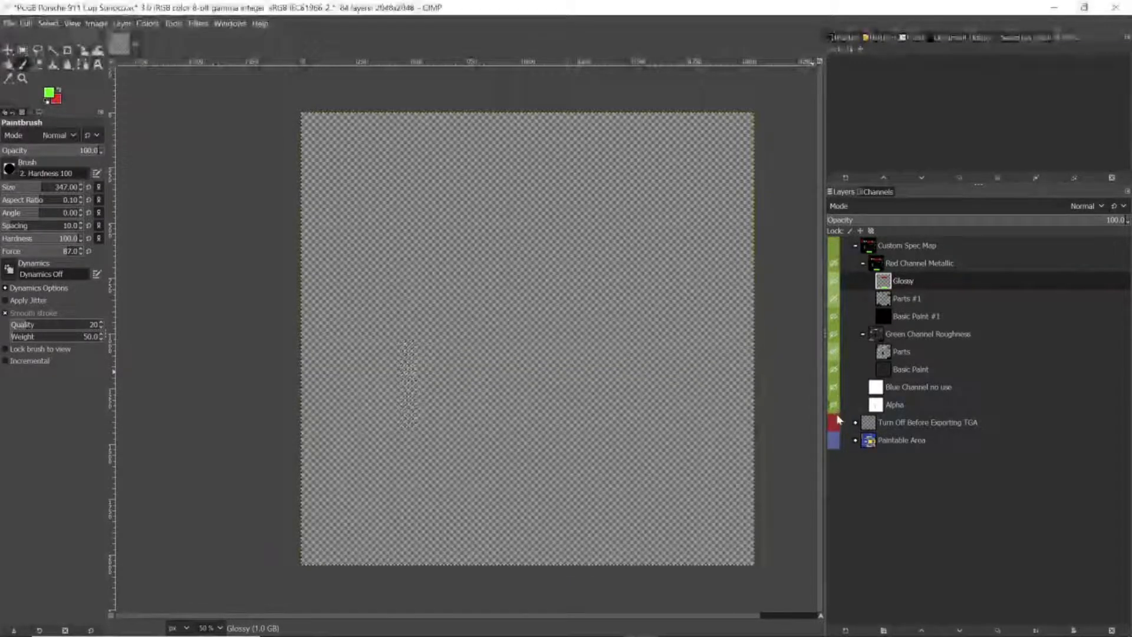
pyautogui.click(834, 441)
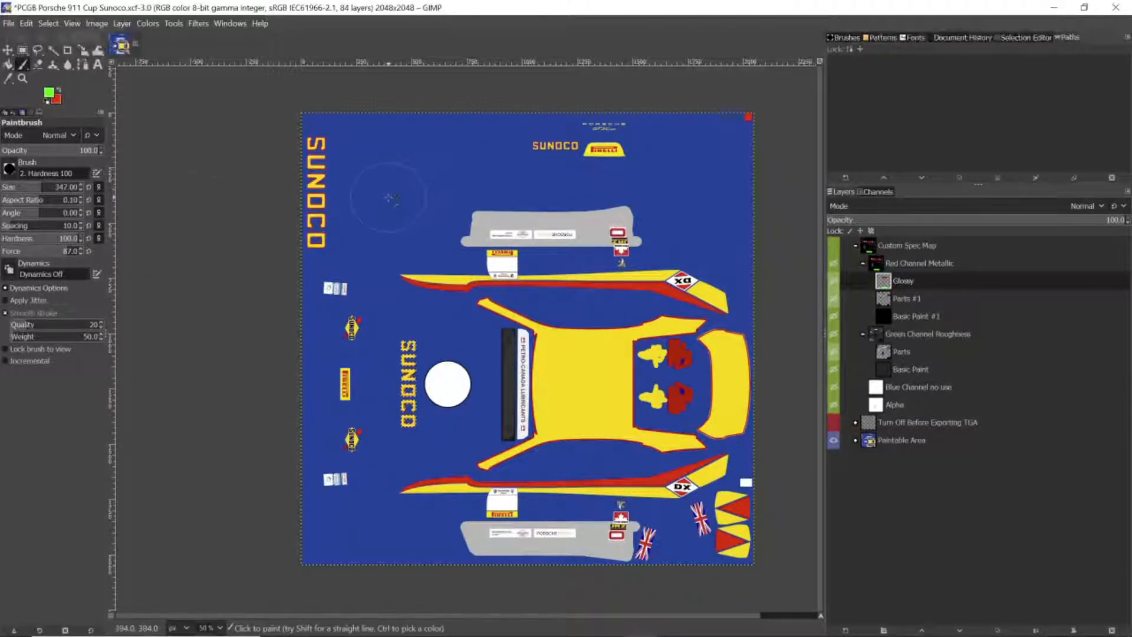
pyautogui.click(9, 23)
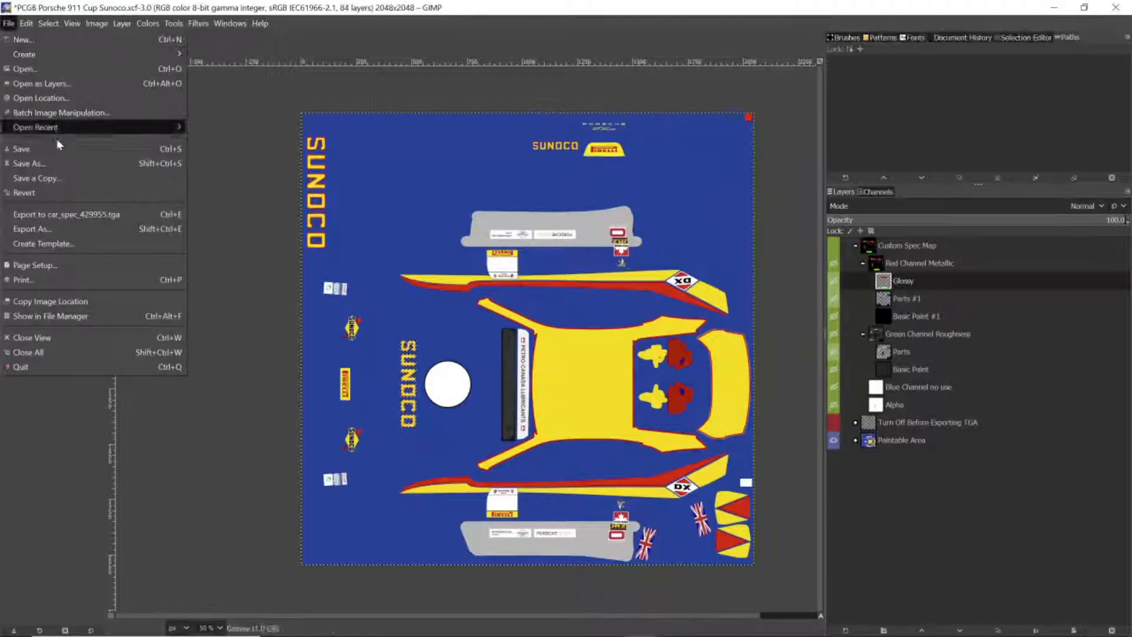
pyautogui.click(72, 85)
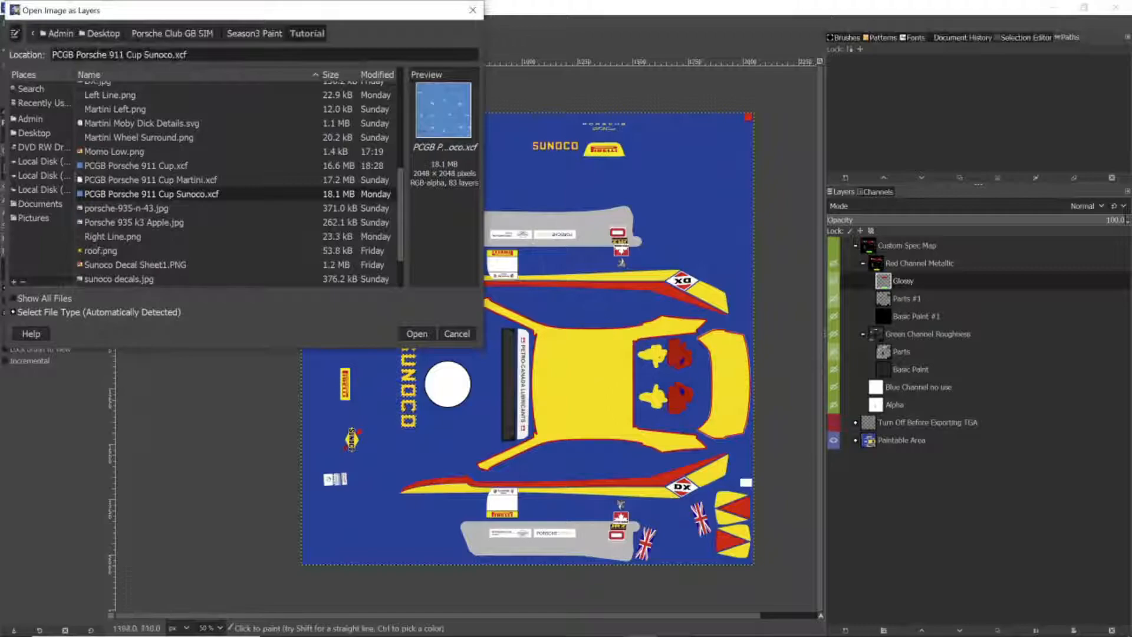
pyautogui.click(456, 333)
pyautogui.click(900, 442)
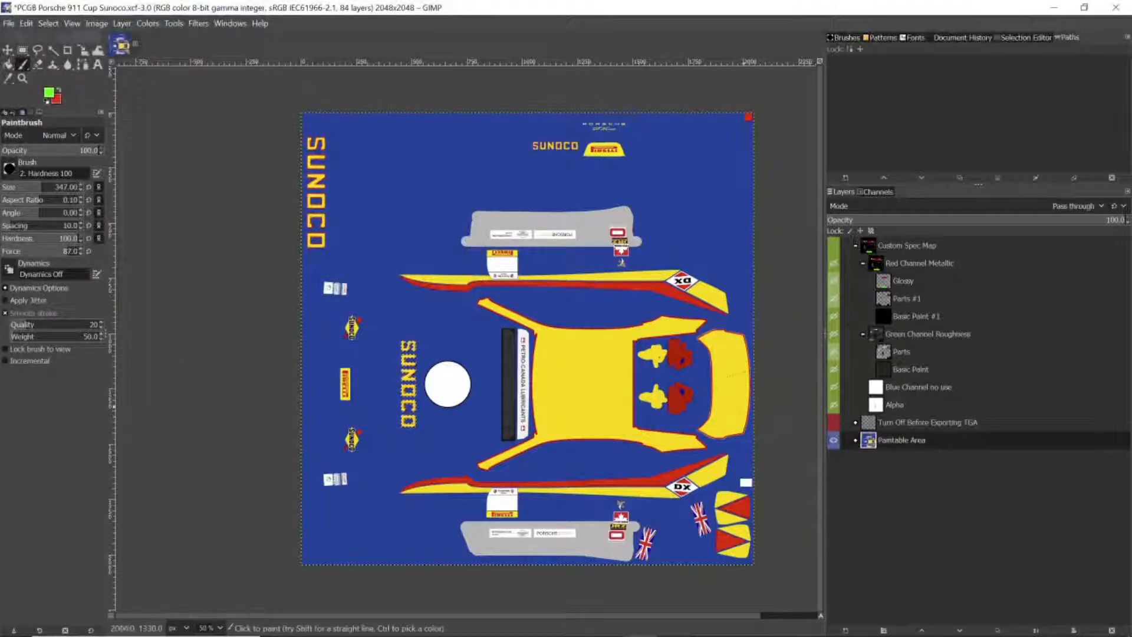
pyautogui.click(856, 440)
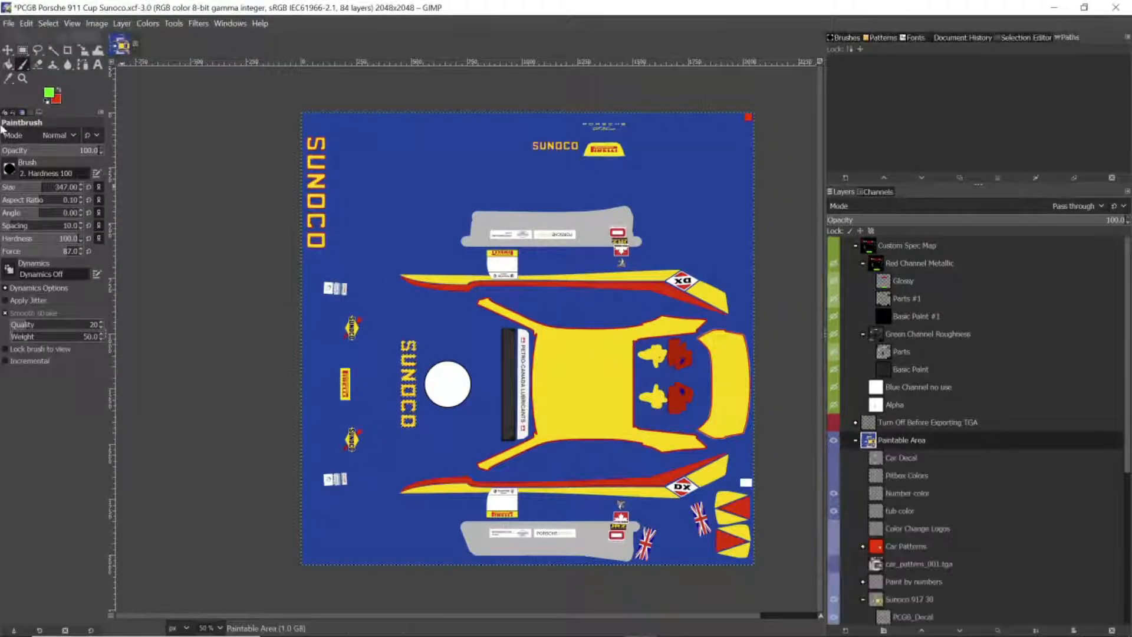
# - Import Wing End Plate.png as a new layer in the Paintable Area group
pyautogui.click(8, 23)
pyautogui.click(87, 88)
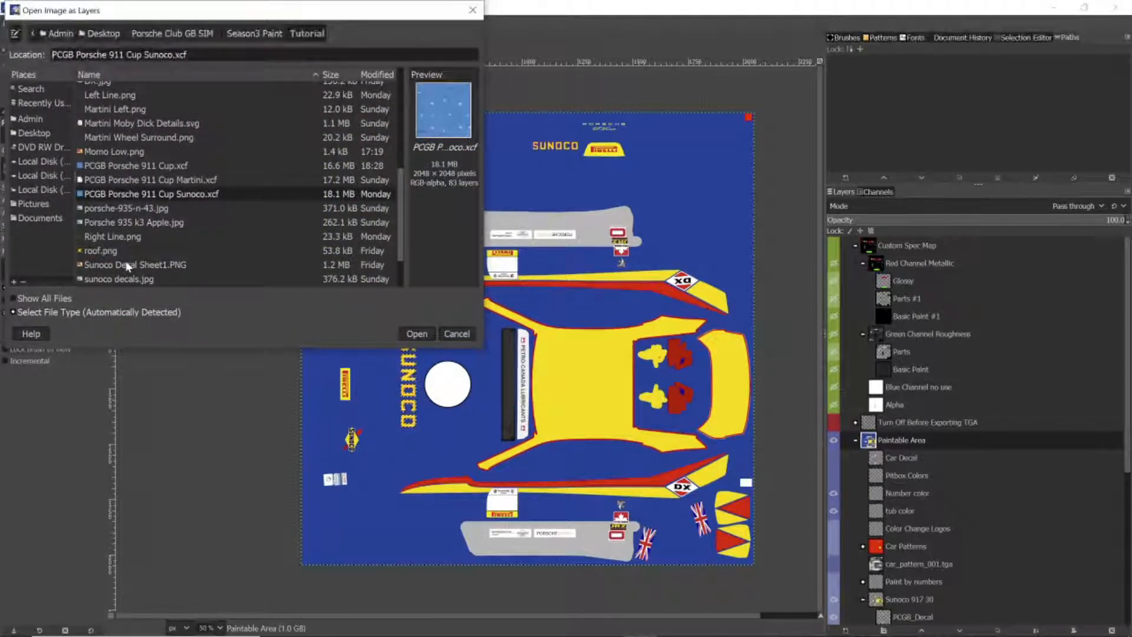
pyautogui.click(122, 221)
pyautogui.scroll(-2, 128, 218)
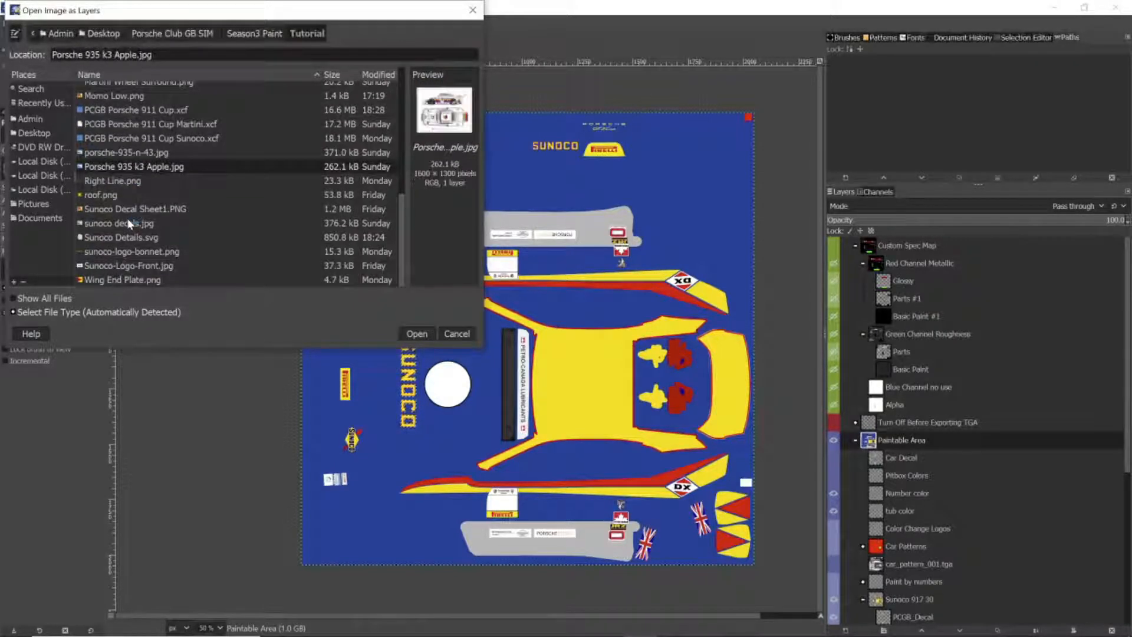
pyautogui.click(115, 282)
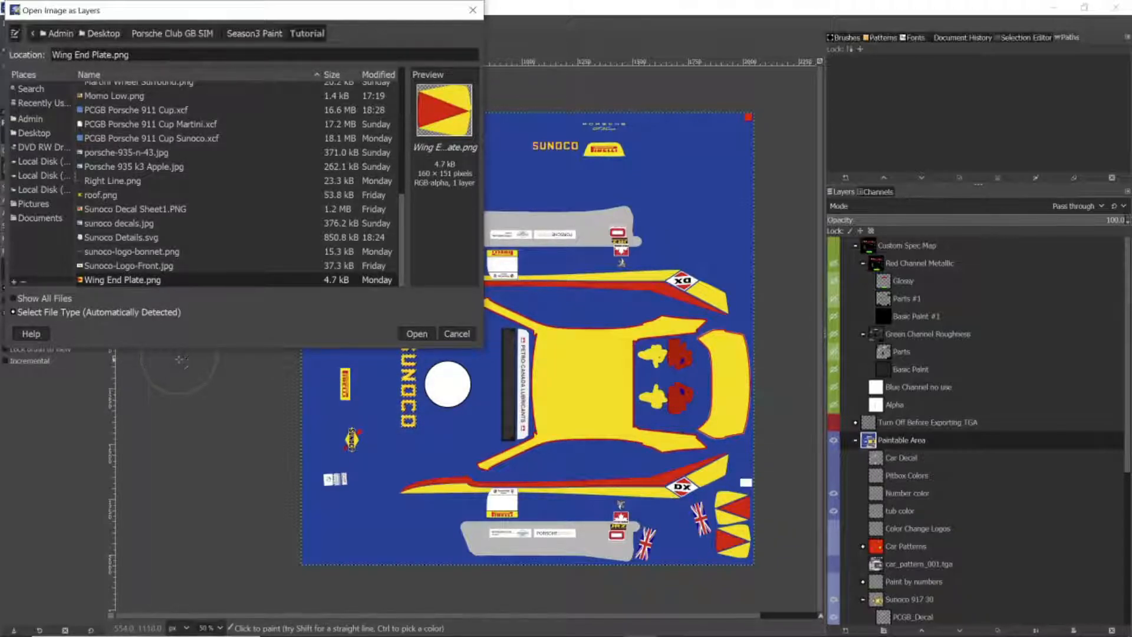
pyautogui.click(408, 332)
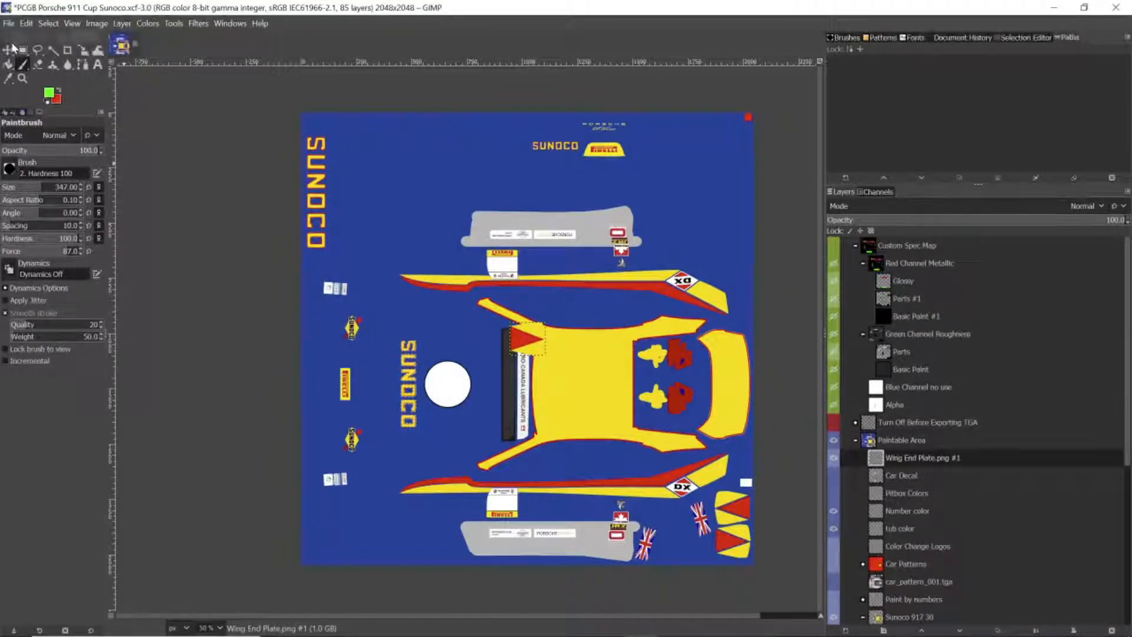
# - Move the wing end plate decal to the lower-right end-plate area and show the wireframe guide
pyautogui.click(8, 49)
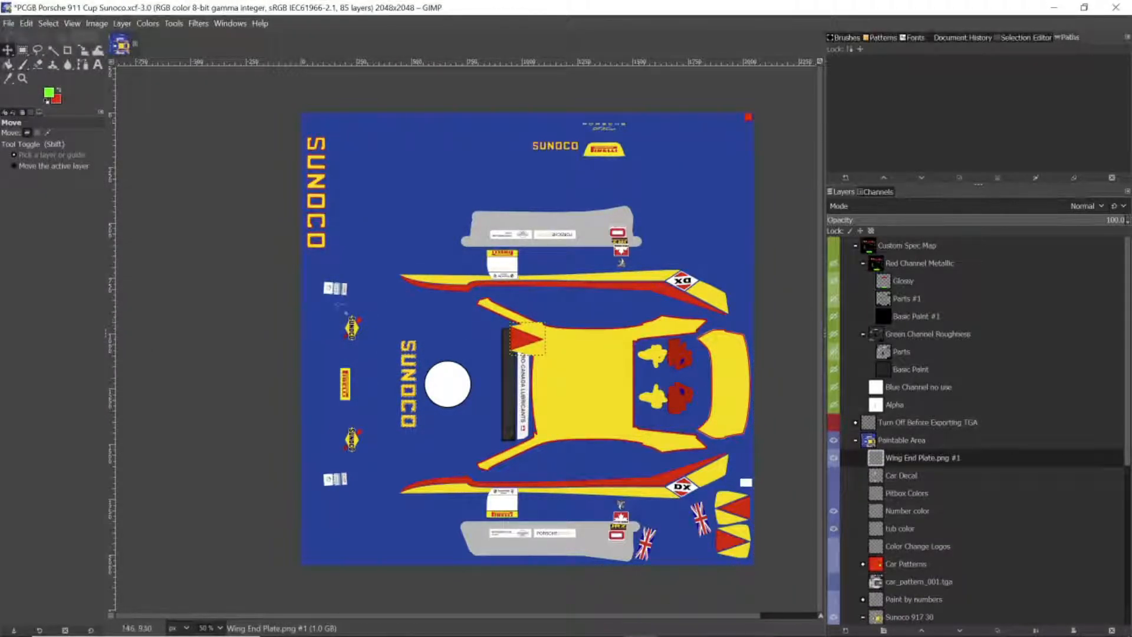
pyautogui.moveTo(533, 331); pyautogui.dragTo(728, 524)
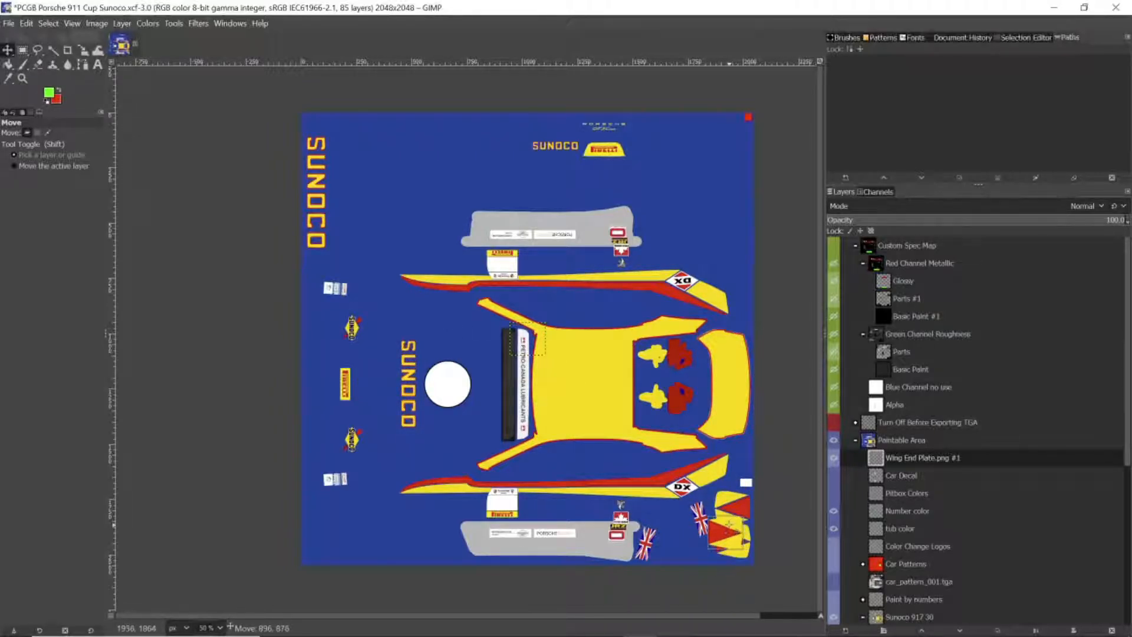
pyautogui.keyDown('ctrl'); pyautogui.scroll(3, 729, 523); pyautogui.keyUp('ctrl')
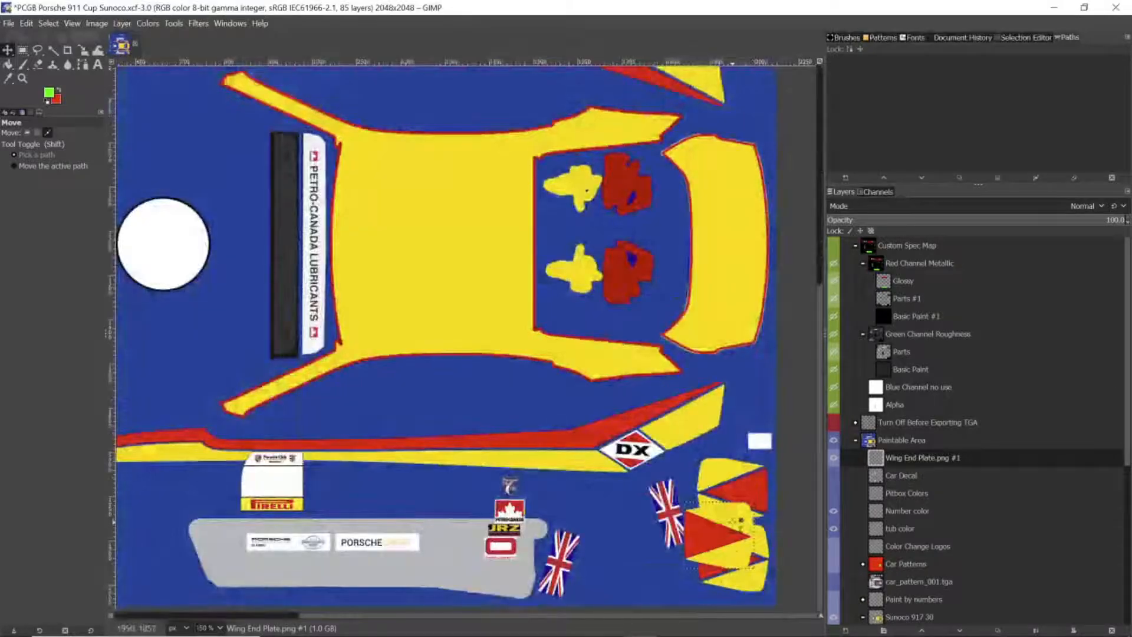
pyautogui.scroll(-1, 735, 524)
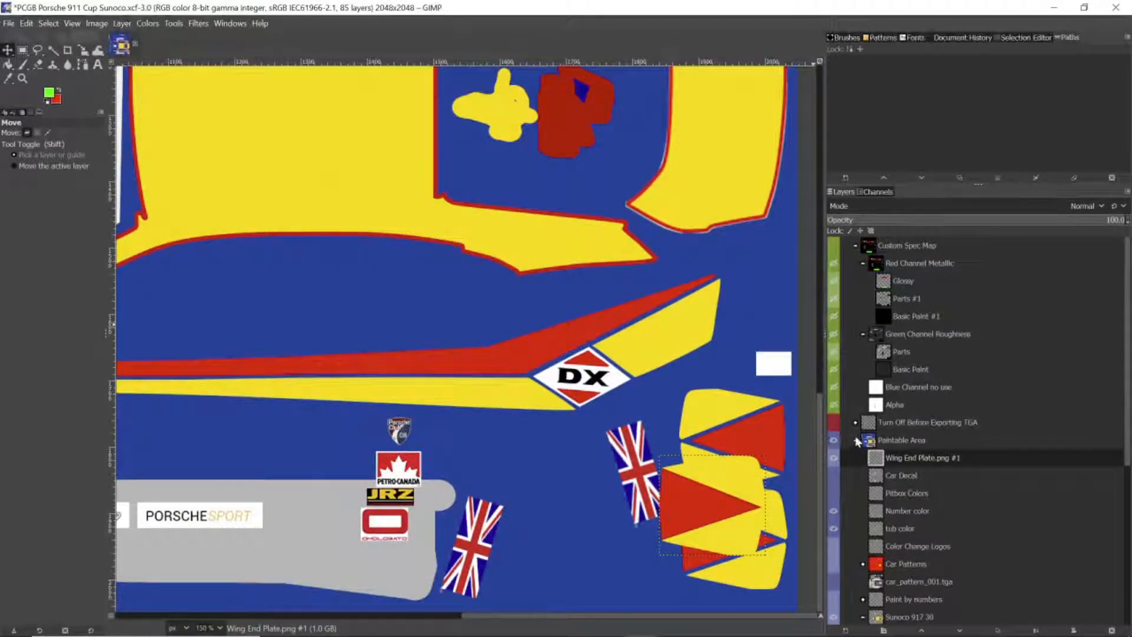
pyautogui.click(833, 422)
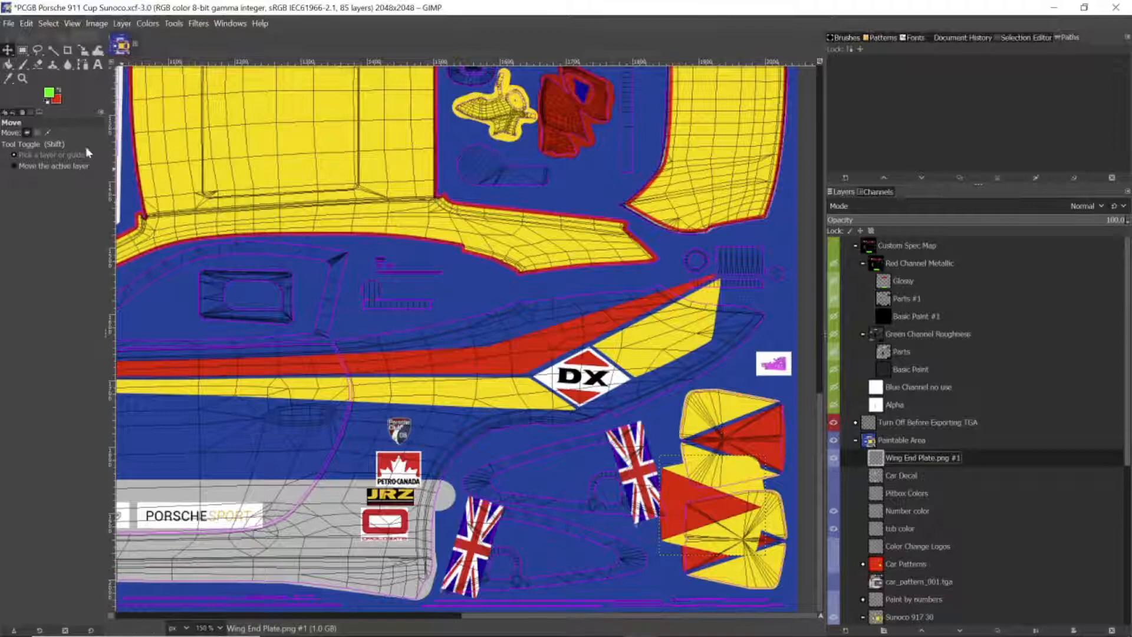
# - Rotate the Wing End Plate layer 180° so it sits upside down
pyautogui.click(122, 24)
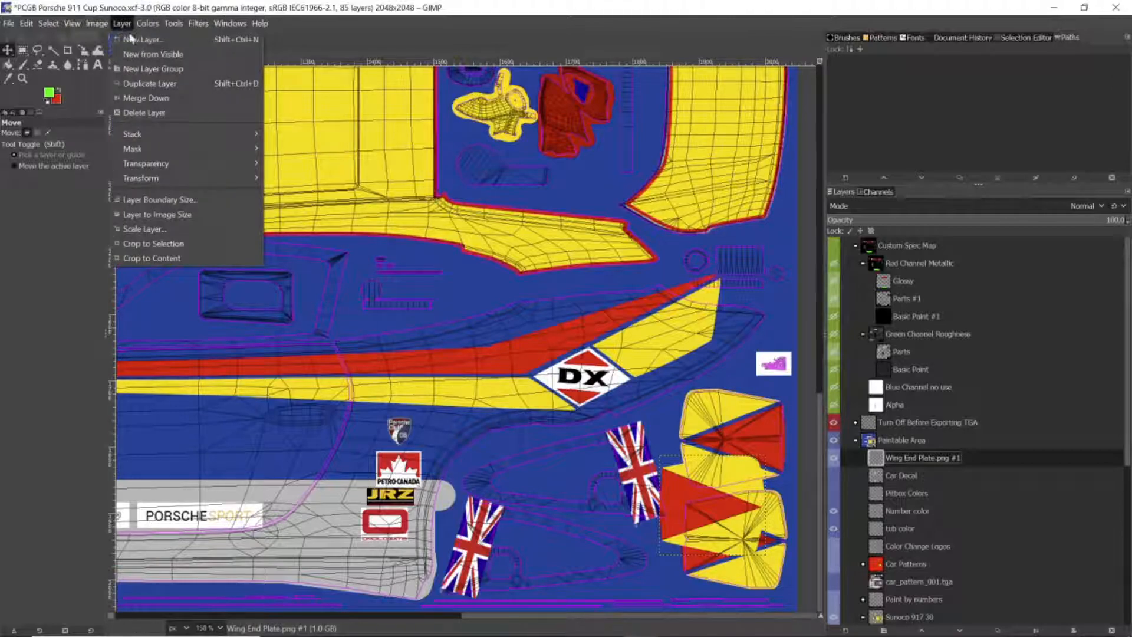
pyautogui.moveTo(229, 178)
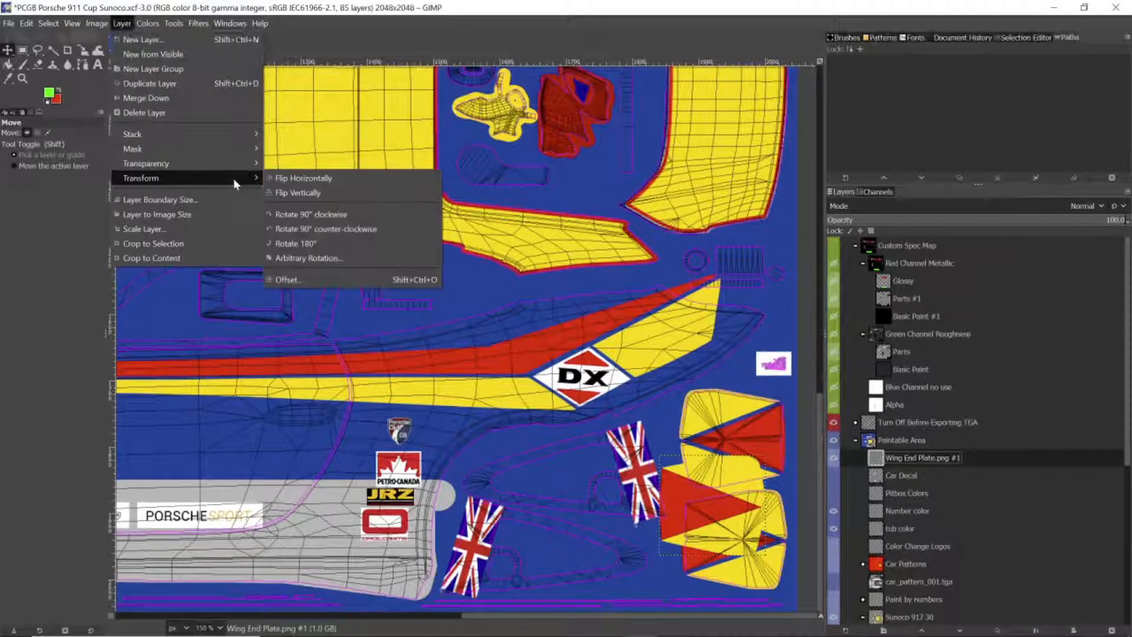
pyautogui.click(286, 243)
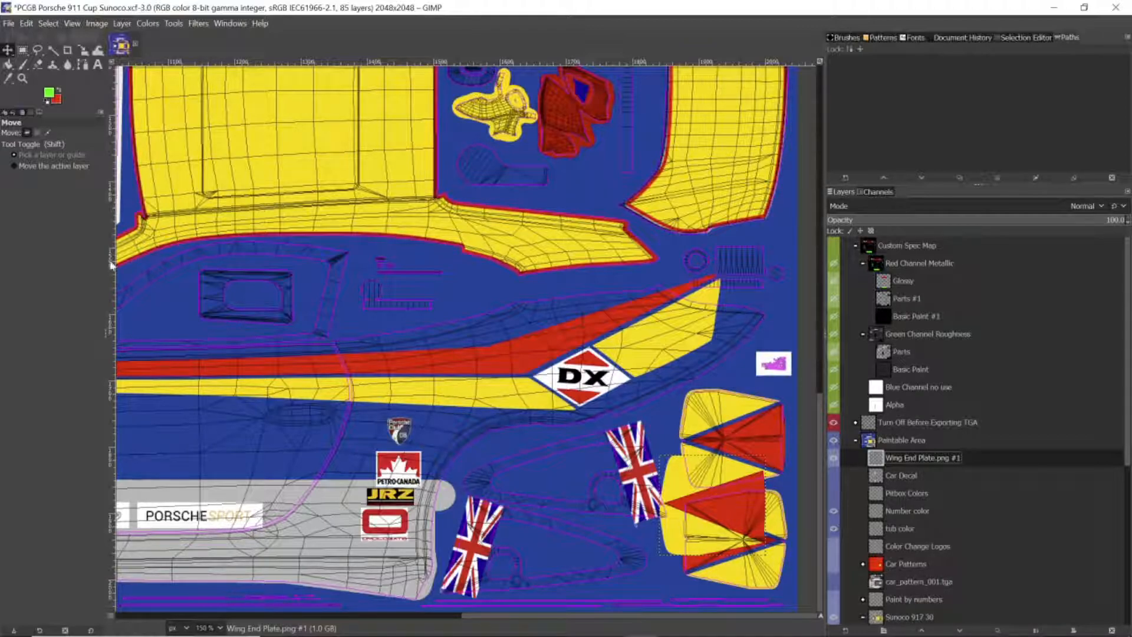
pyautogui.scroll(-2, 217, 383)
pyautogui.hscroll(-5, 216, 383)
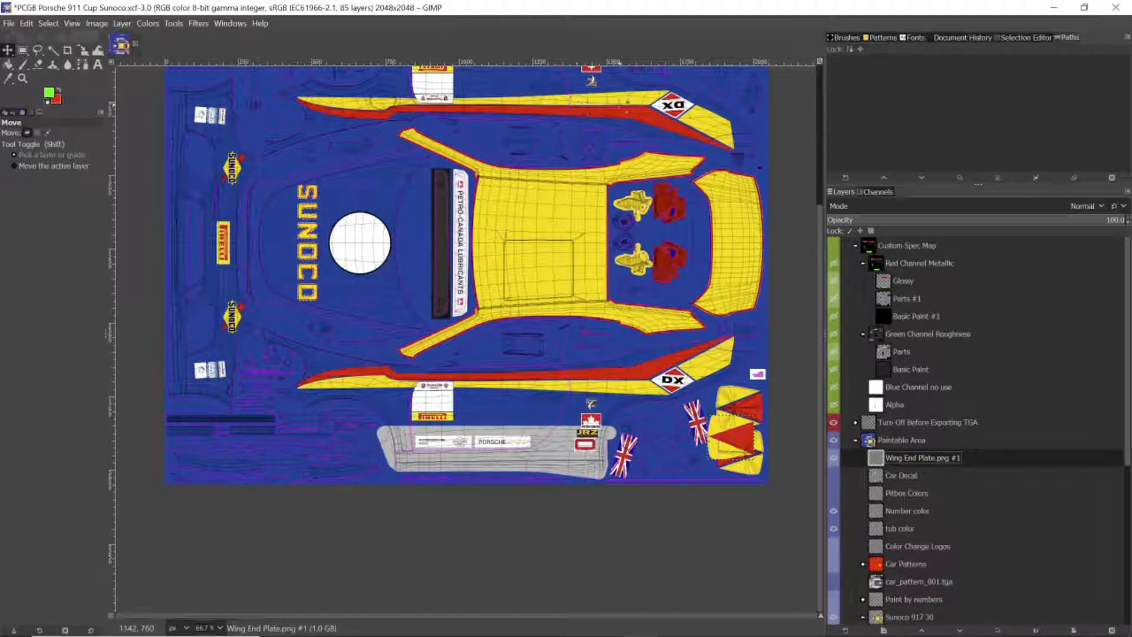
pyautogui.scroll(-5, 955, 530)
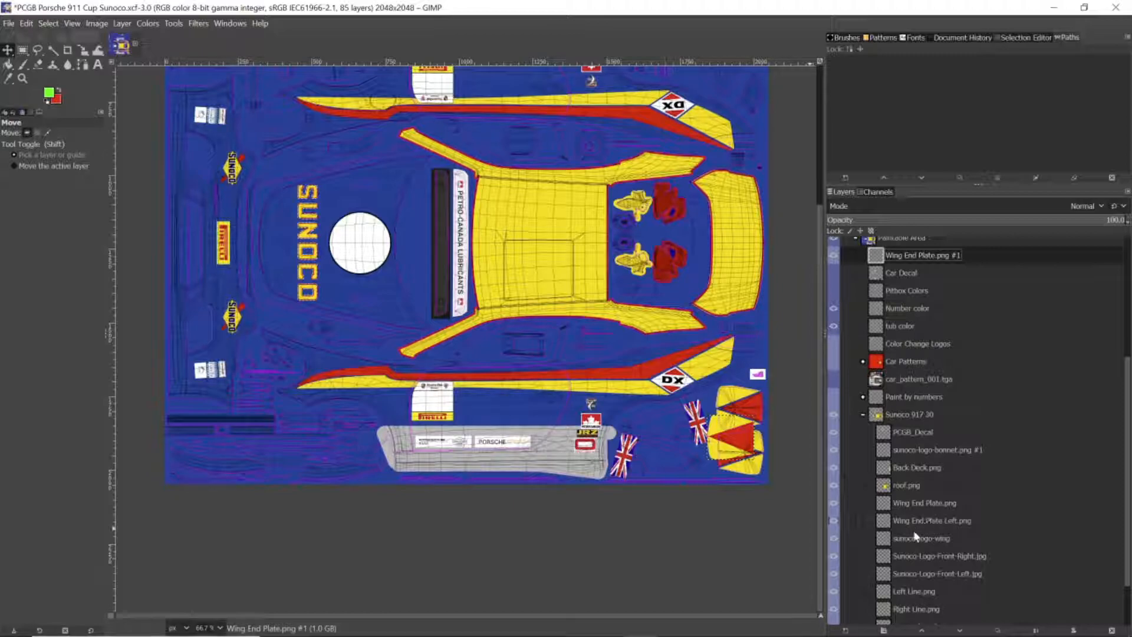
pyautogui.scroll(-1, 911, 554)
pyautogui.click(907, 569)
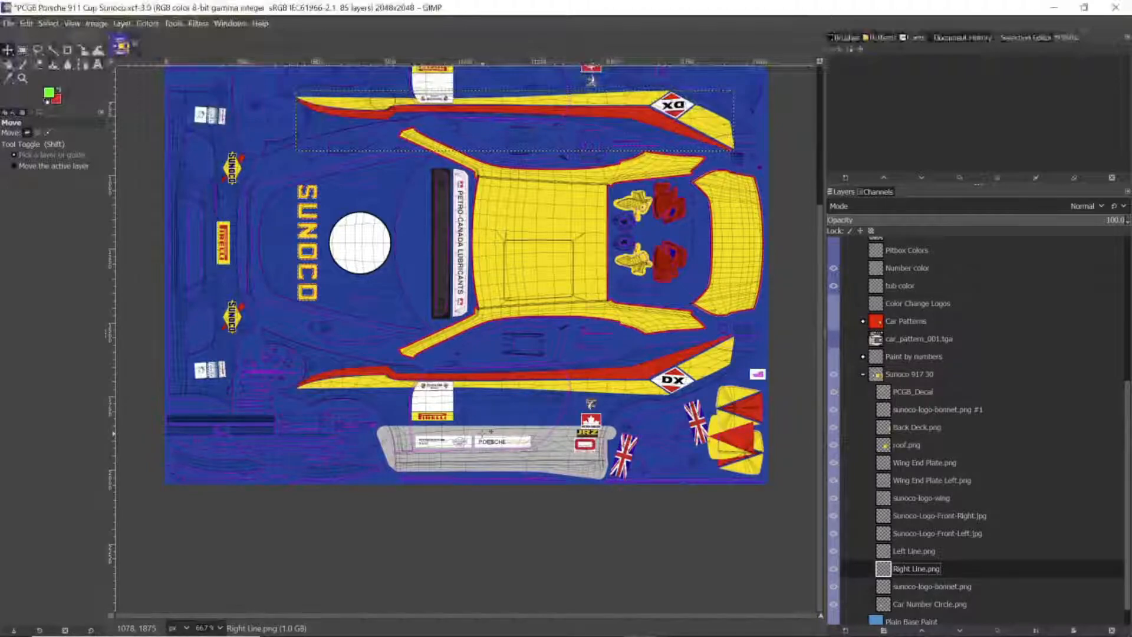
pyautogui.scroll(5, 260, 428)
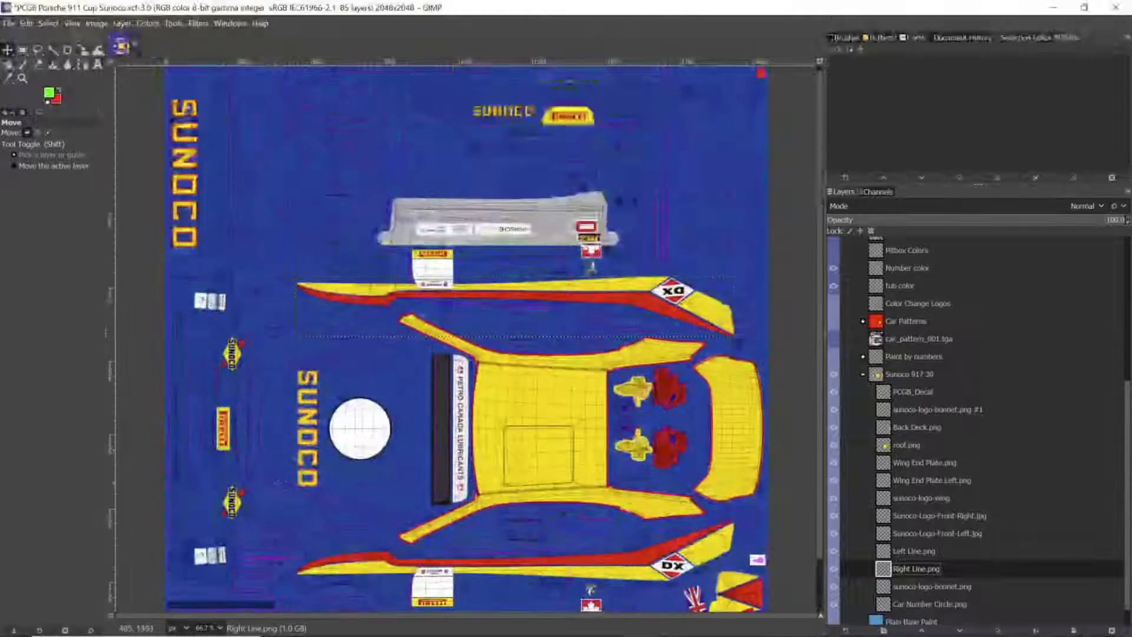
pyautogui.scroll(-2, 260, 460)
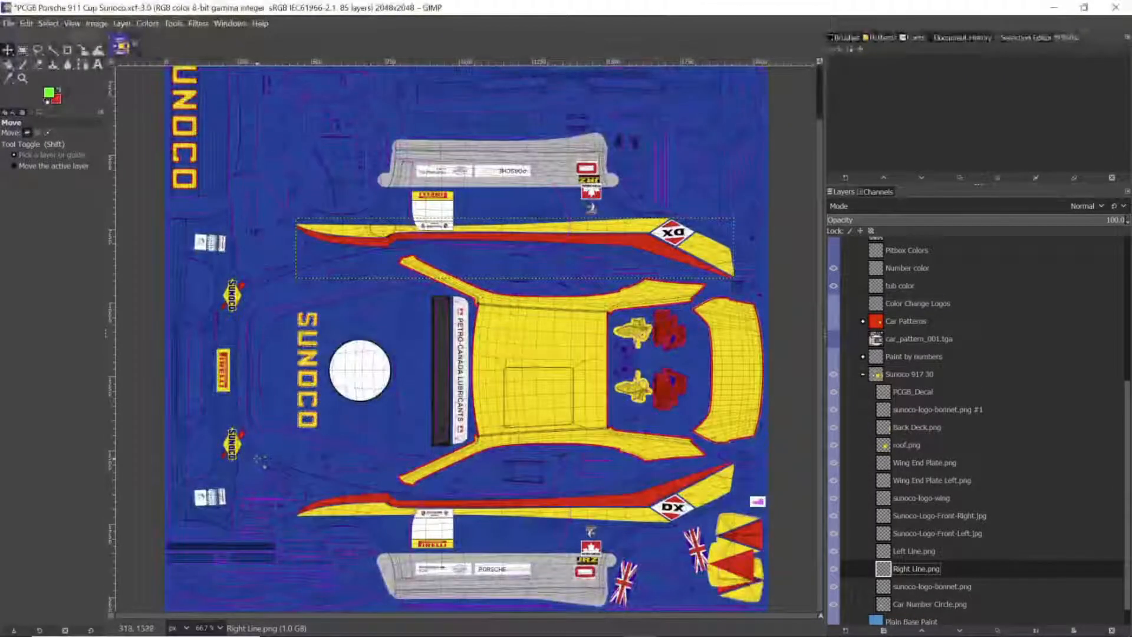
pyautogui.scroll(2, 259, 459)
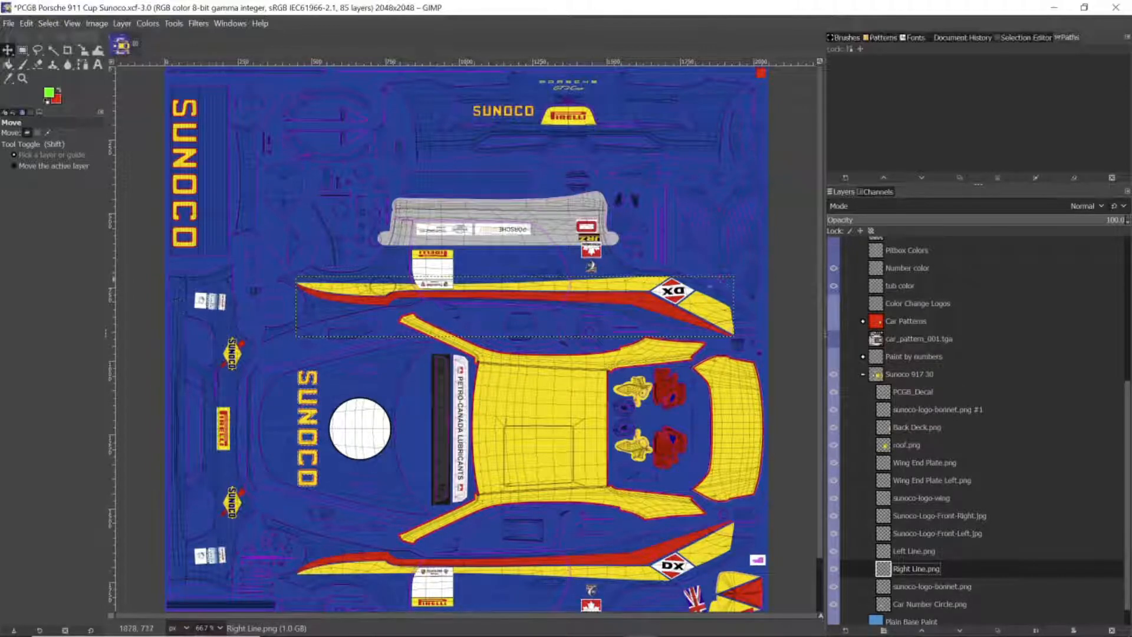
pyautogui.hotkey('alt', 'Tab')
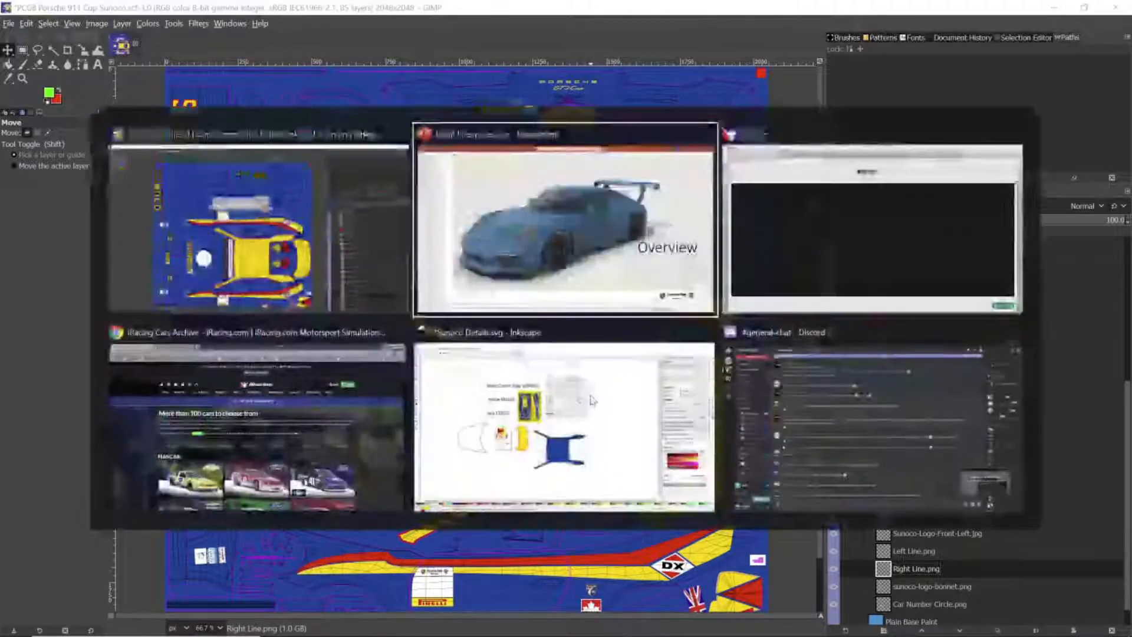
pyautogui.hotkey('alt', 'Tab')
pyautogui.press('Tab')
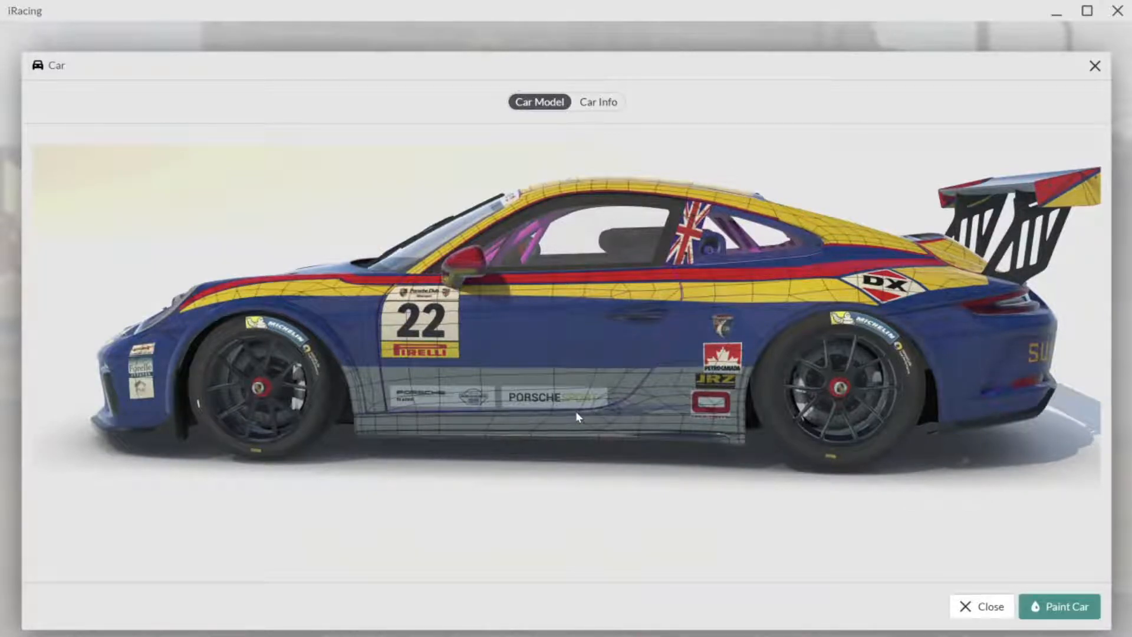
pyautogui.hotkey('alt', 'Tab')
pyautogui.press('Tab')
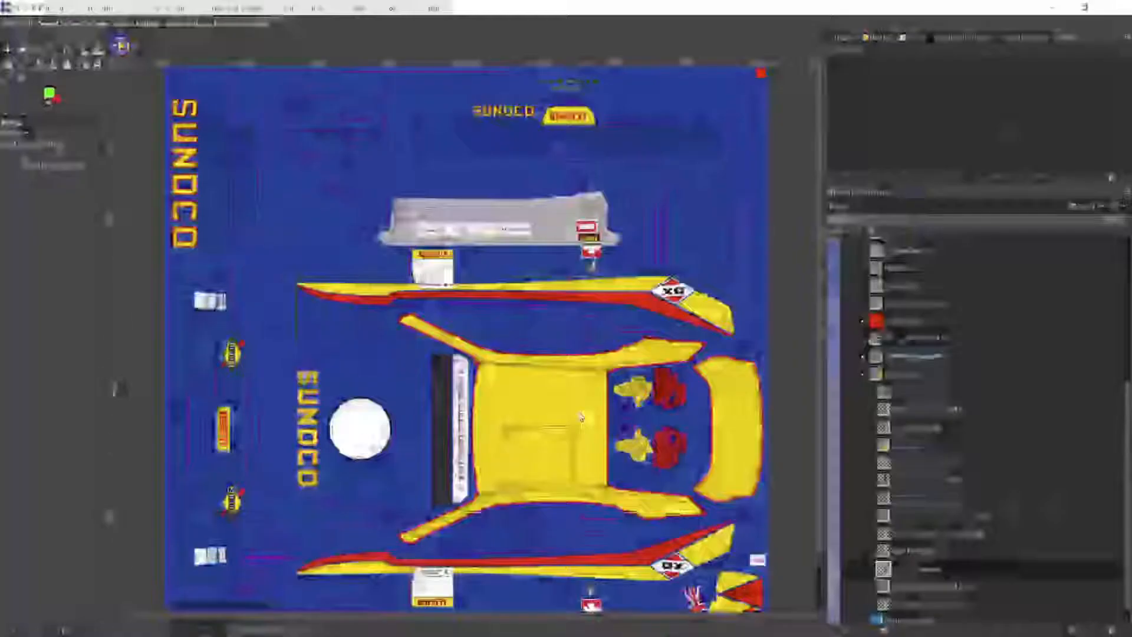
pyautogui.scroll(-2, 489, 366)
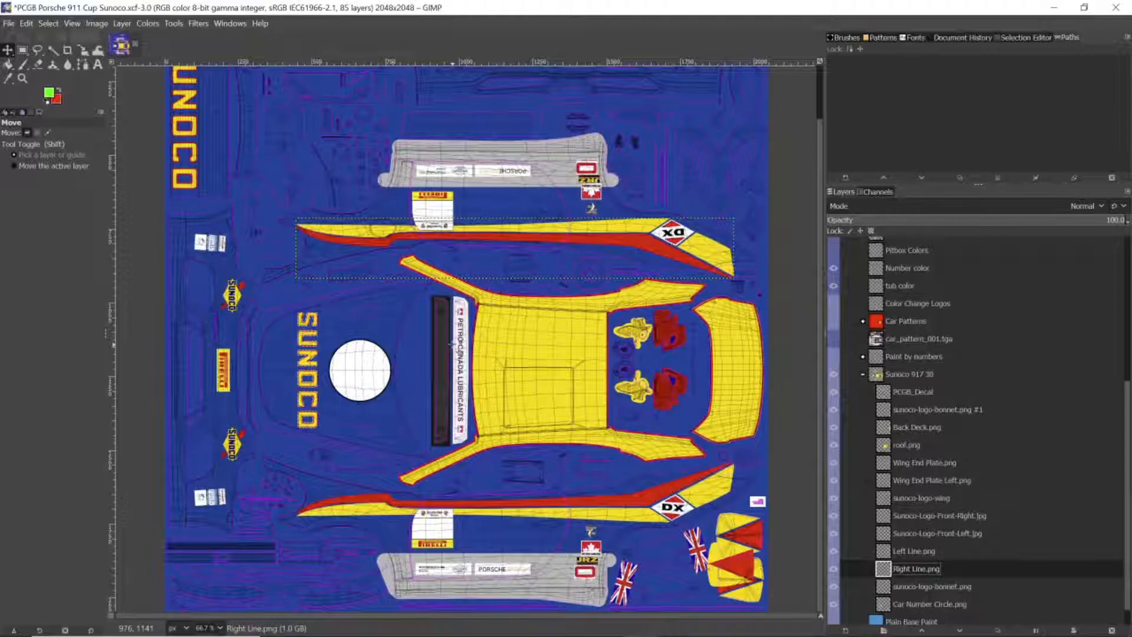
pyautogui.scroll(1, 451, 348)
pyautogui.scroll(-1, 451, 377)
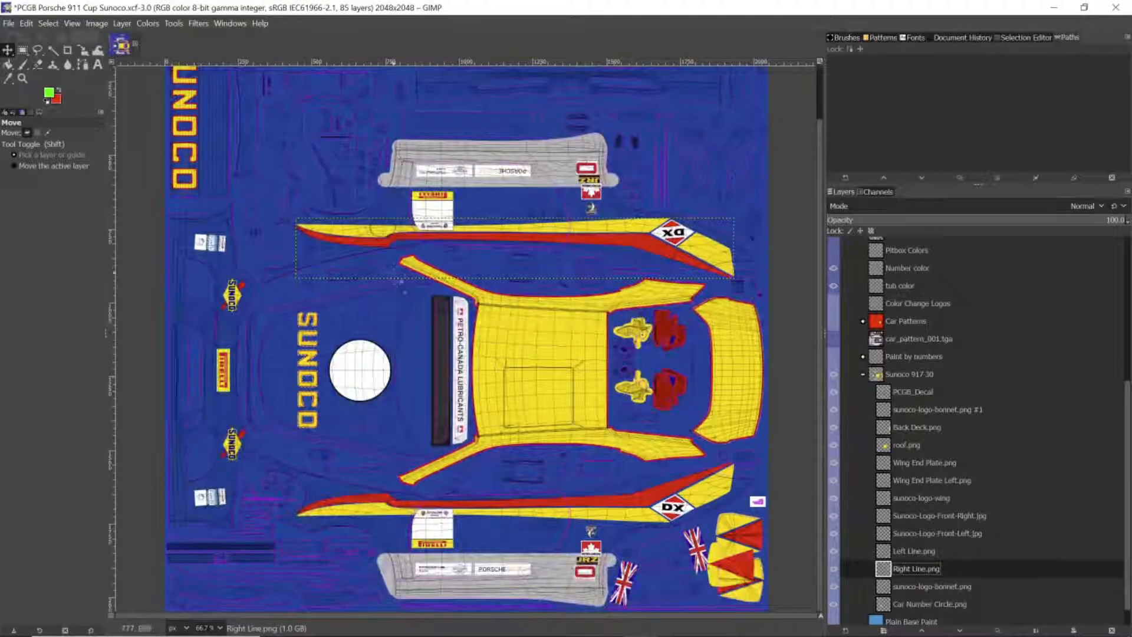